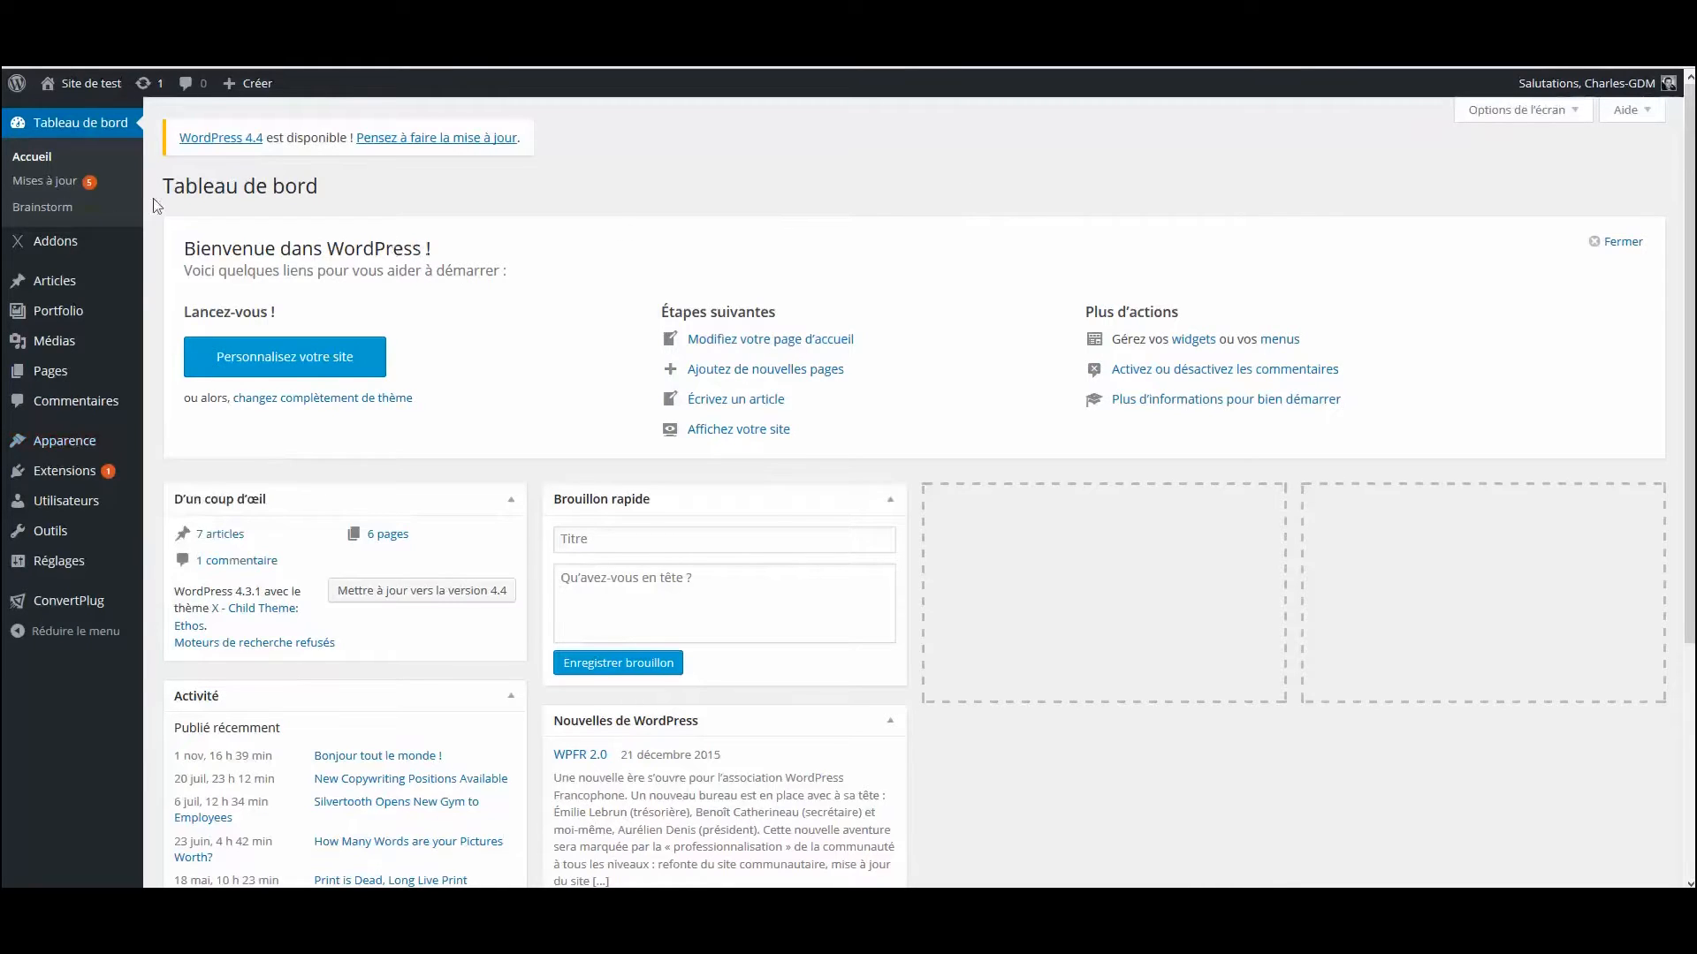
# Open the theme customizer and look over the home page preview from header to contact section.
pyautogui.moveTo(65, 449)
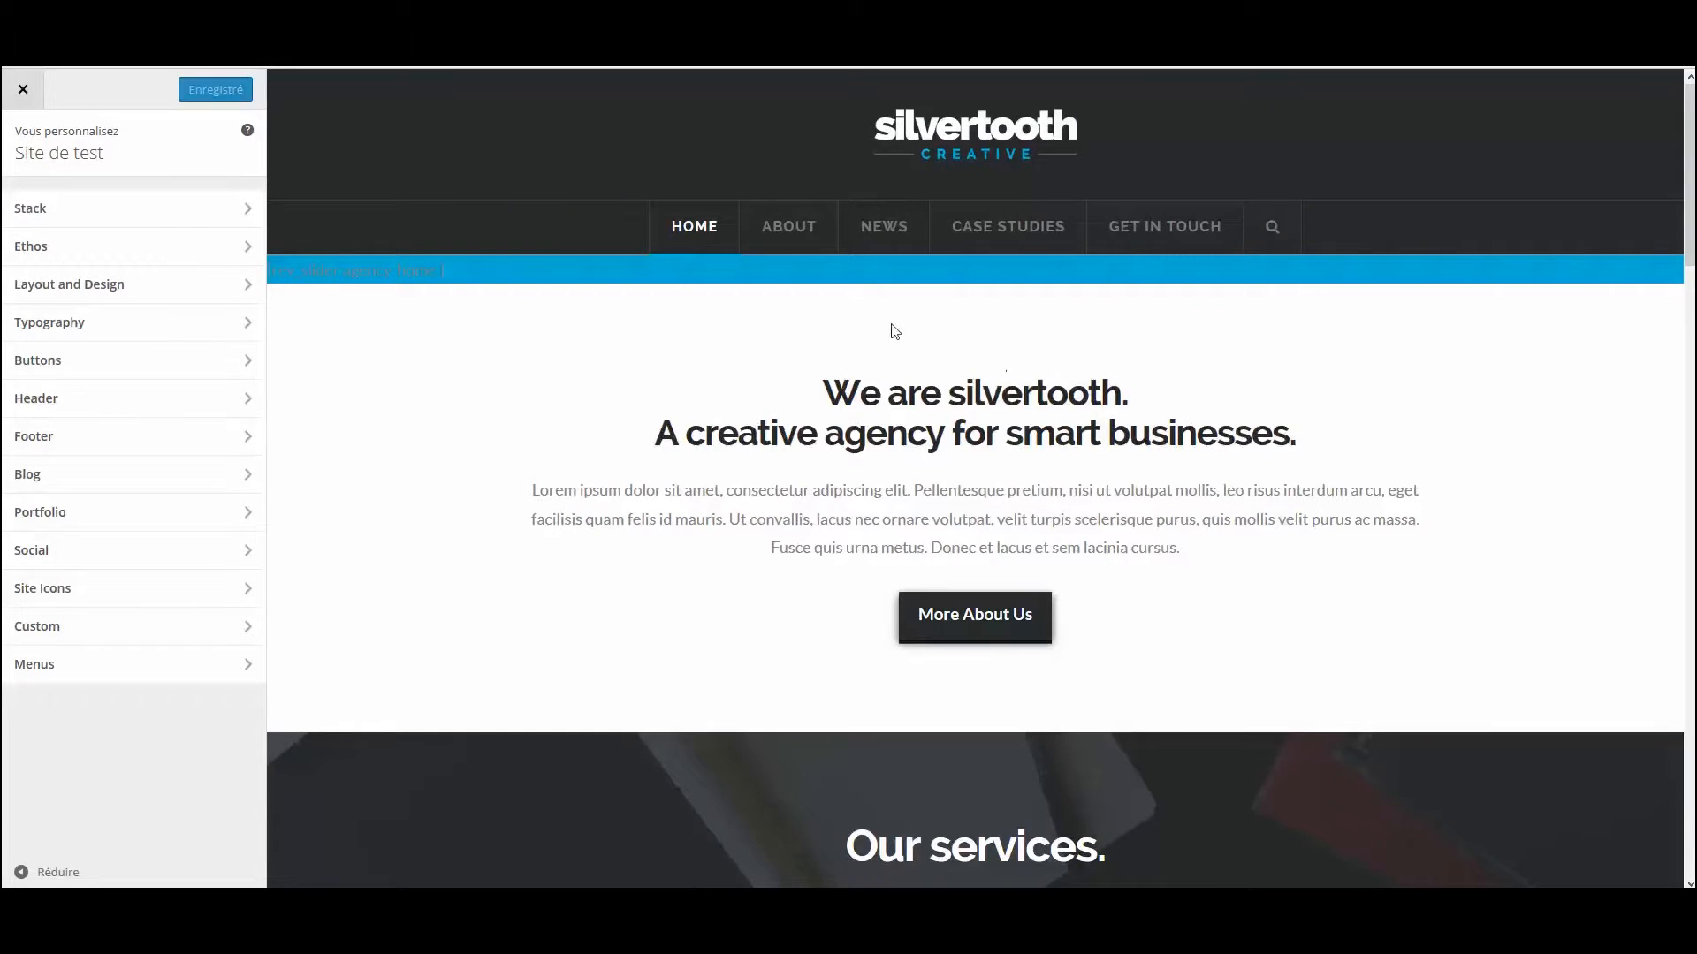
pyautogui.click(245, 205)
pyautogui.click(13, 144)
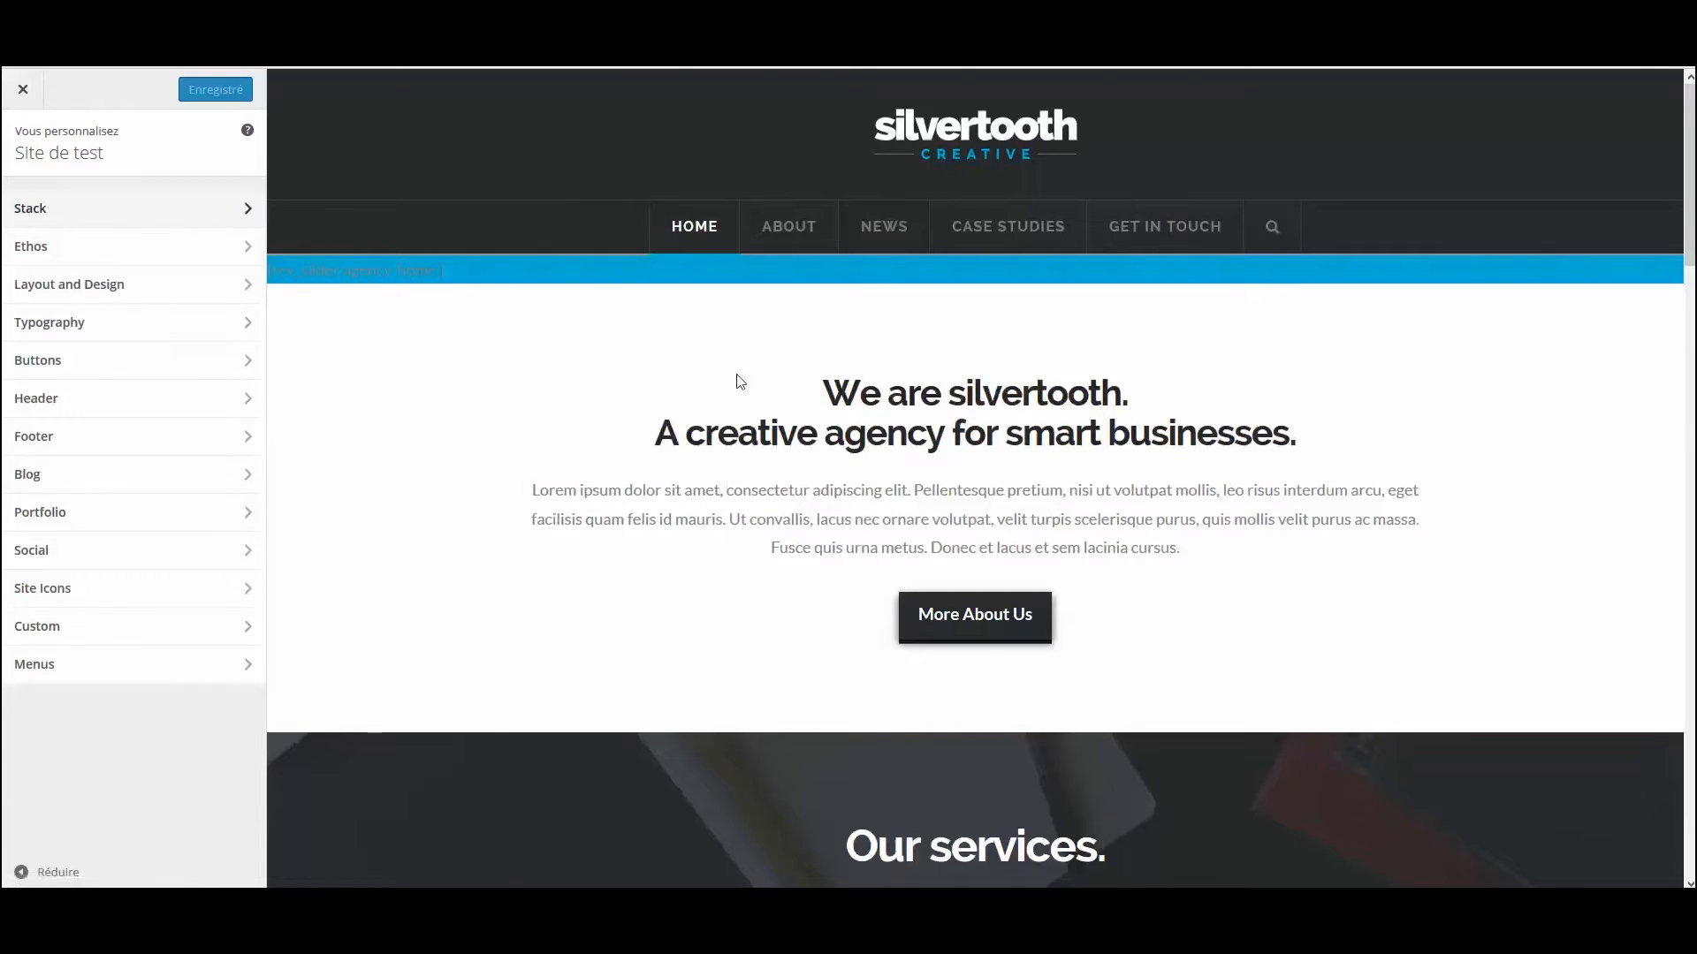
pyautogui.scroll(-20, 740, 382)
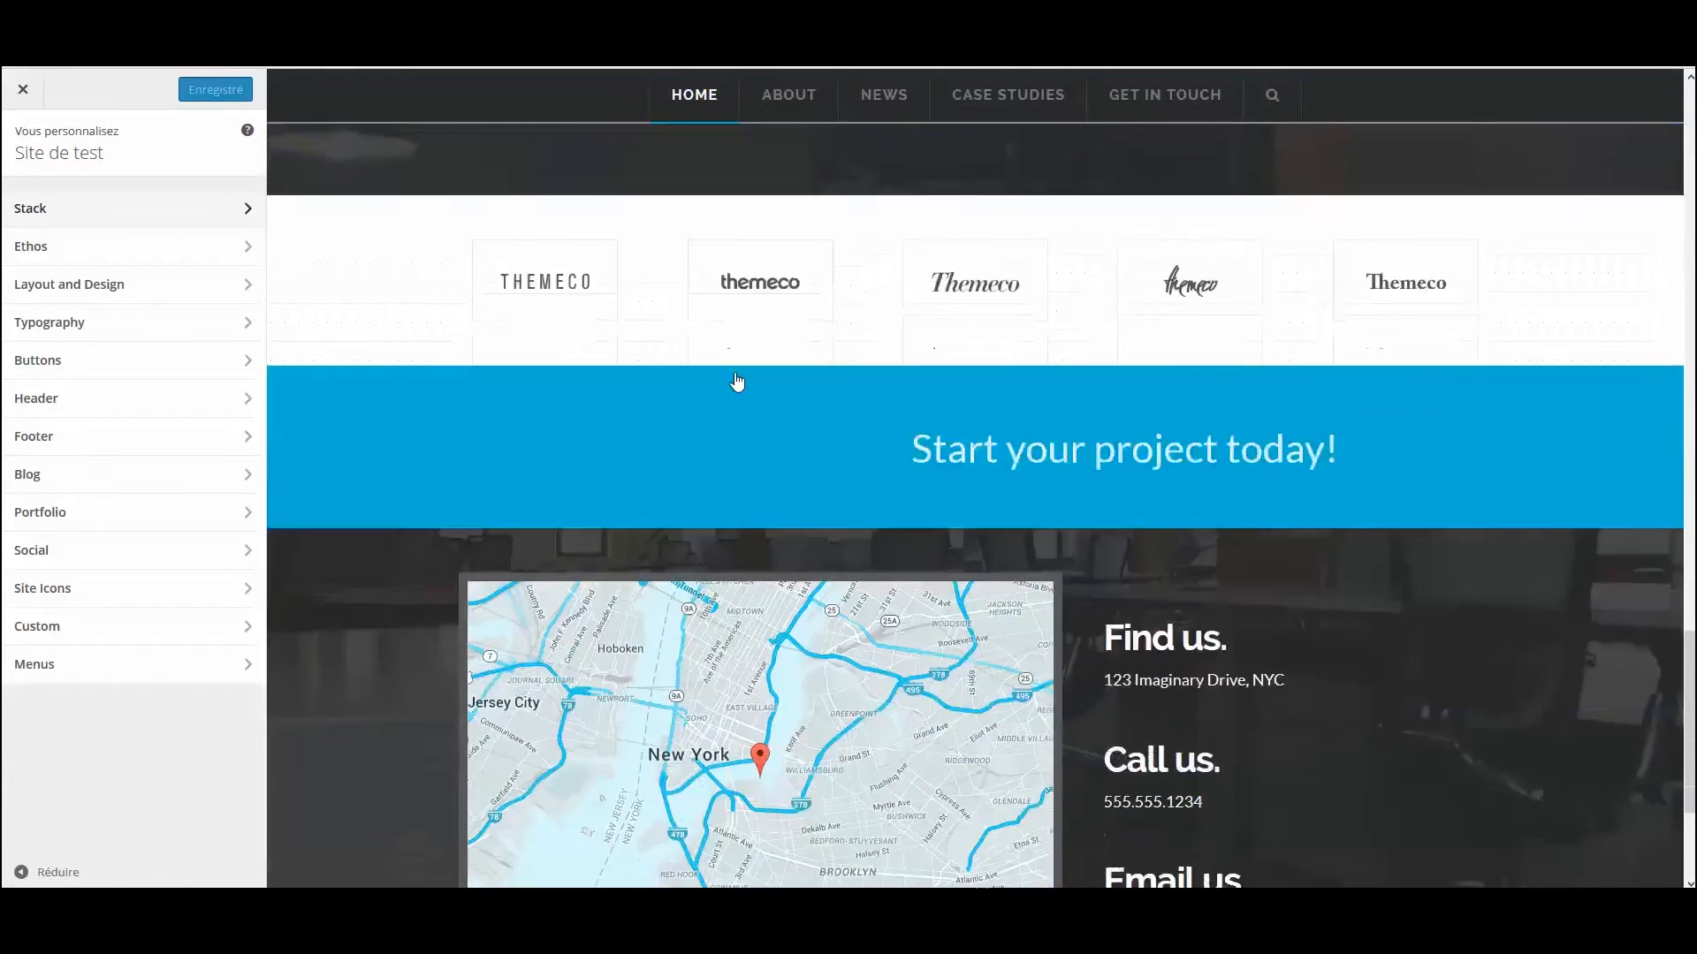
pyautogui.scroll(-4, 736, 377)
pyautogui.scroll(15, 708, 435)
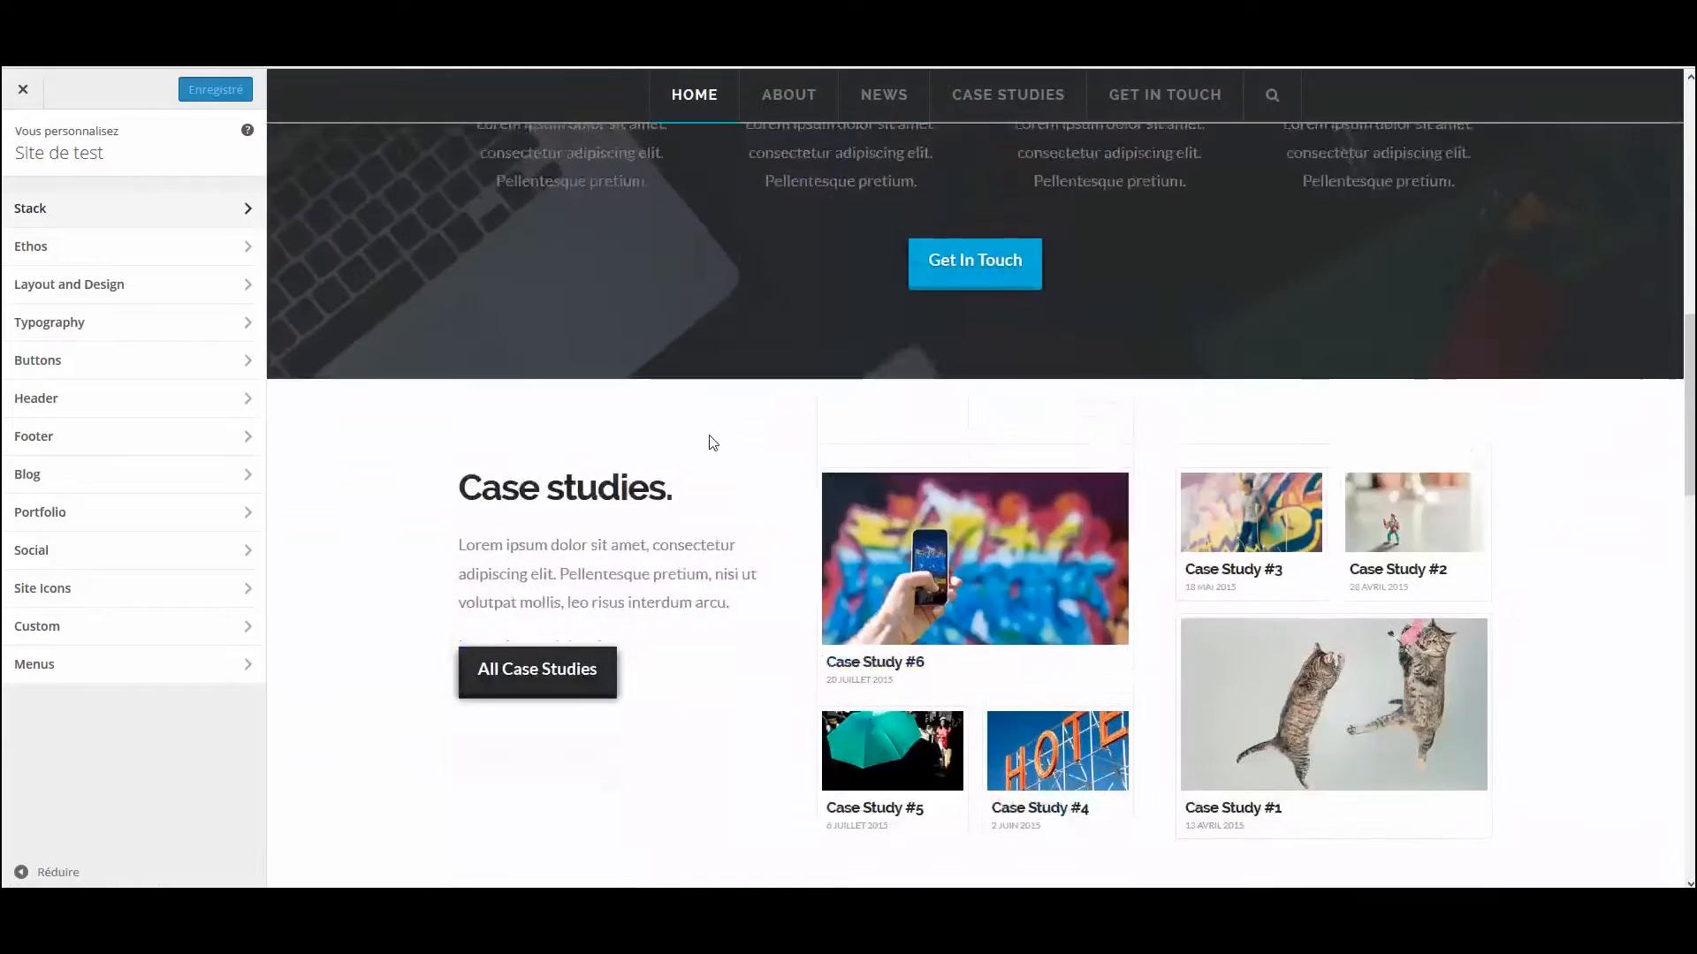
pyautogui.scroll(10, 713, 442)
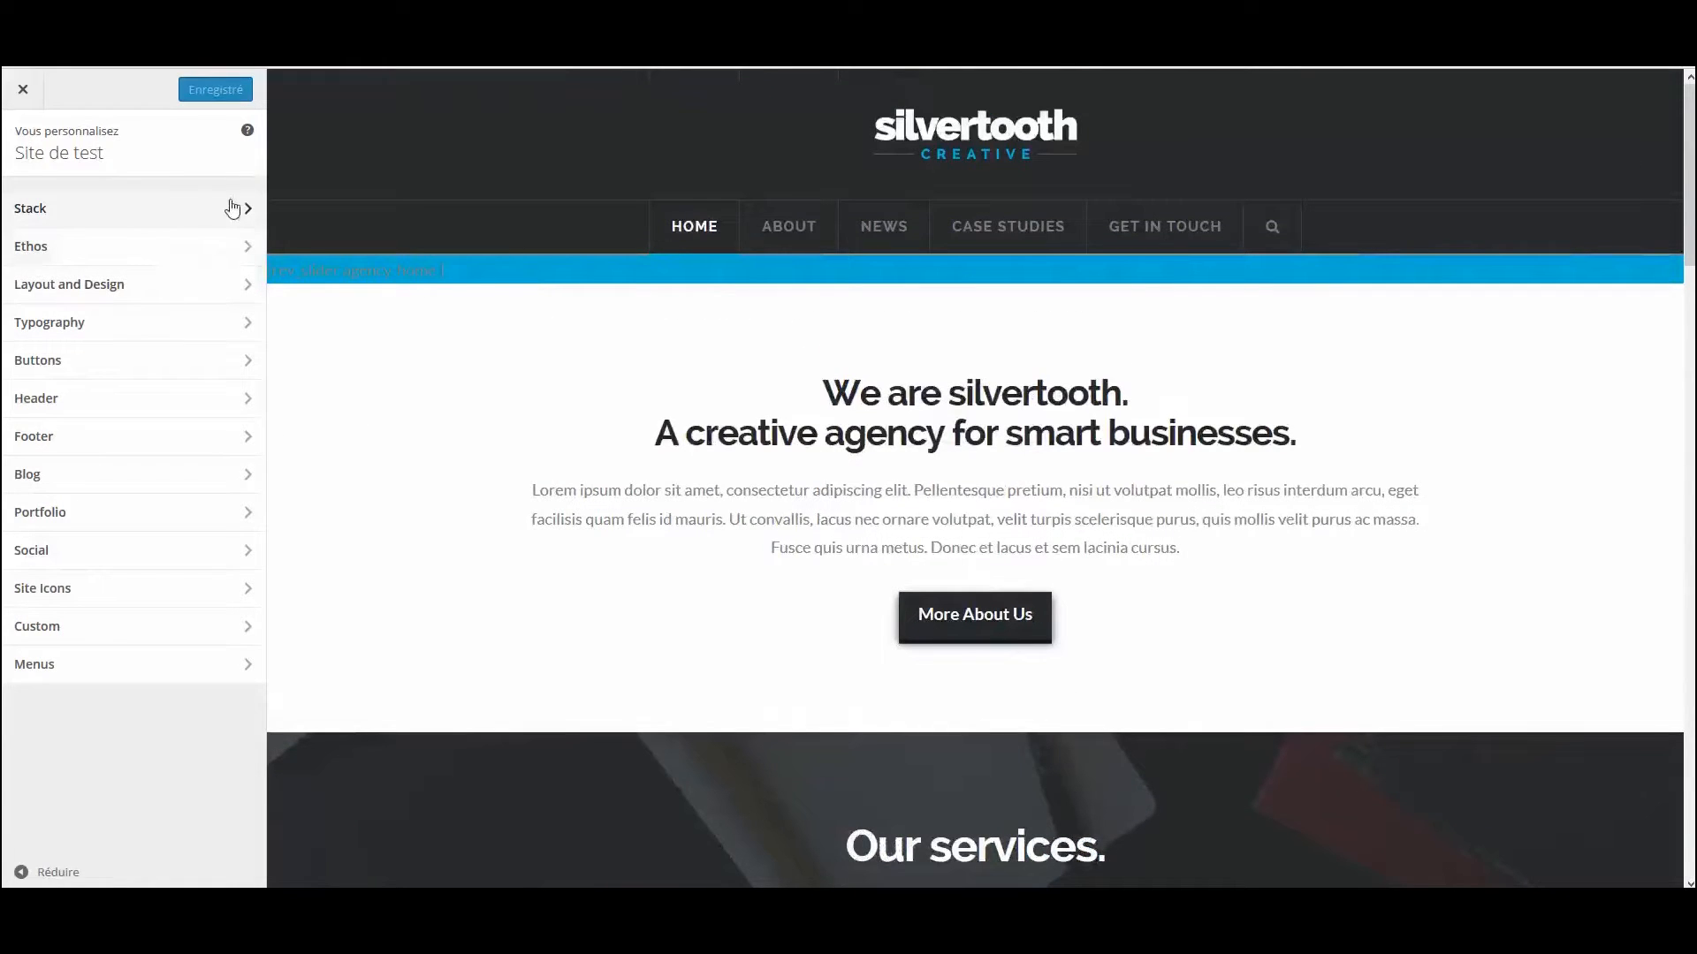
# Try the Integrity, Renew and Icon stacks in turn on the site preview.
pyautogui.click(248, 209)
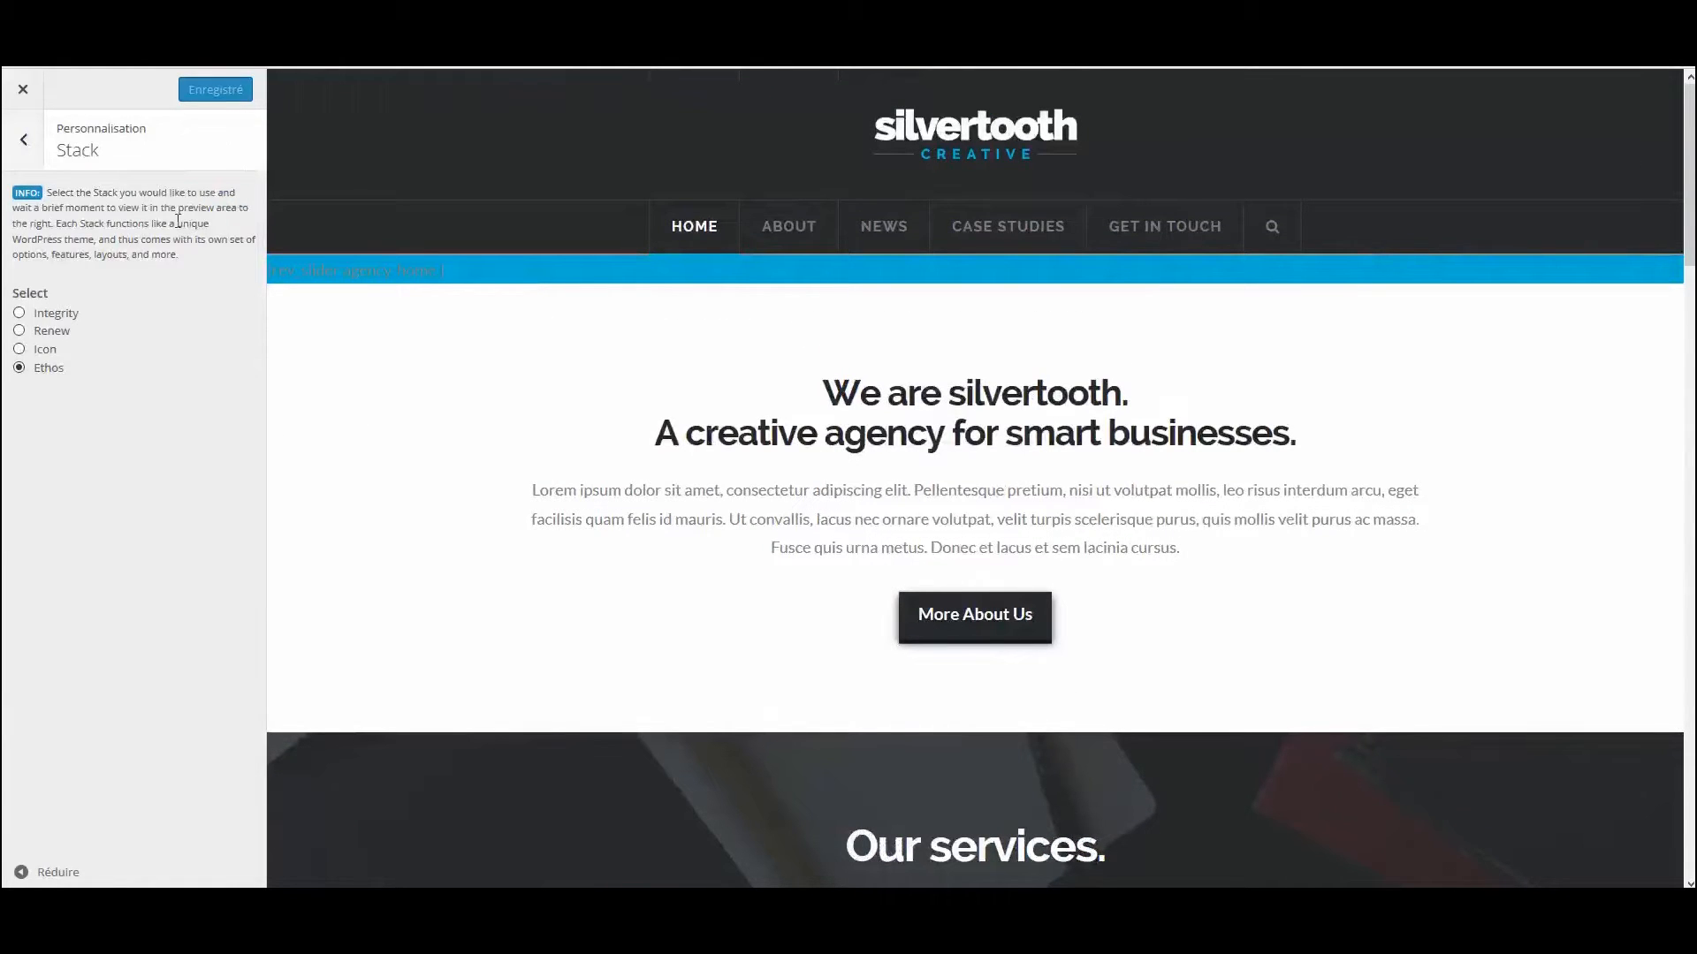
pyautogui.click(18, 316)
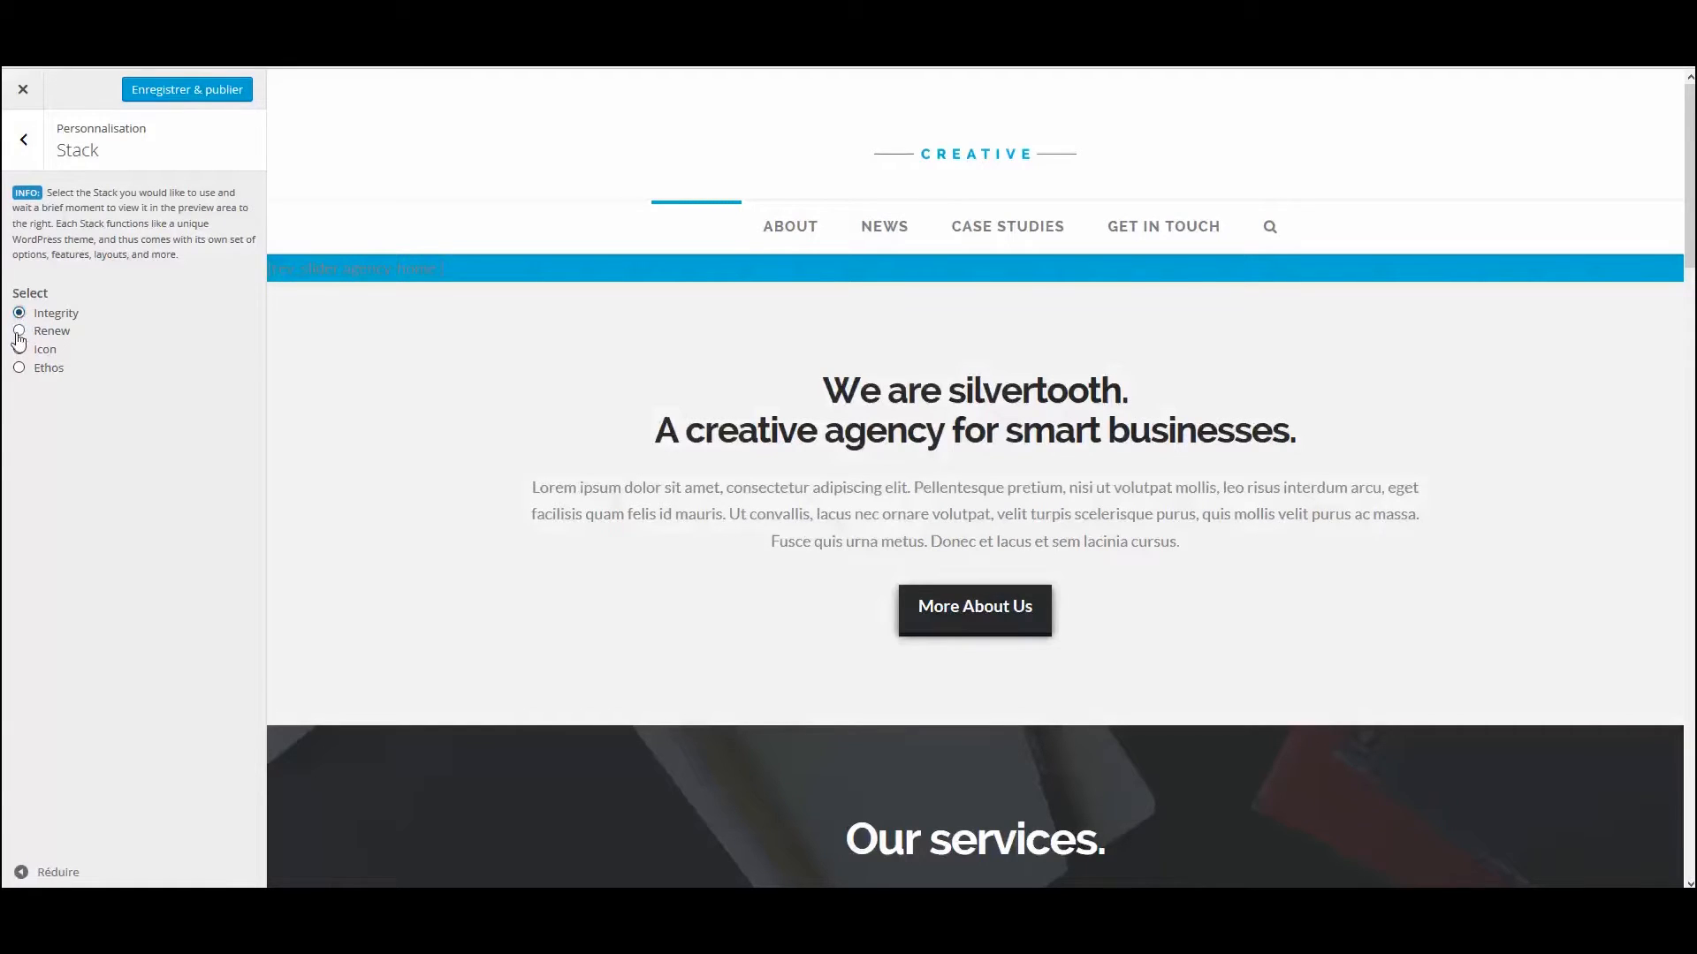
pyautogui.click(18, 332)
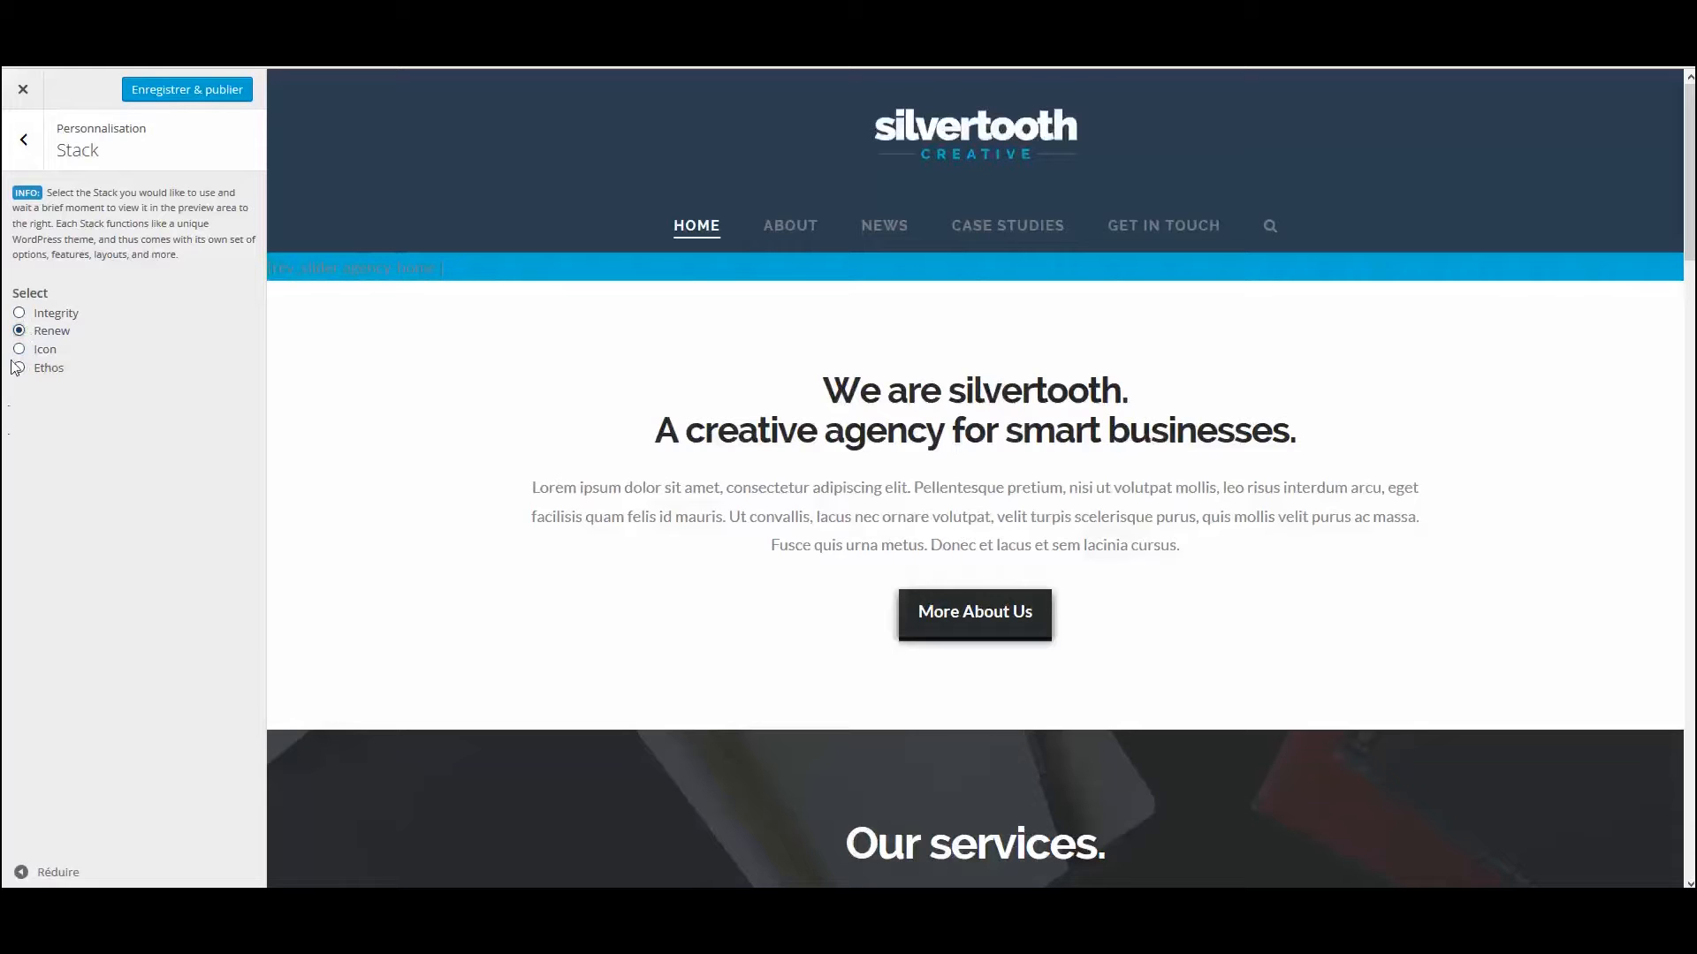
pyautogui.click(18, 350)
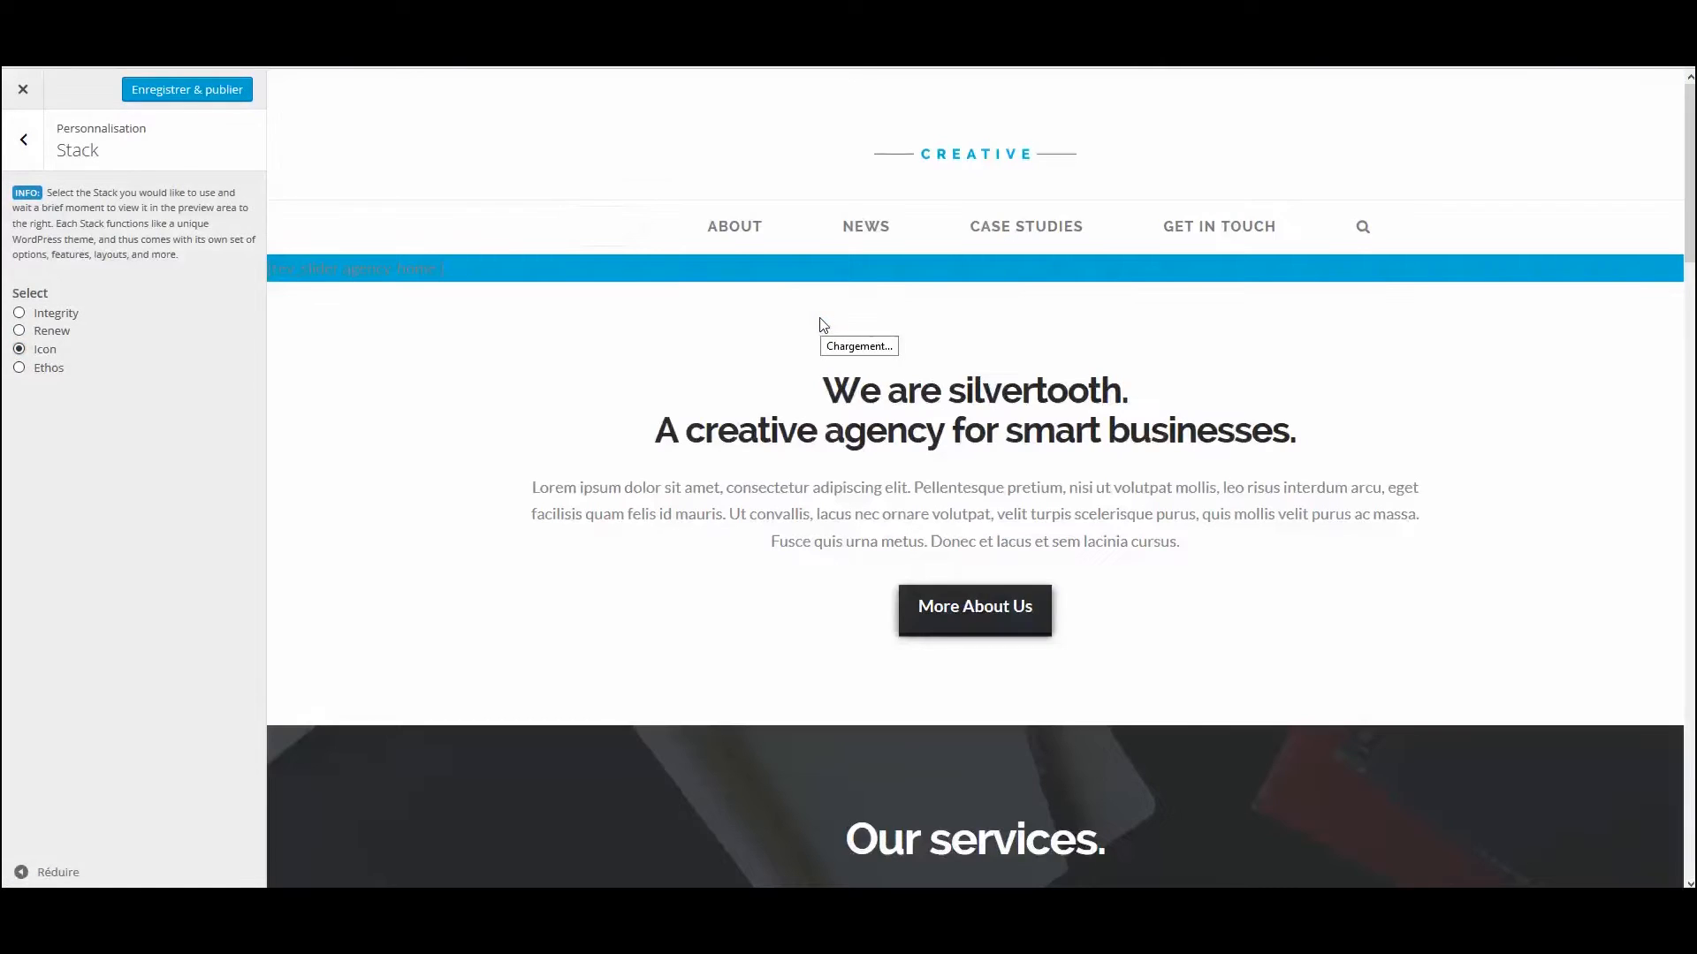
# Examine how the whole home page looks with the Icon stack, down to the footer.
pyautogui.scroll(-5, 667, 357)
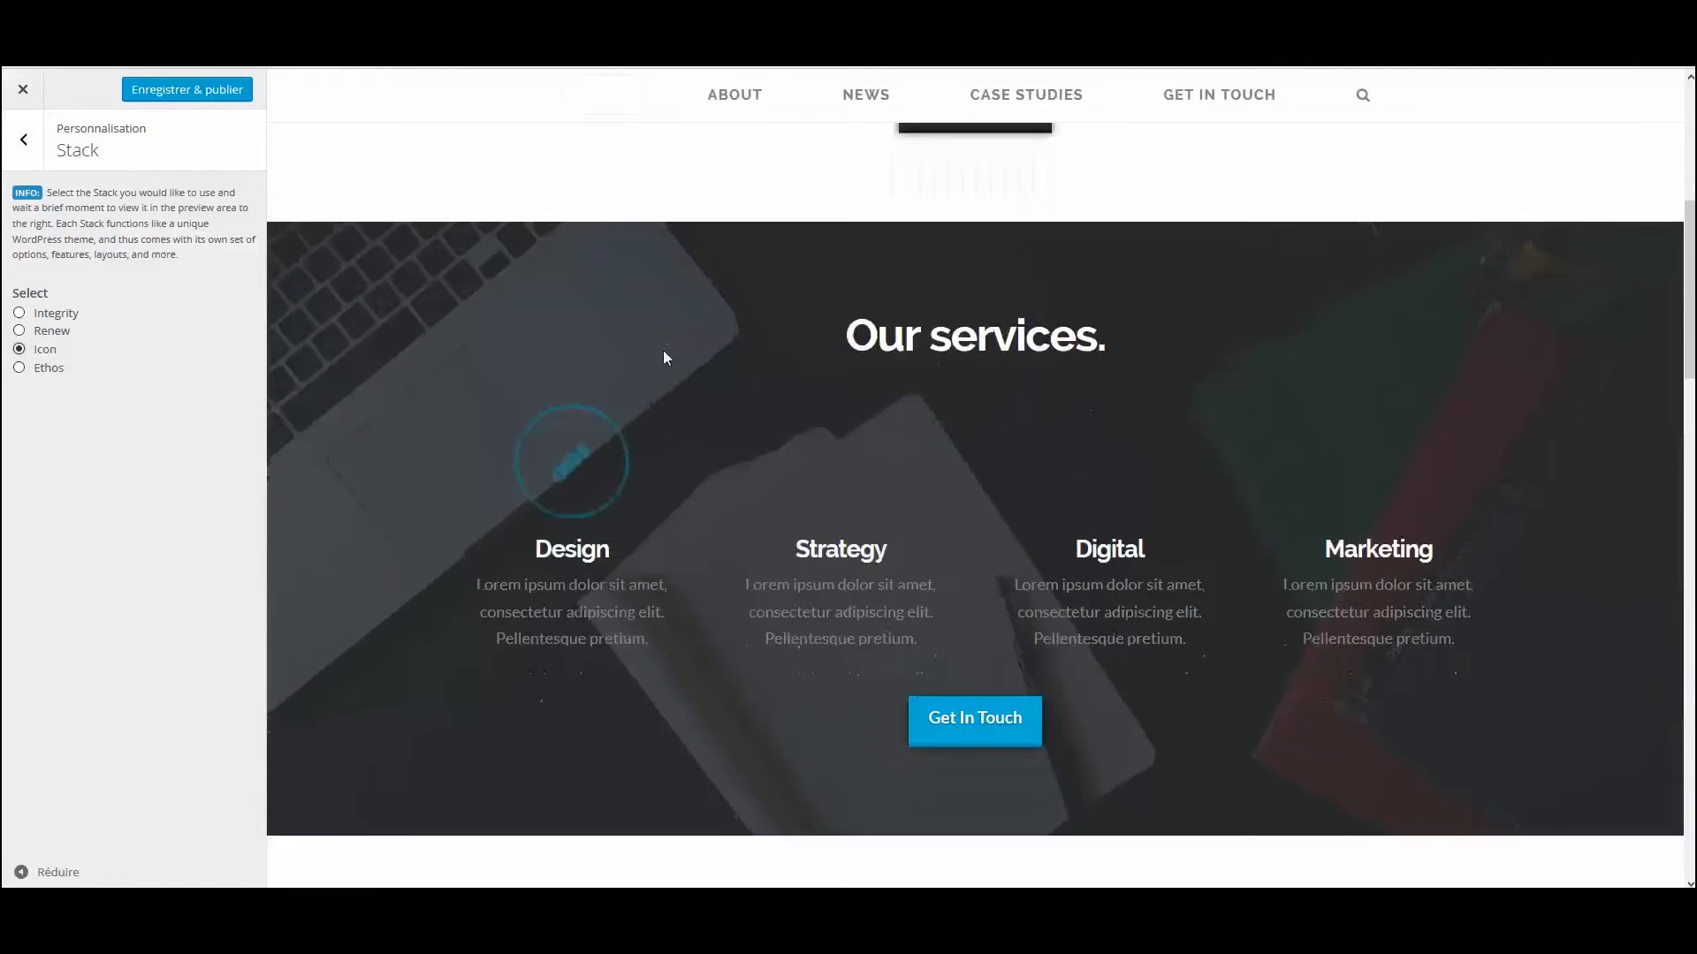
pyautogui.scroll(-3, 636, 460)
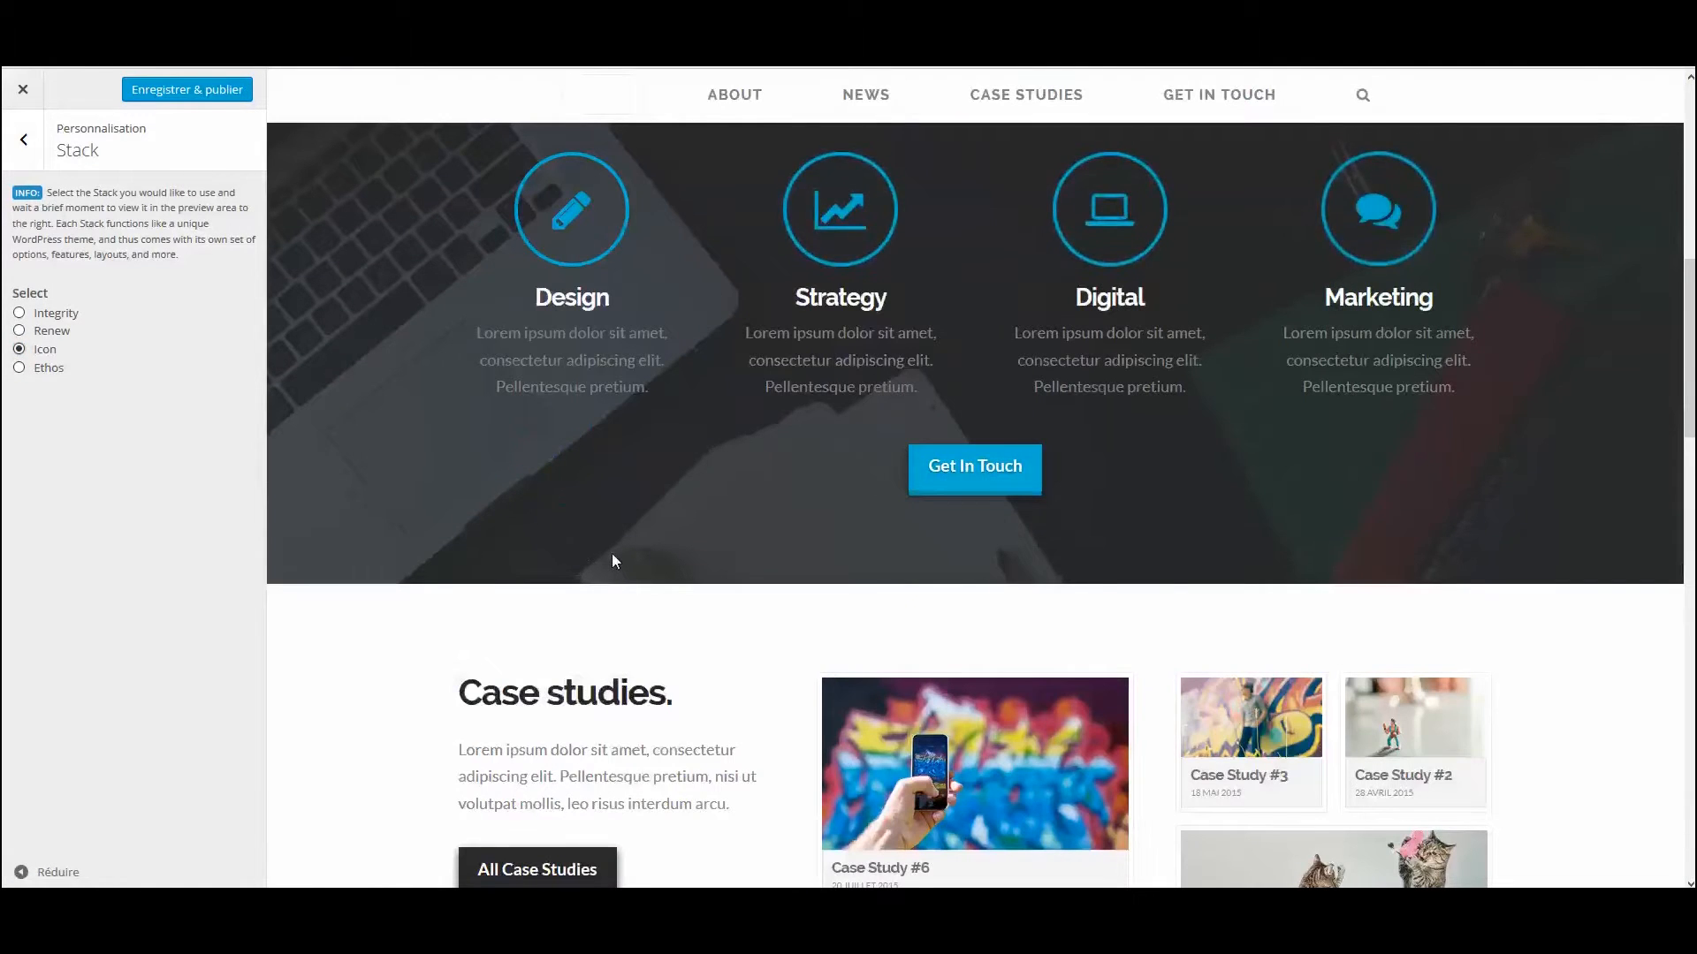
pyautogui.scroll(-4, 614, 557)
pyautogui.scroll(-15, 615, 561)
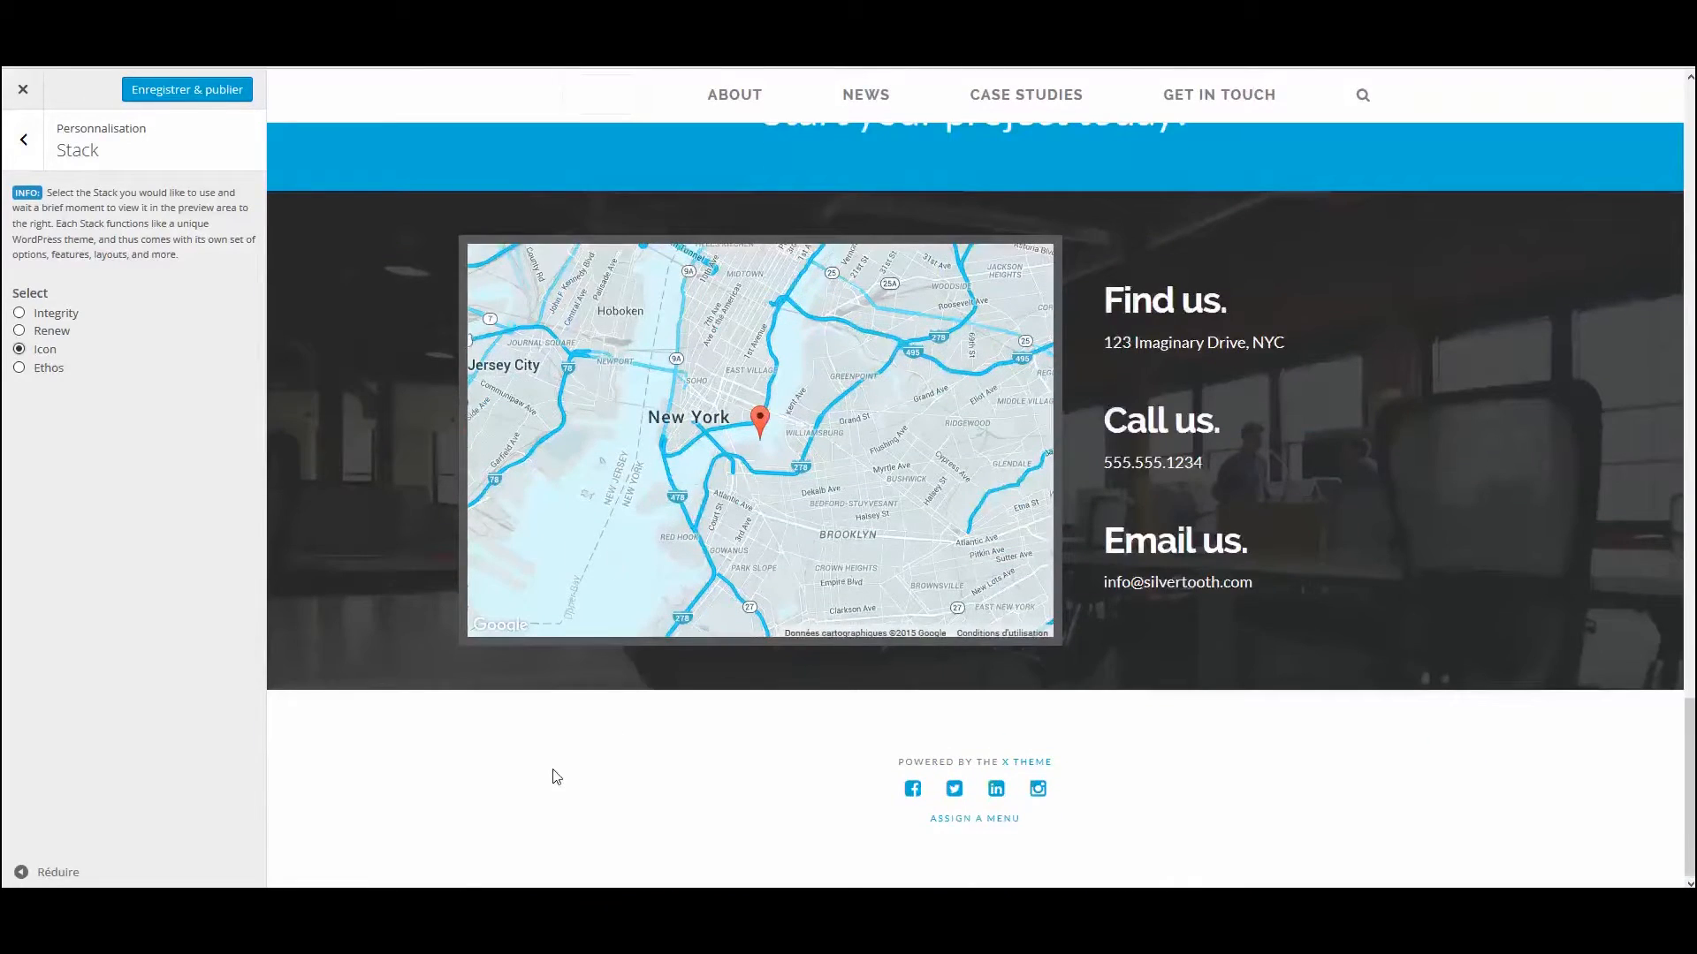
pyautogui.scroll(18, 553, 772)
pyautogui.scroll(3, 553, 772)
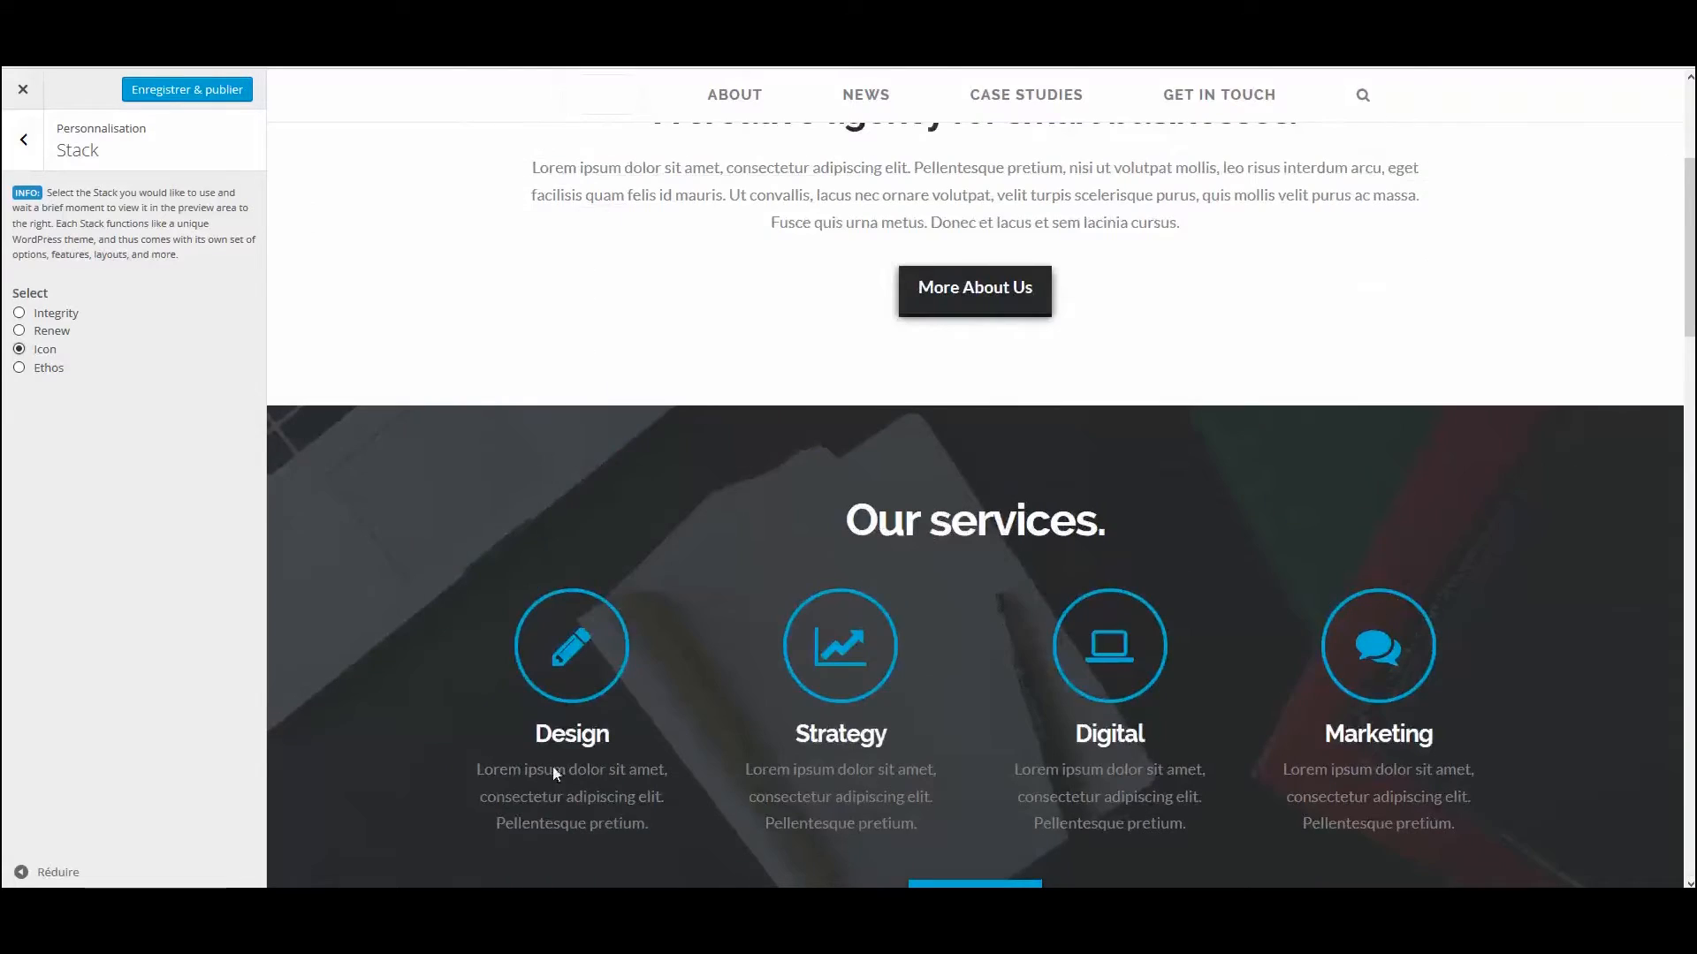
pyautogui.scroll(3, 553, 772)
# Switch the site's stack back to Ethos and view the Ethos-specific settings.
pyautogui.click(19, 368)
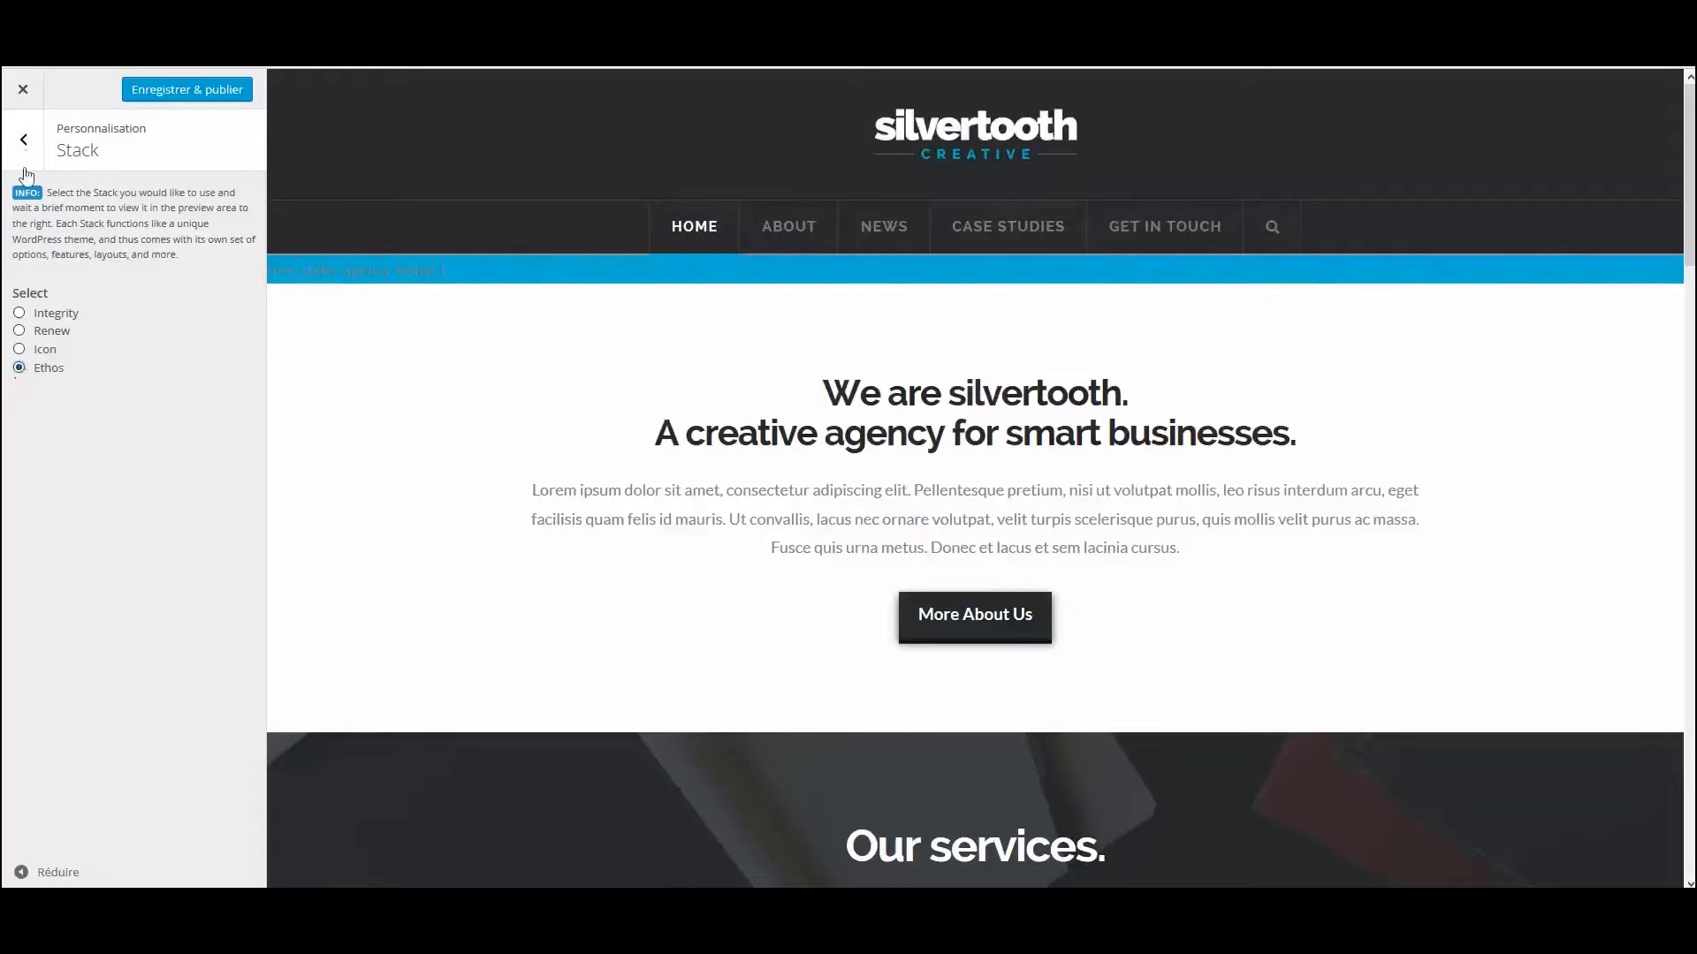
pyautogui.click(28, 157)
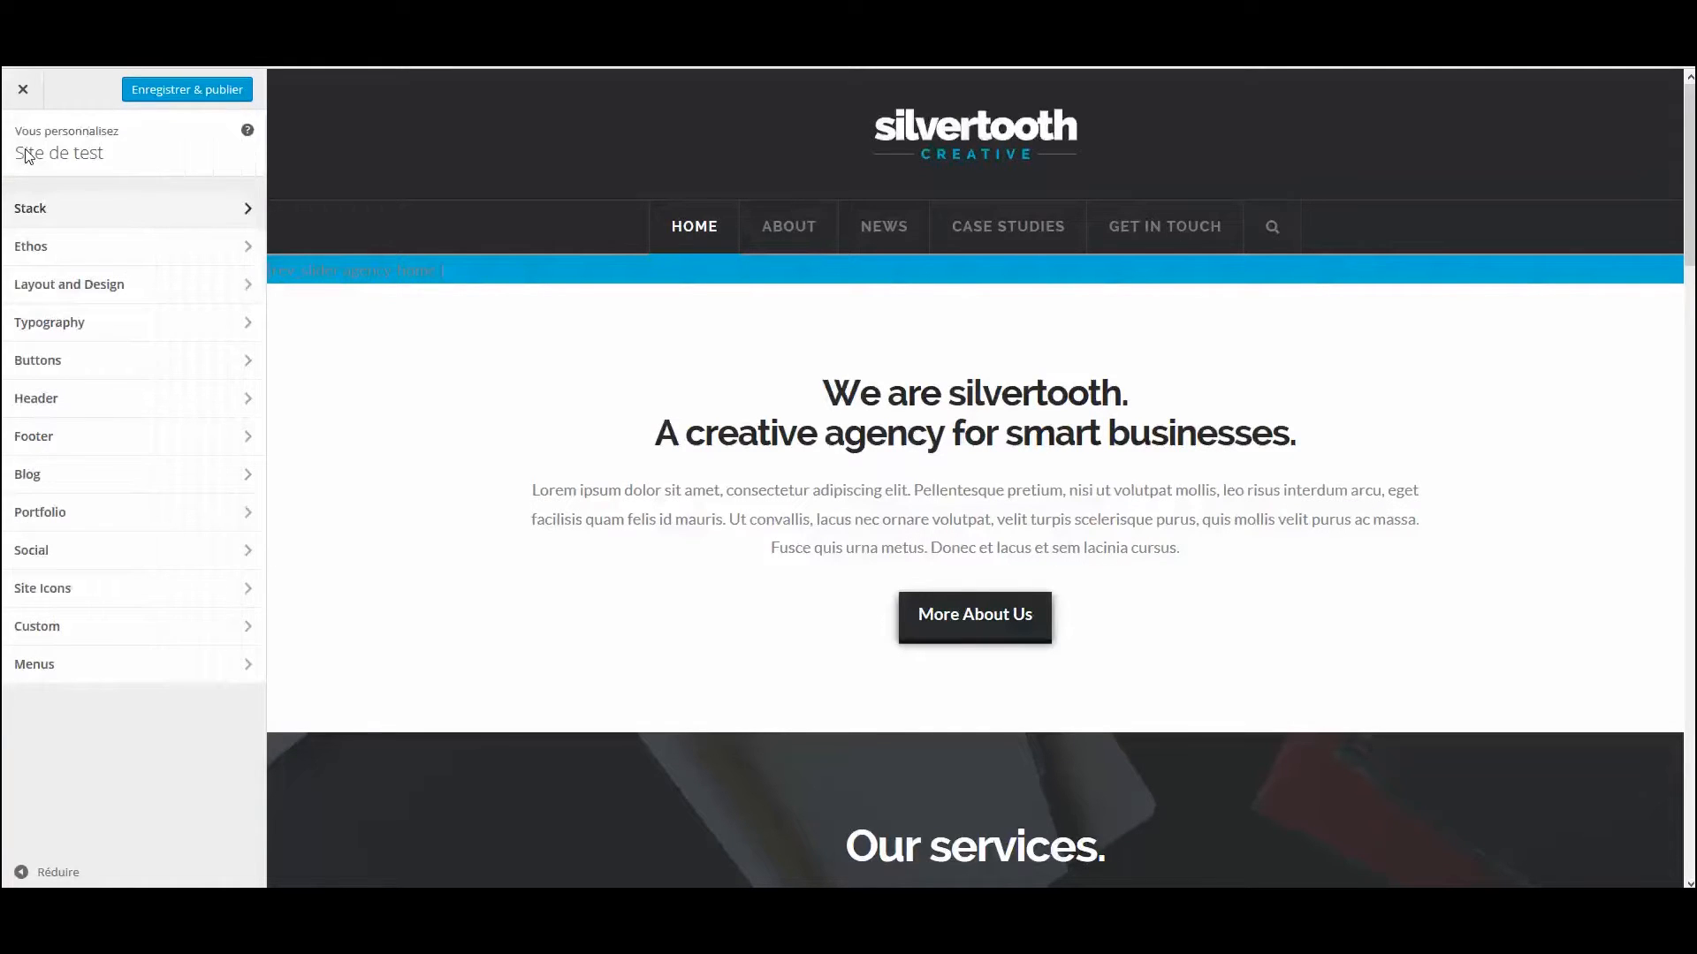
pyautogui.click(248, 245)
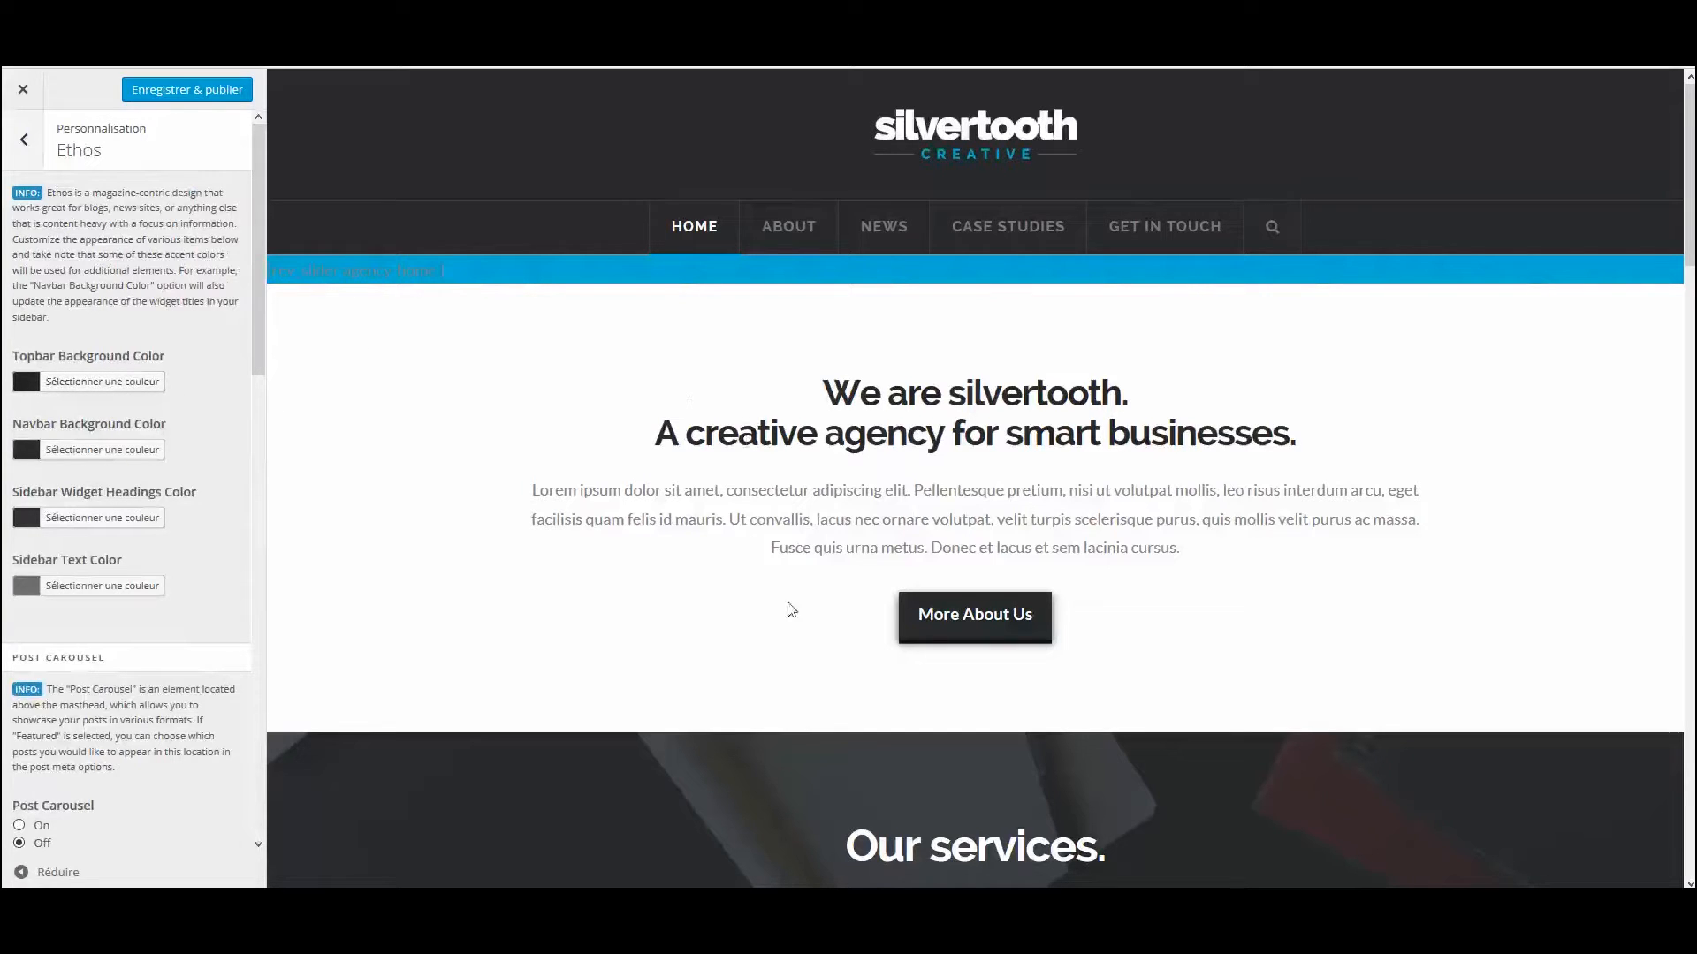
pyautogui.click(25, 139)
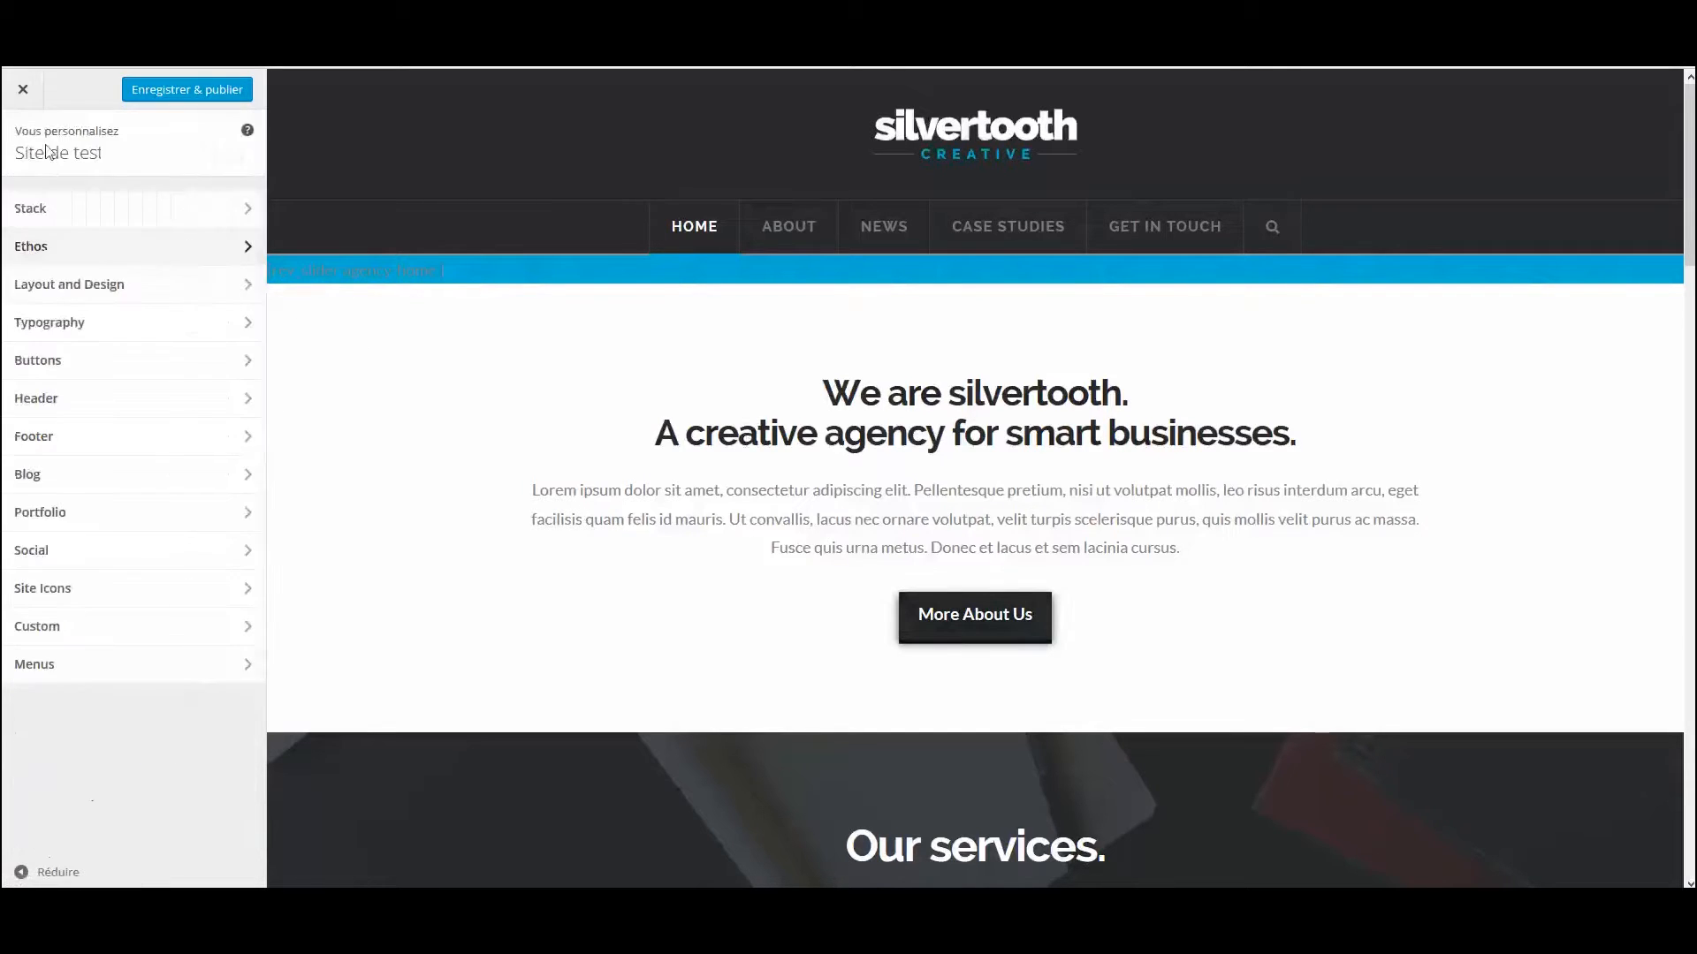
# Set the normal background color of the site's buttons to yellow, #ffff00.
pyautogui.click(247, 362)
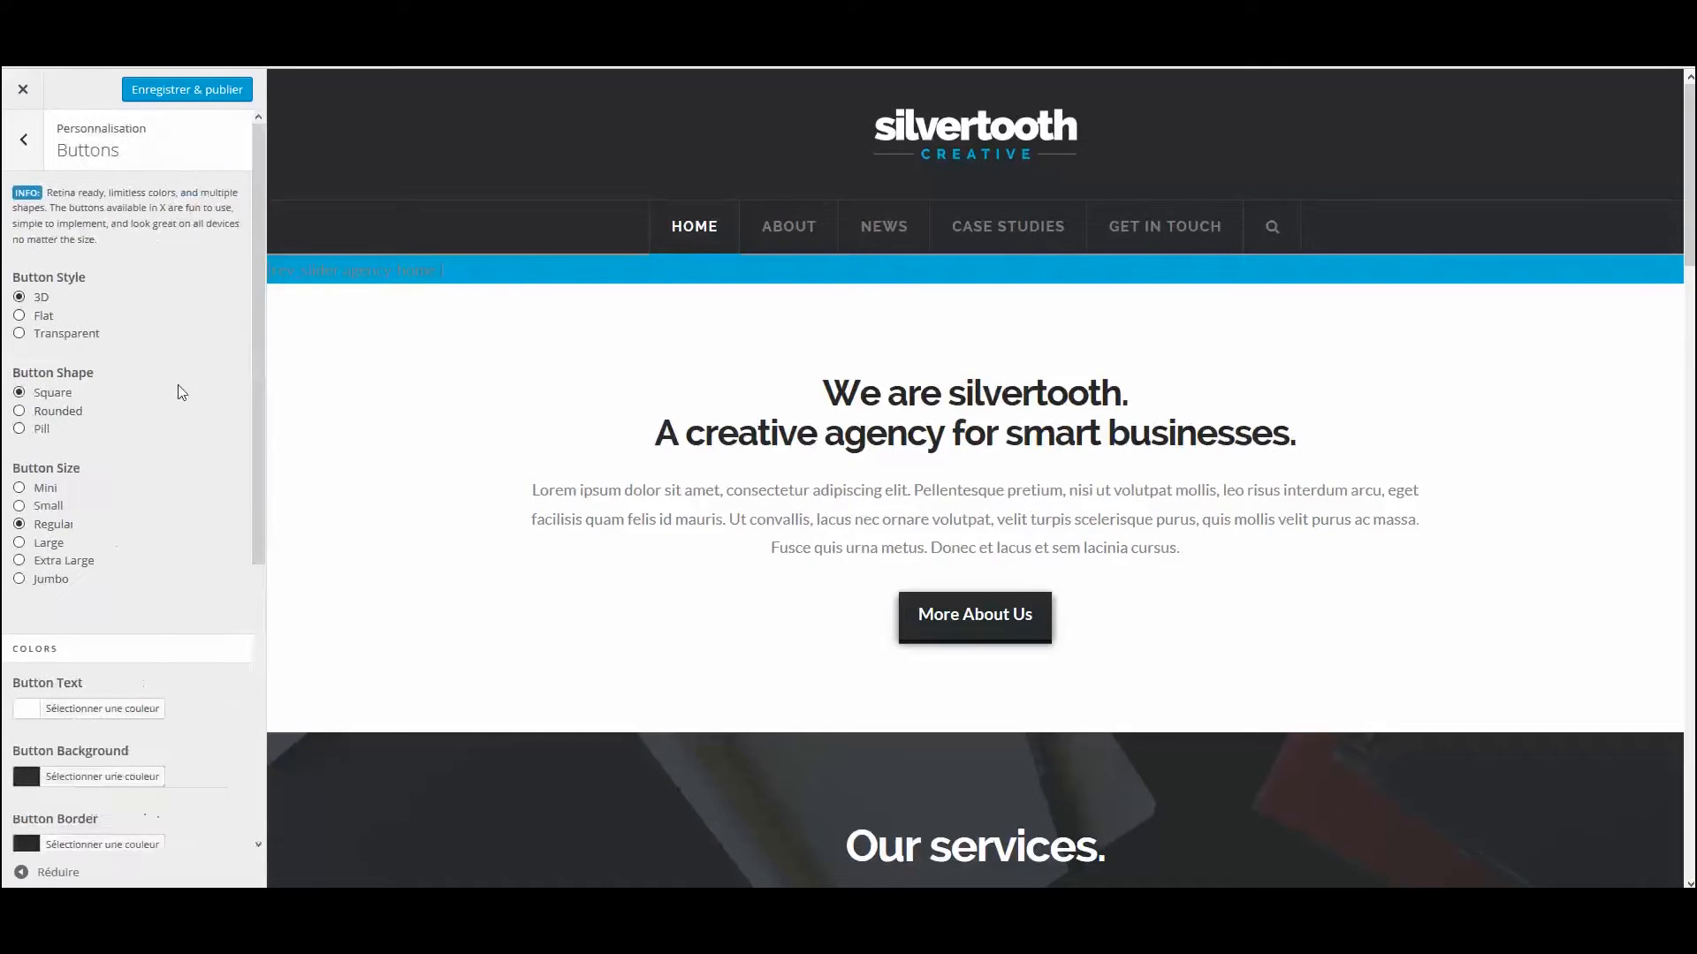
pyautogui.scroll(-3, 177, 393)
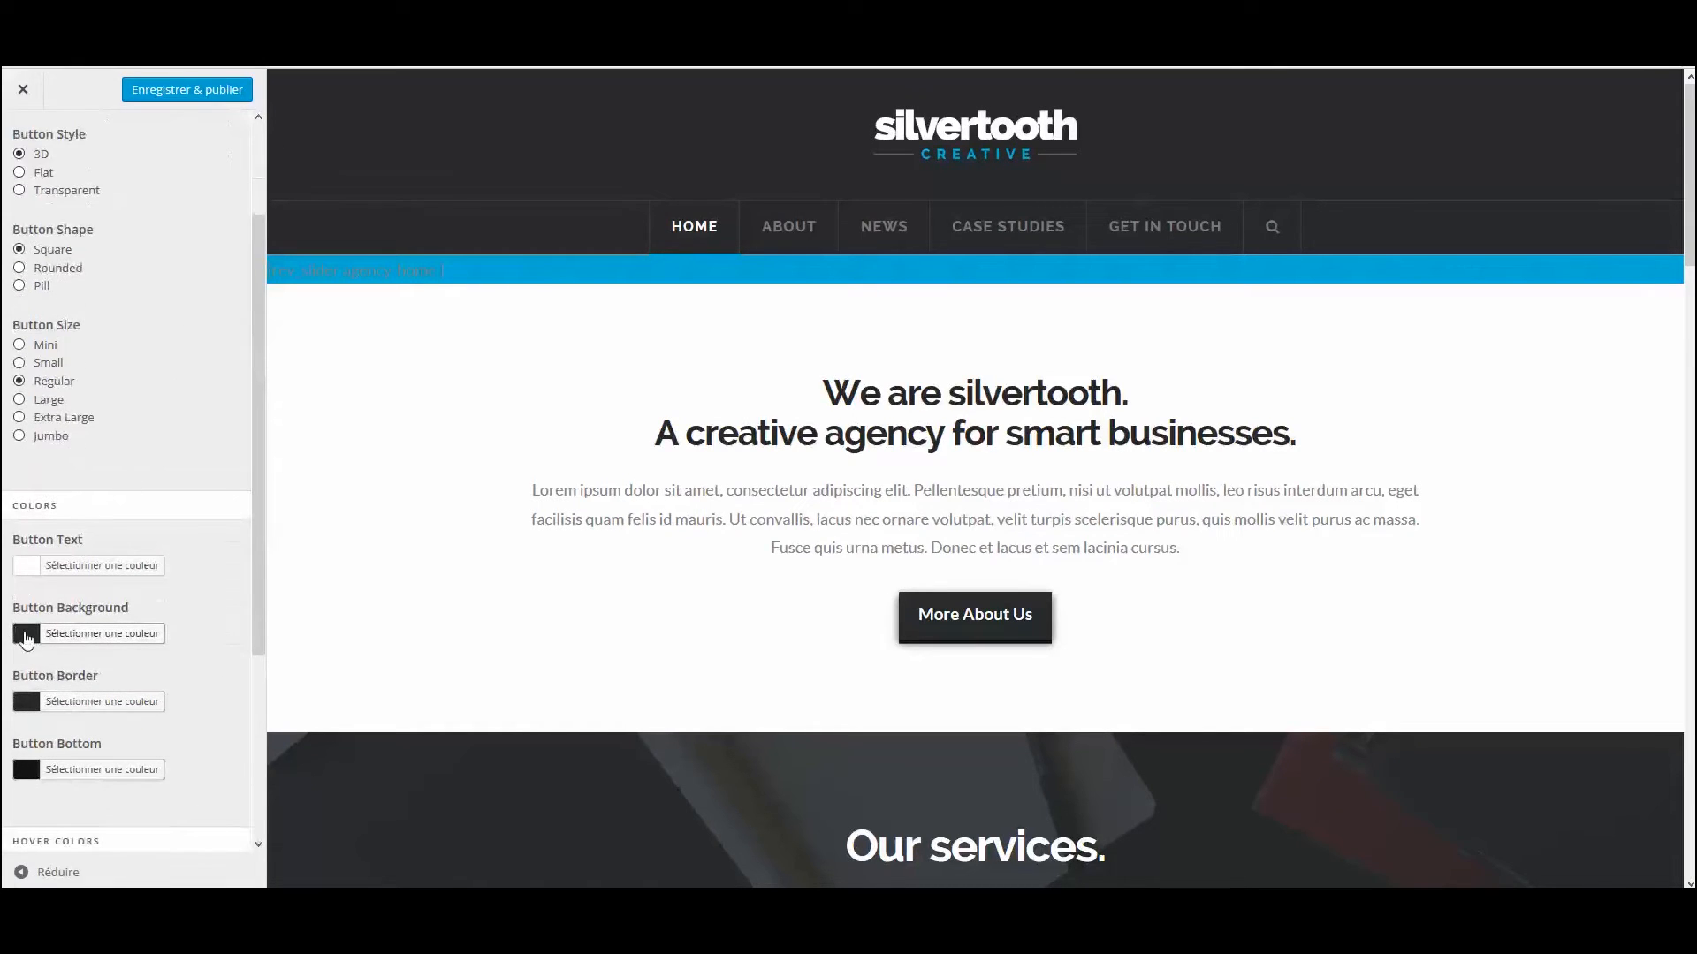
pyautogui.click(27, 635)
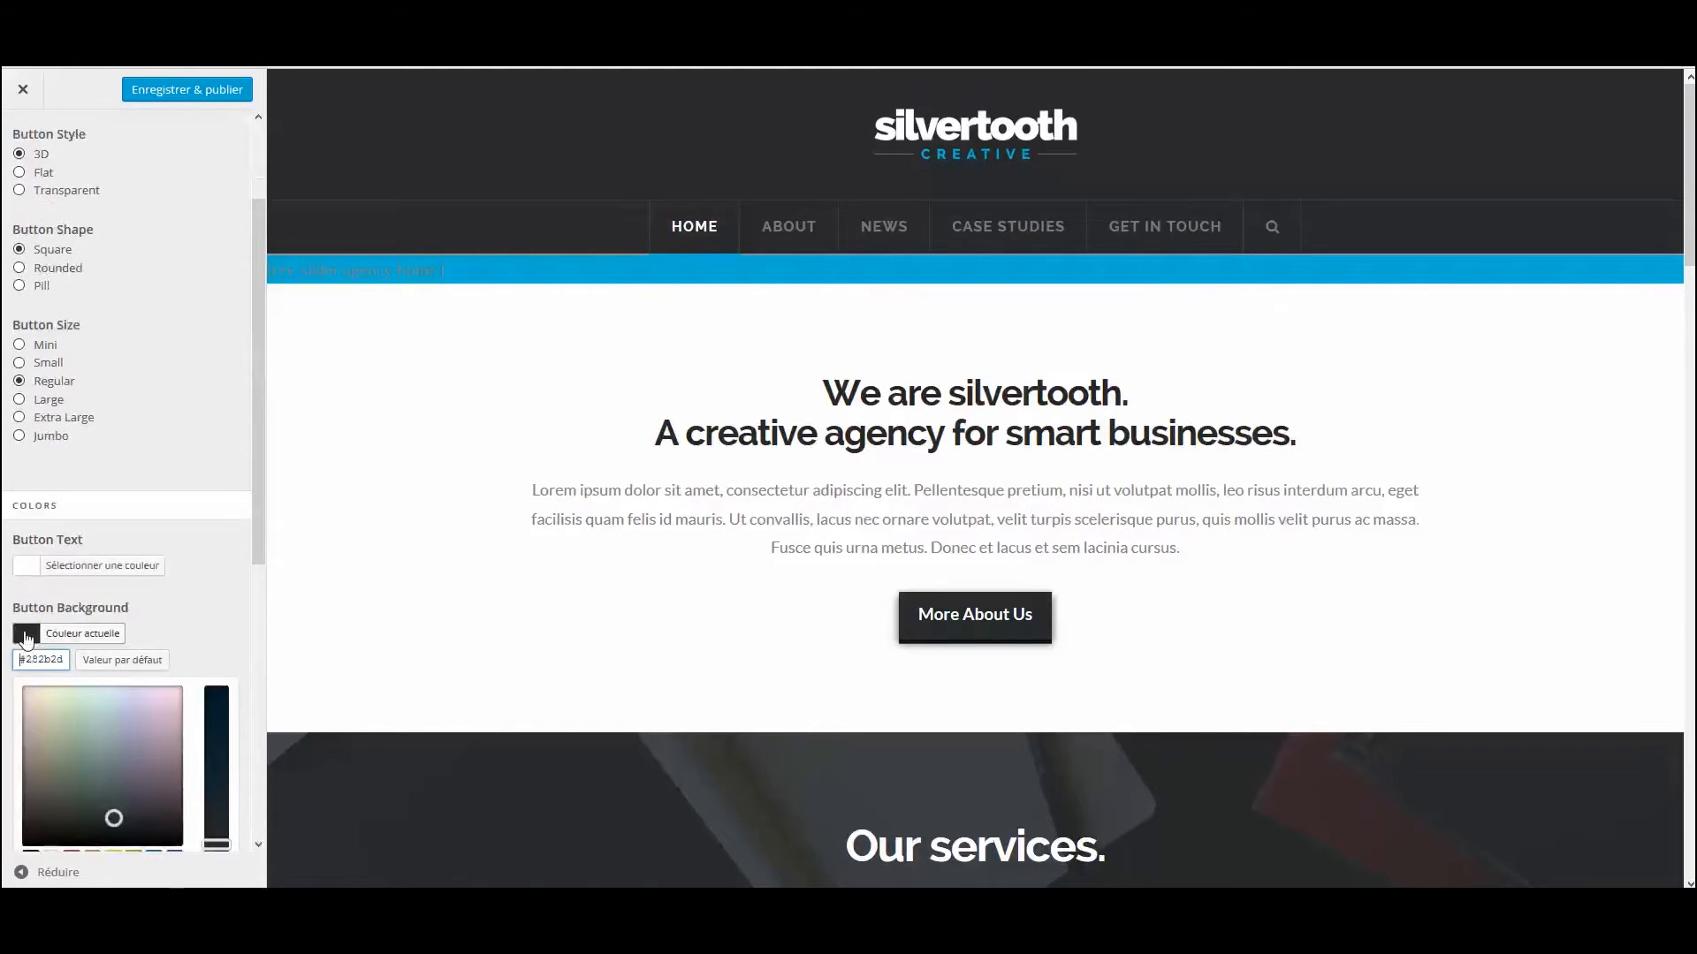
pyautogui.moveTo(29, 658); pyautogui.dragTo(73, 661)
pyautogui.write('ffff00')
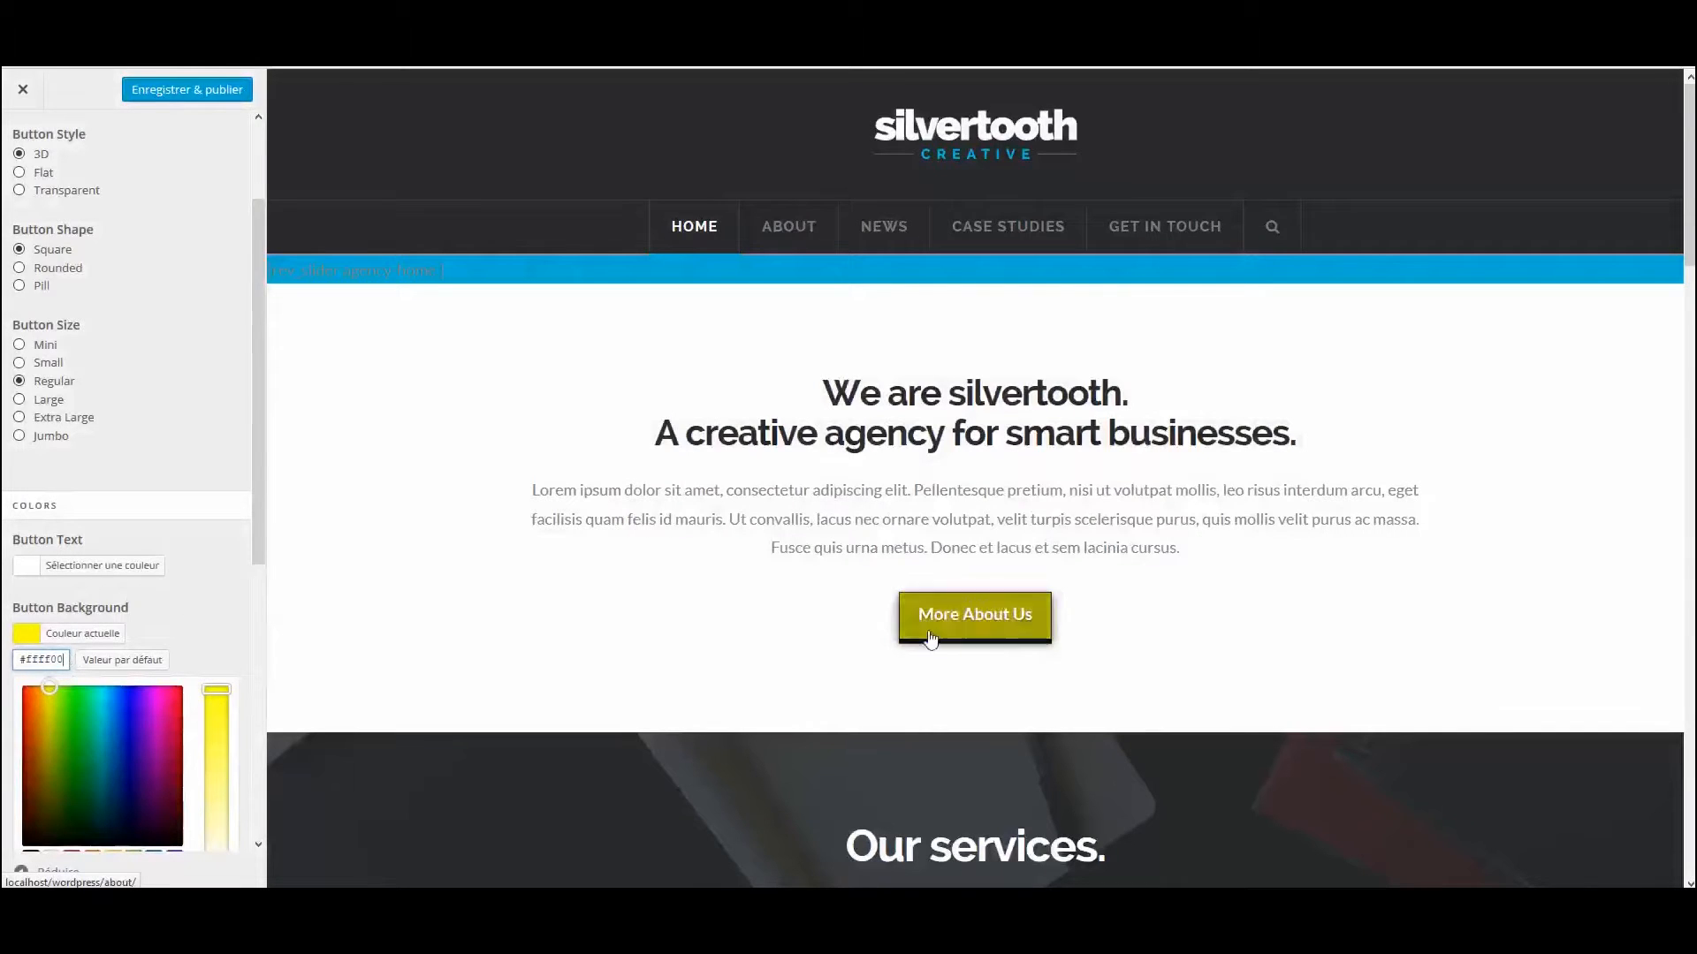
# Set the buttons' hover background color to the red preset #dd3333 and leave the button settings.
pyautogui.scroll(-4, 155, 394)
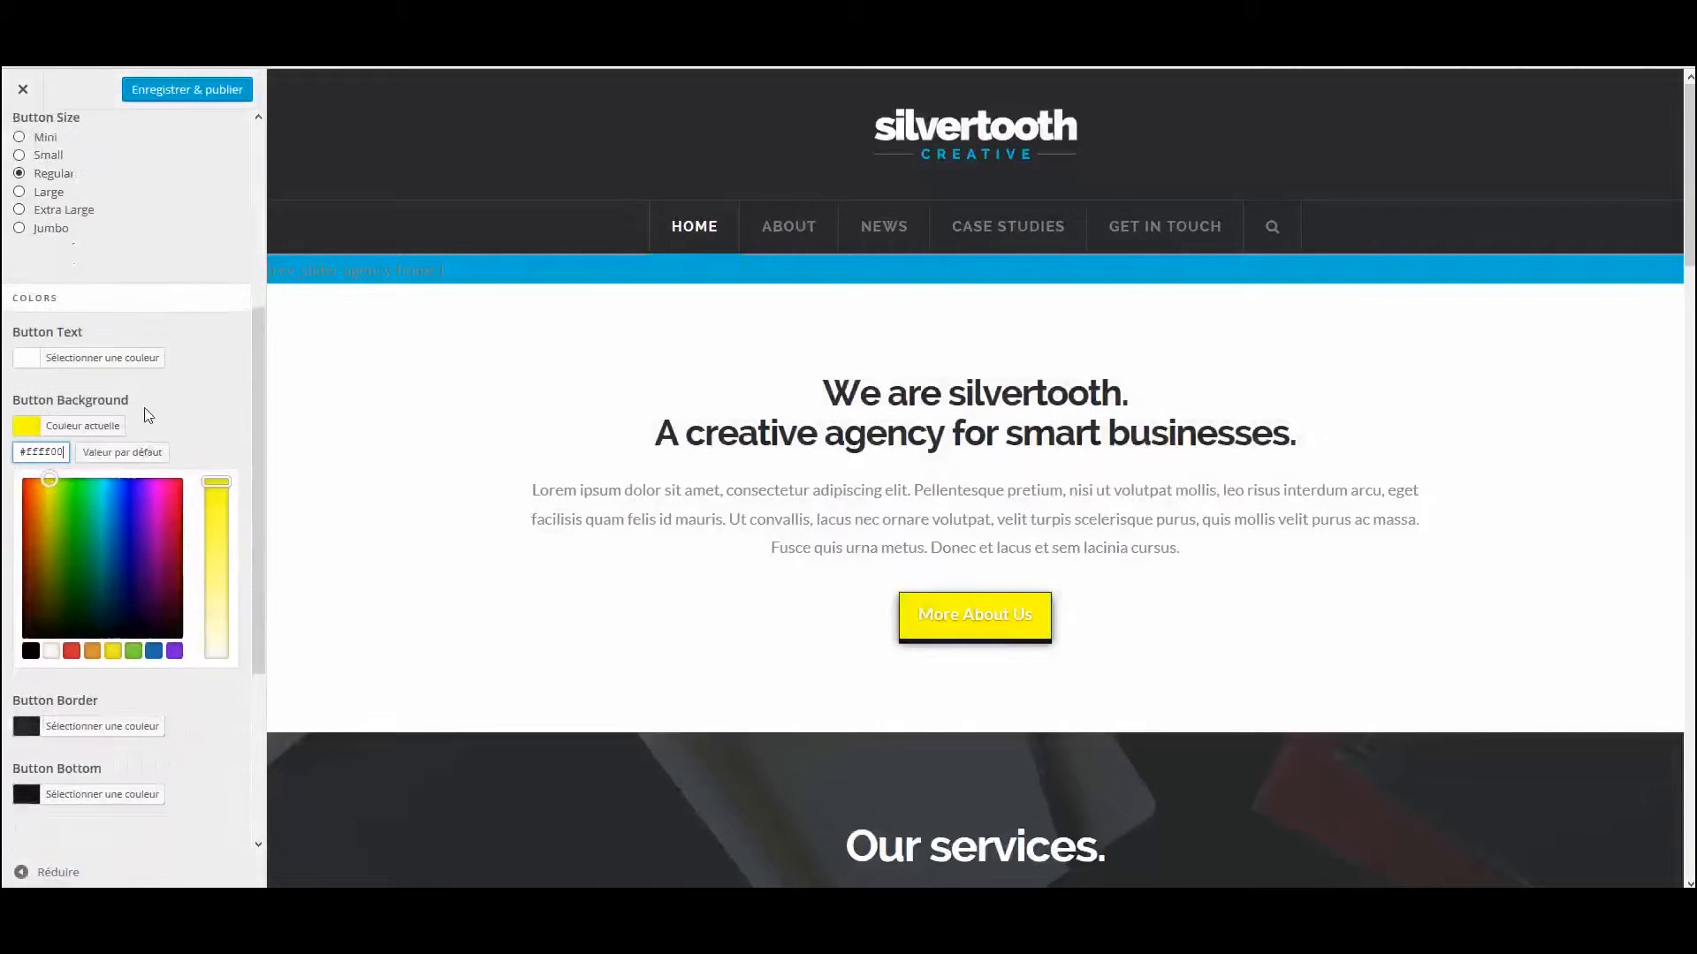
pyautogui.scroll(-2, 147, 432)
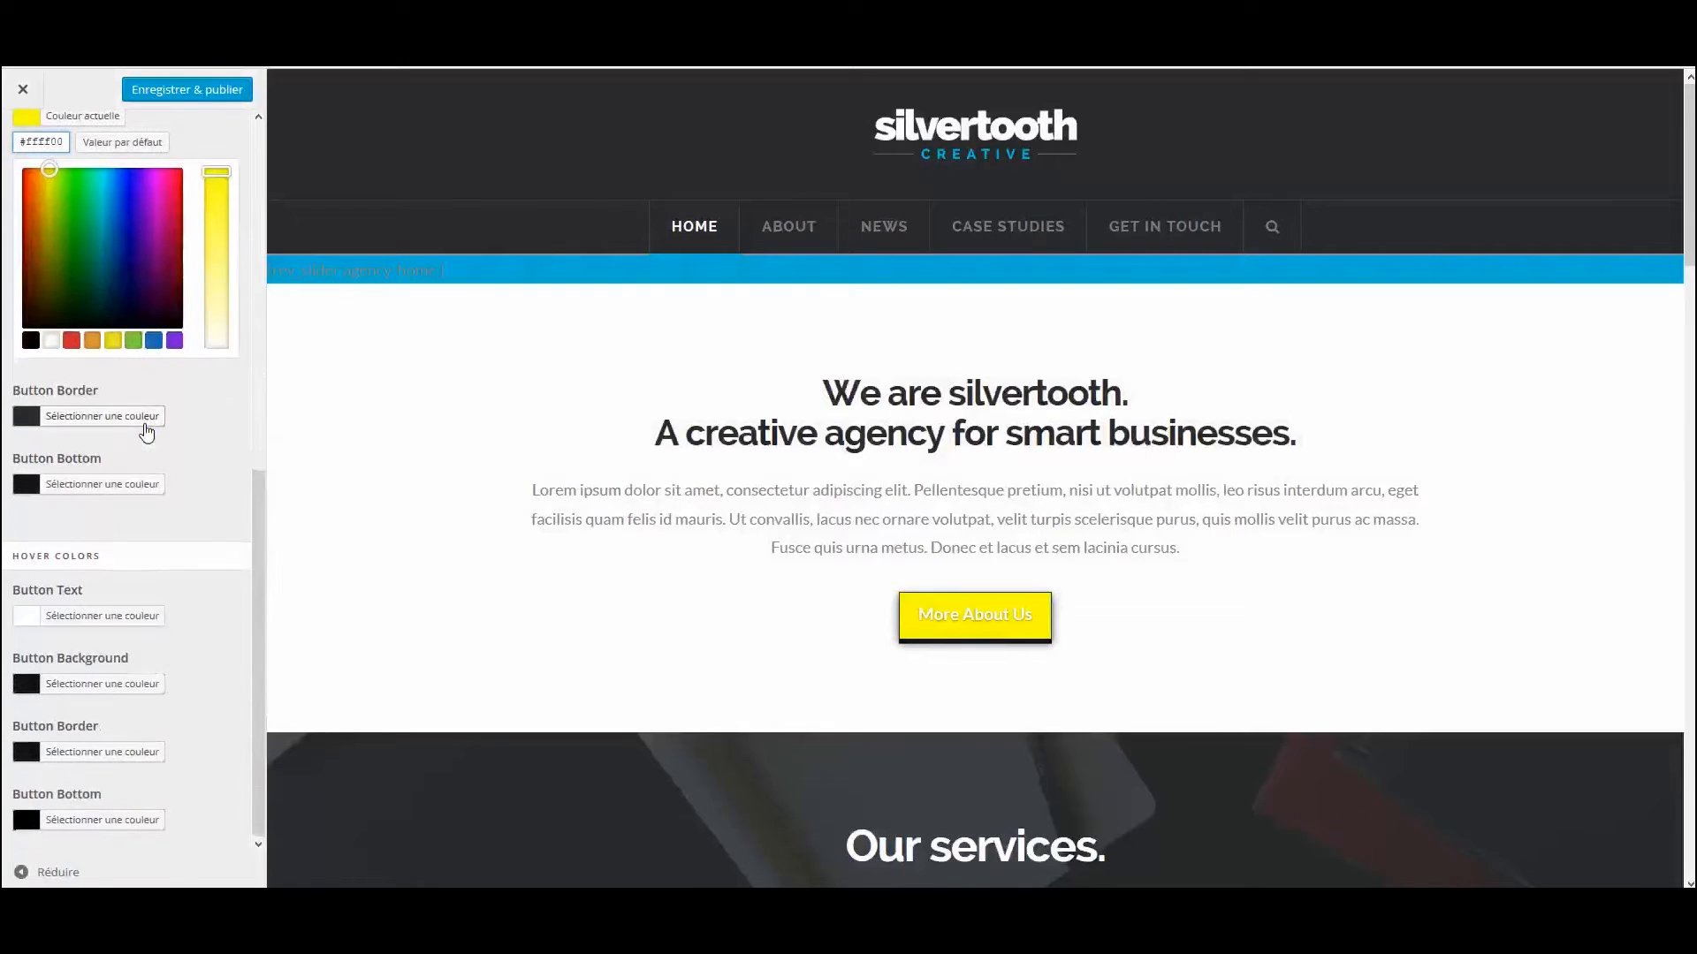
pyautogui.click(24, 685)
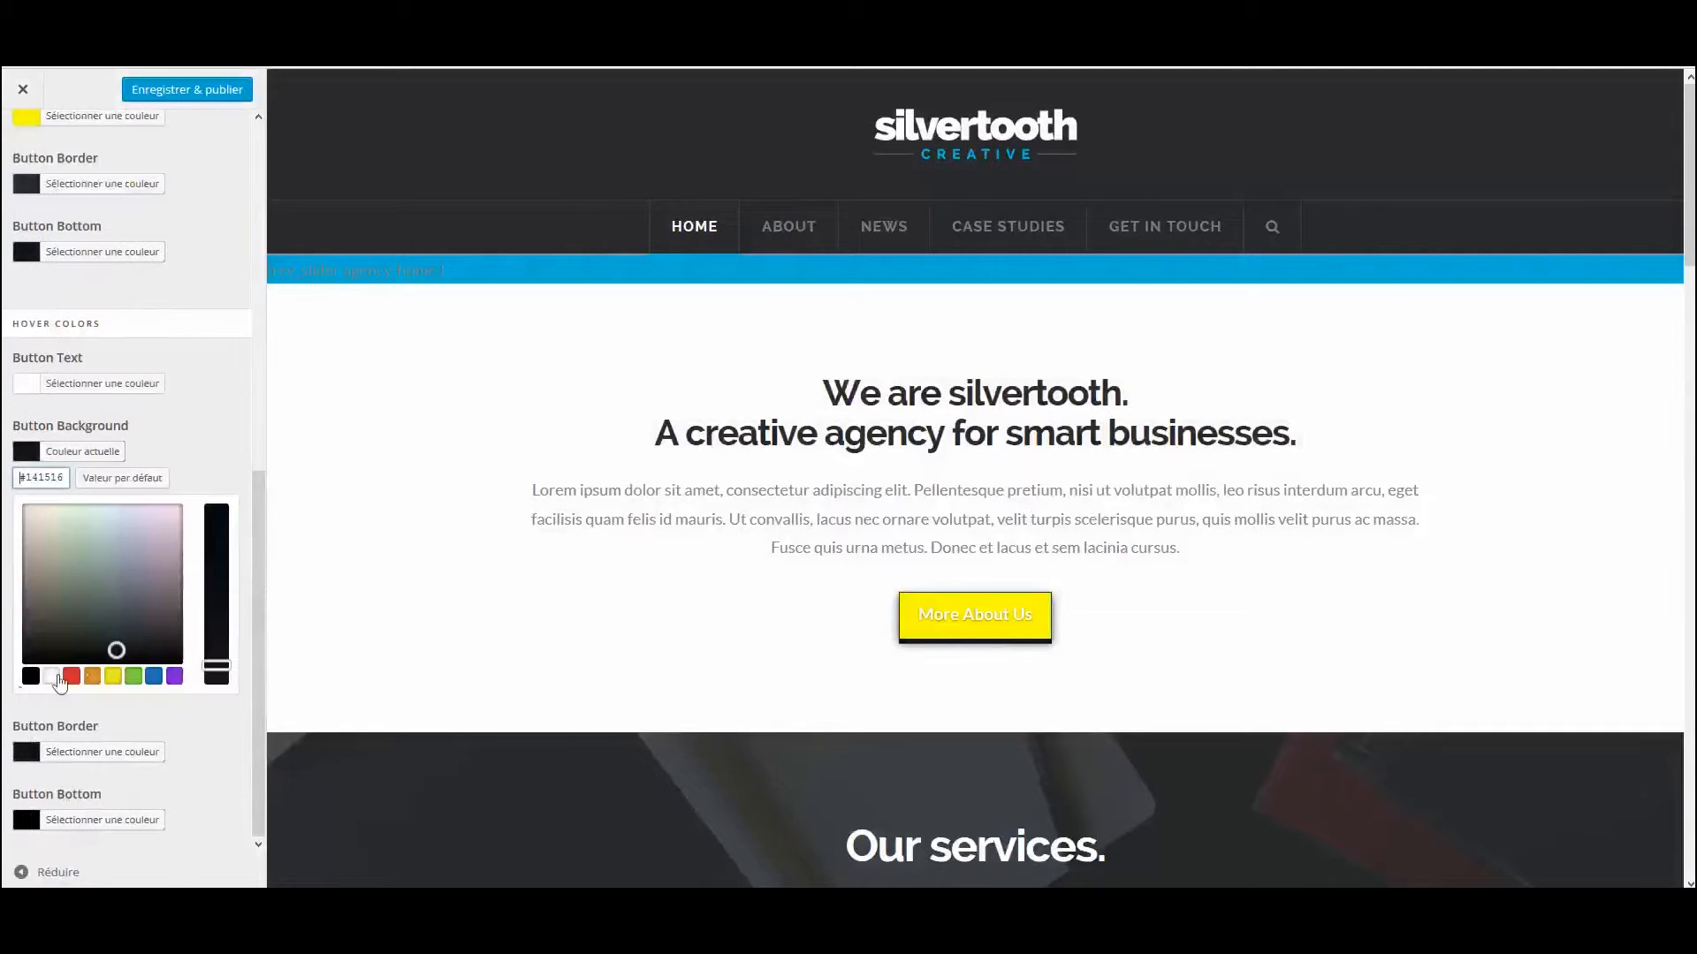
pyautogui.click(71, 676)
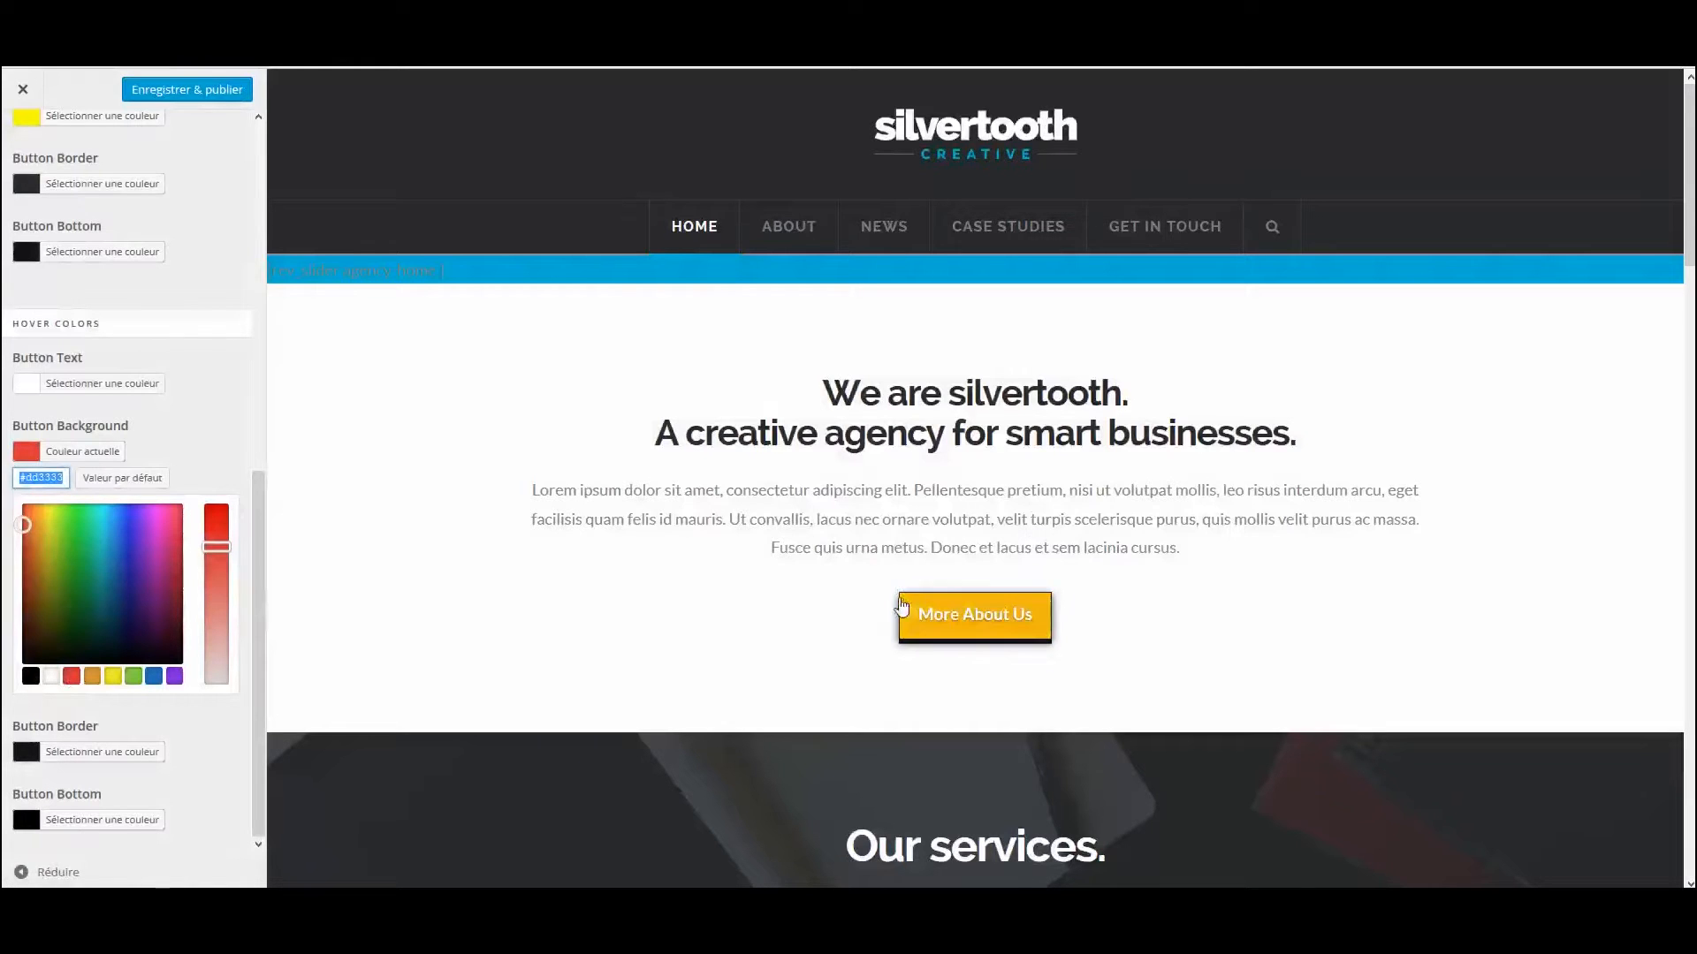
pyautogui.moveTo(847, 393); pyautogui.dragTo(1067, 469)
pyautogui.click(994, 424)
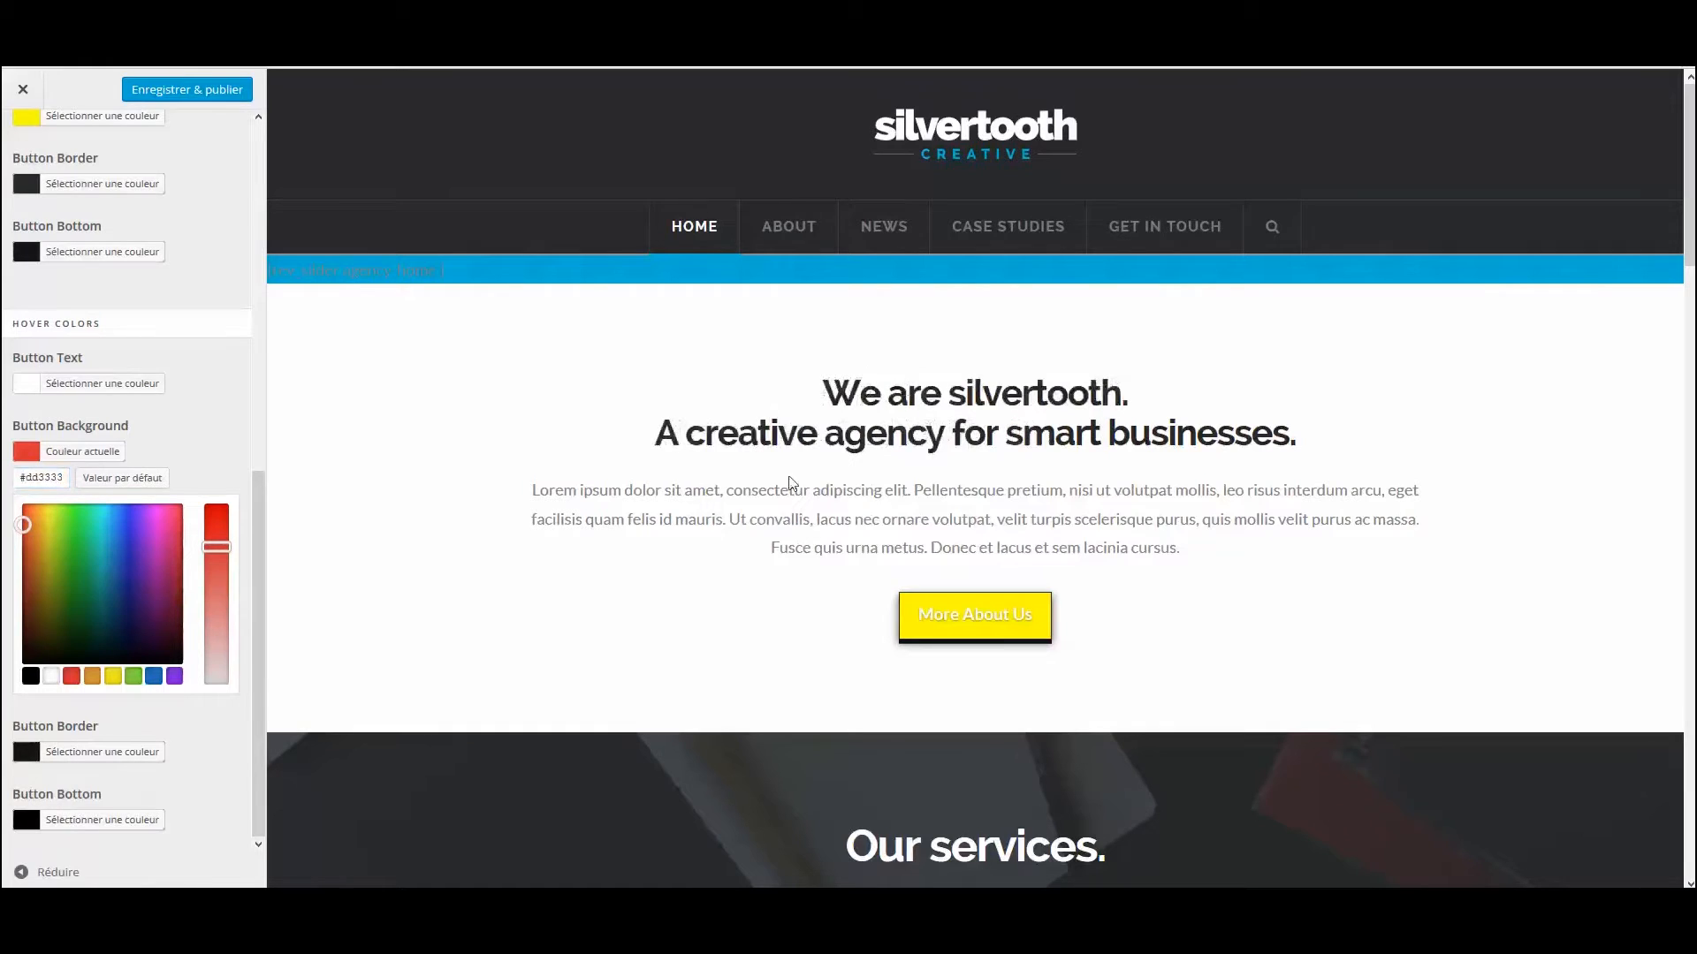
pyautogui.scroll(-1, 691, 486)
pyautogui.scroll(7, 72, 383)
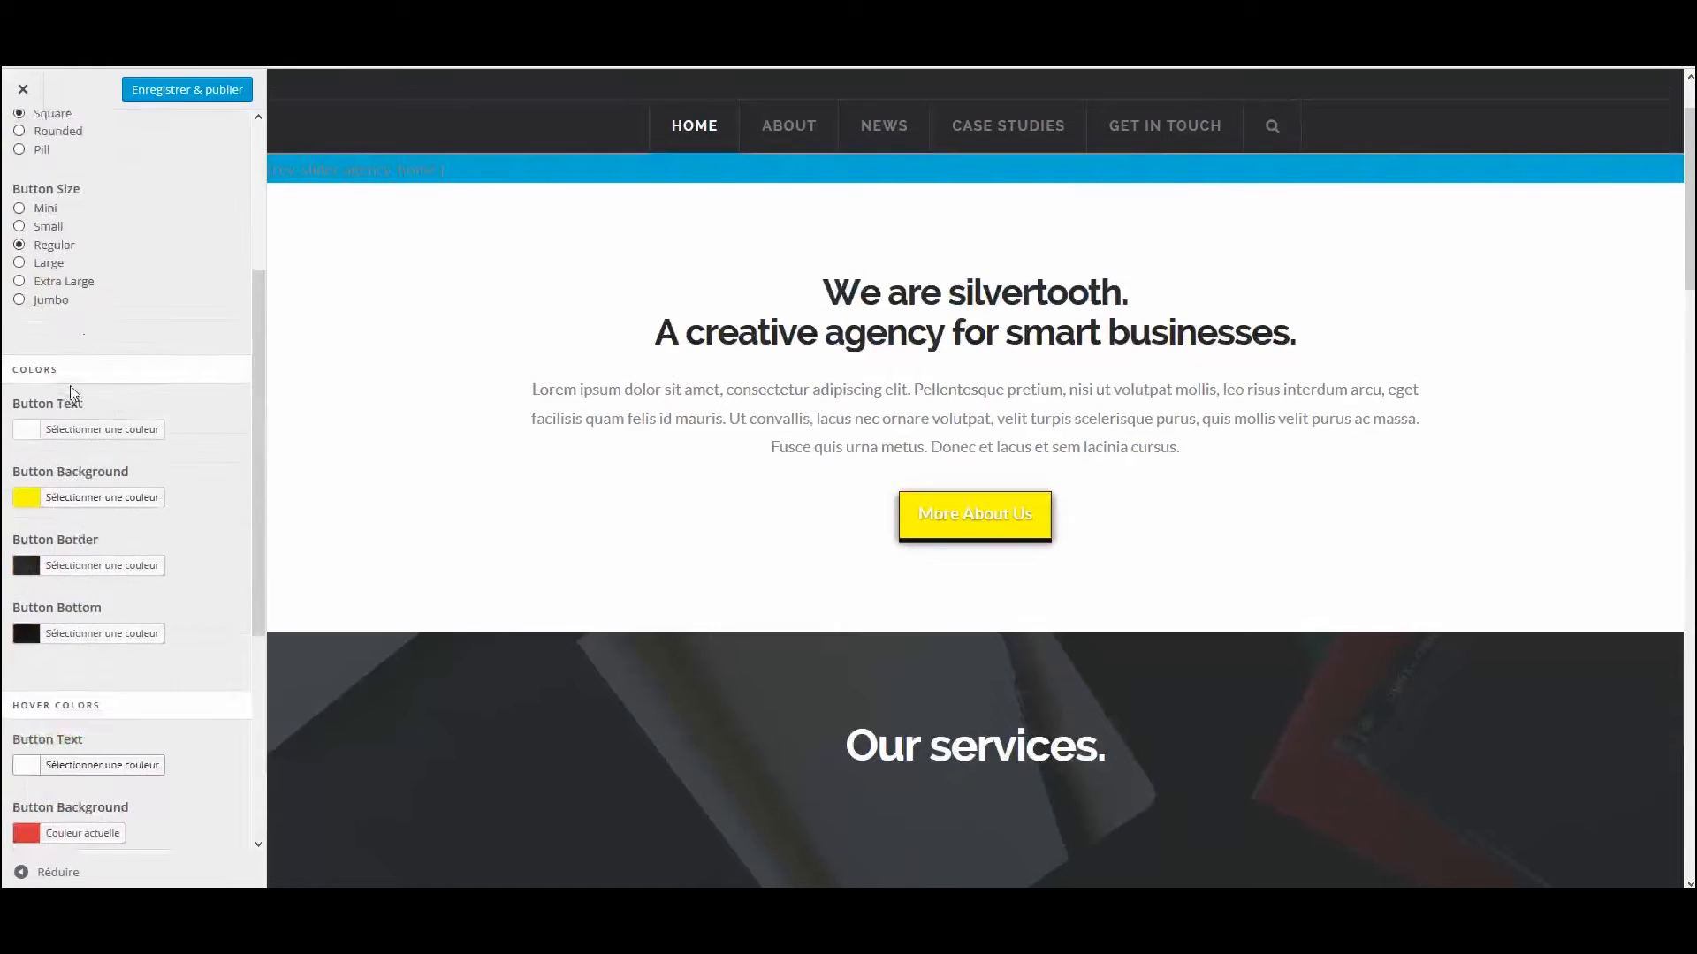
pyautogui.click(23, 137)
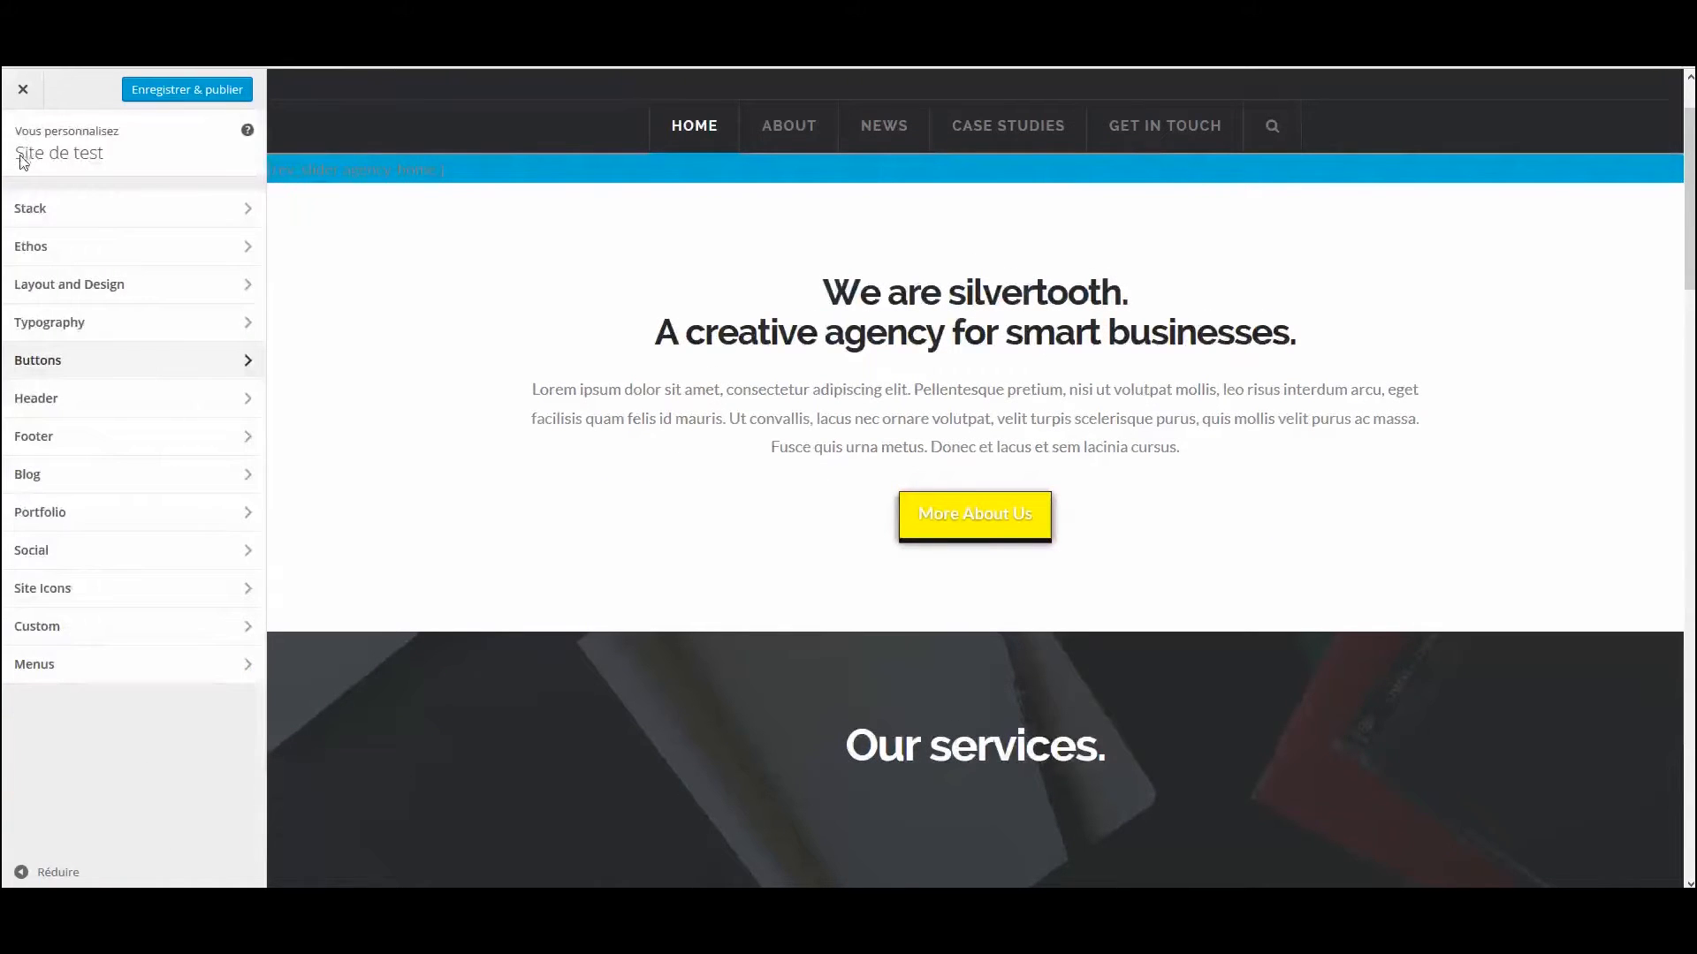
# Try narrowing the layout's site max width to 750 px and to 650 px.
pyautogui.click(244, 285)
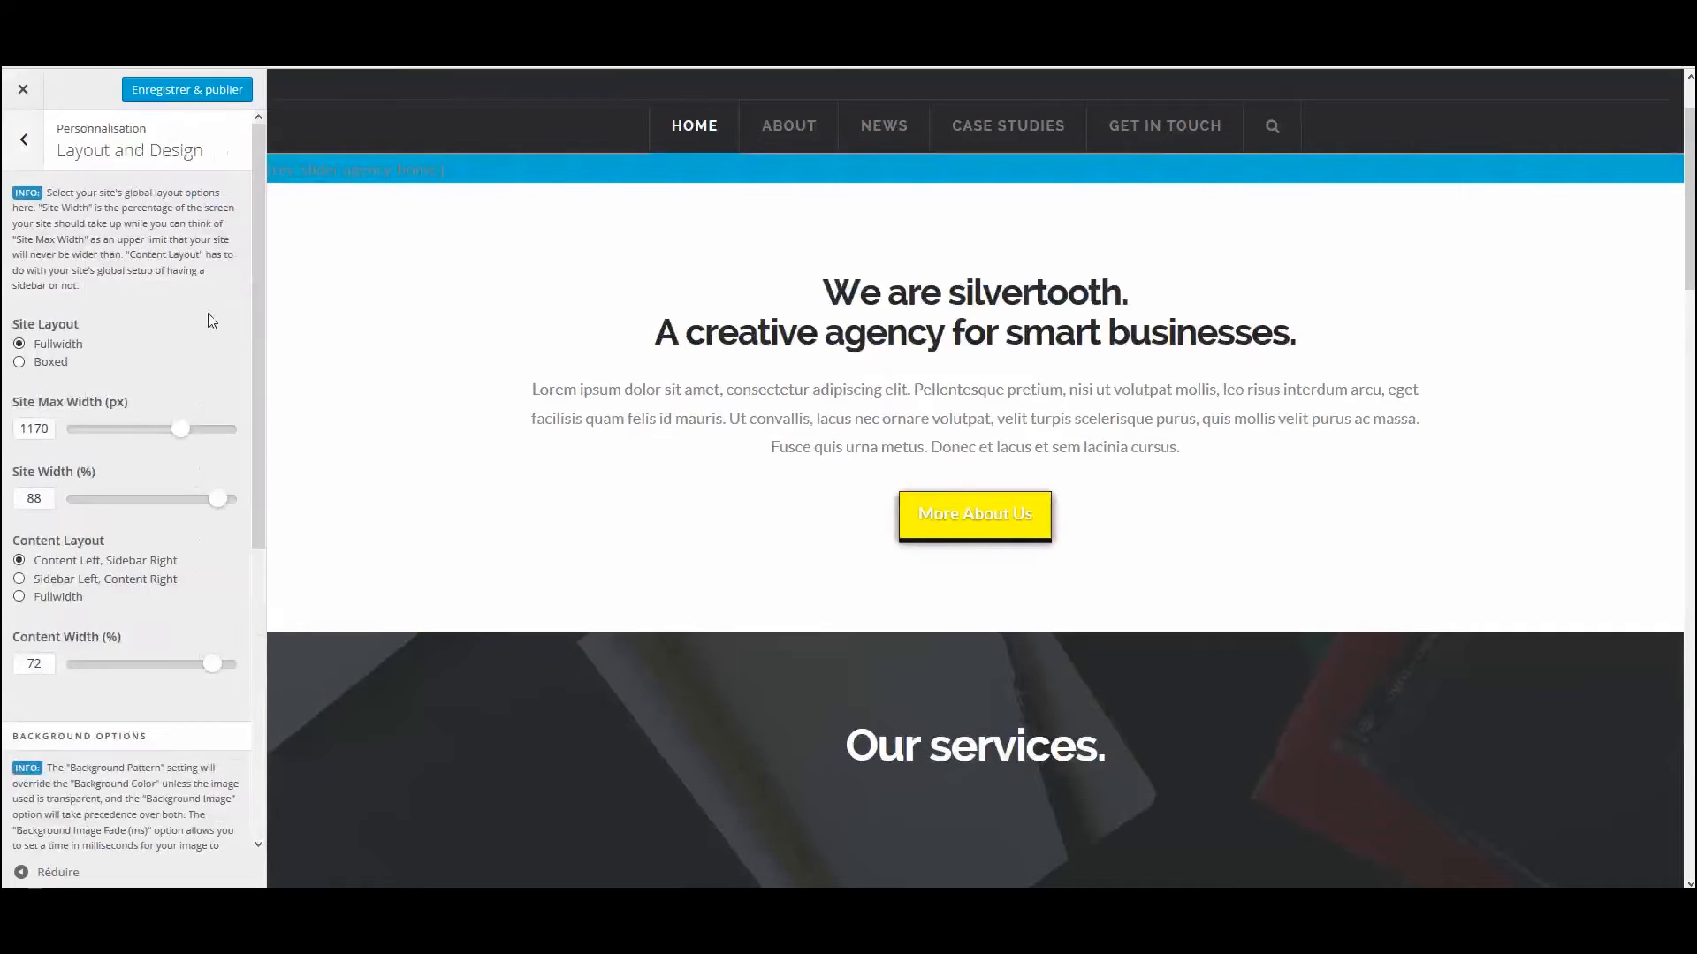
pyautogui.scroll(1, 339, 497)
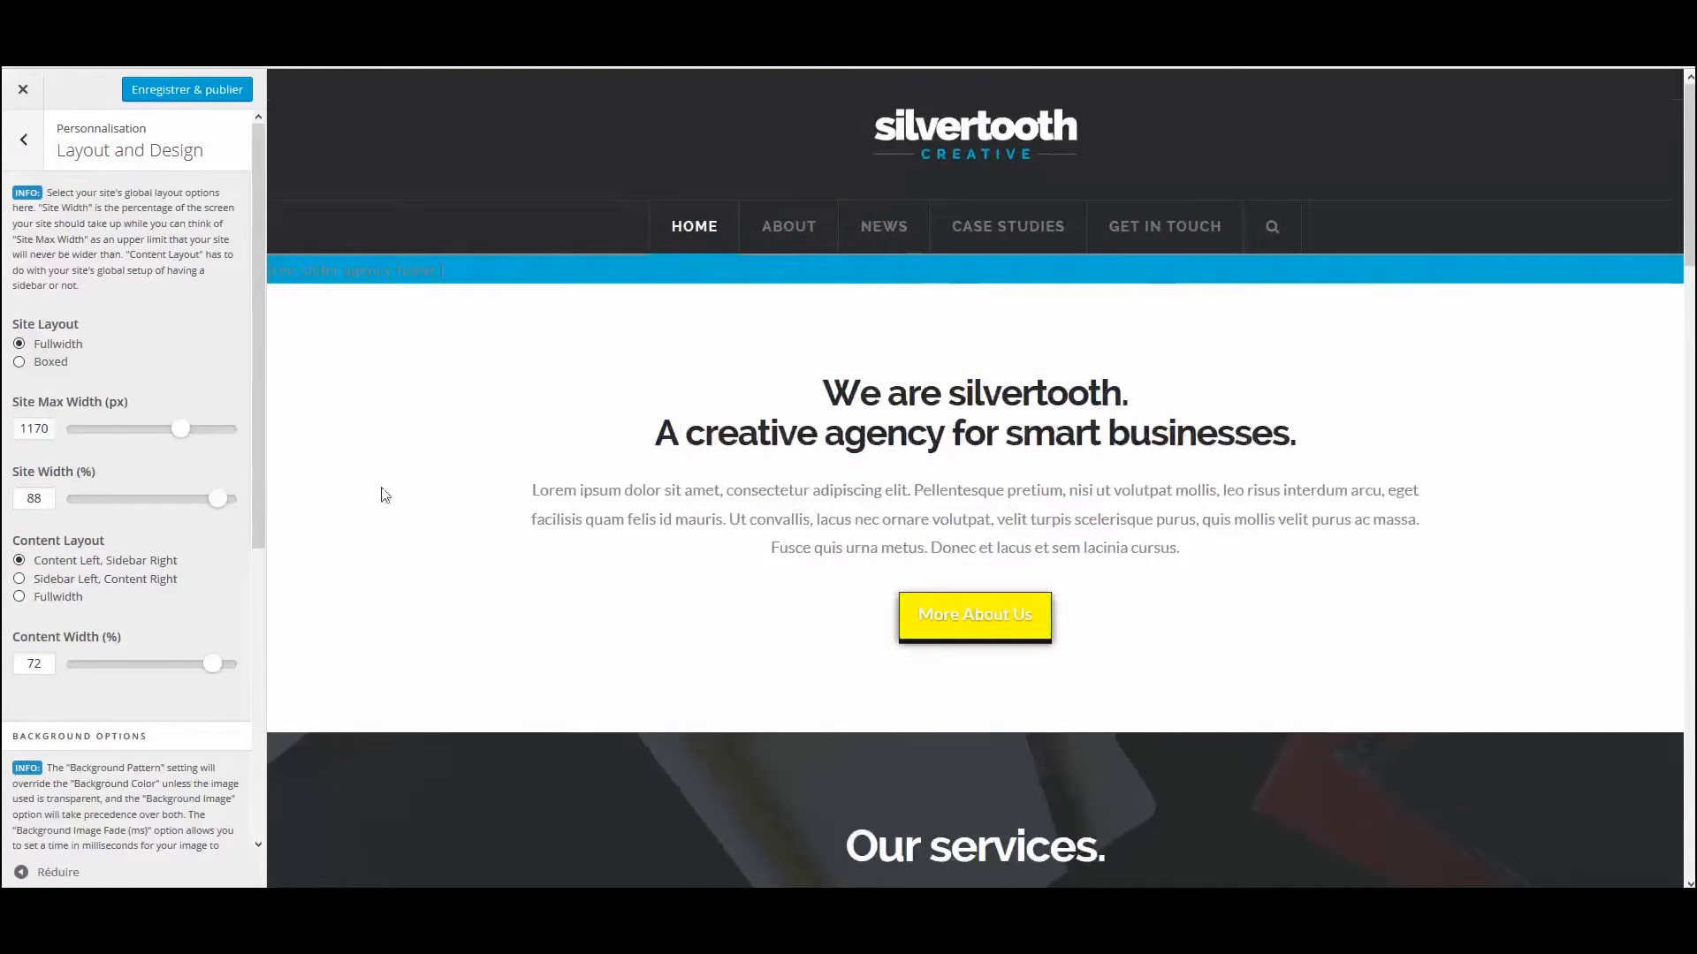
pyautogui.moveTo(180, 429); pyautogui.dragTo(110, 439)
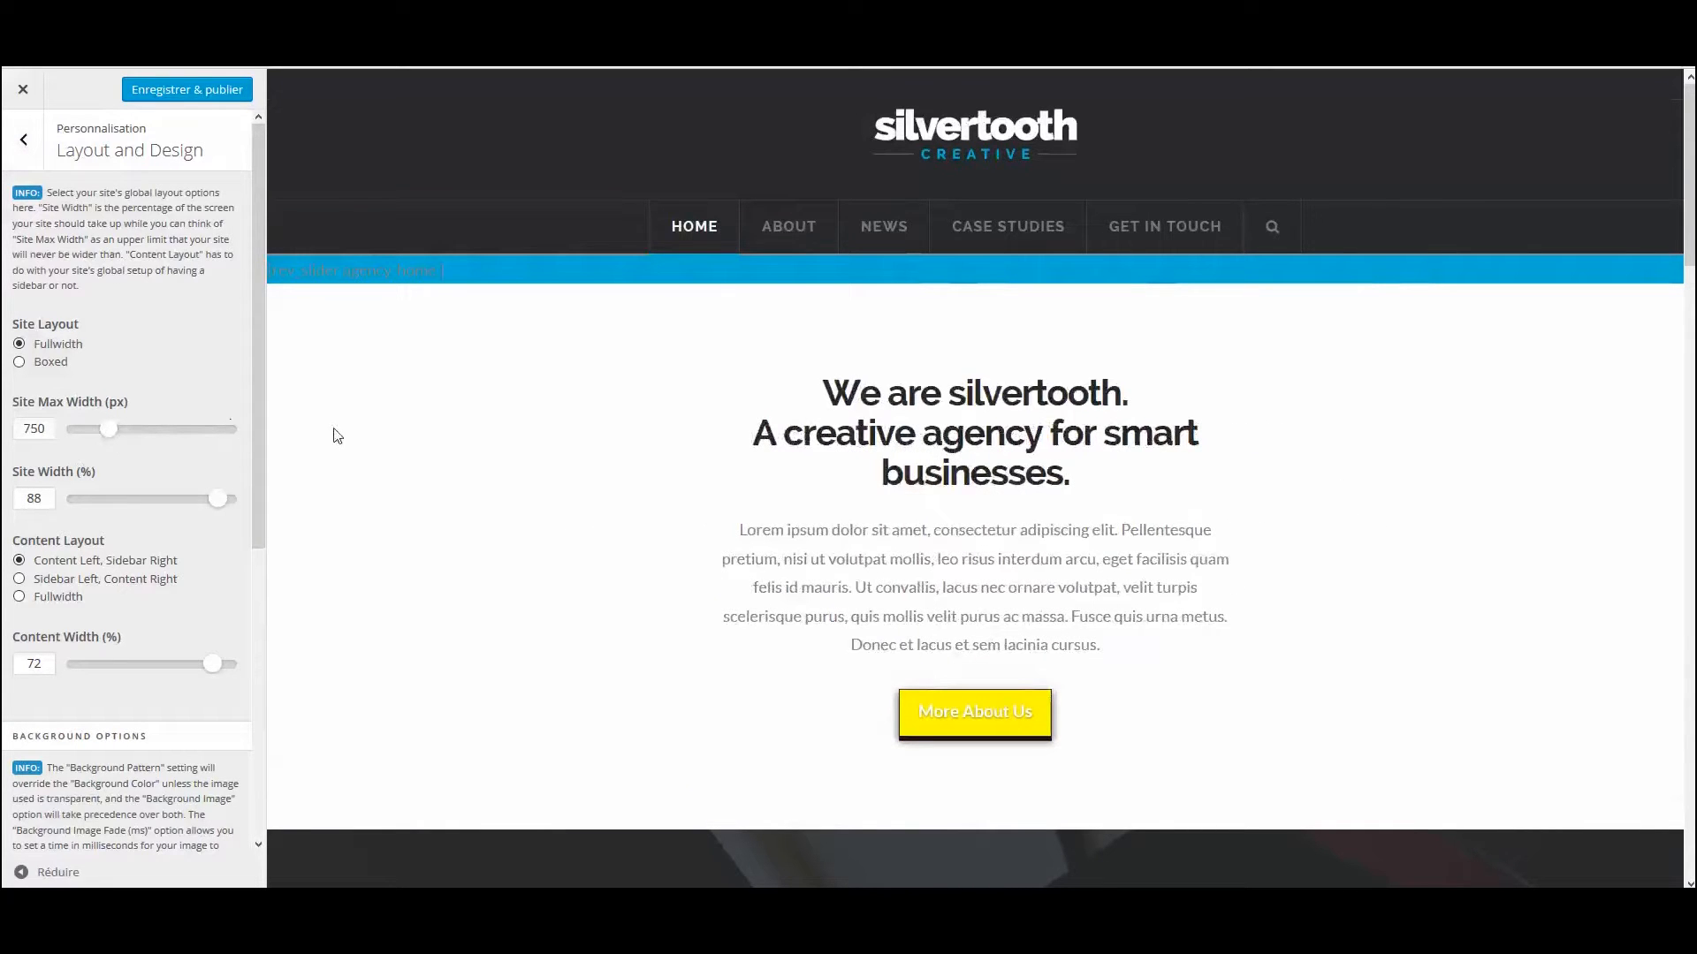
pyautogui.moveTo(104, 438); pyautogui.dragTo(89, 440)
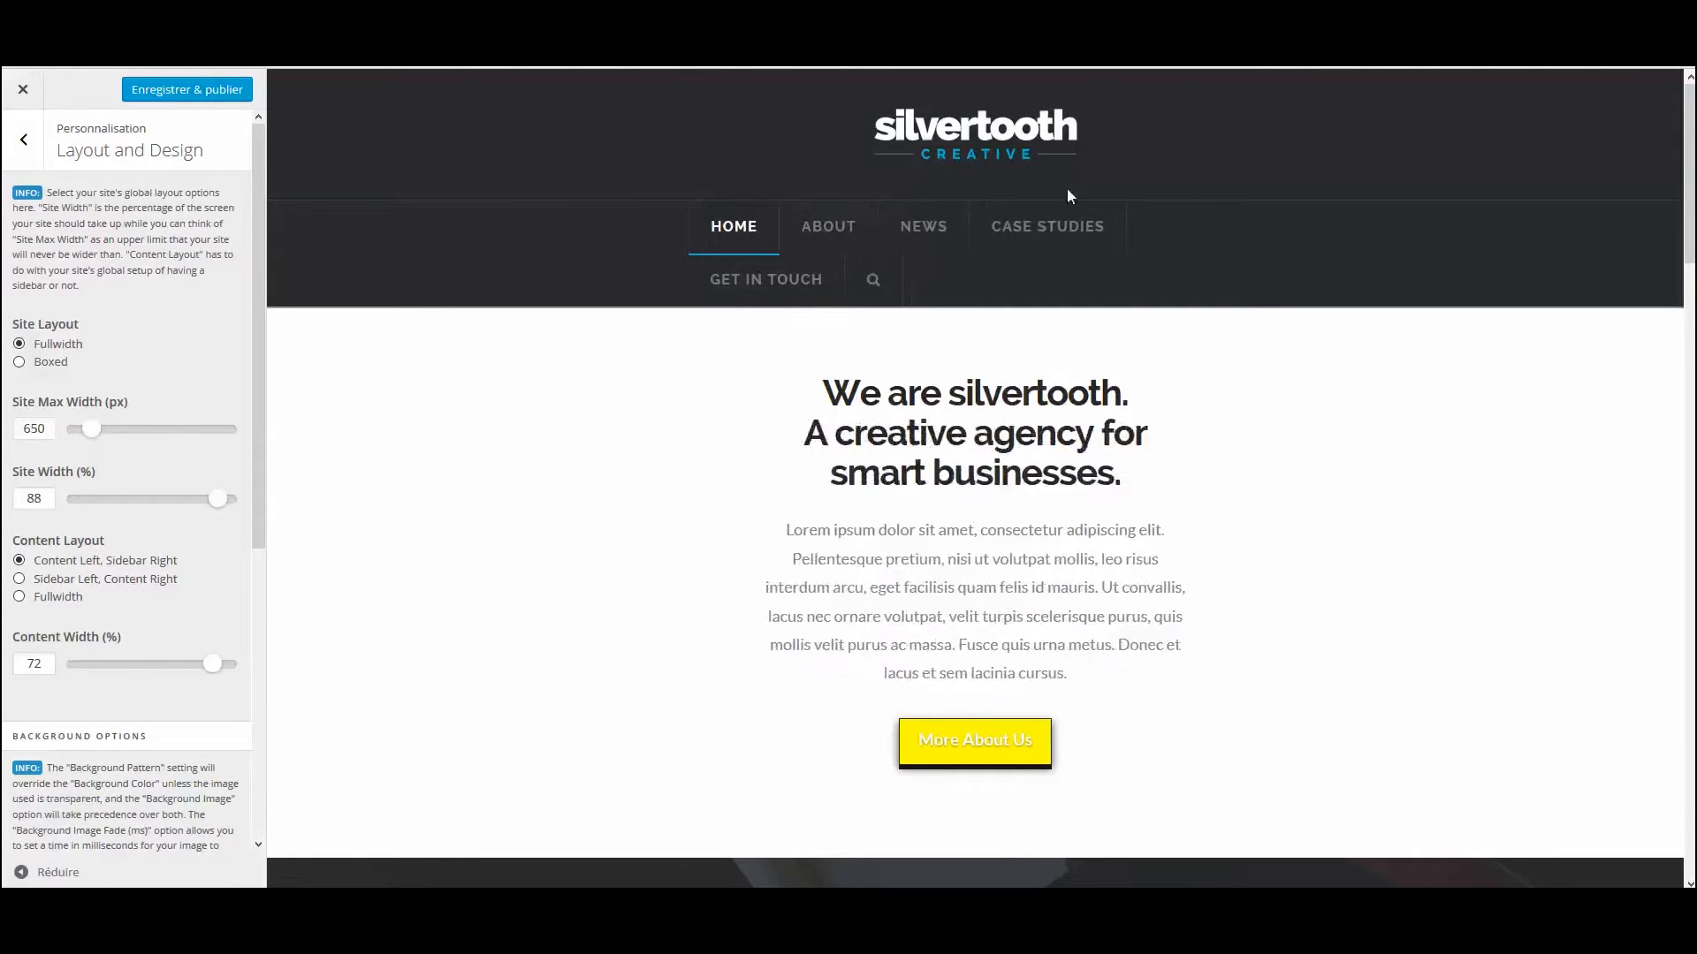
# Set the site max width to 1140 px and leave the layout and design settings.
pyautogui.moveTo(84, 435); pyautogui.dragTo(175, 439)
pyautogui.scroll(-4, 516, 451)
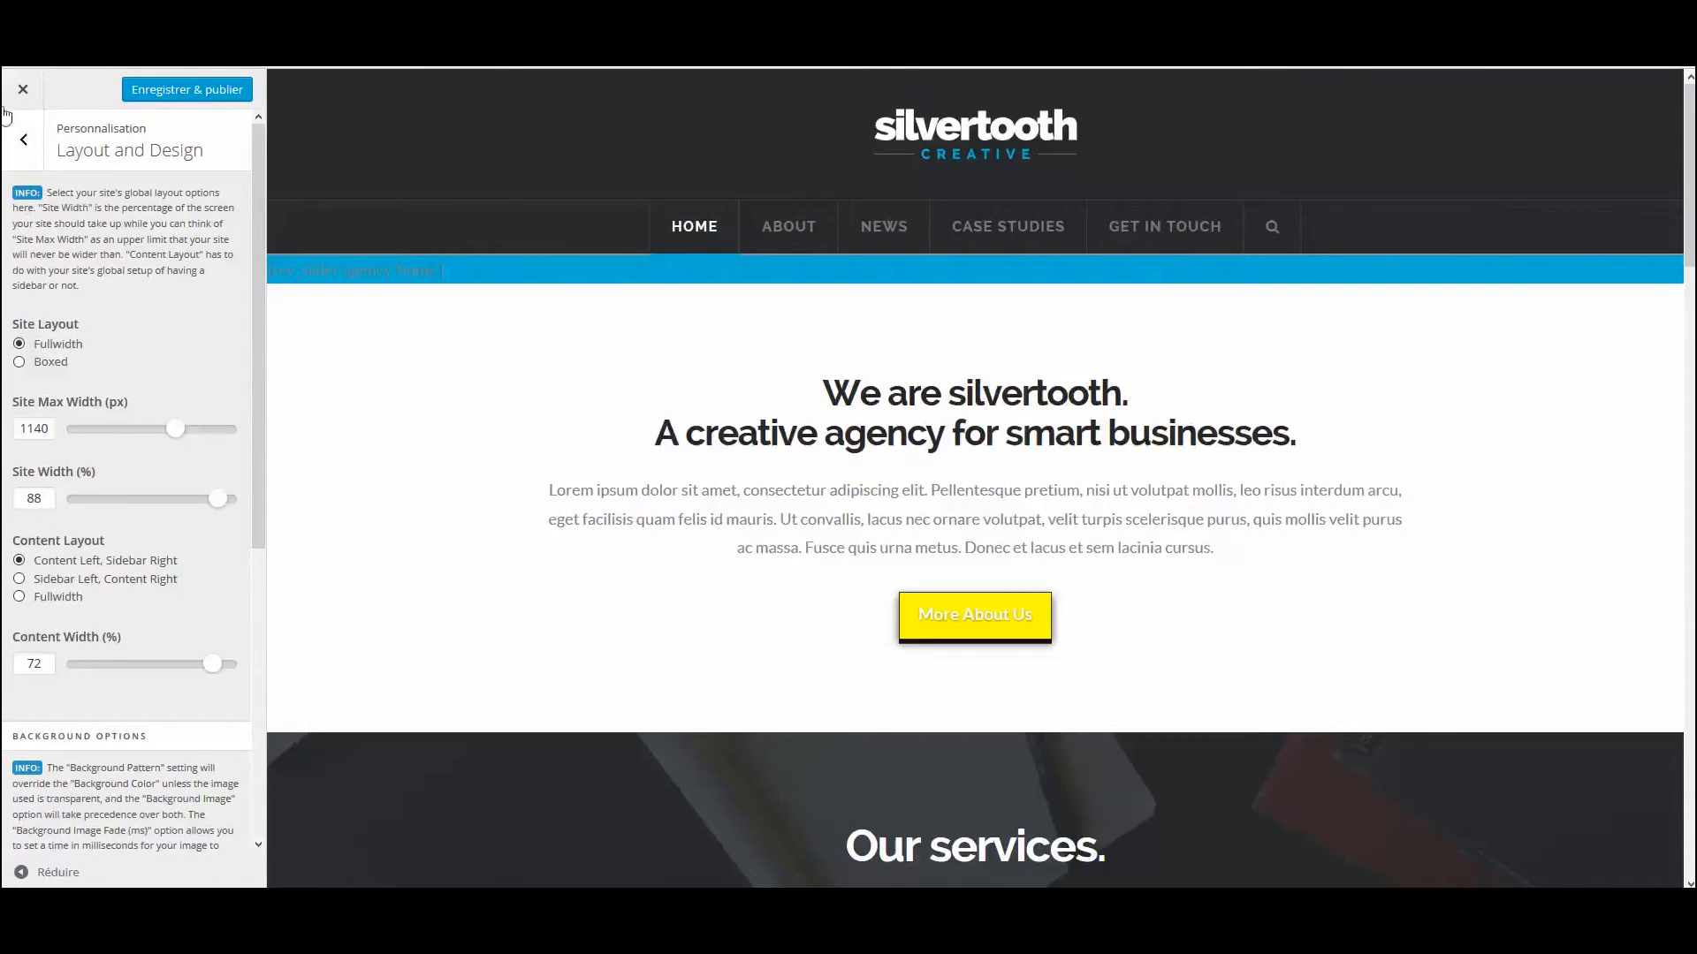
pyautogui.click(24, 139)
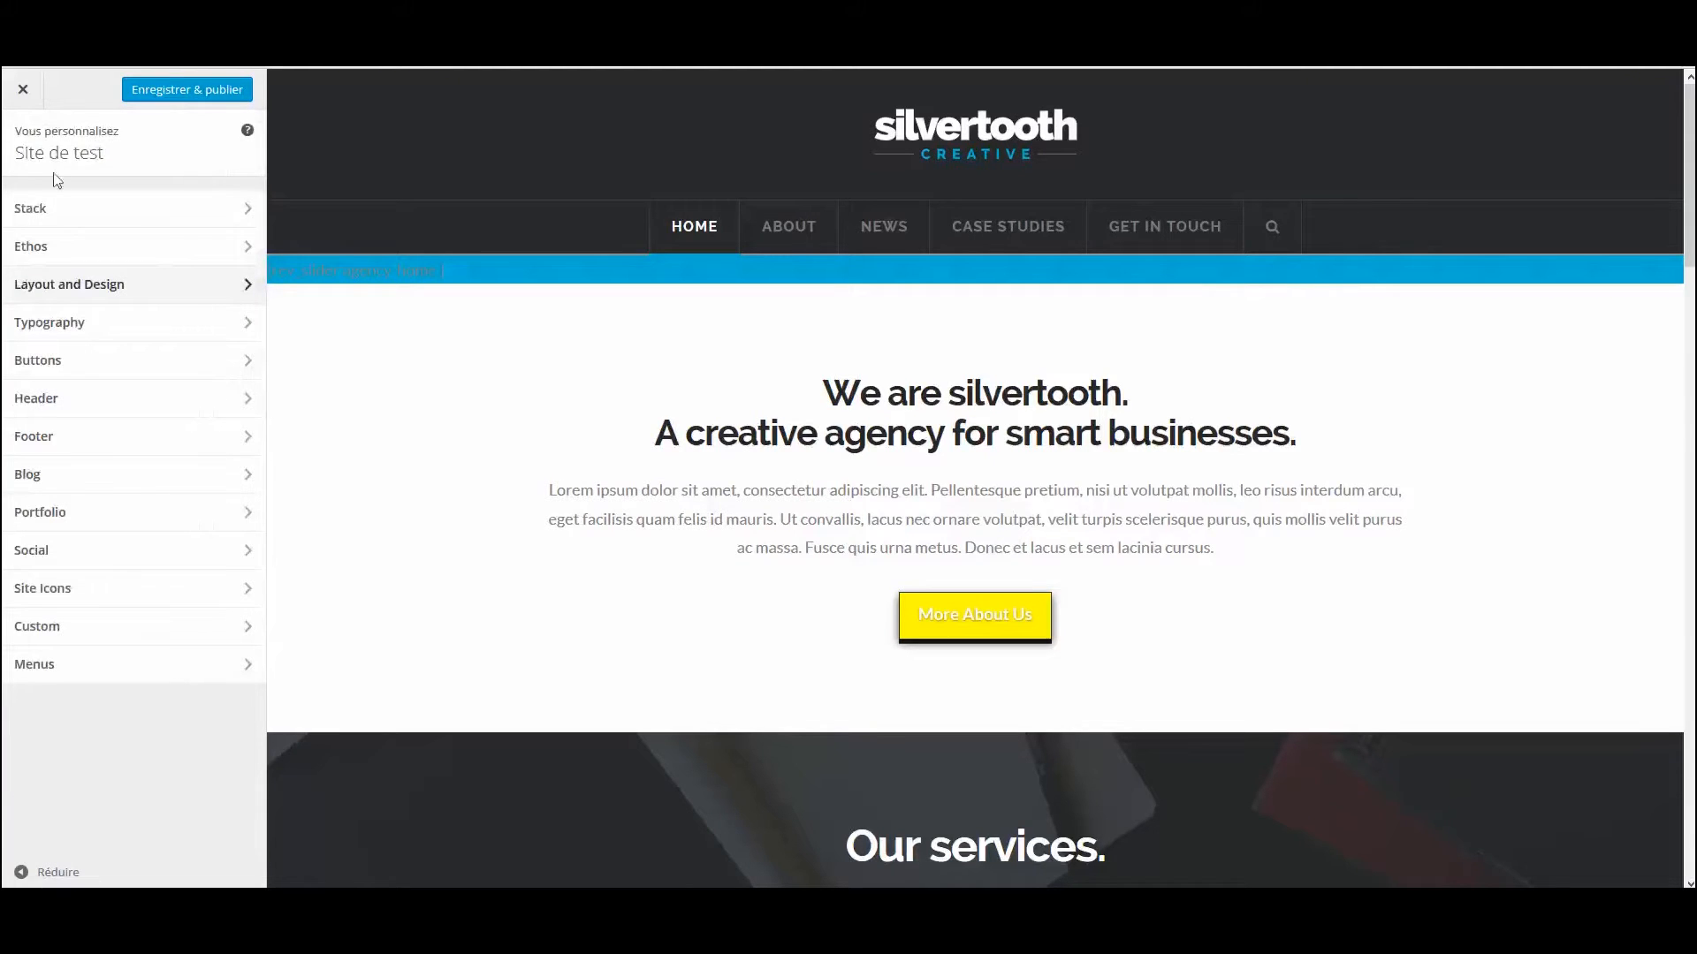
# In the header settings, preview the Fixed Left navbar position, and set the navbar position to Static Top.
pyautogui.click(244, 402)
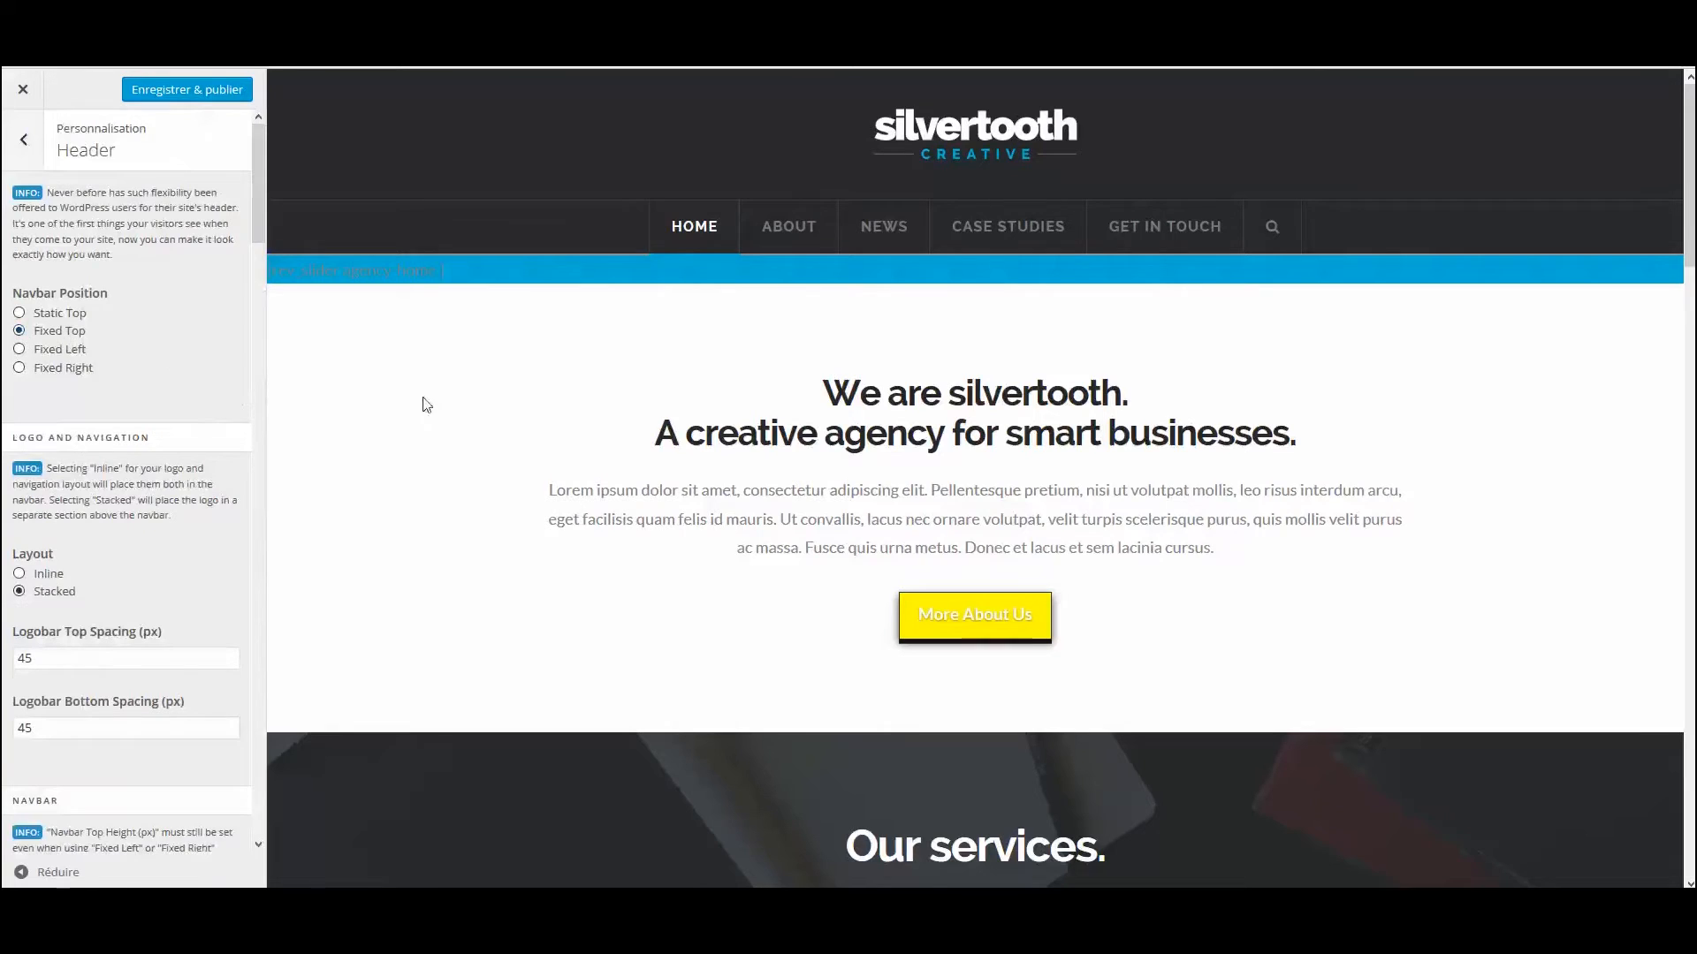
pyautogui.scroll(-15, 424, 403)
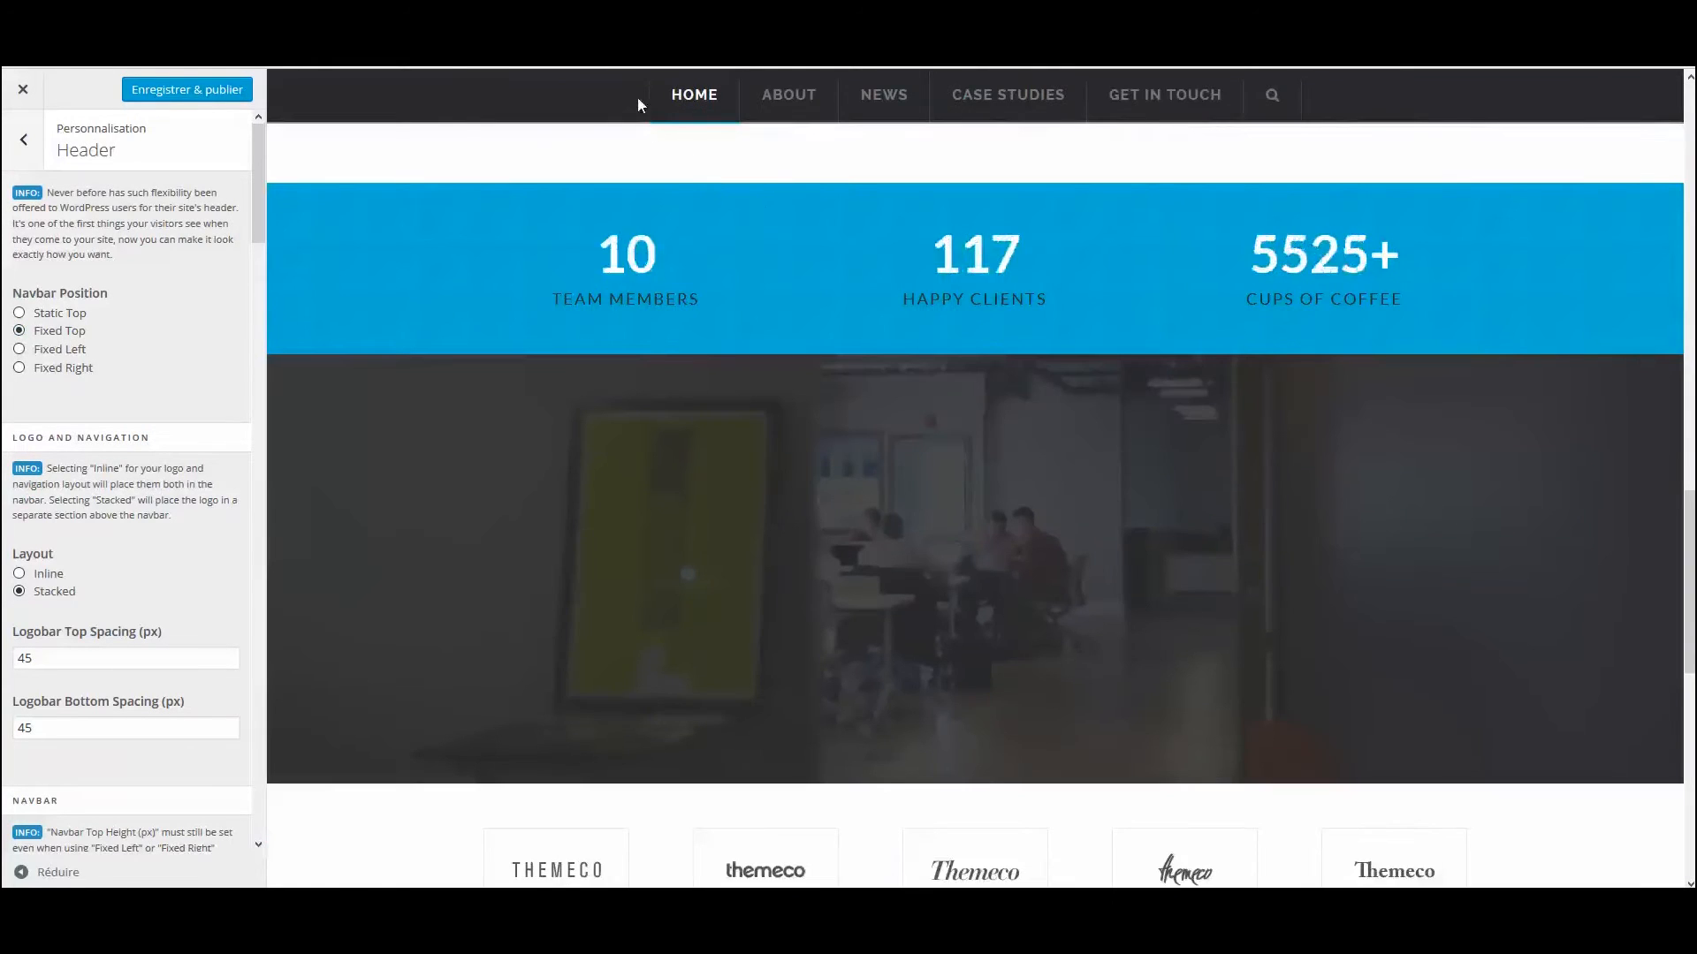
pyautogui.click(679, 108)
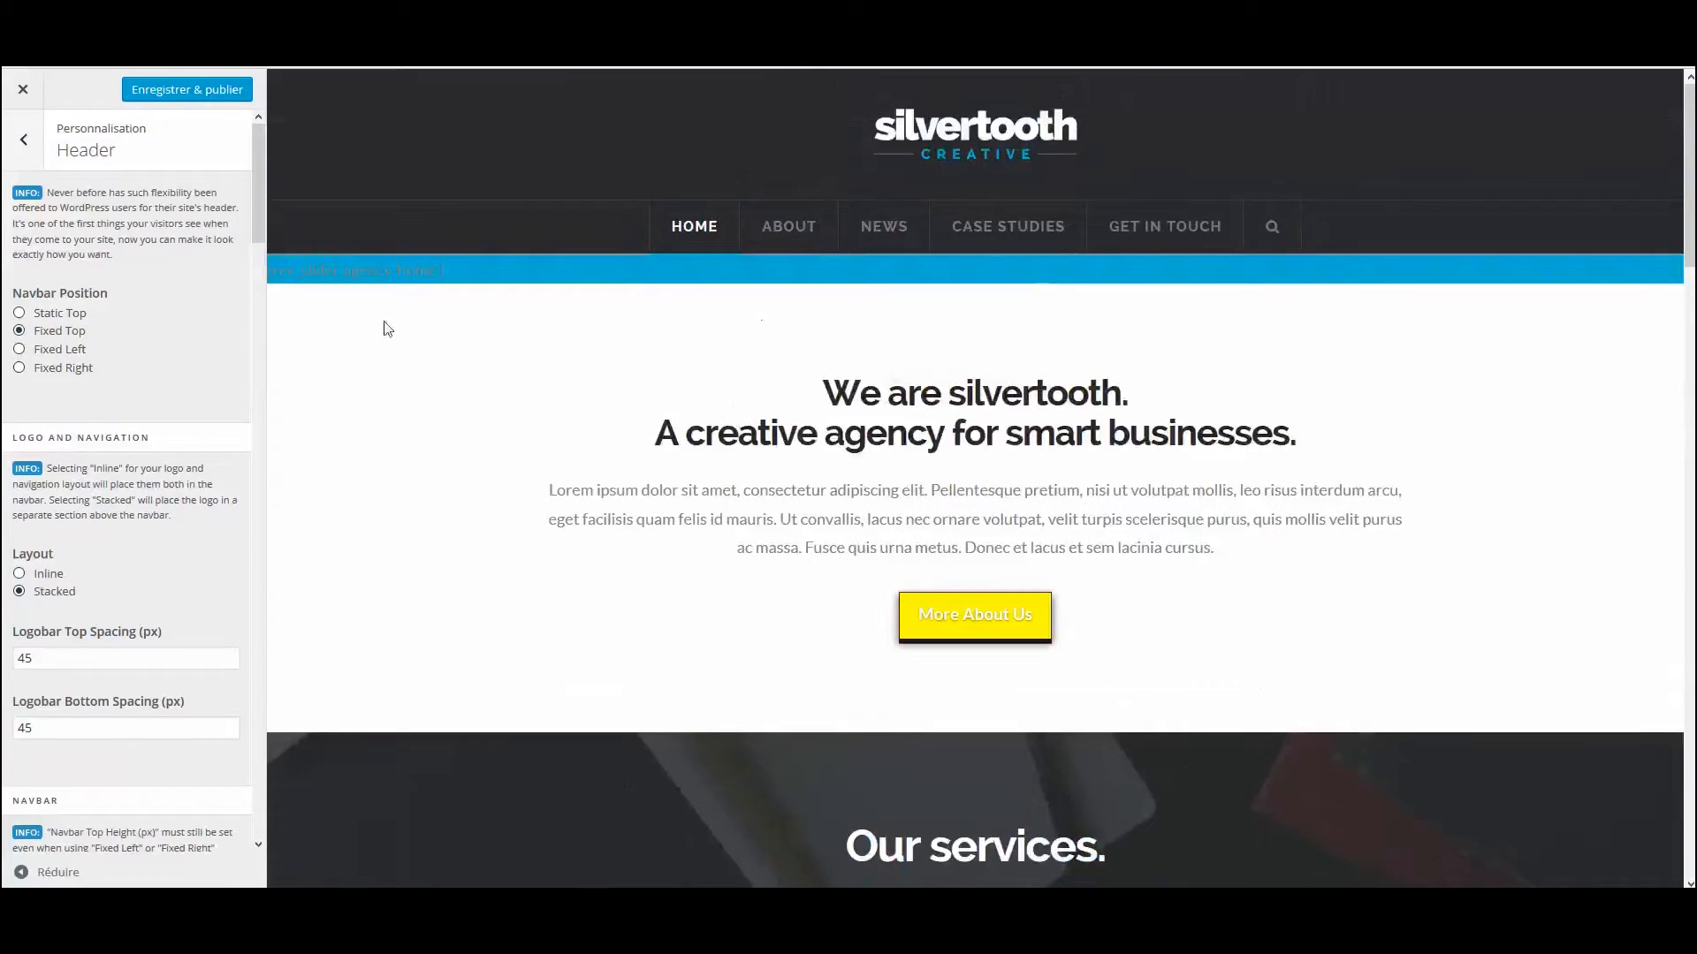
pyautogui.click(19, 349)
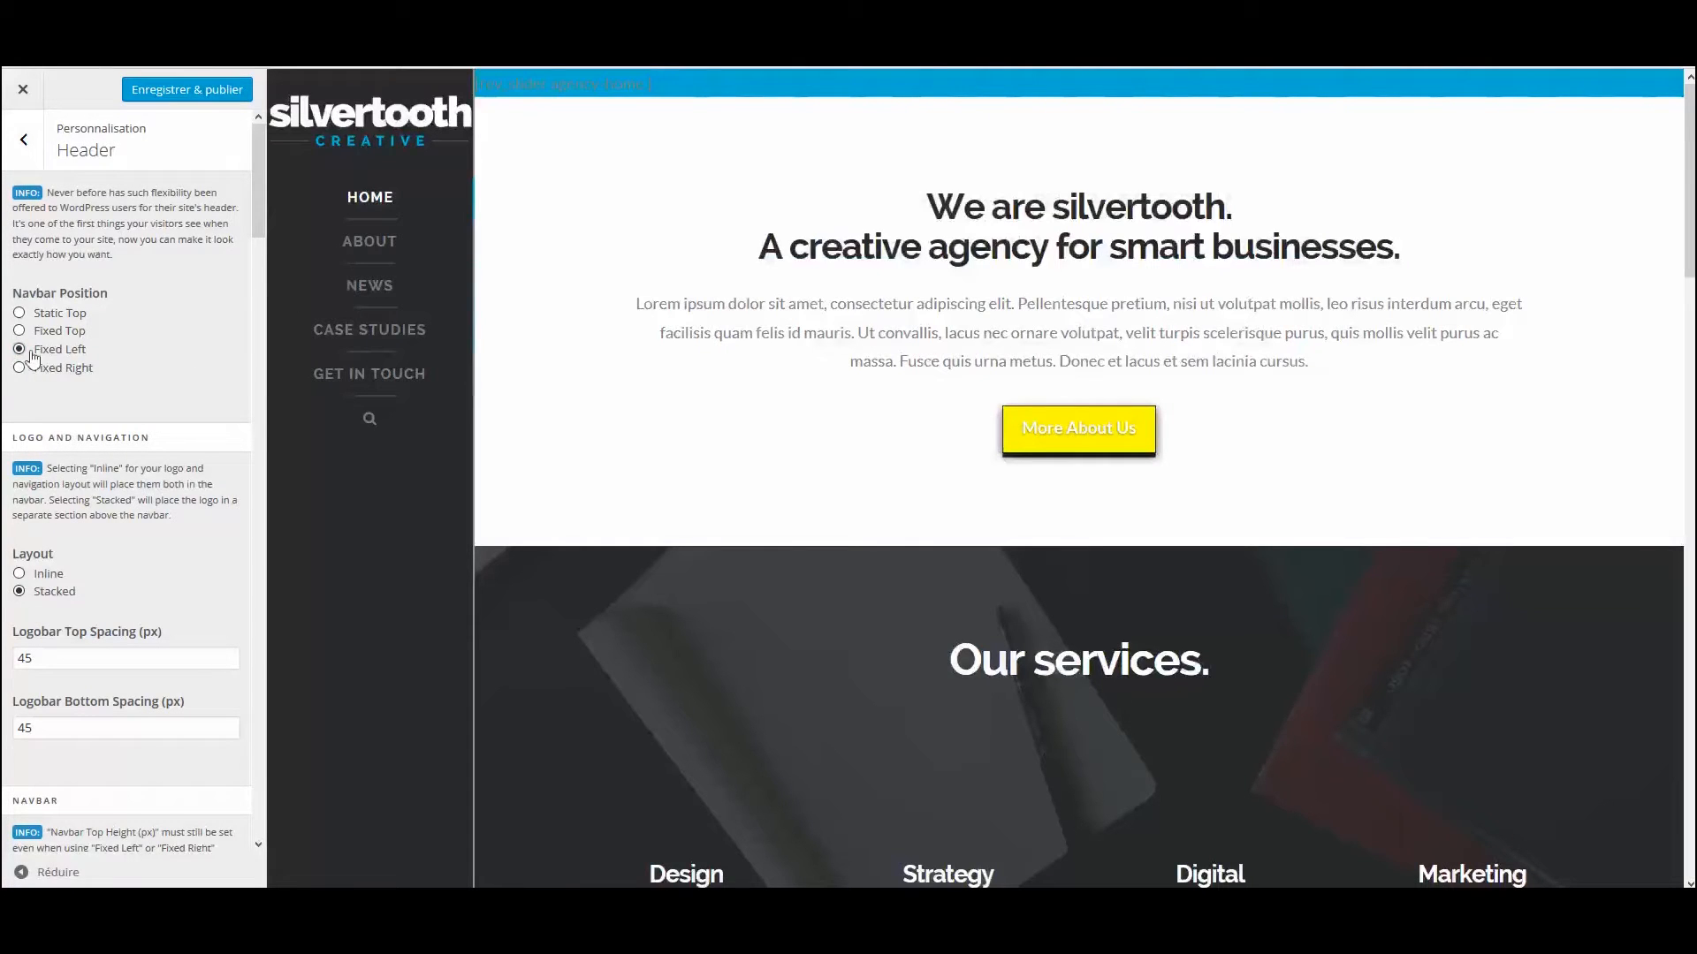
pyautogui.click(20, 313)
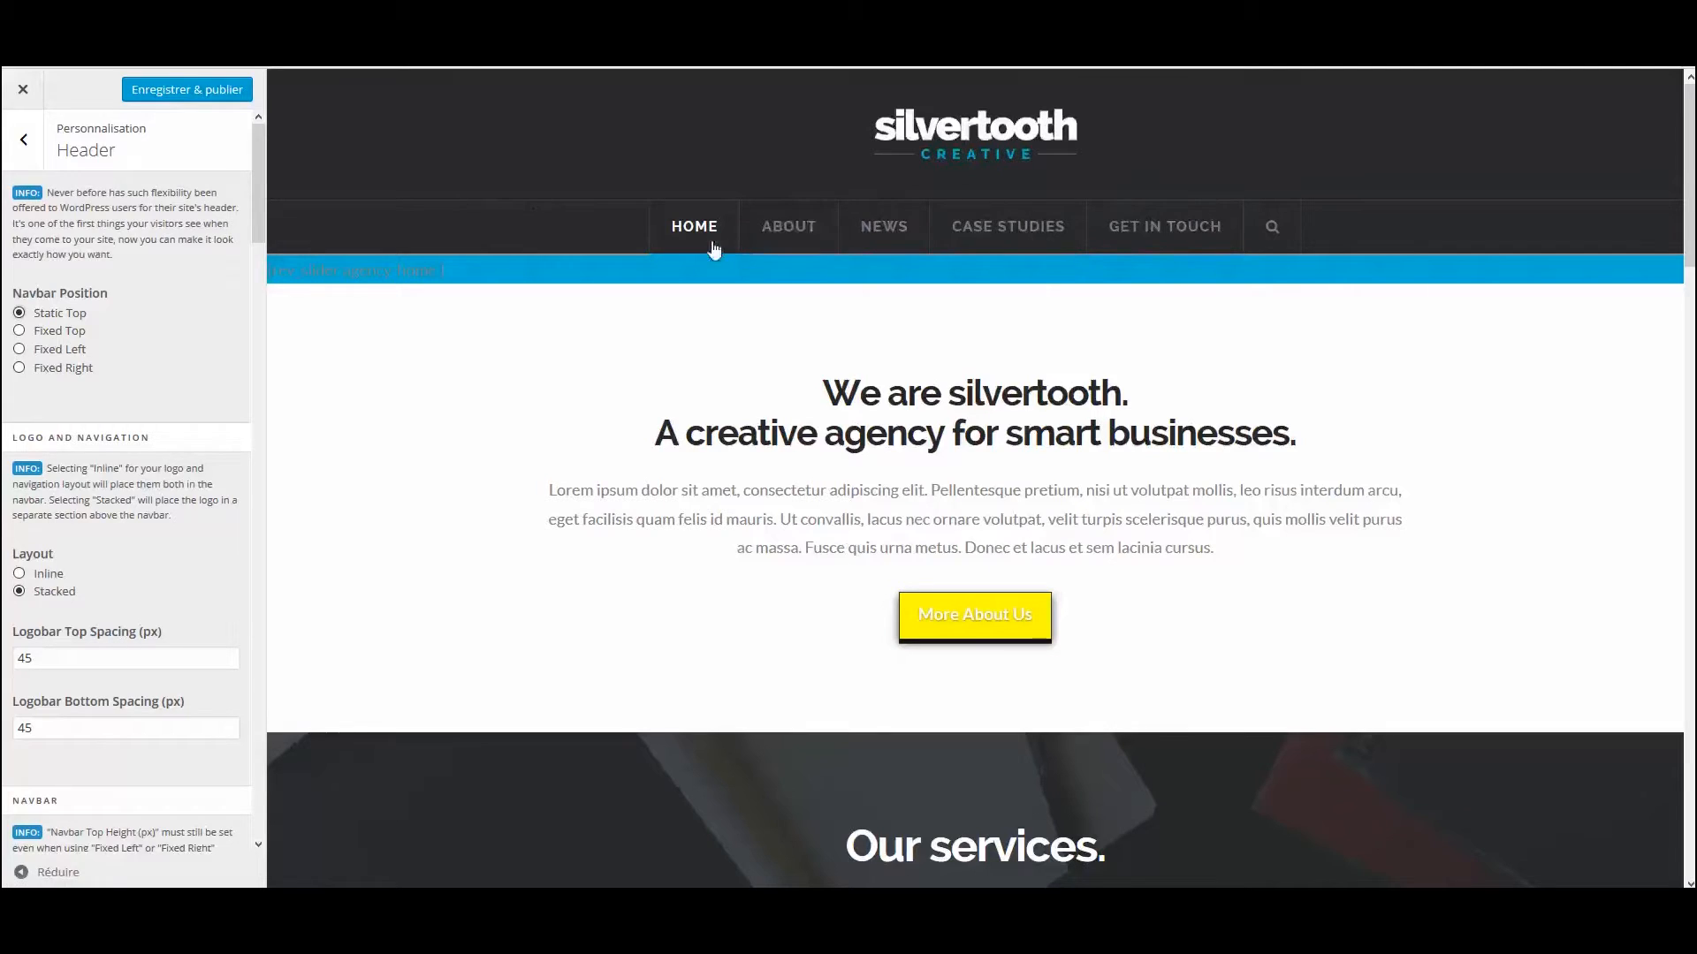
pyautogui.scroll(-4, 167, 449)
pyautogui.scroll(4, 167, 449)
# Try the Inline layout for the logo and navigation, and switch it back to Stacked.
pyautogui.scroll(-3, 167, 449)
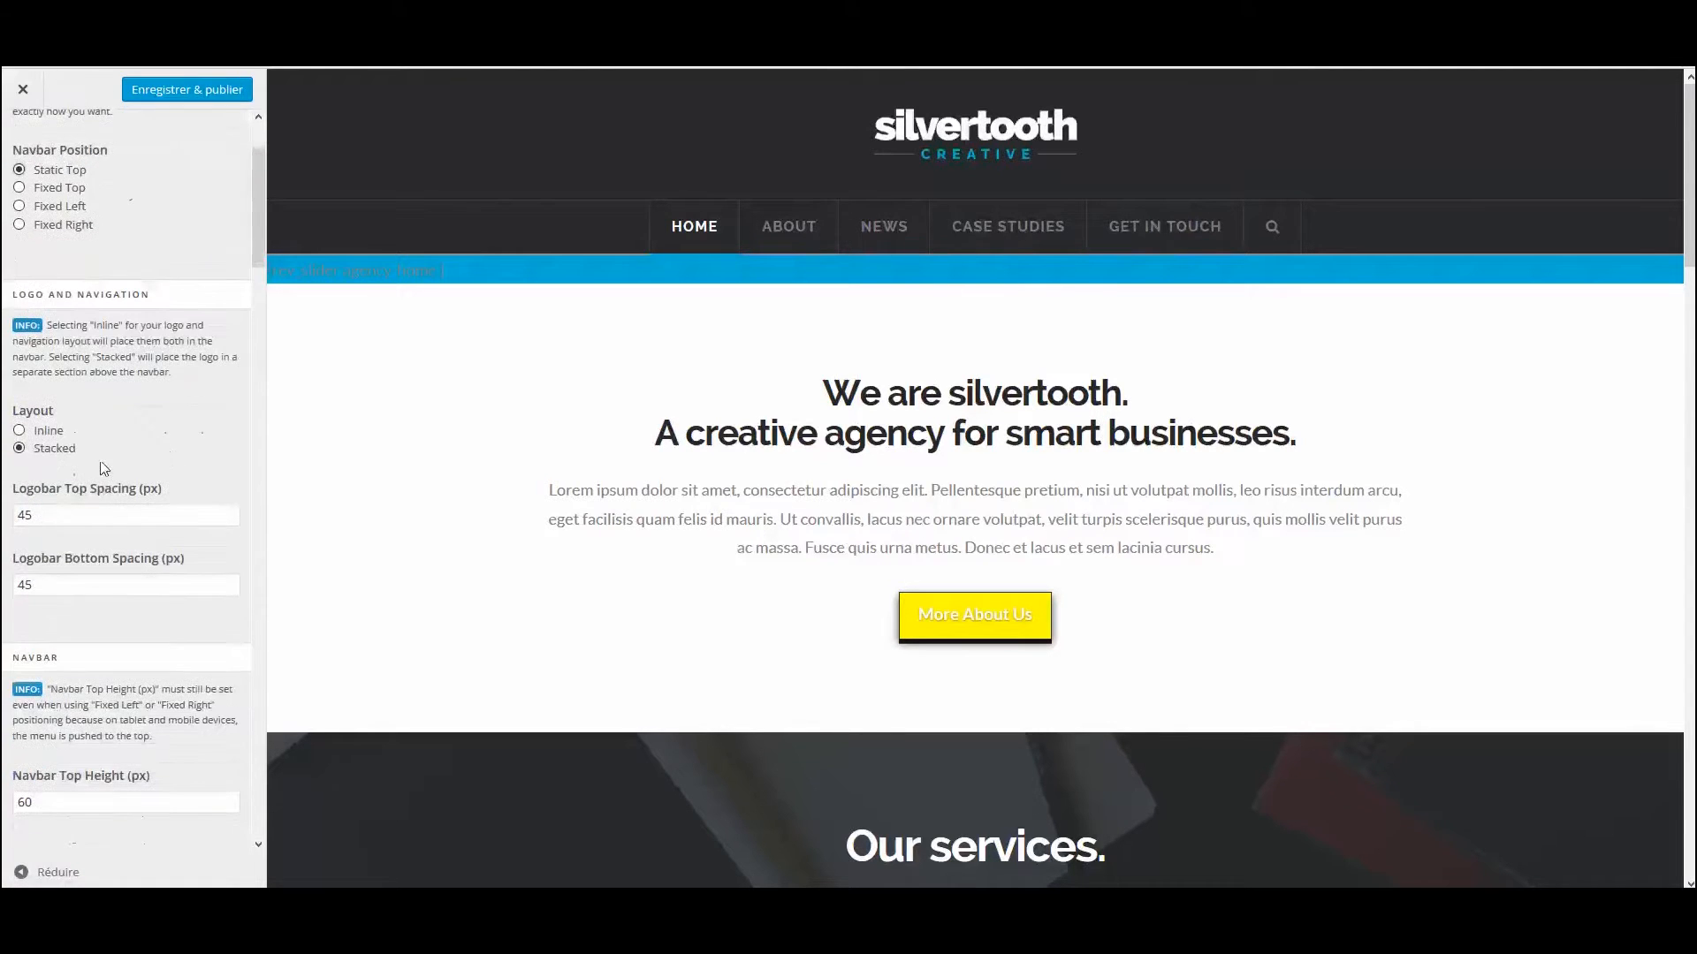
pyautogui.click(18, 431)
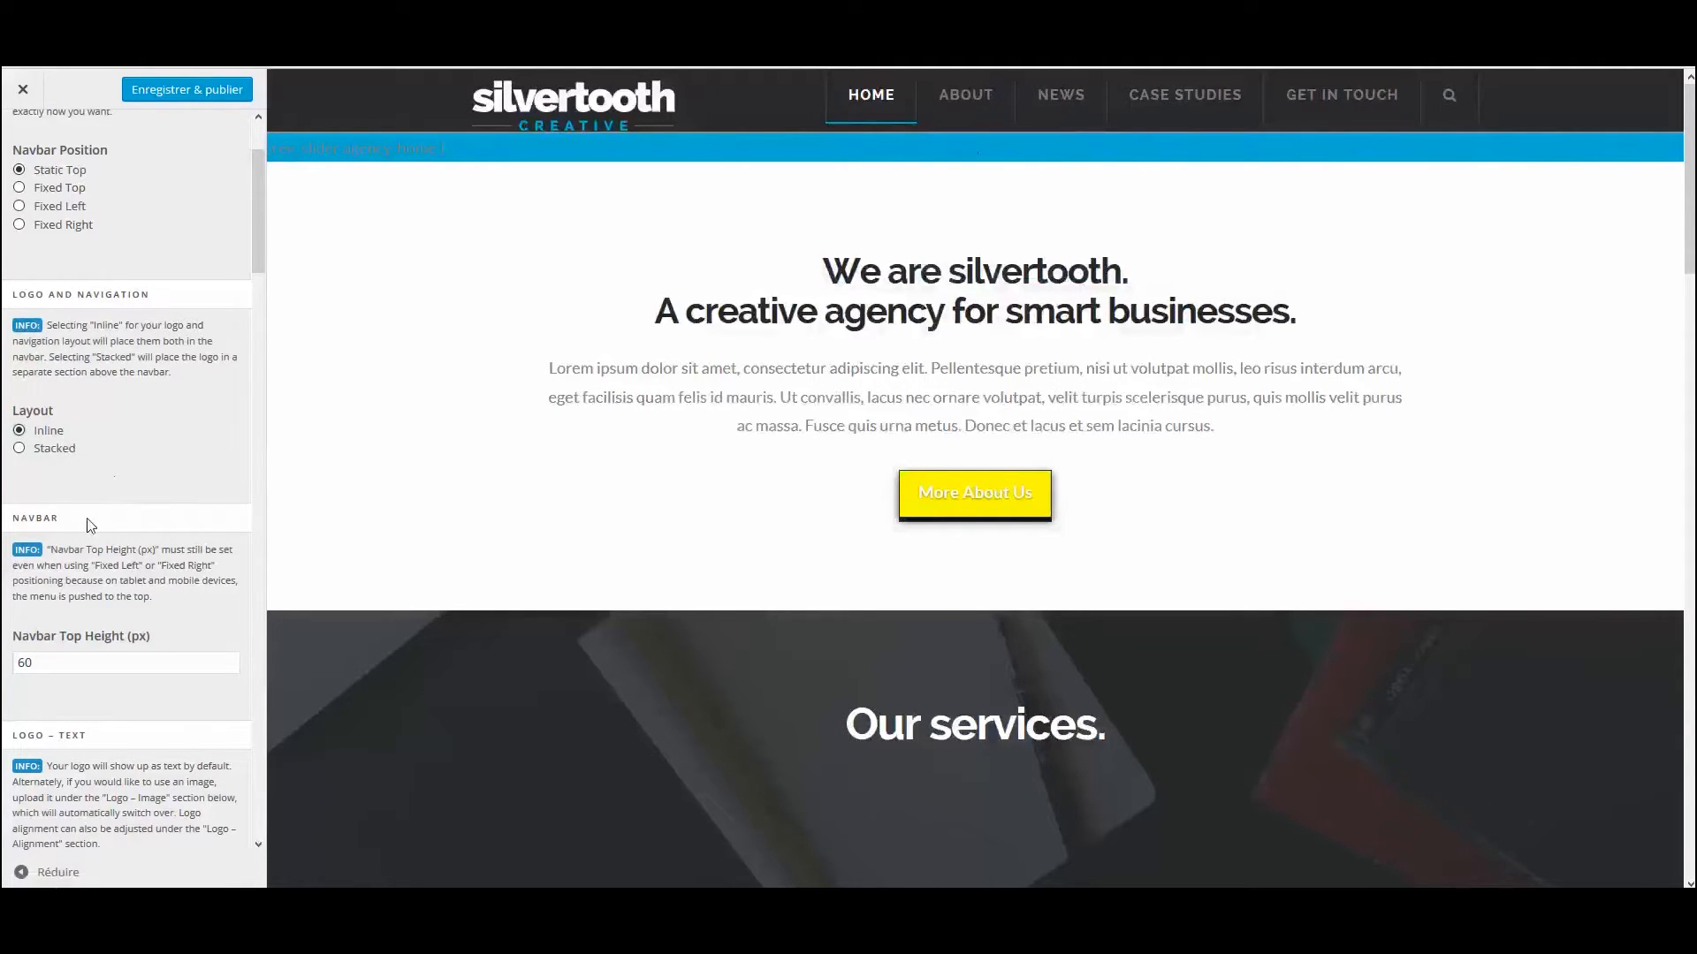
pyautogui.scroll(3, 86, 525)
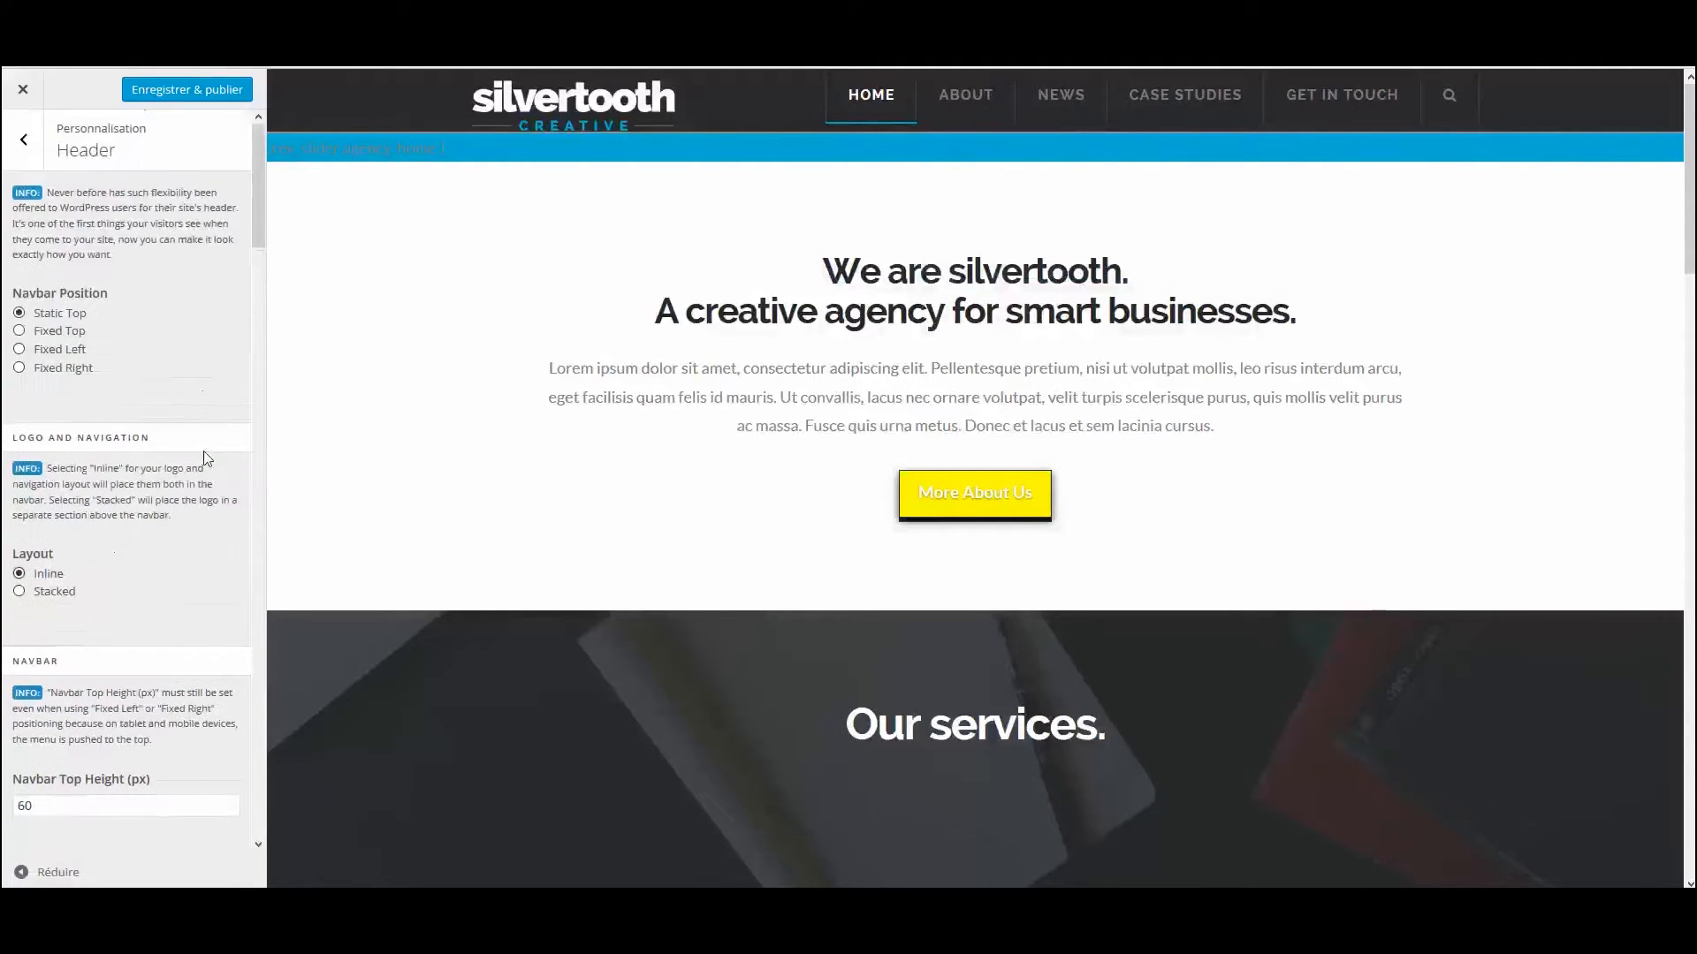
pyautogui.click(19, 592)
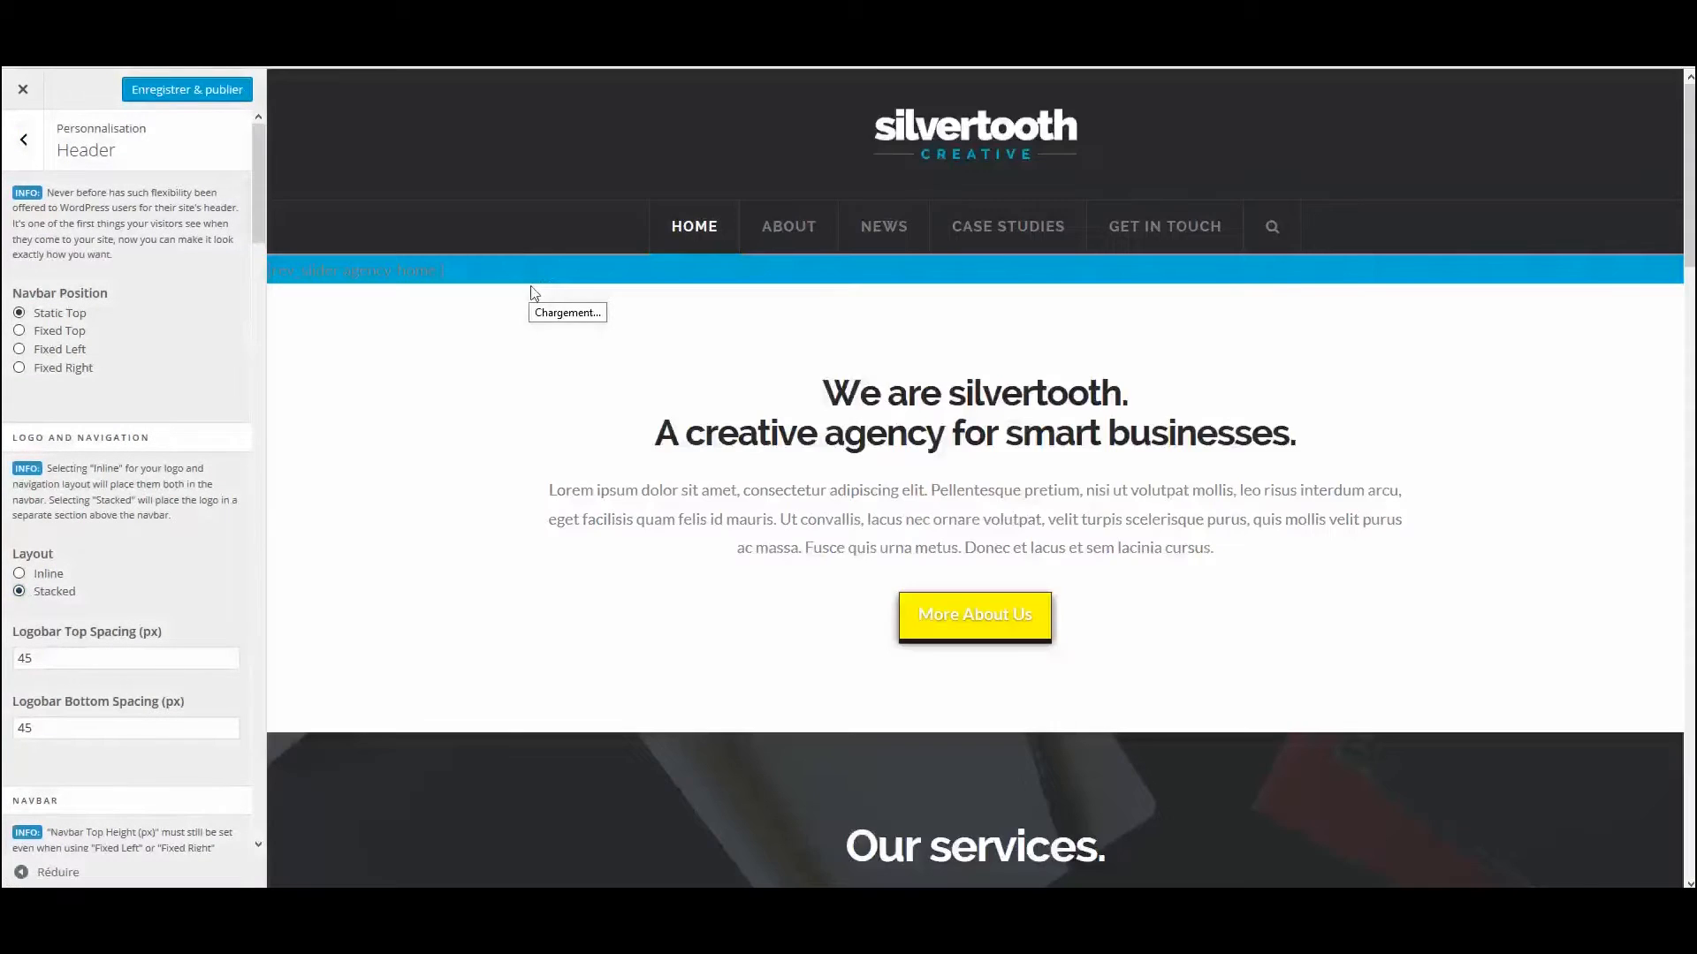
# Look through the logobar spacing, navbar and logo options of the header, and leave the header settings.
pyautogui.scroll(-5, 129, 573)
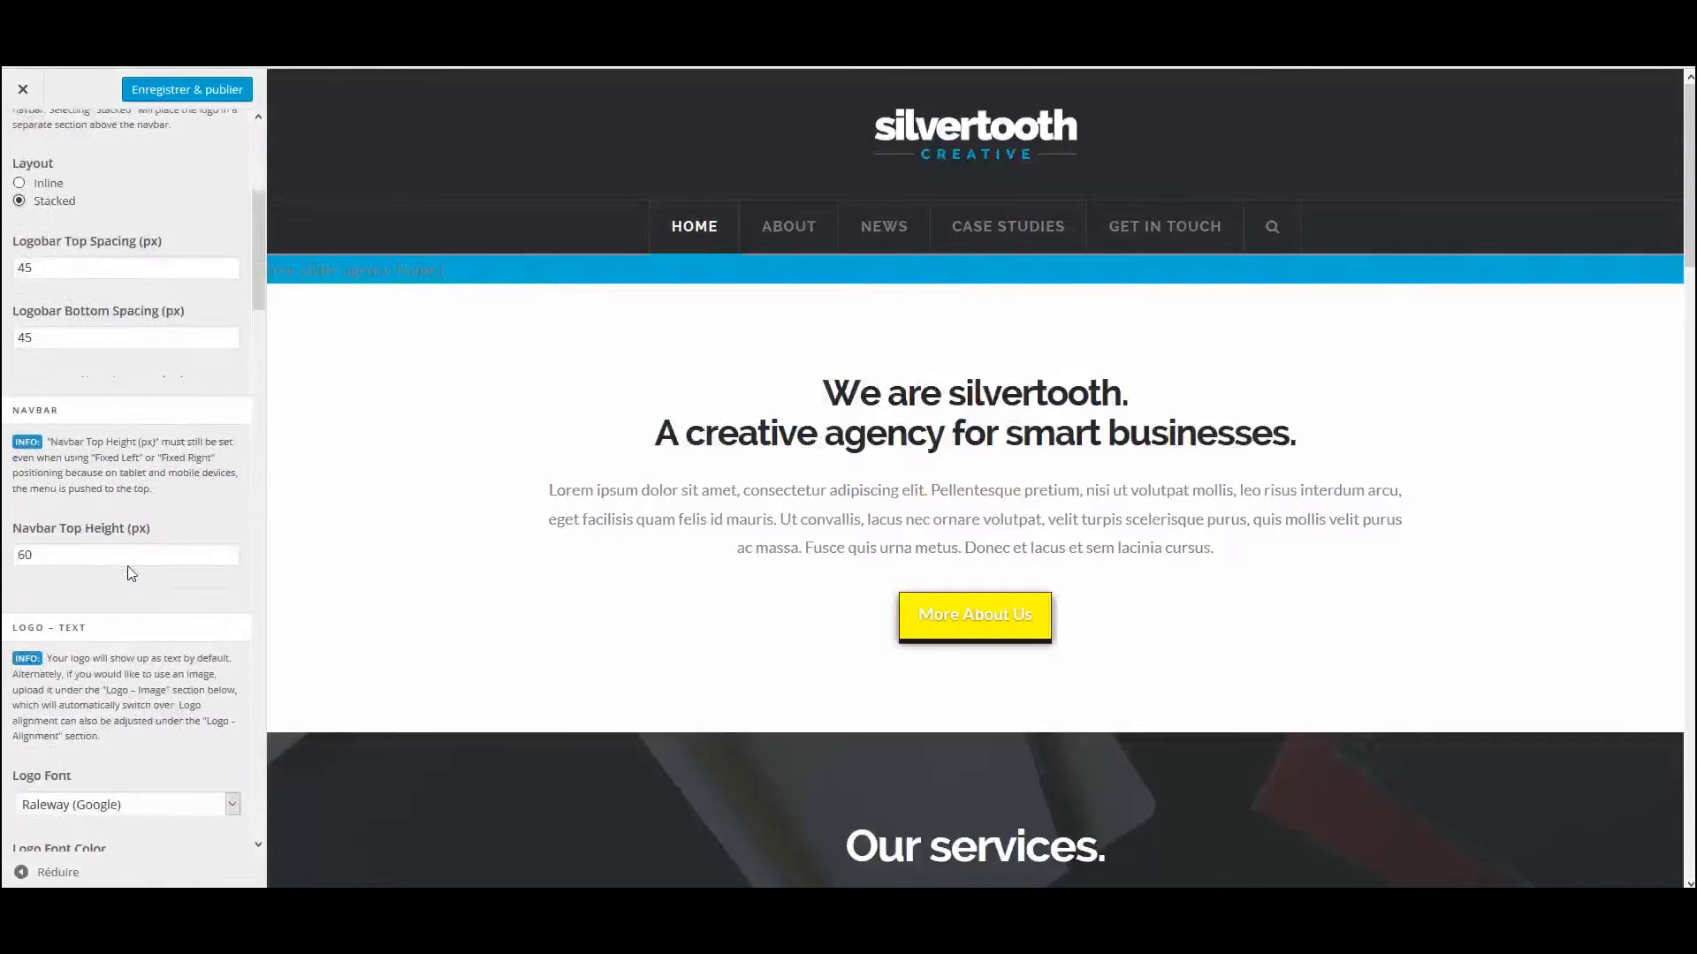
pyautogui.scroll(-1, 129, 573)
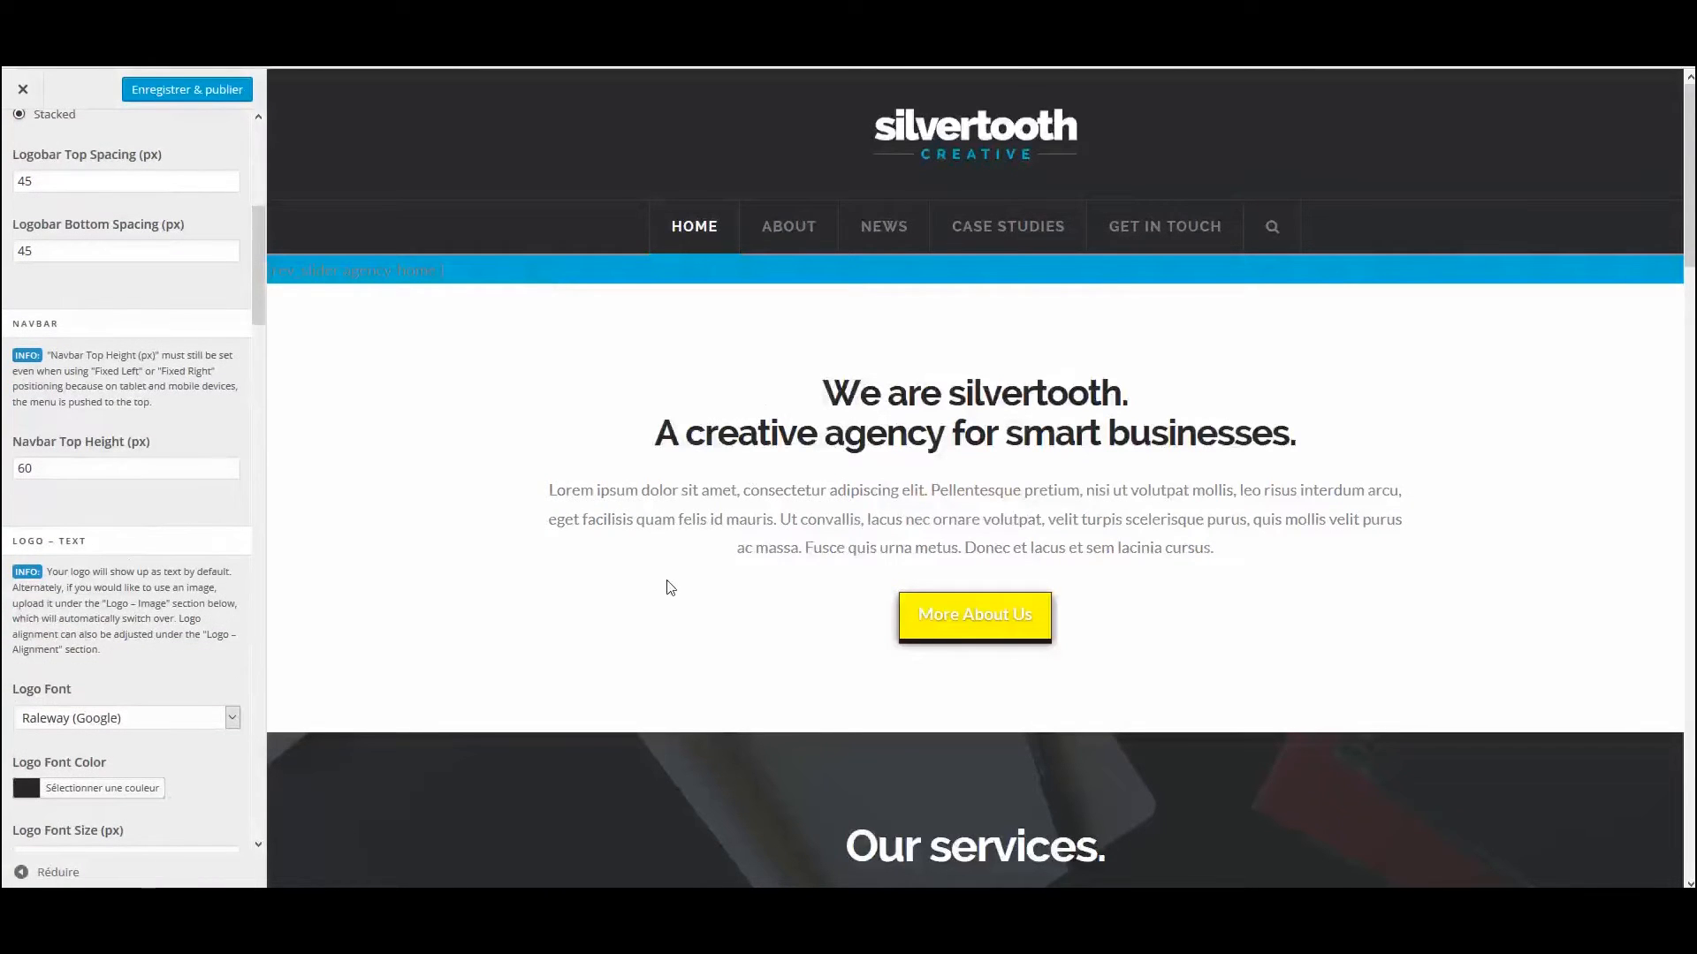
pyautogui.scroll(-8, 669, 587)
pyautogui.scroll(3, 58, 394)
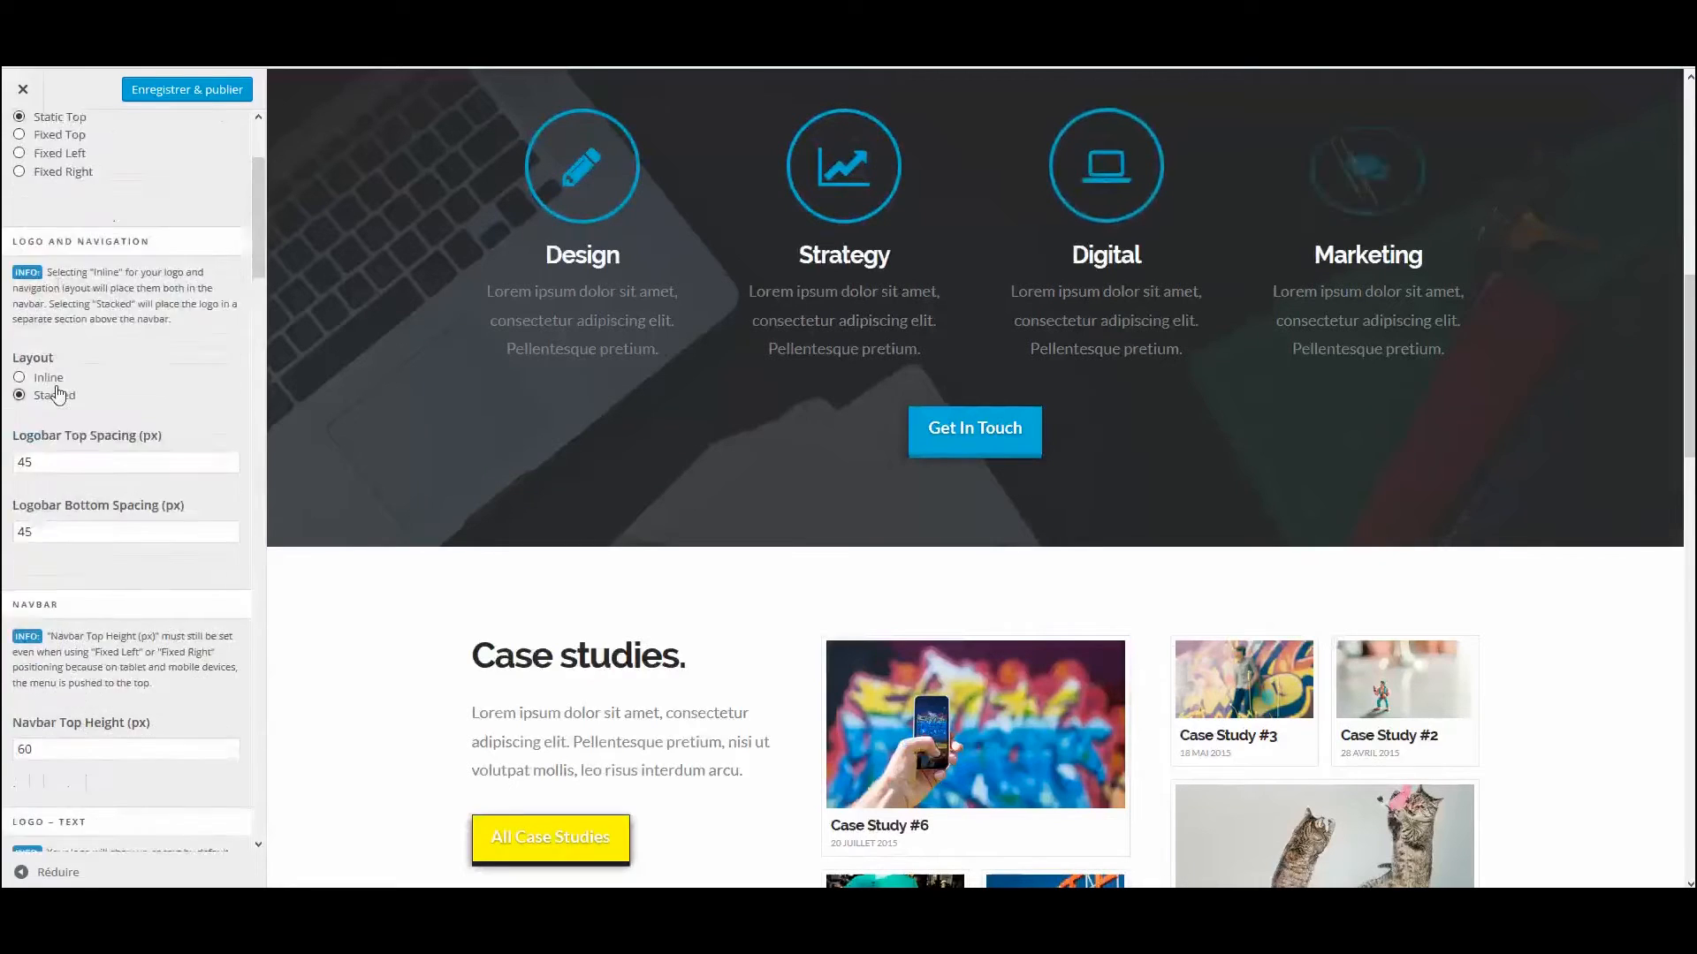
pyautogui.scroll(2, 58, 394)
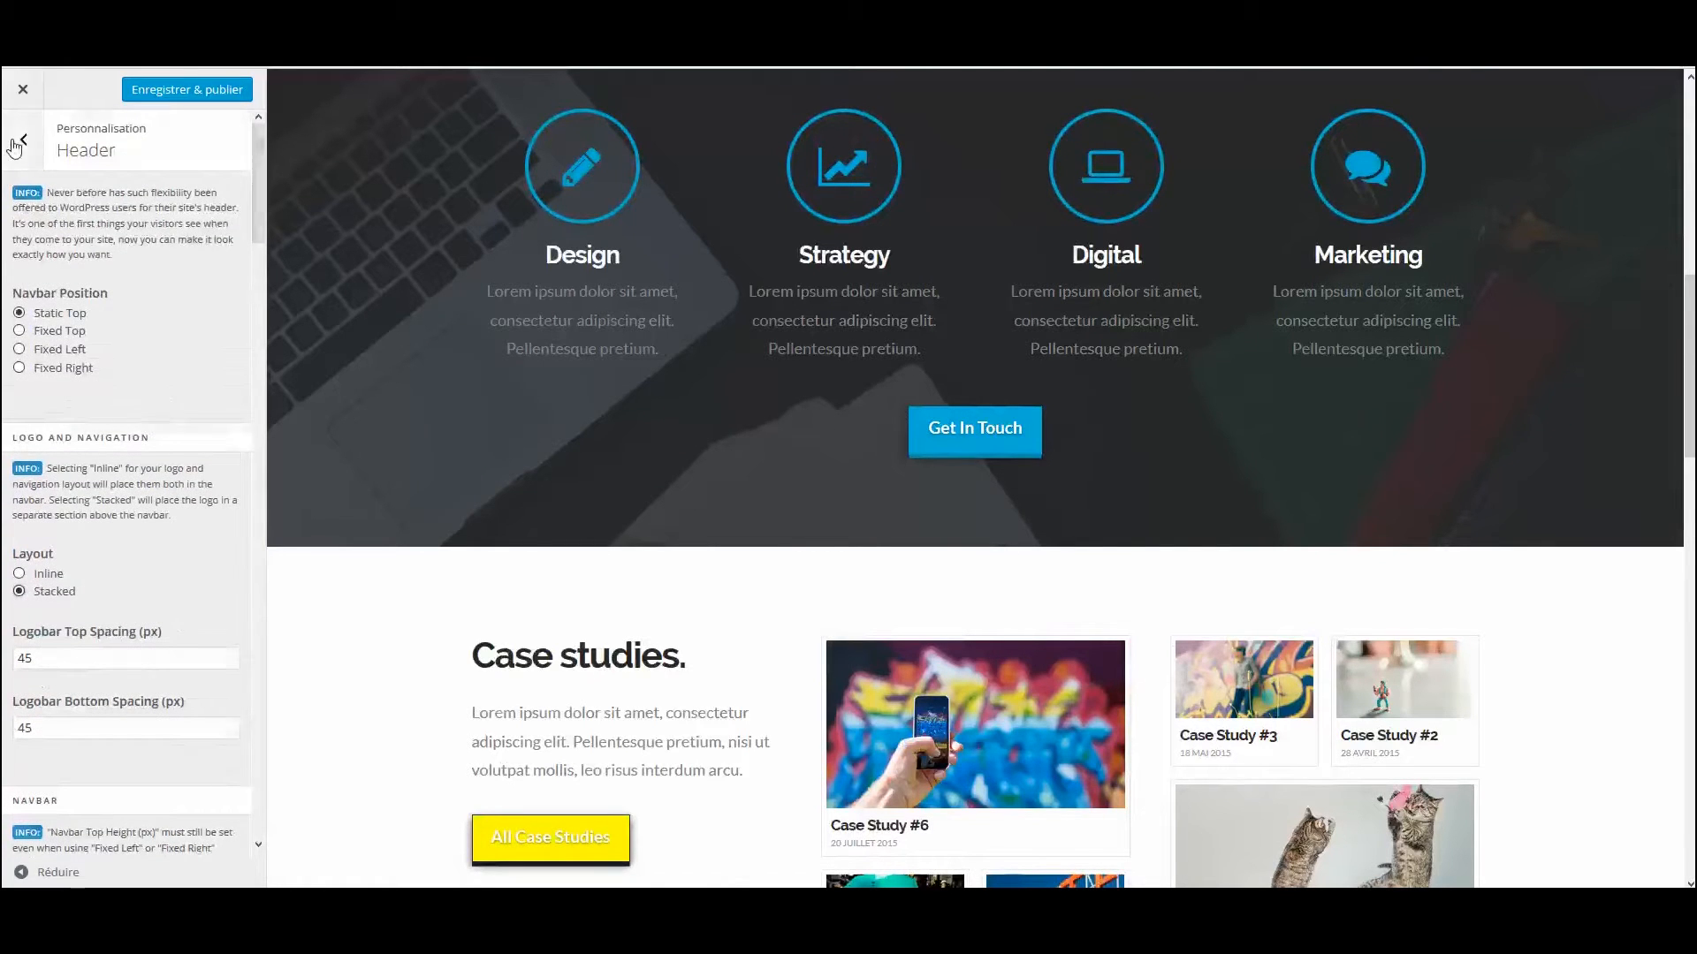
pyautogui.click(18, 143)
# Inspect the "We are silvertooth." headline with Firebug, and return to the page preview with the text deselected.
pyautogui.scroll(10, 676, 451)
pyautogui.moveTo(824, 384); pyautogui.dragTo(1107, 438)
pyautogui.rightClick(1023, 406)
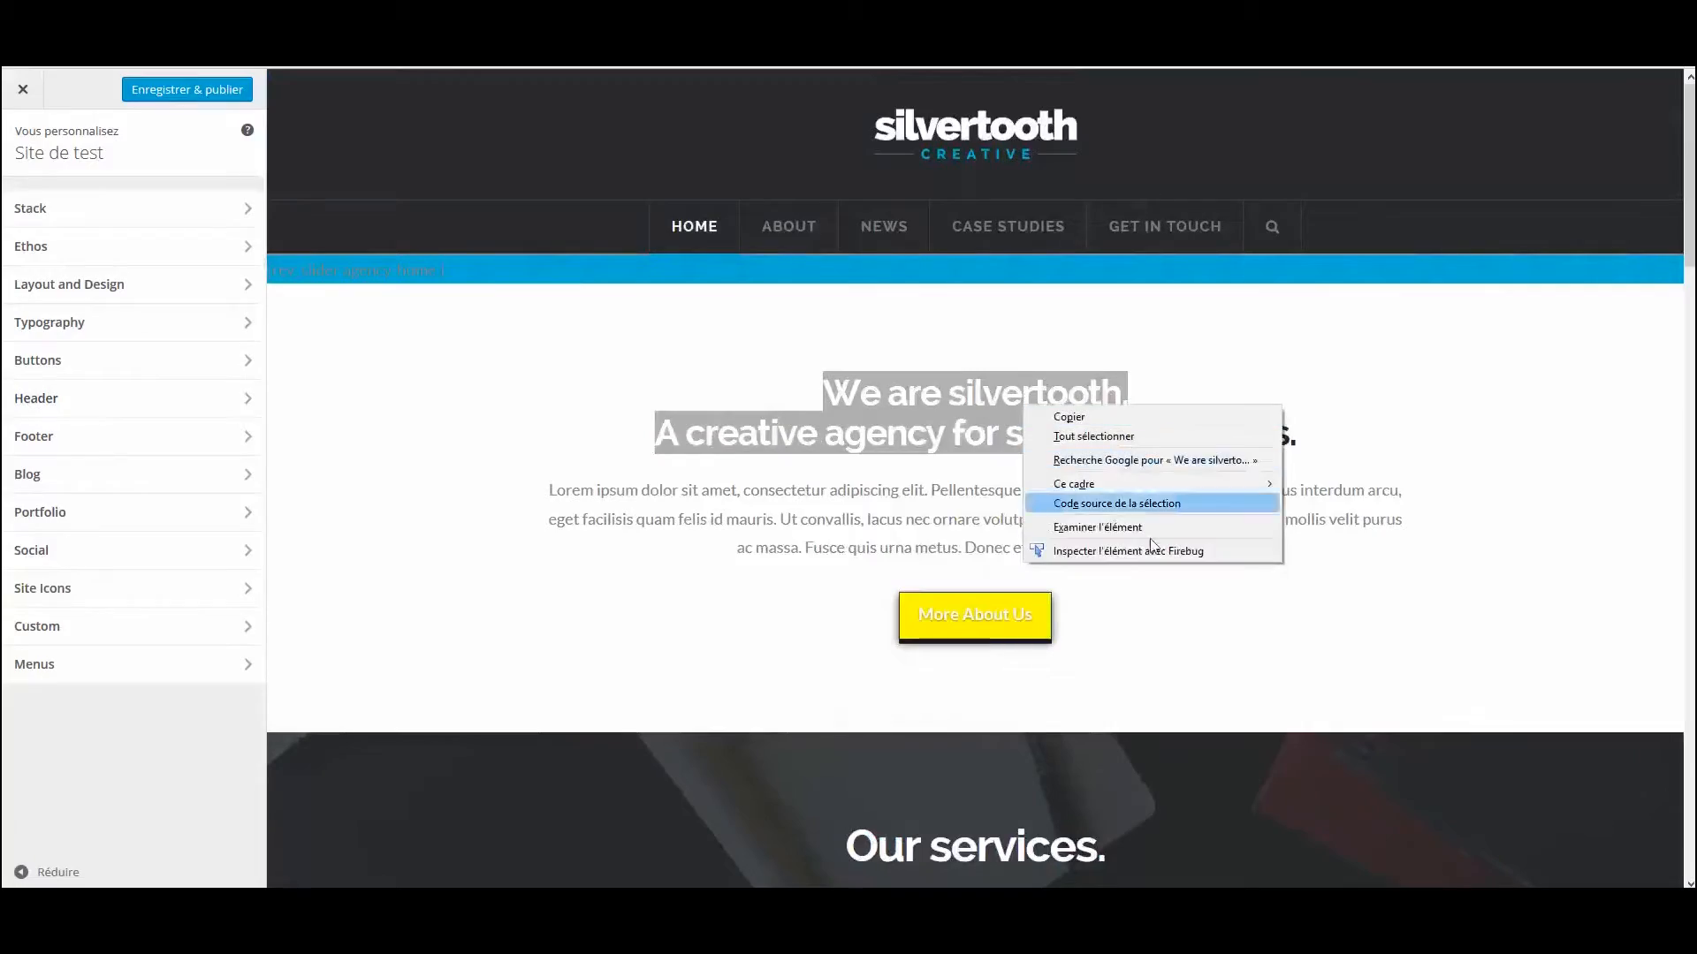
pyautogui.click(1066, 549)
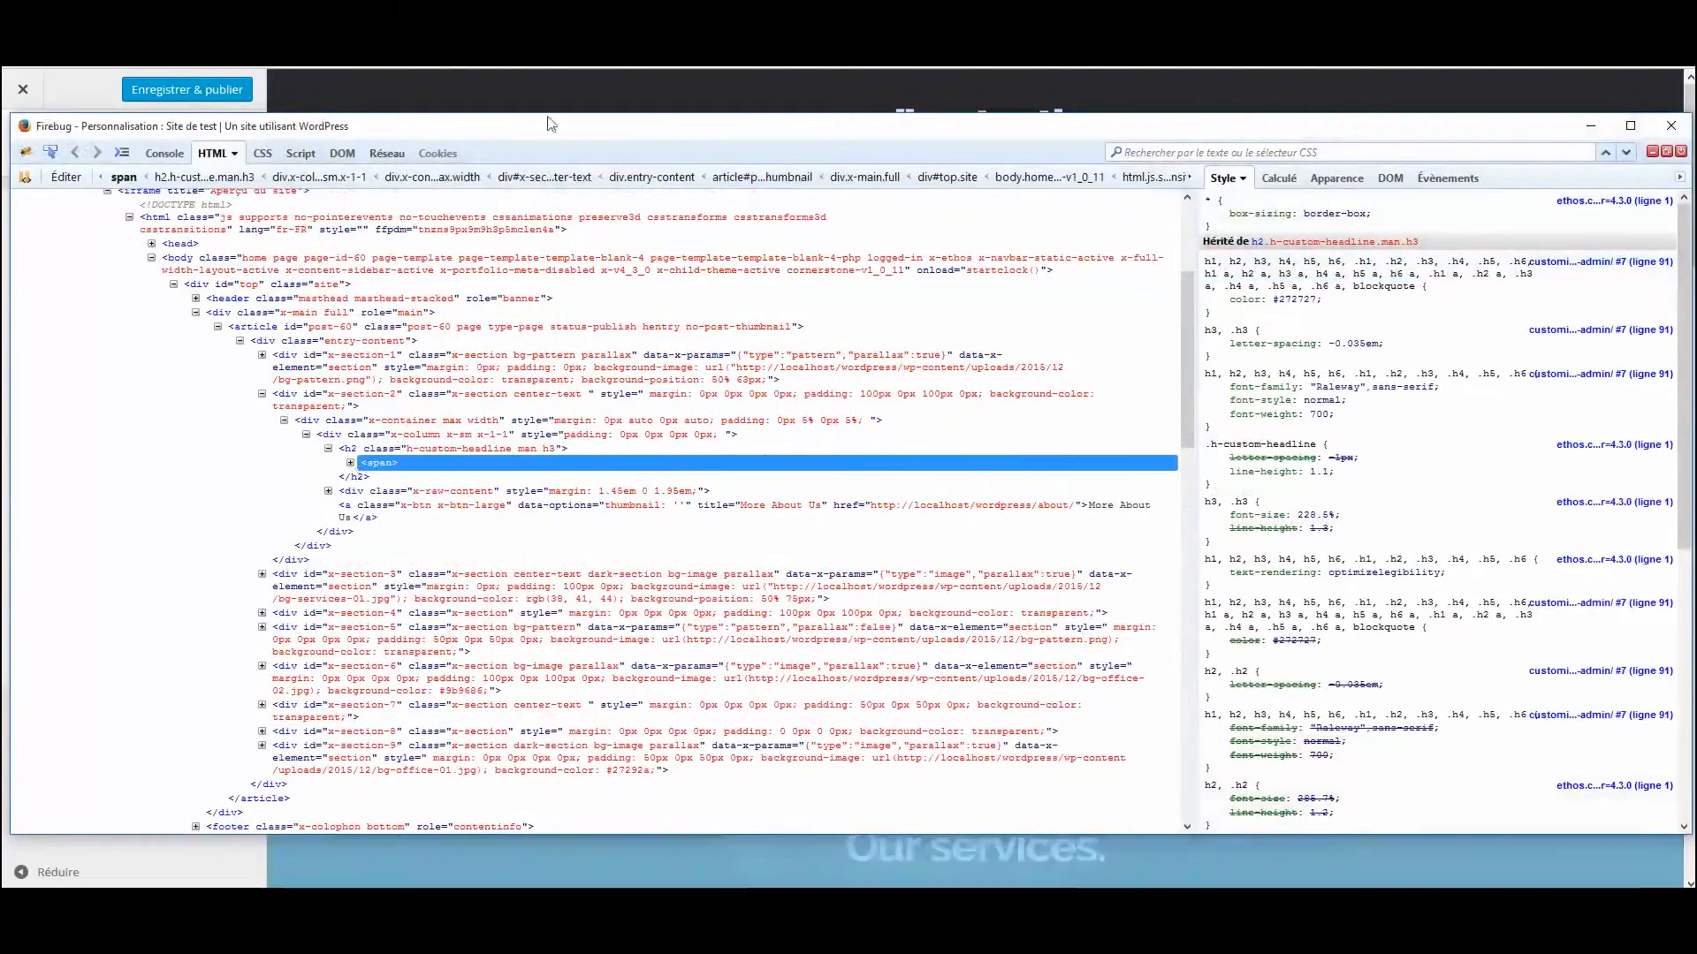
pyautogui.moveTo(381, 132); pyautogui.dragTo(1695, 135)
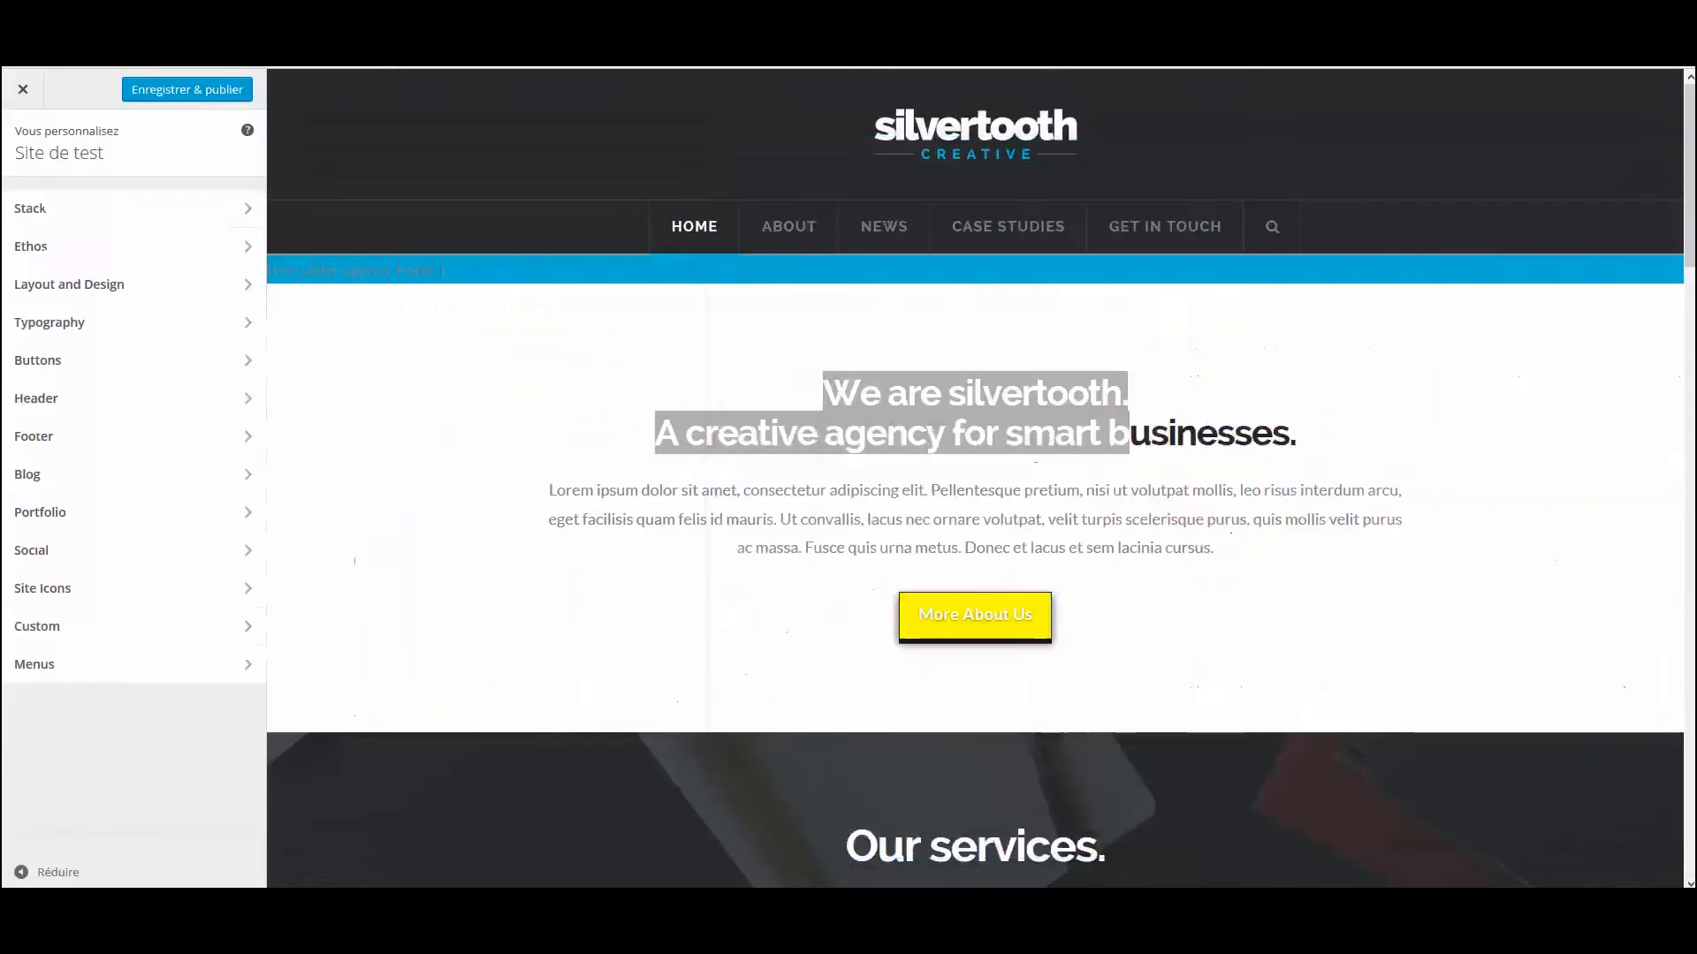
pyautogui.click(982, 418)
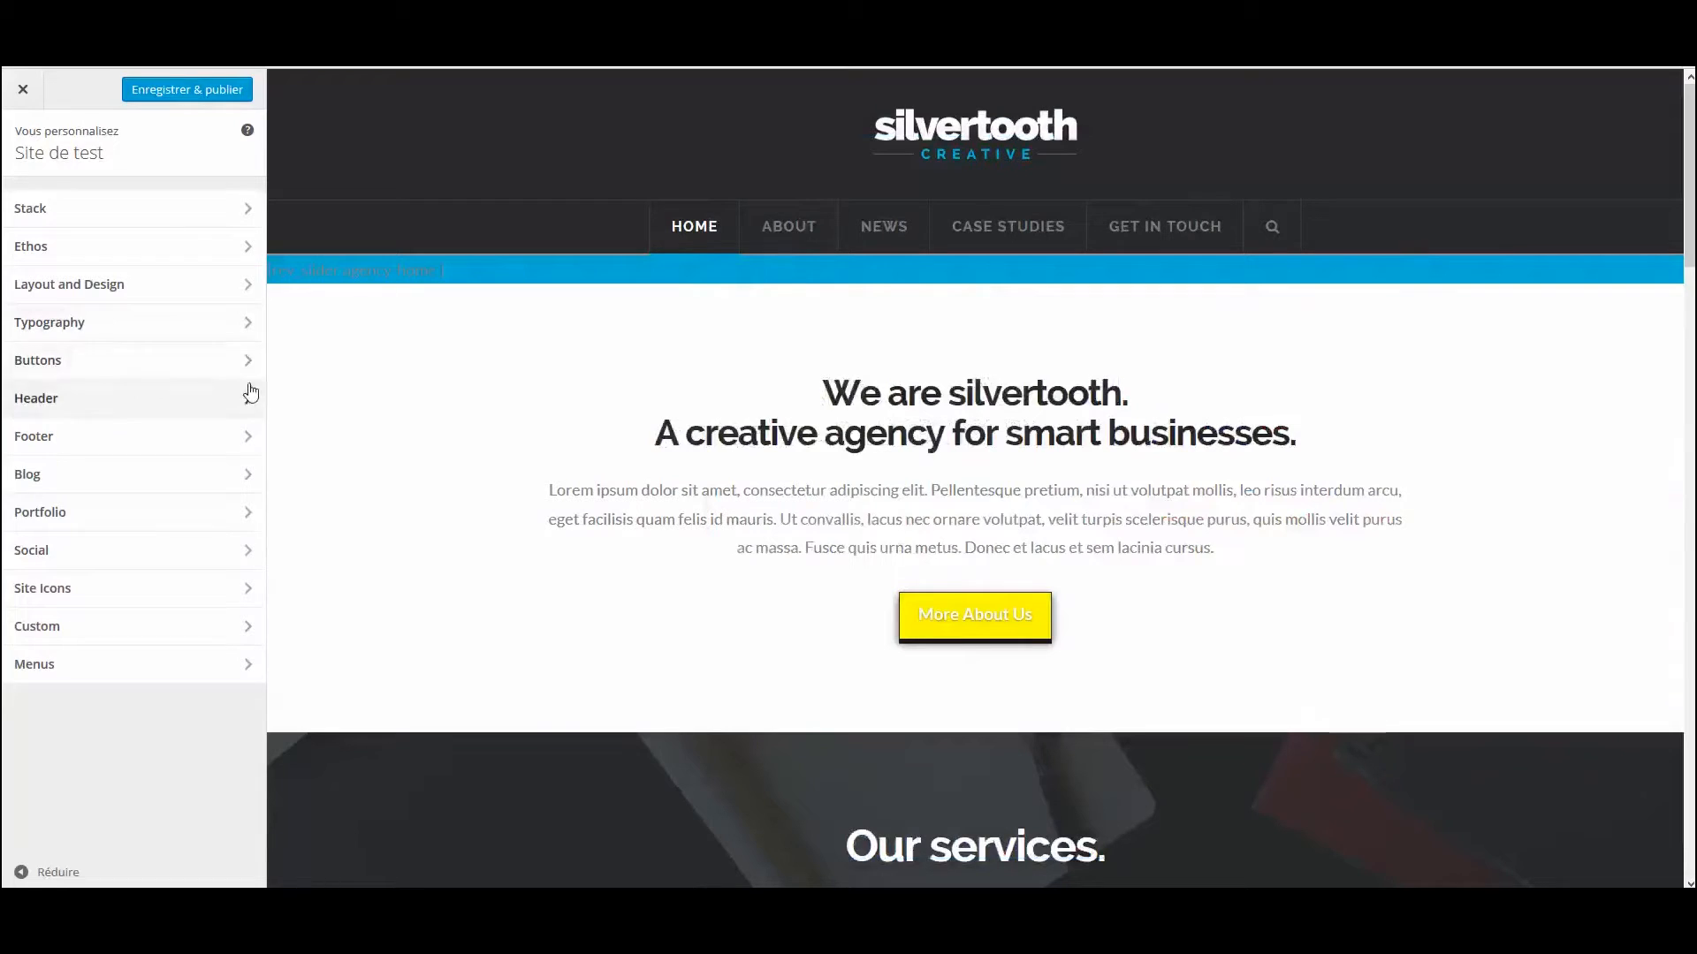
# In the typography settings, set the headings font color to the blue preset #1e73be and check the headings in the preview.
pyautogui.click(248, 323)
pyautogui.scroll(-6, 194, 346)
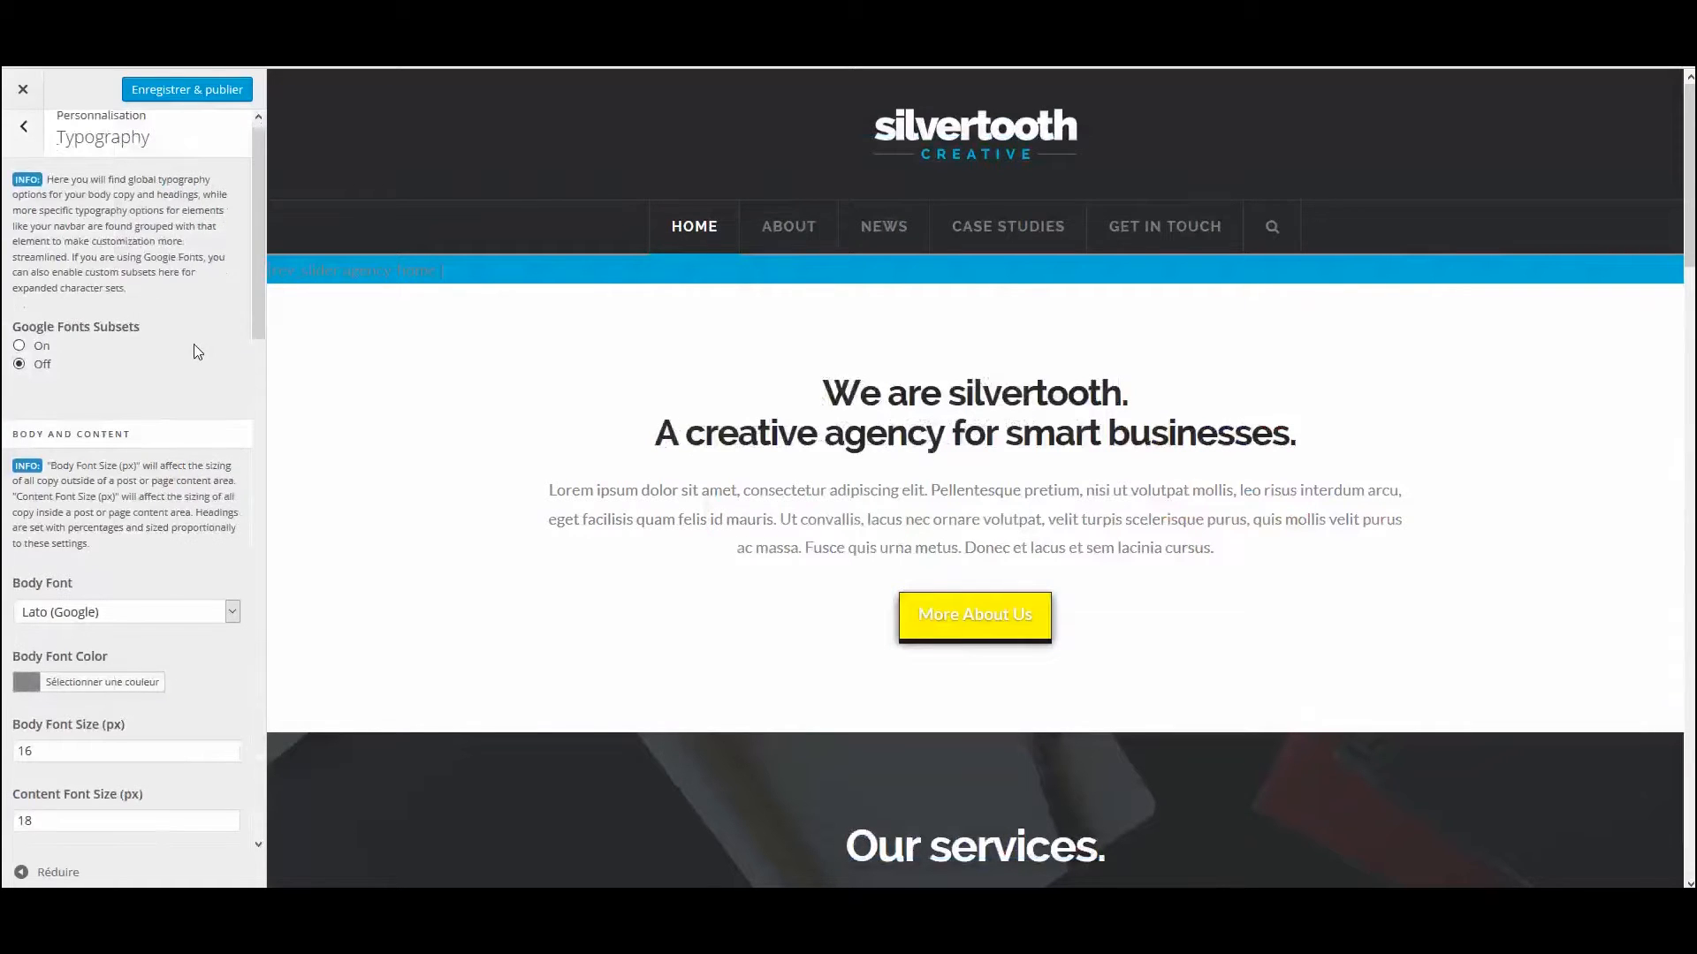
pyautogui.scroll(-6, 195, 348)
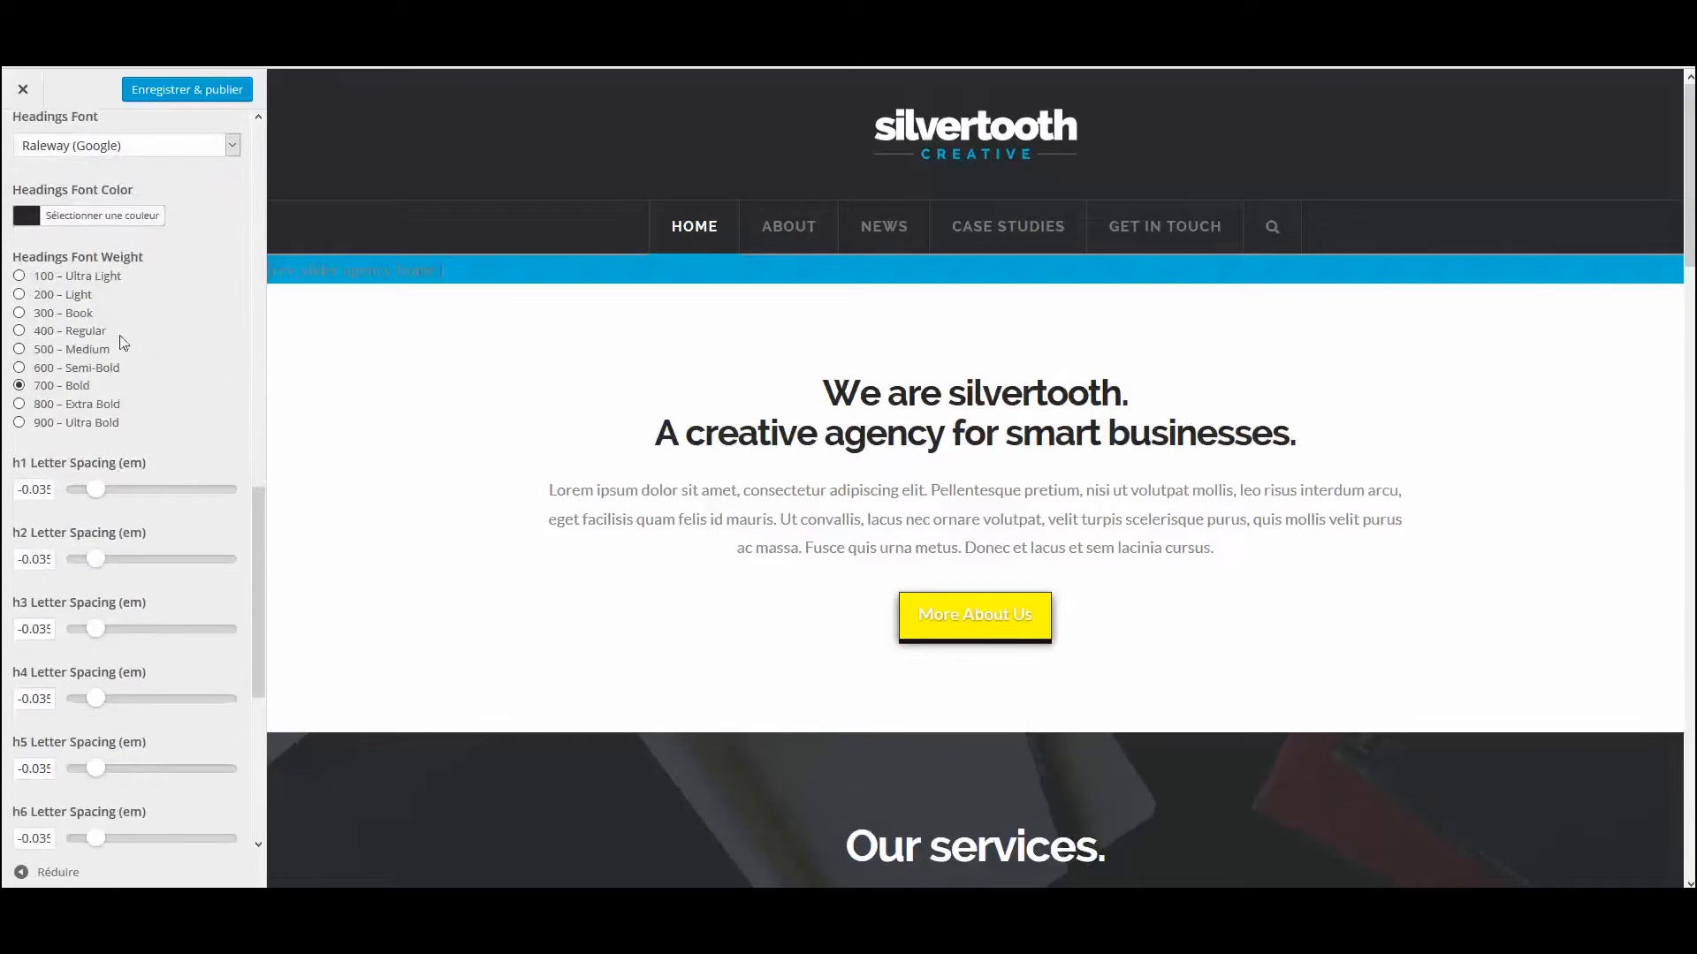
pyautogui.click(27, 217)
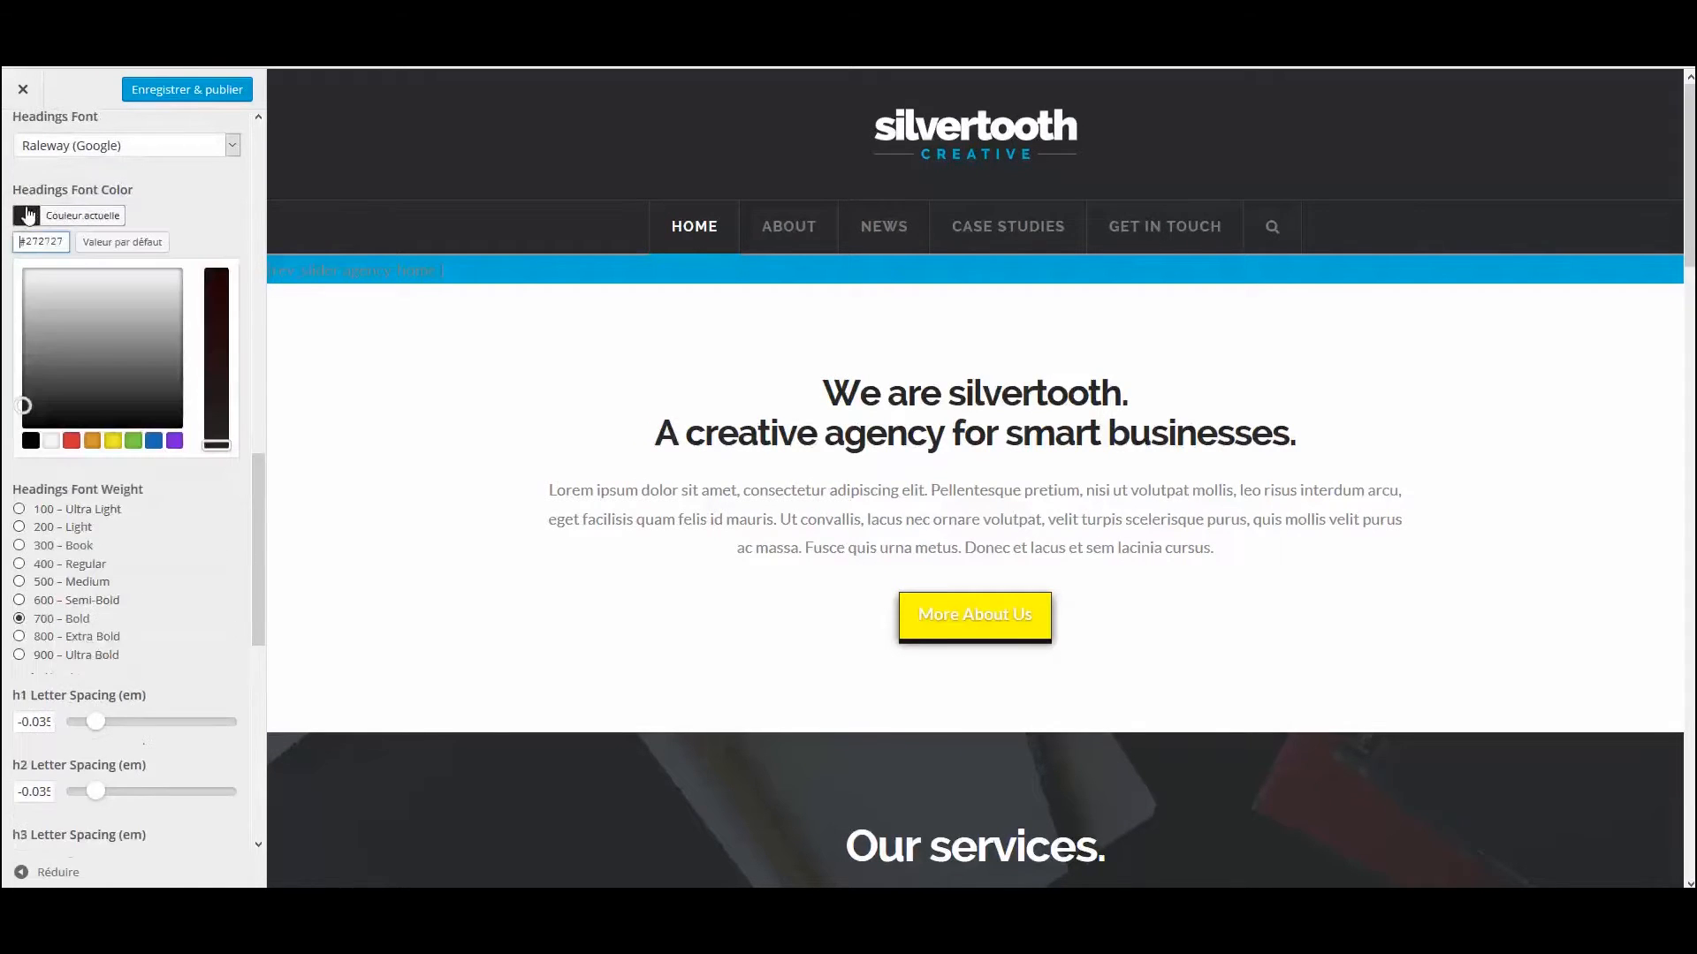
pyautogui.click(154, 442)
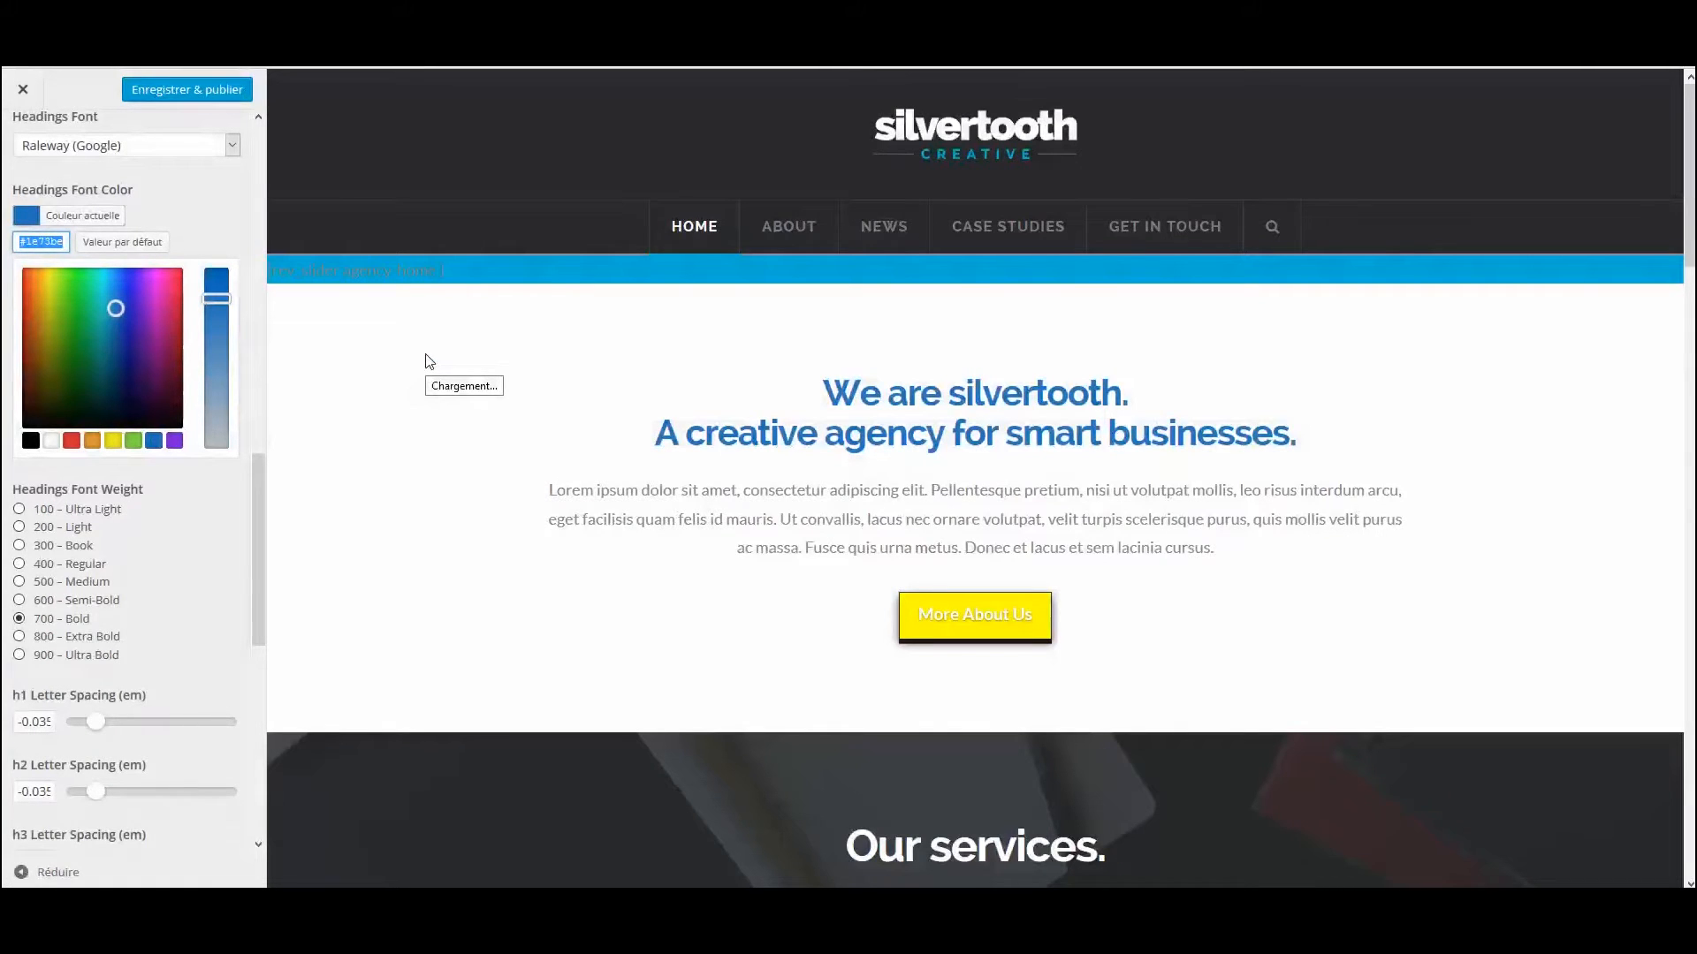
pyautogui.scroll(-3, 399, 378)
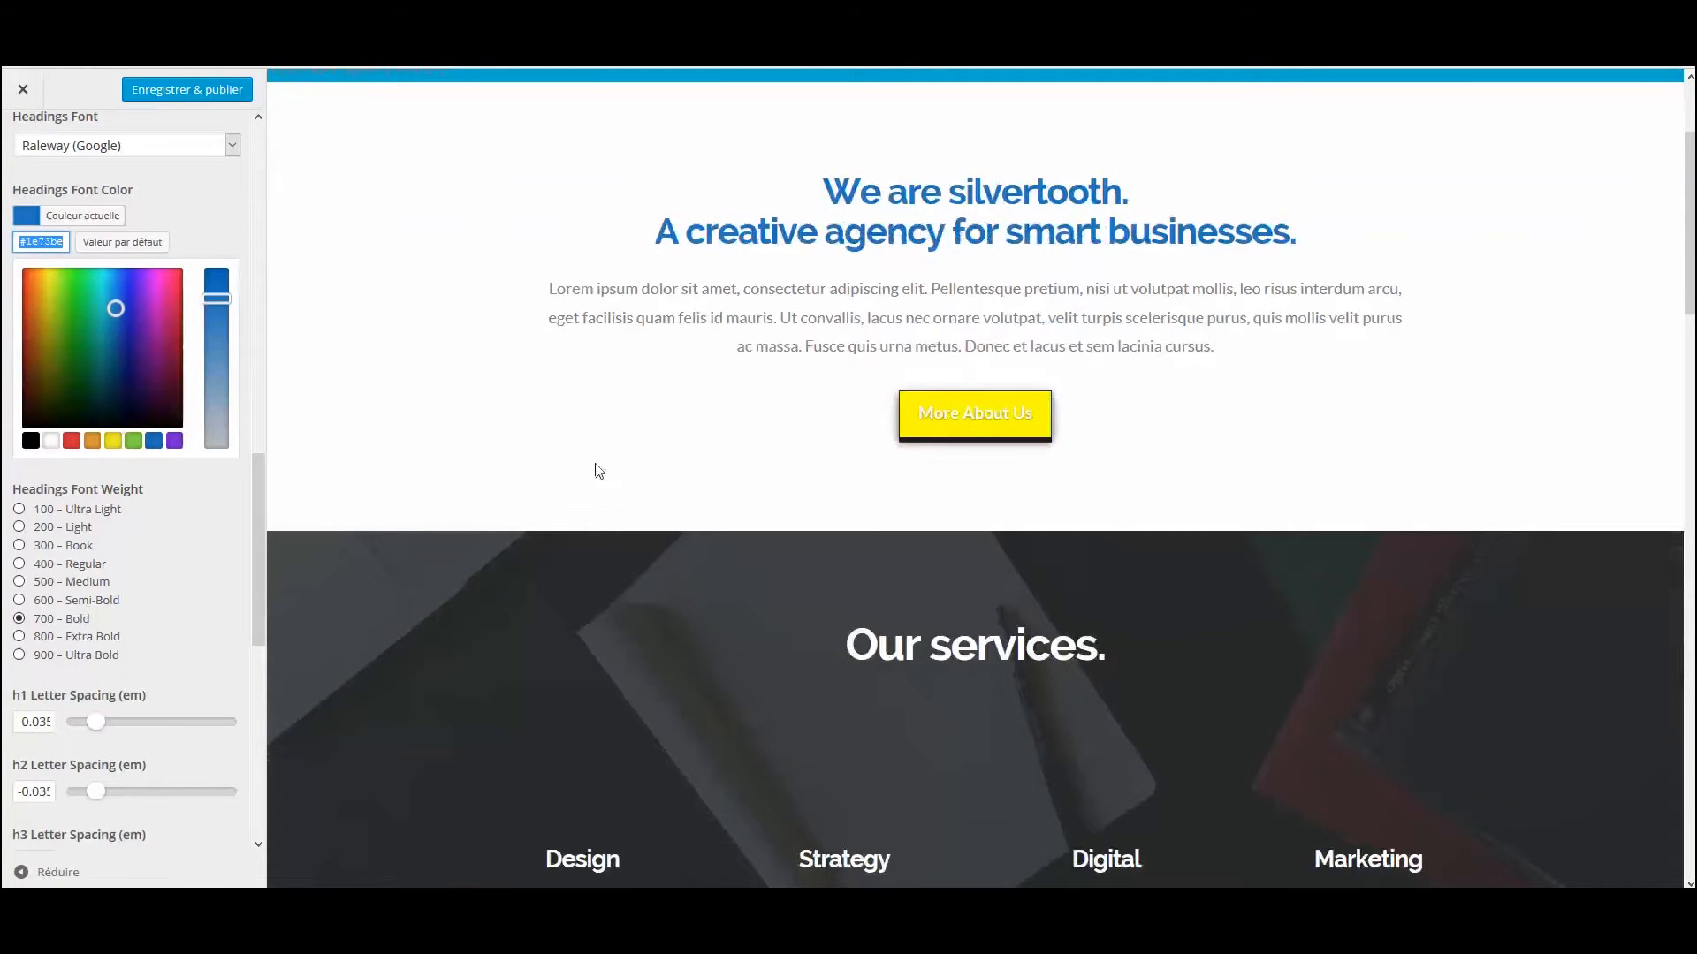
pyautogui.scroll(3, 507, 474)
# Review the body font options and the previewed page down to its footer, and leave the typography settings.
pyautogui.scroll(10, 18, 336)
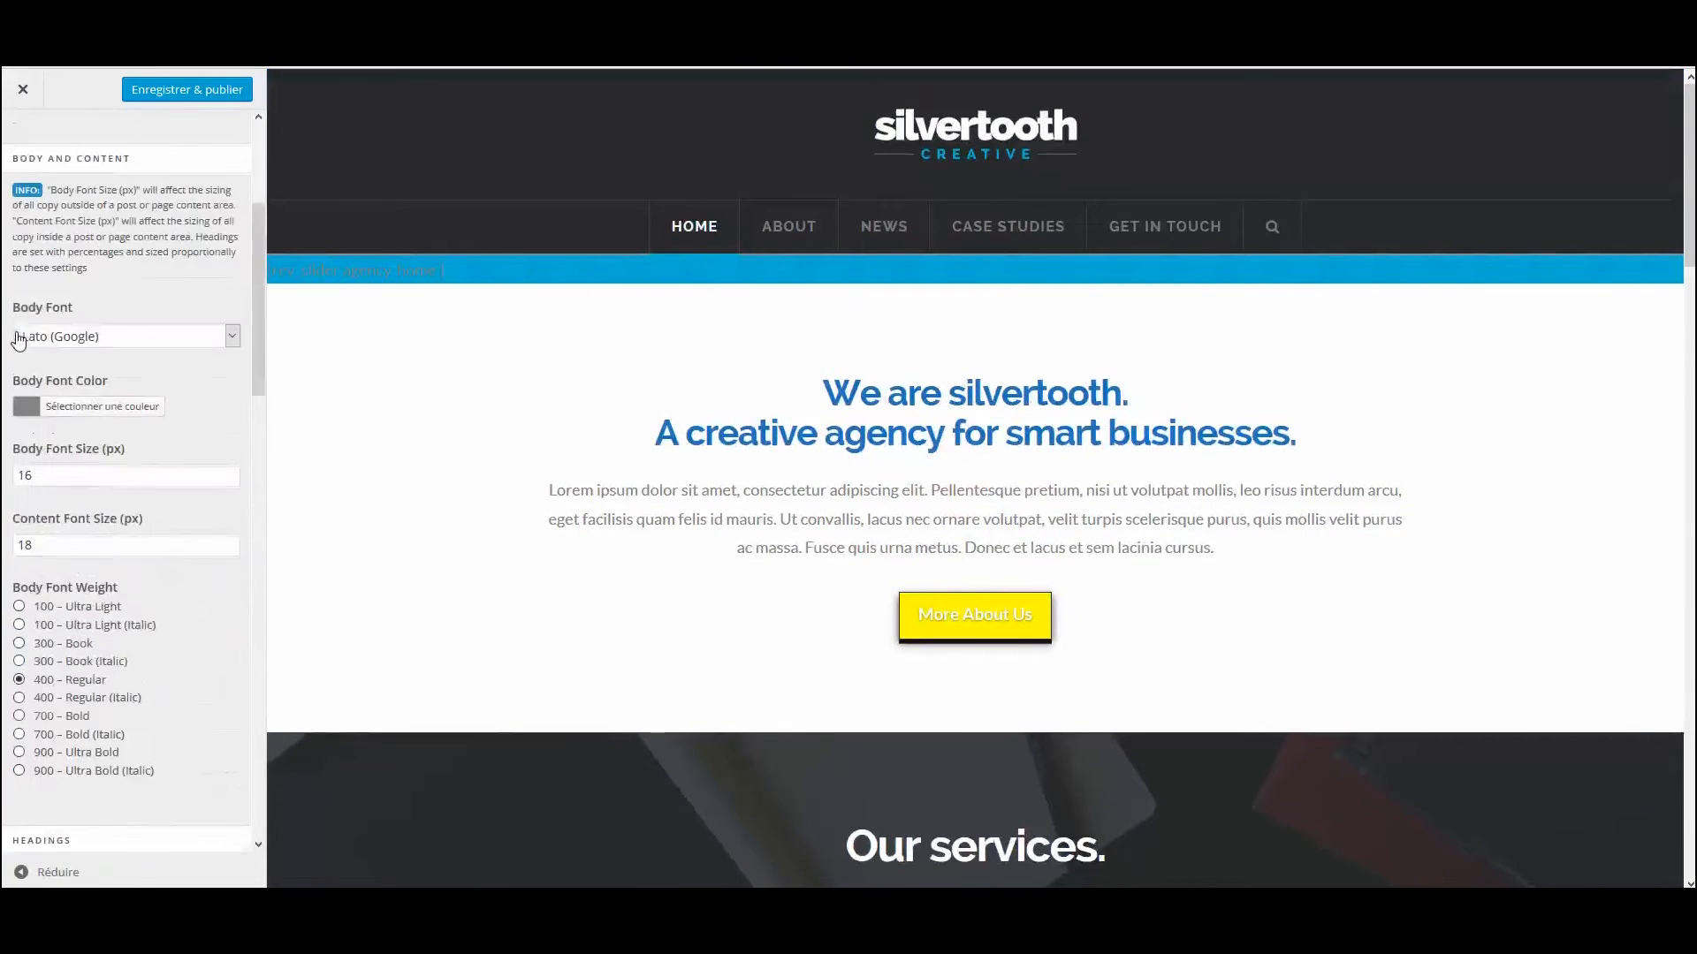
pyautogui.scroll(5, 19, 340)
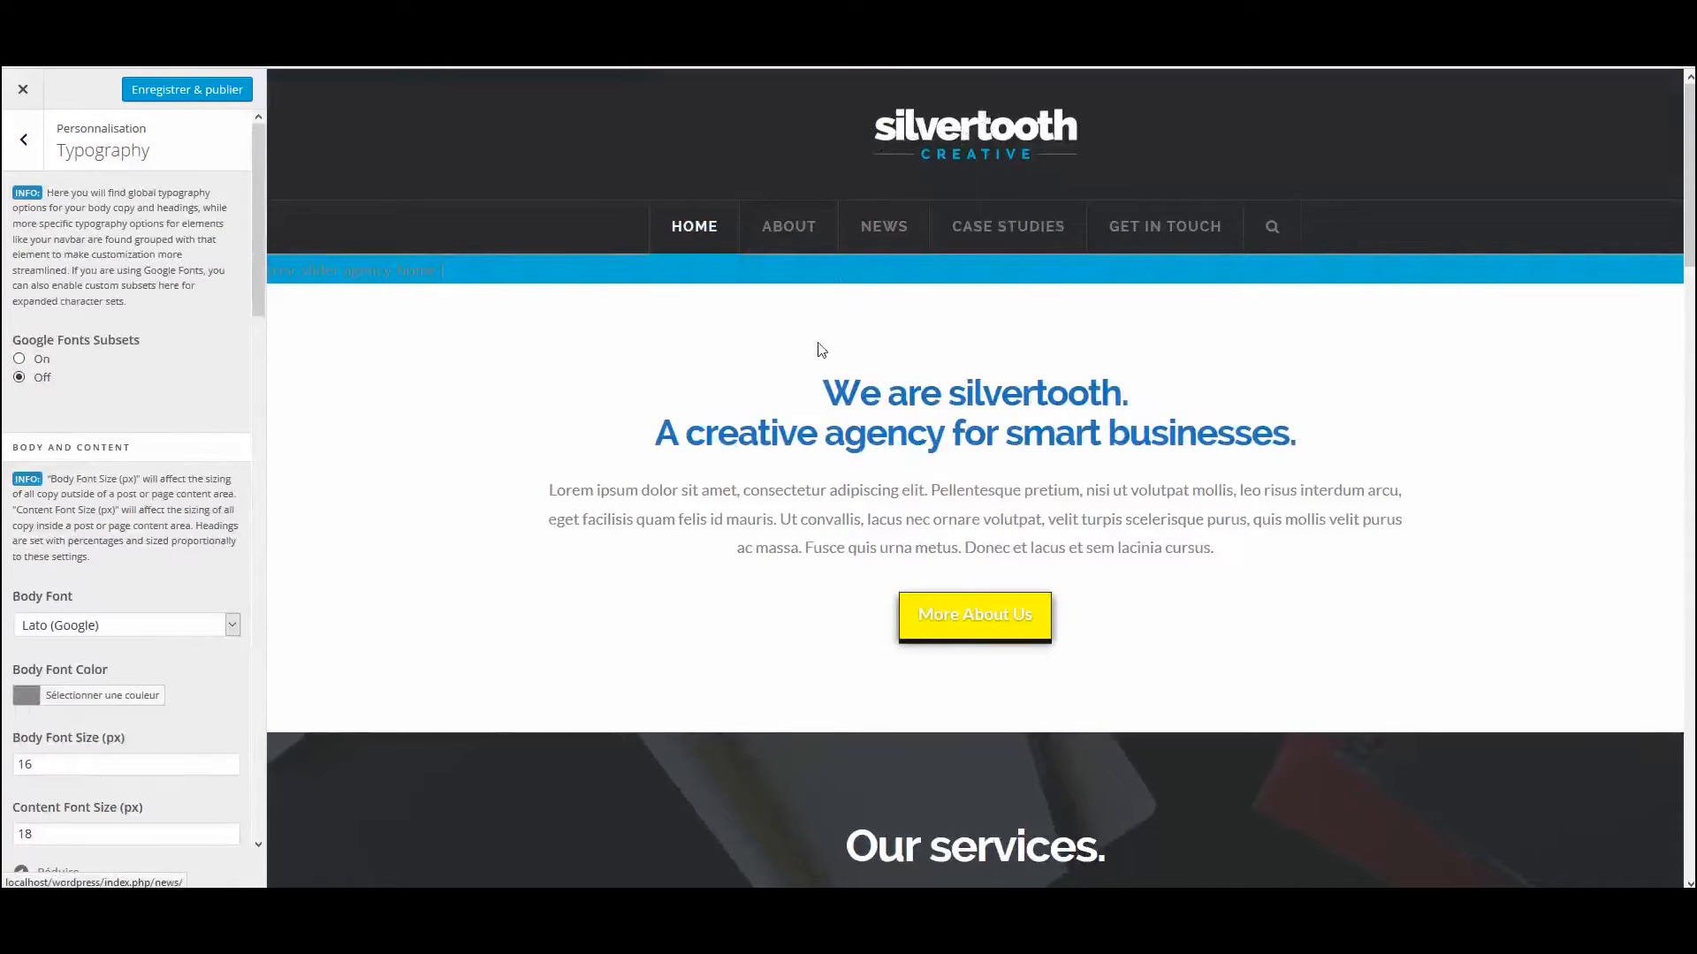
pyautogui.scroll(-15, 681, 442)
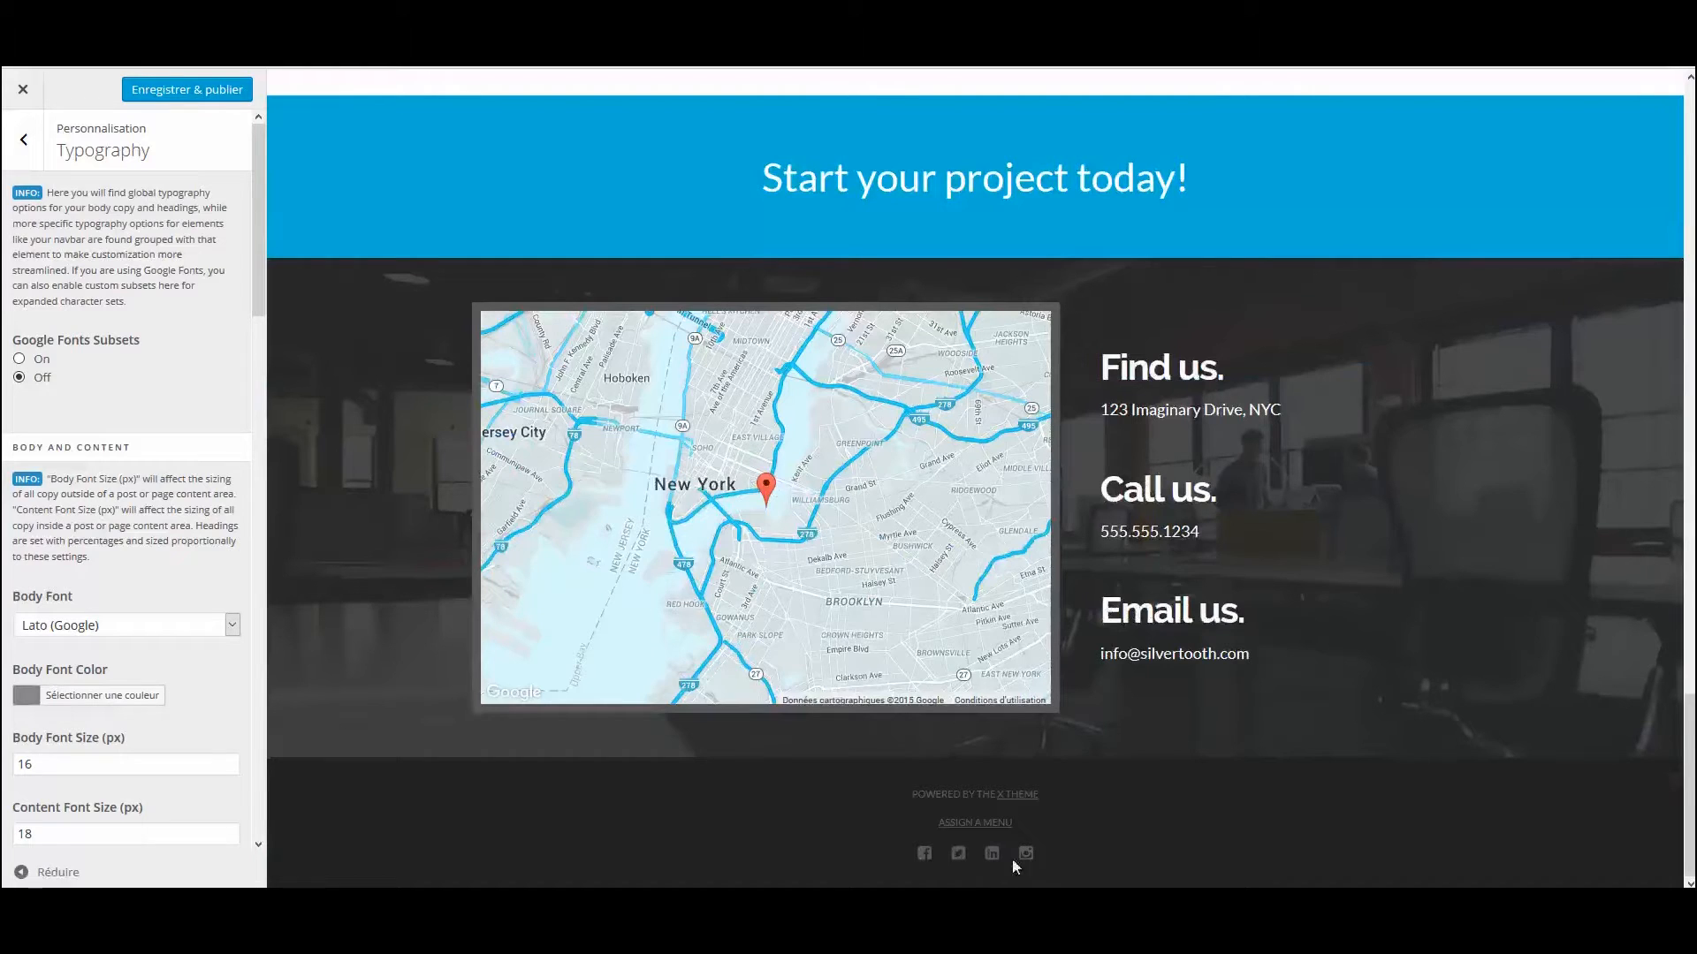
pyautogui.scroll(7, 1048, 689)
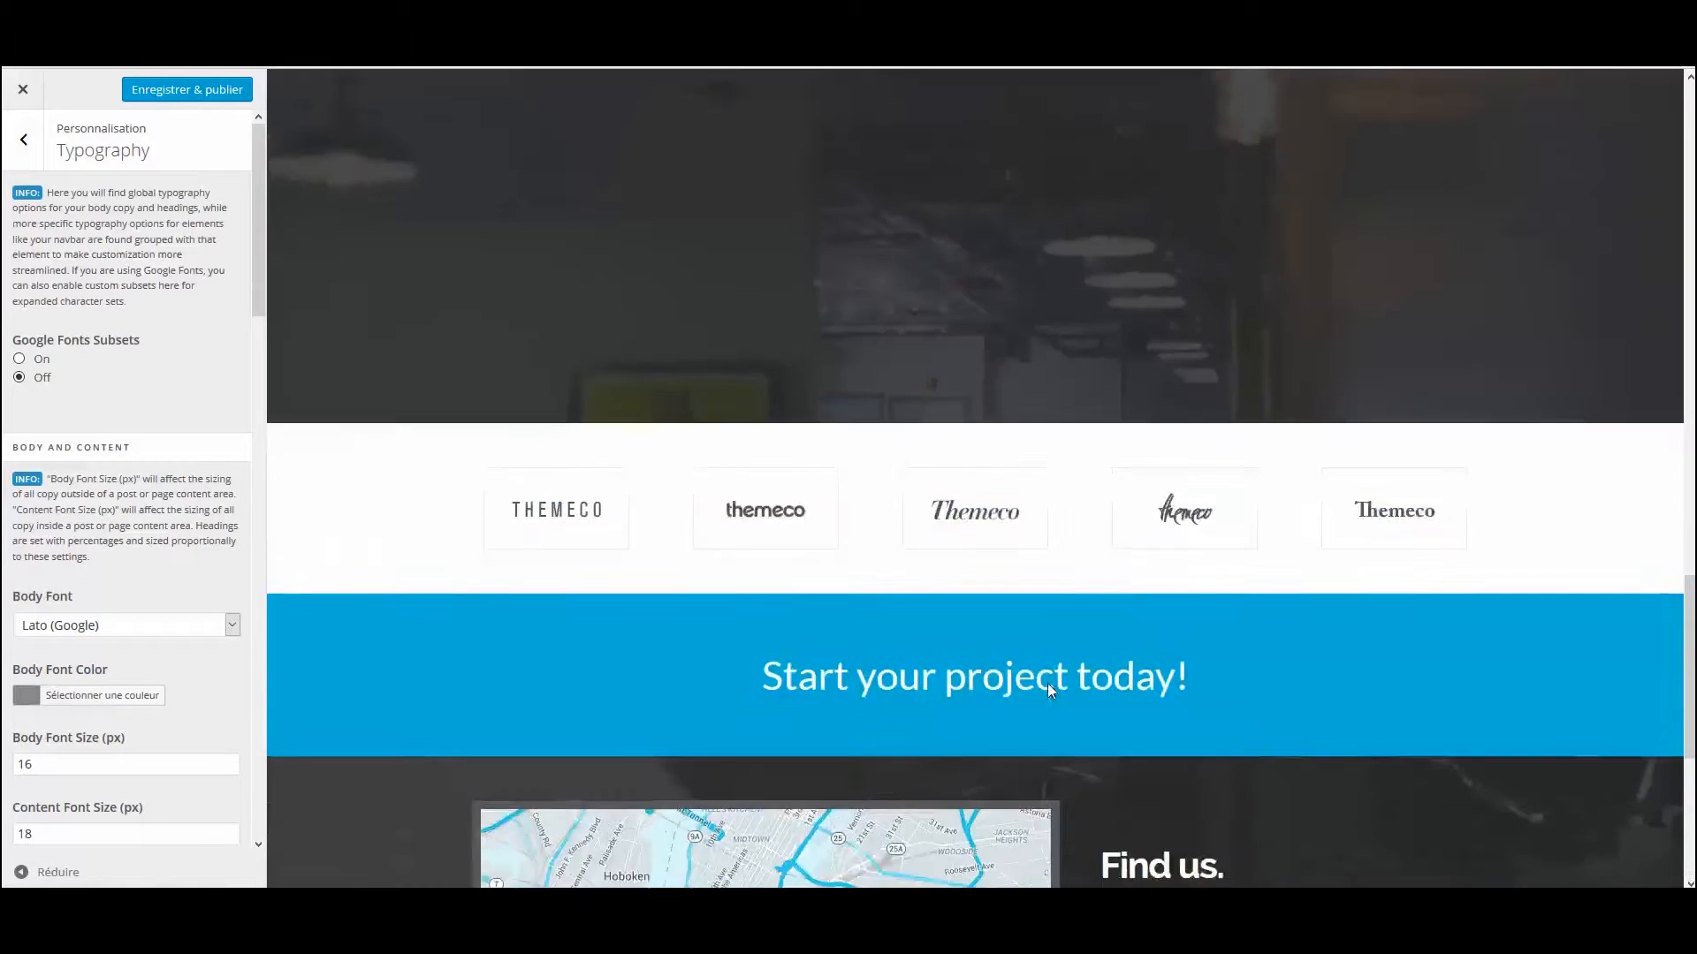
pyautogui.scroll(9, 1050, 689)
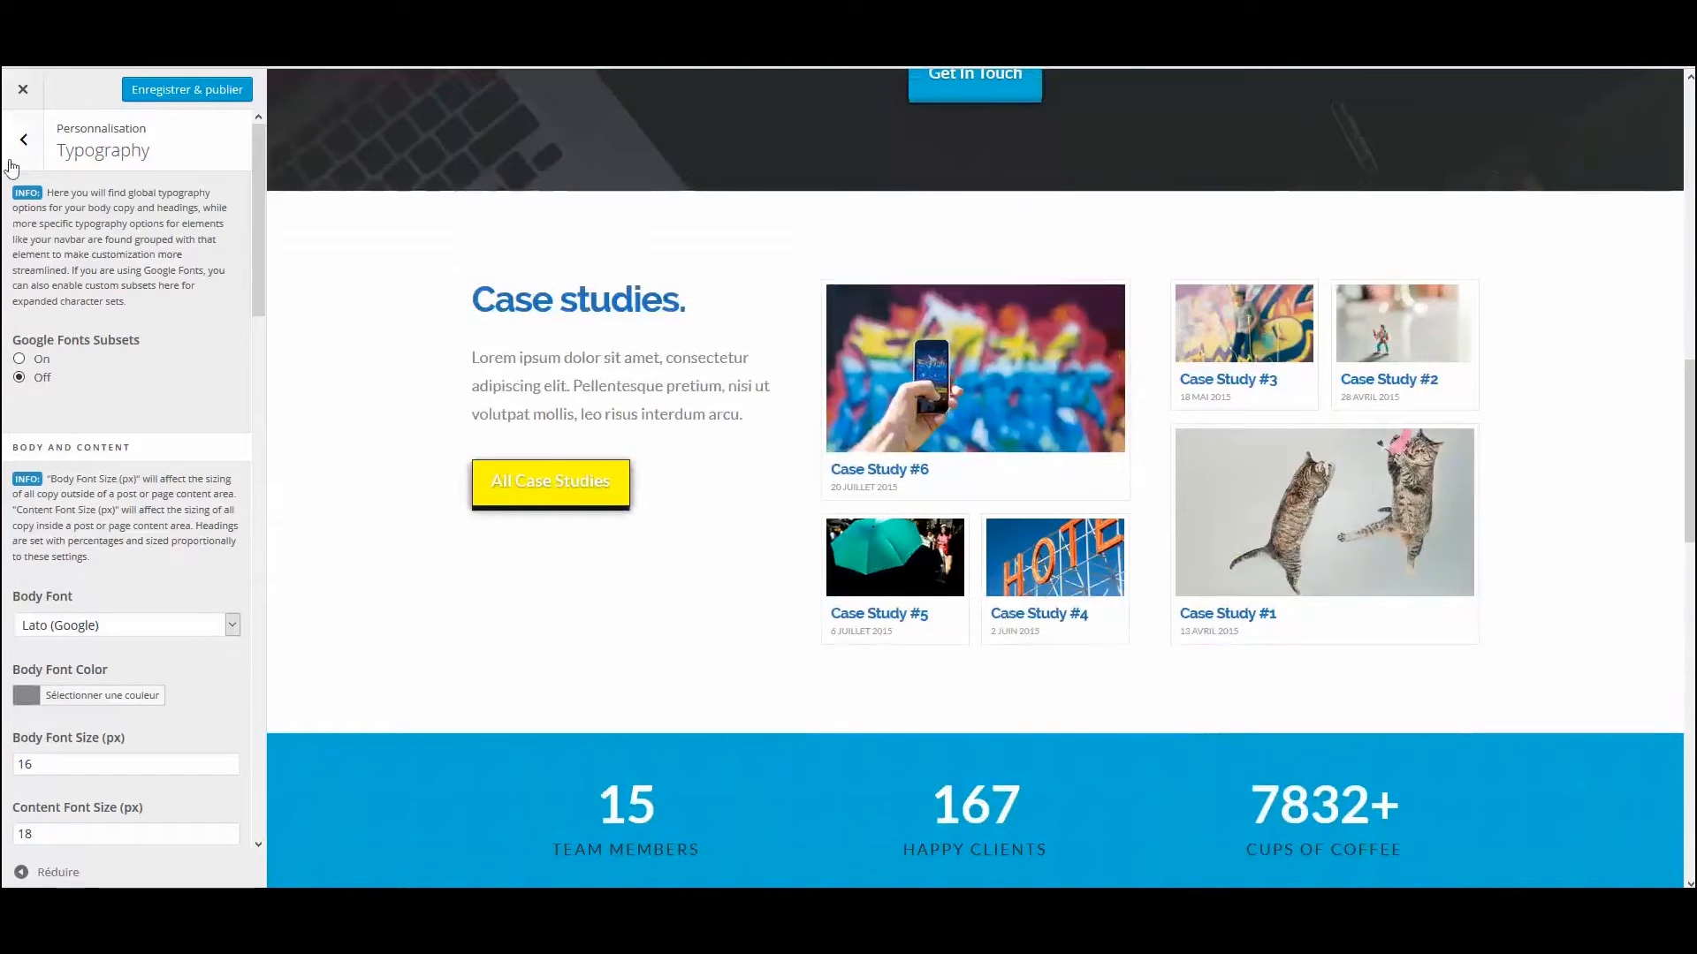
pyautogui.click(24, 137)
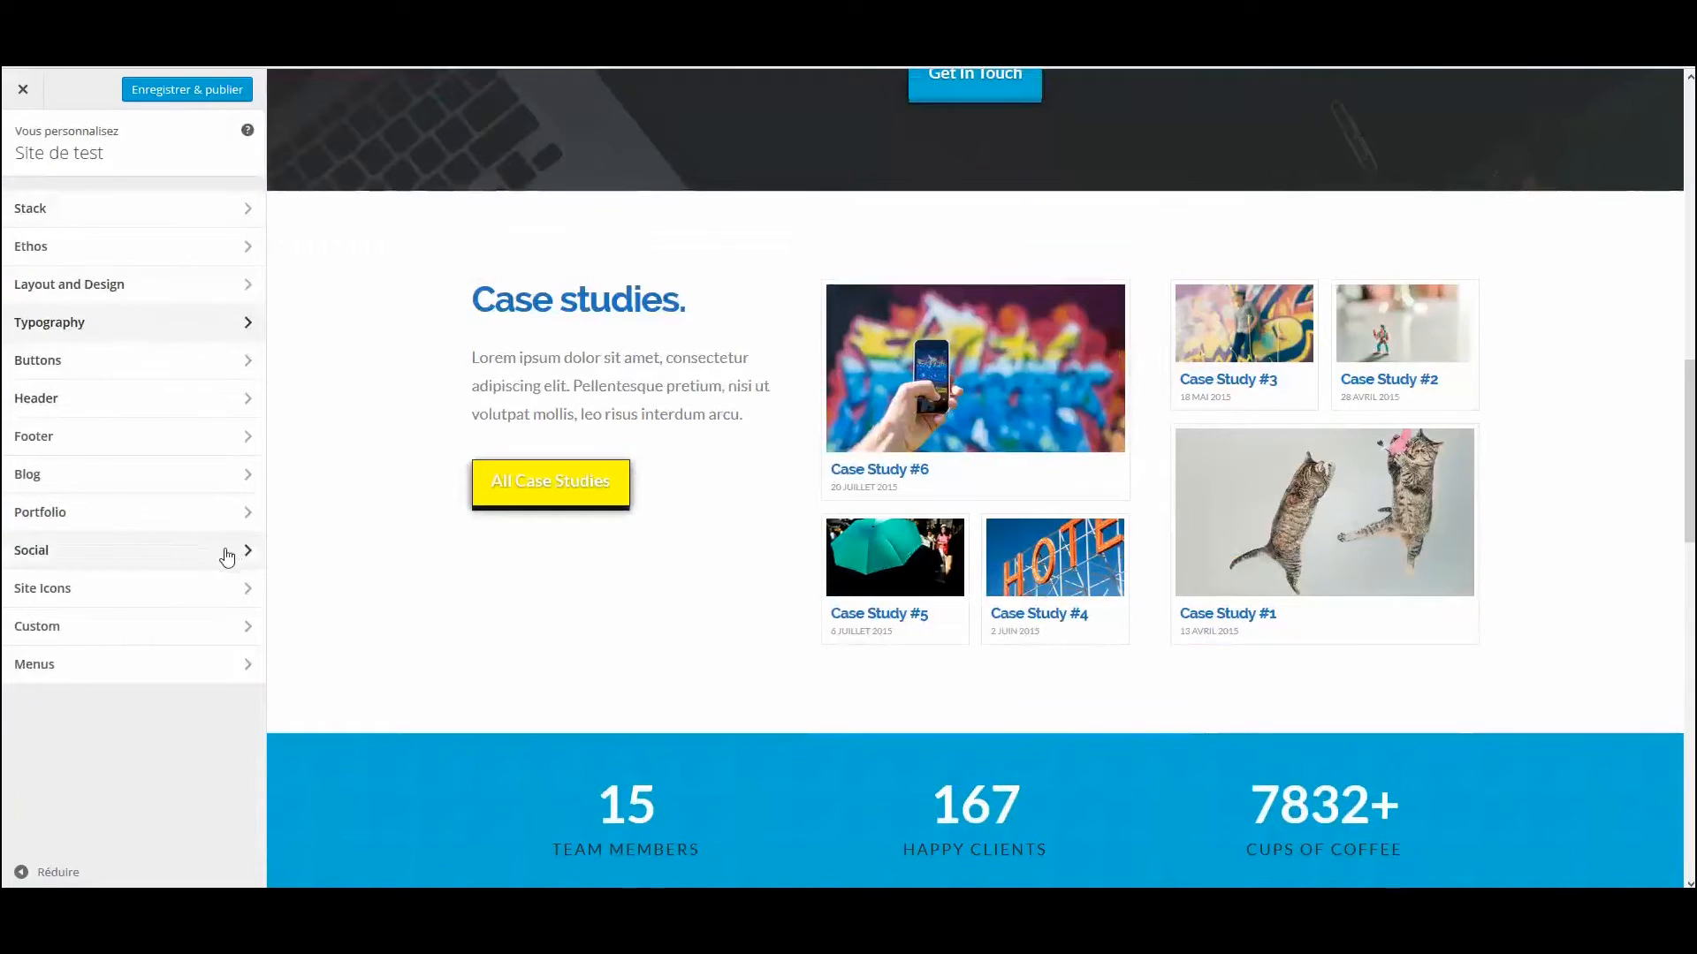
# Look through the profile URL fields in the social settings, and leave them.
pyautogui.click(246, 555)
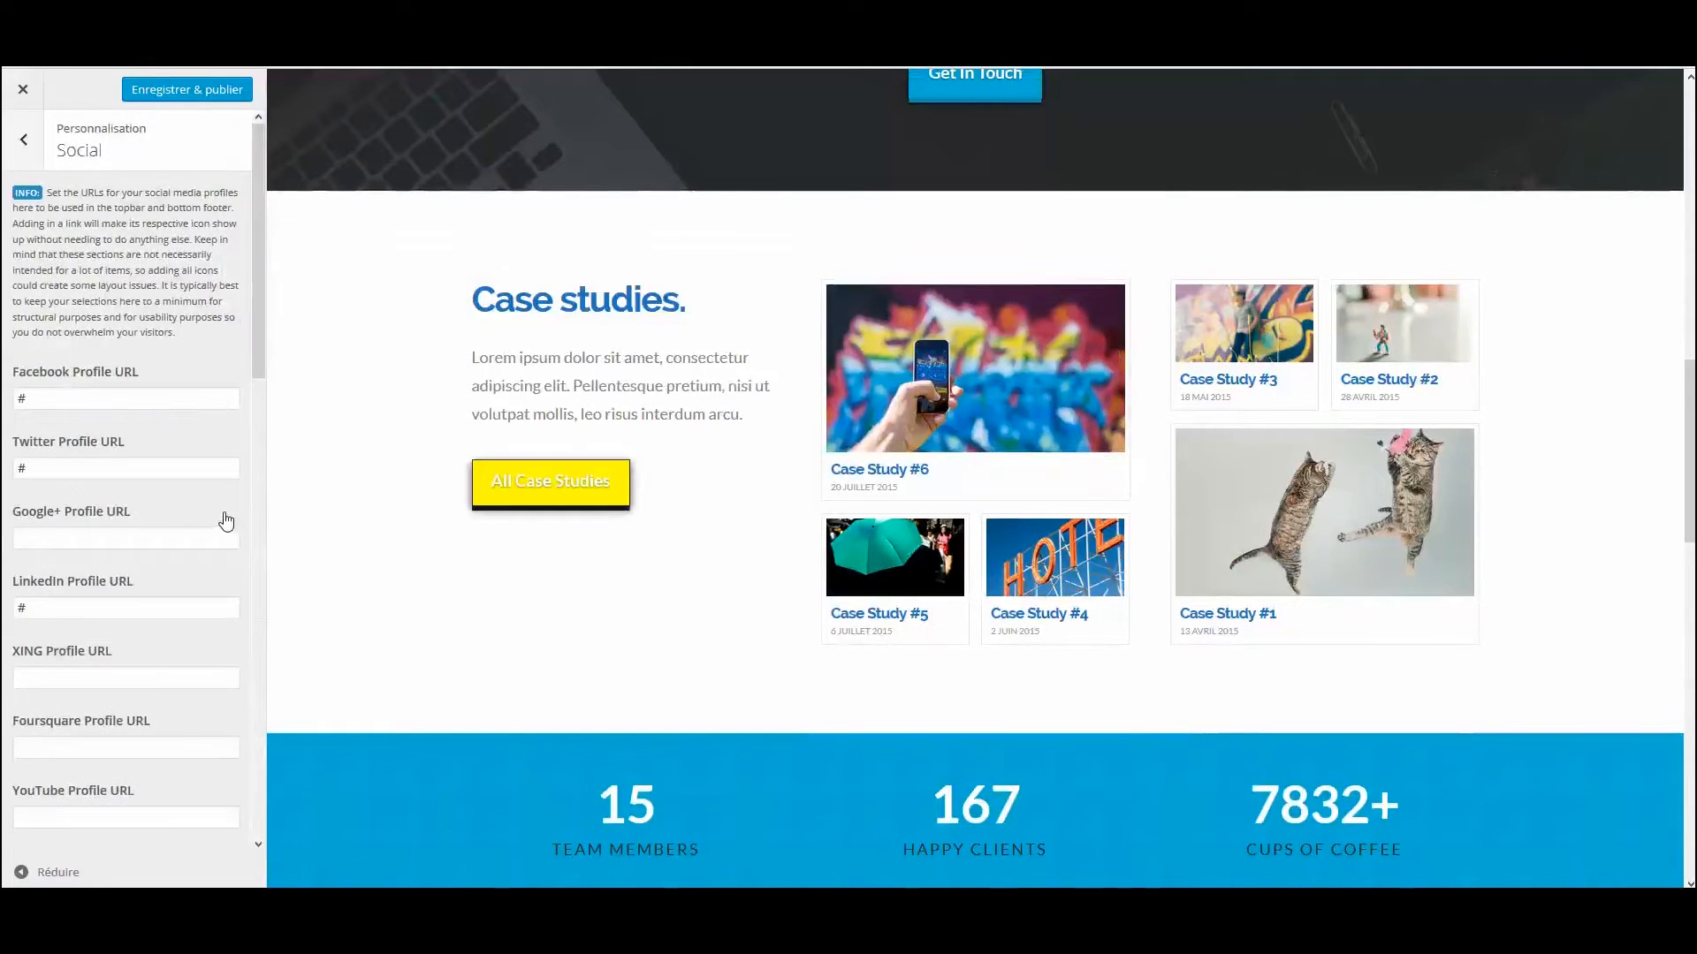
pyautogui.scroll(-4, 227, 519)
pyautogui.scroll(-3, 227, 511)
pyautogui.scroll(8, 27, 227)
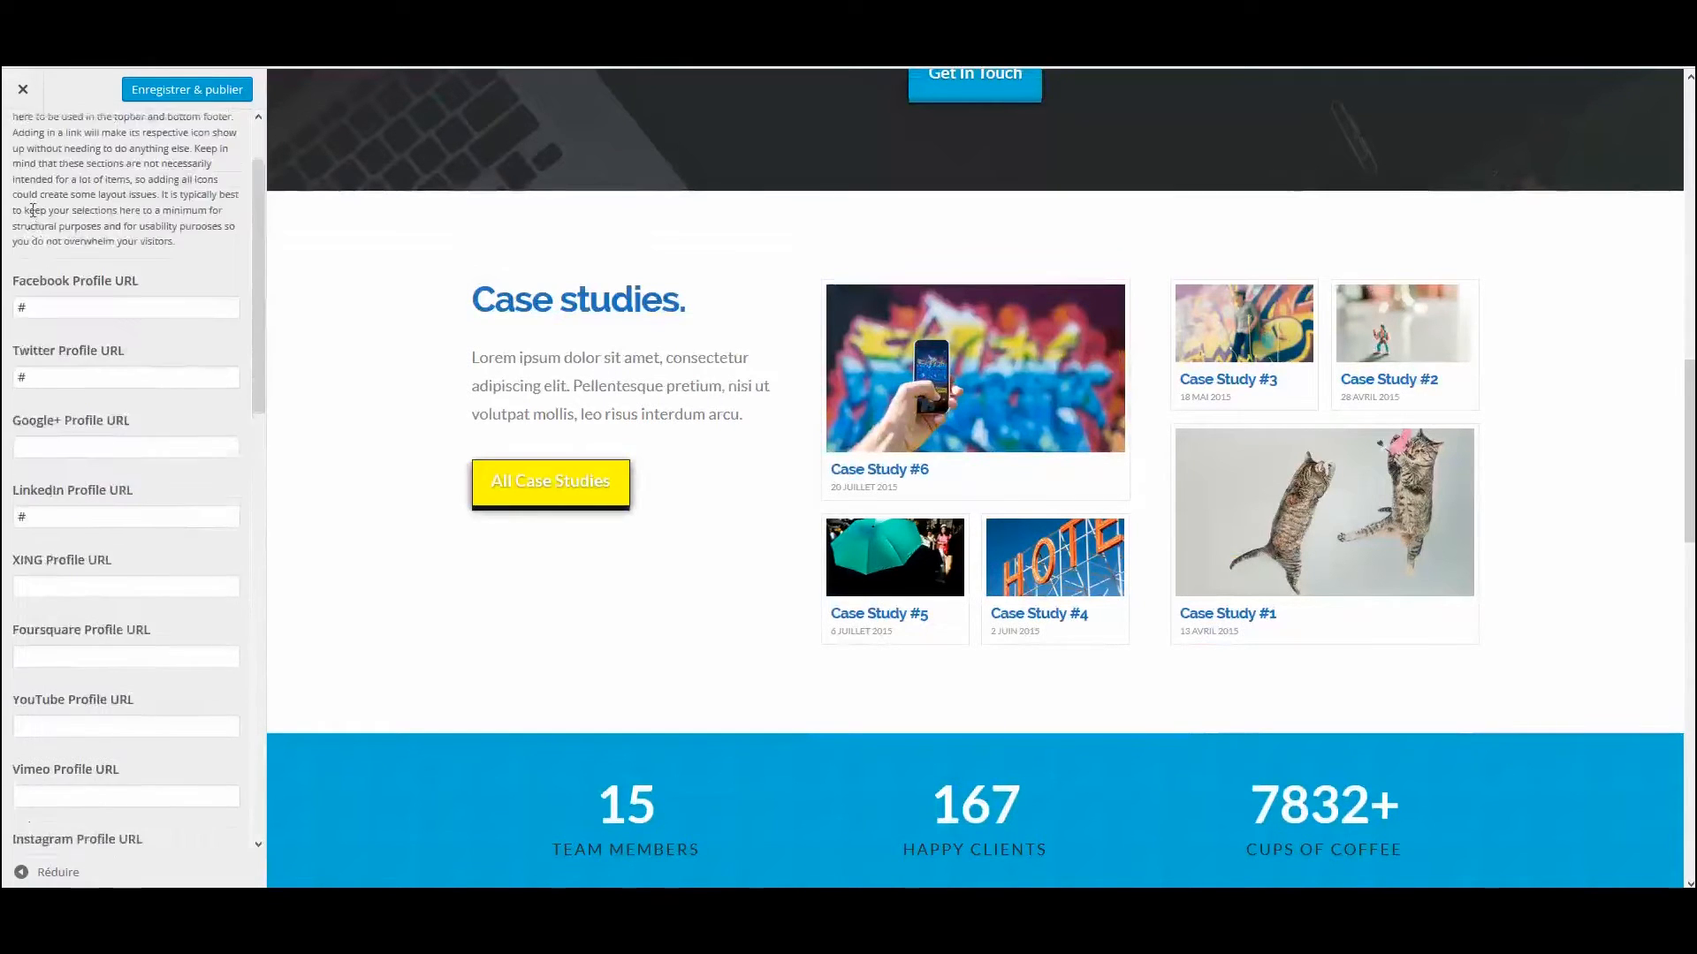
pyautogui.click(24, 139)
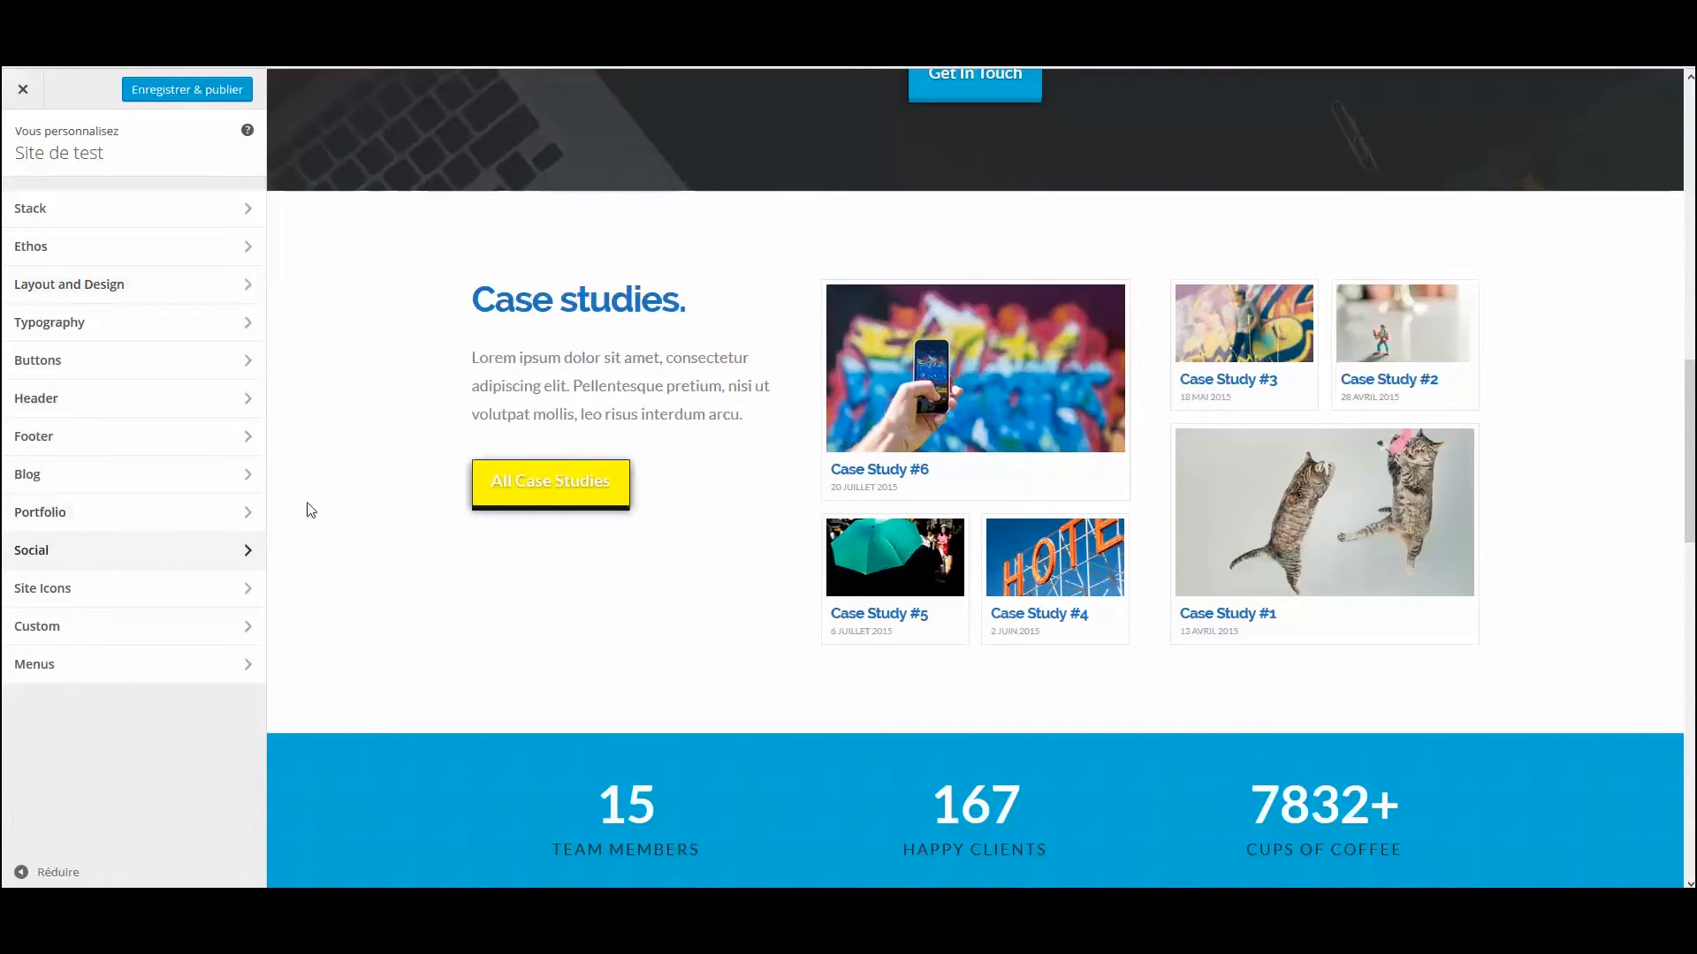
# Examine the footer settings alongside the page's footer in the preview, and leave the footer settings.
pyautogui.click(248, 442)
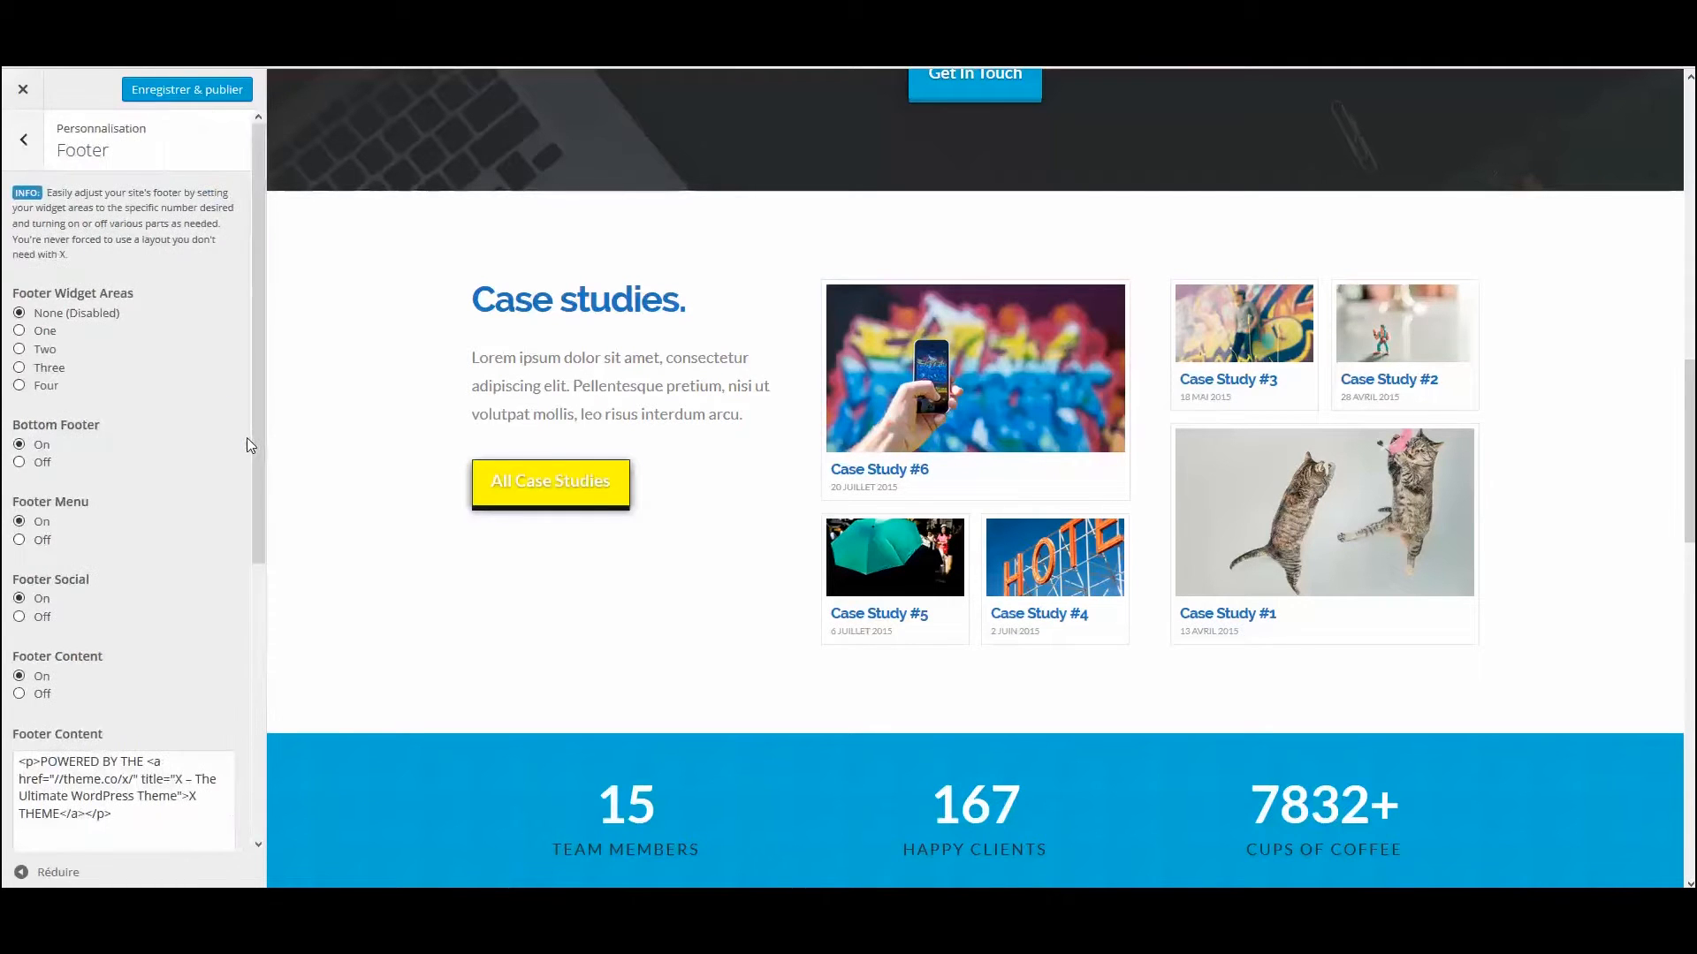
pyautogui.scroll(-10, 1165, 649)
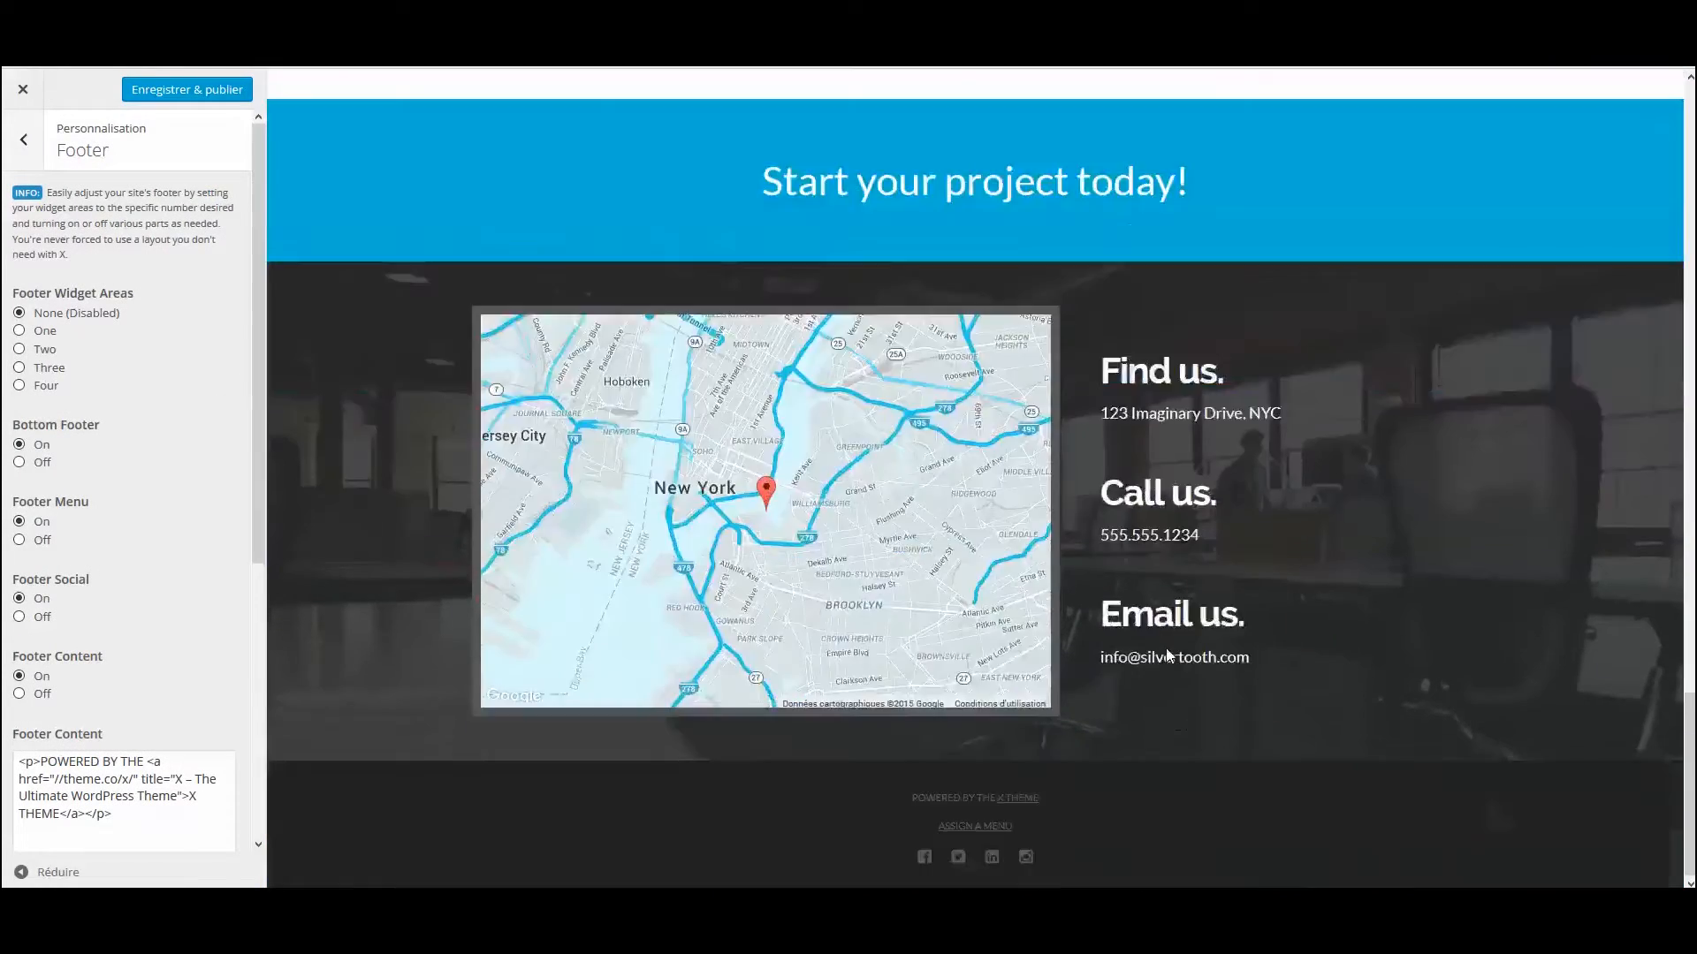
pyautogui.scroll(9, 1165, 649)
pyautogui.scroll(14, 860, 626)
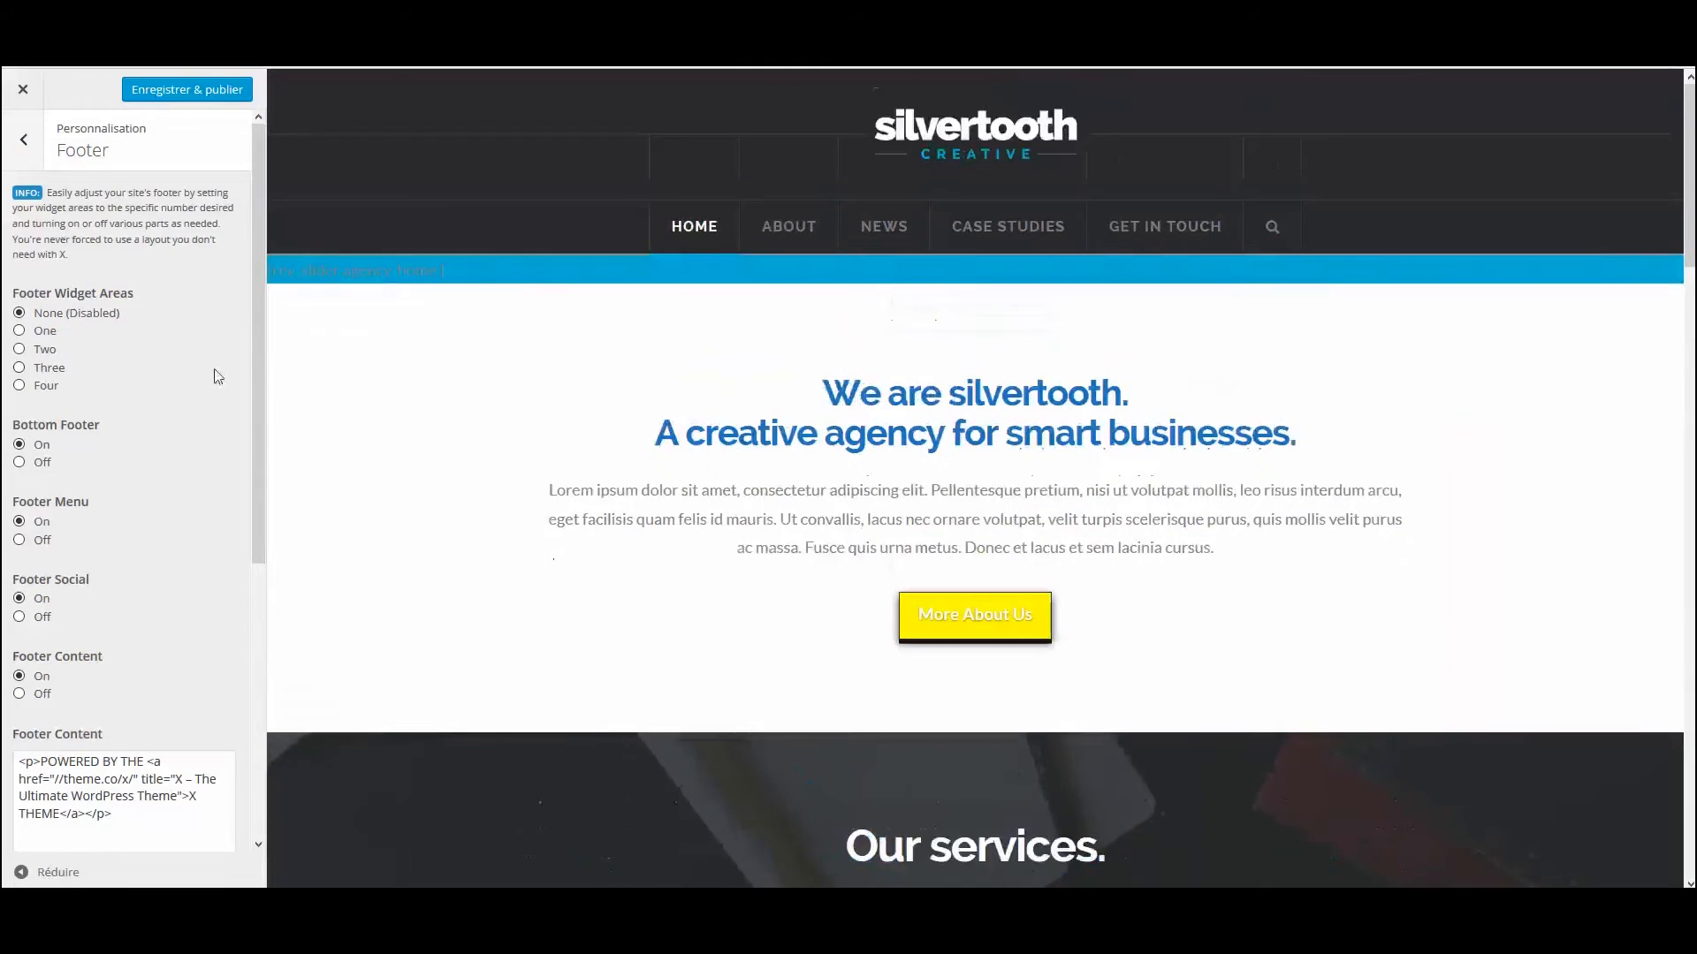
pyautogui.click(23, 139)
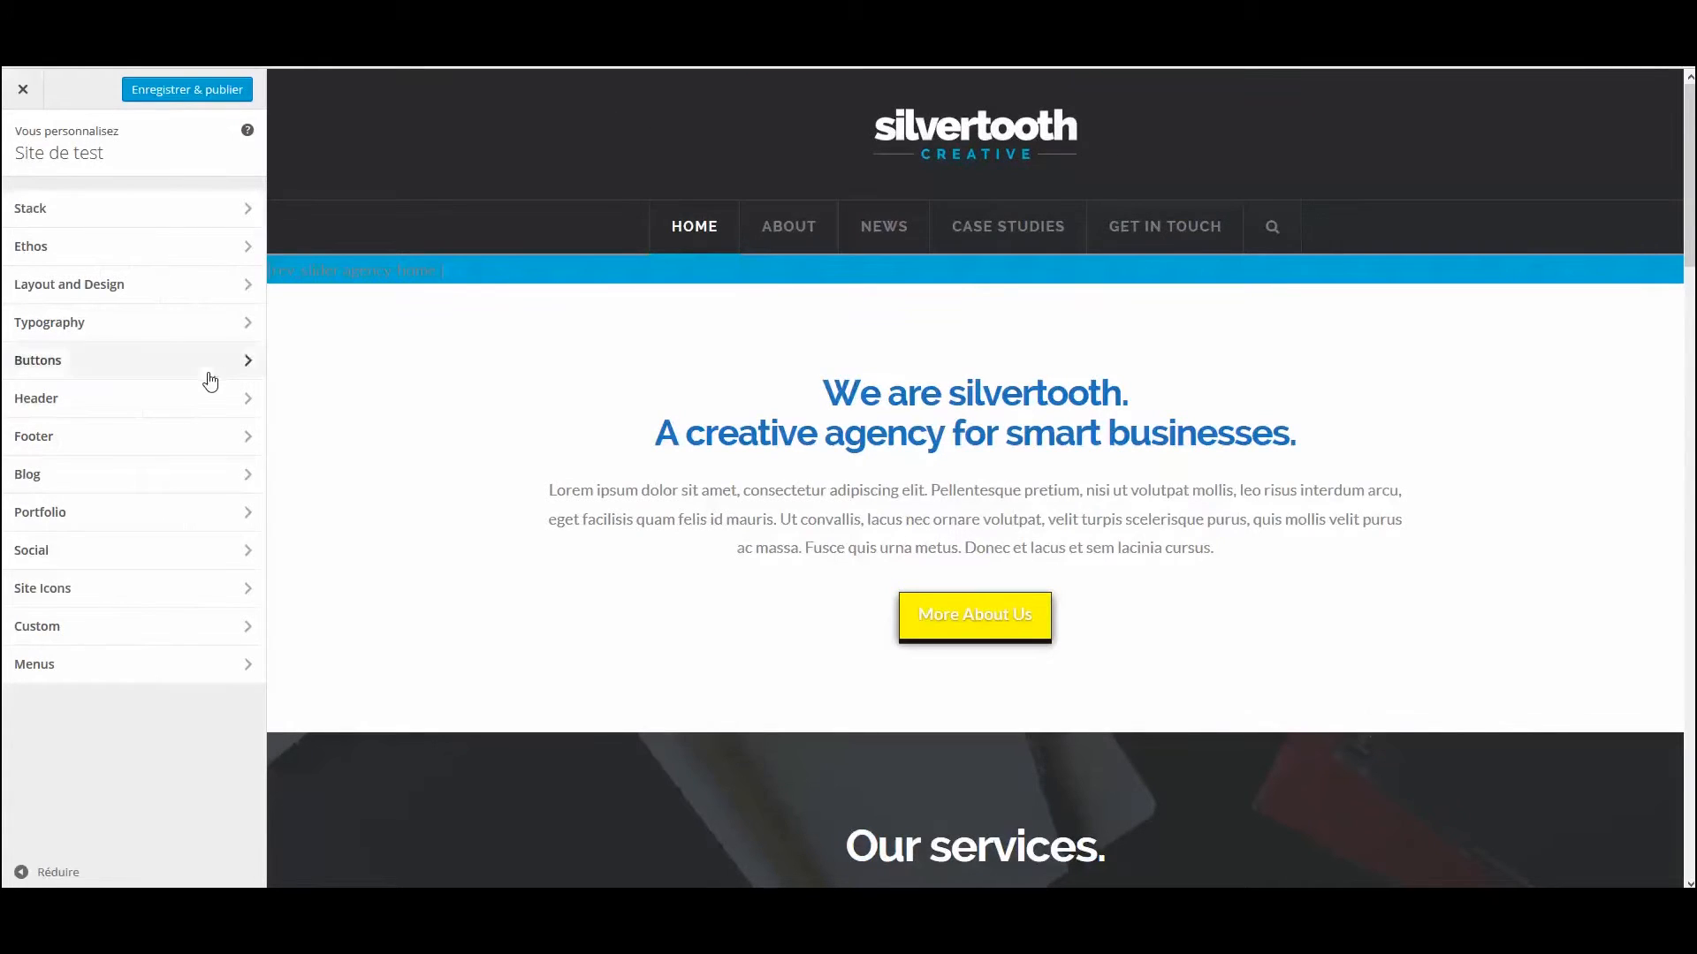
# Look through the blog style, layout, archive and content options in the customizer, and leave the blog settings.
pyautogui.click(247, 475)
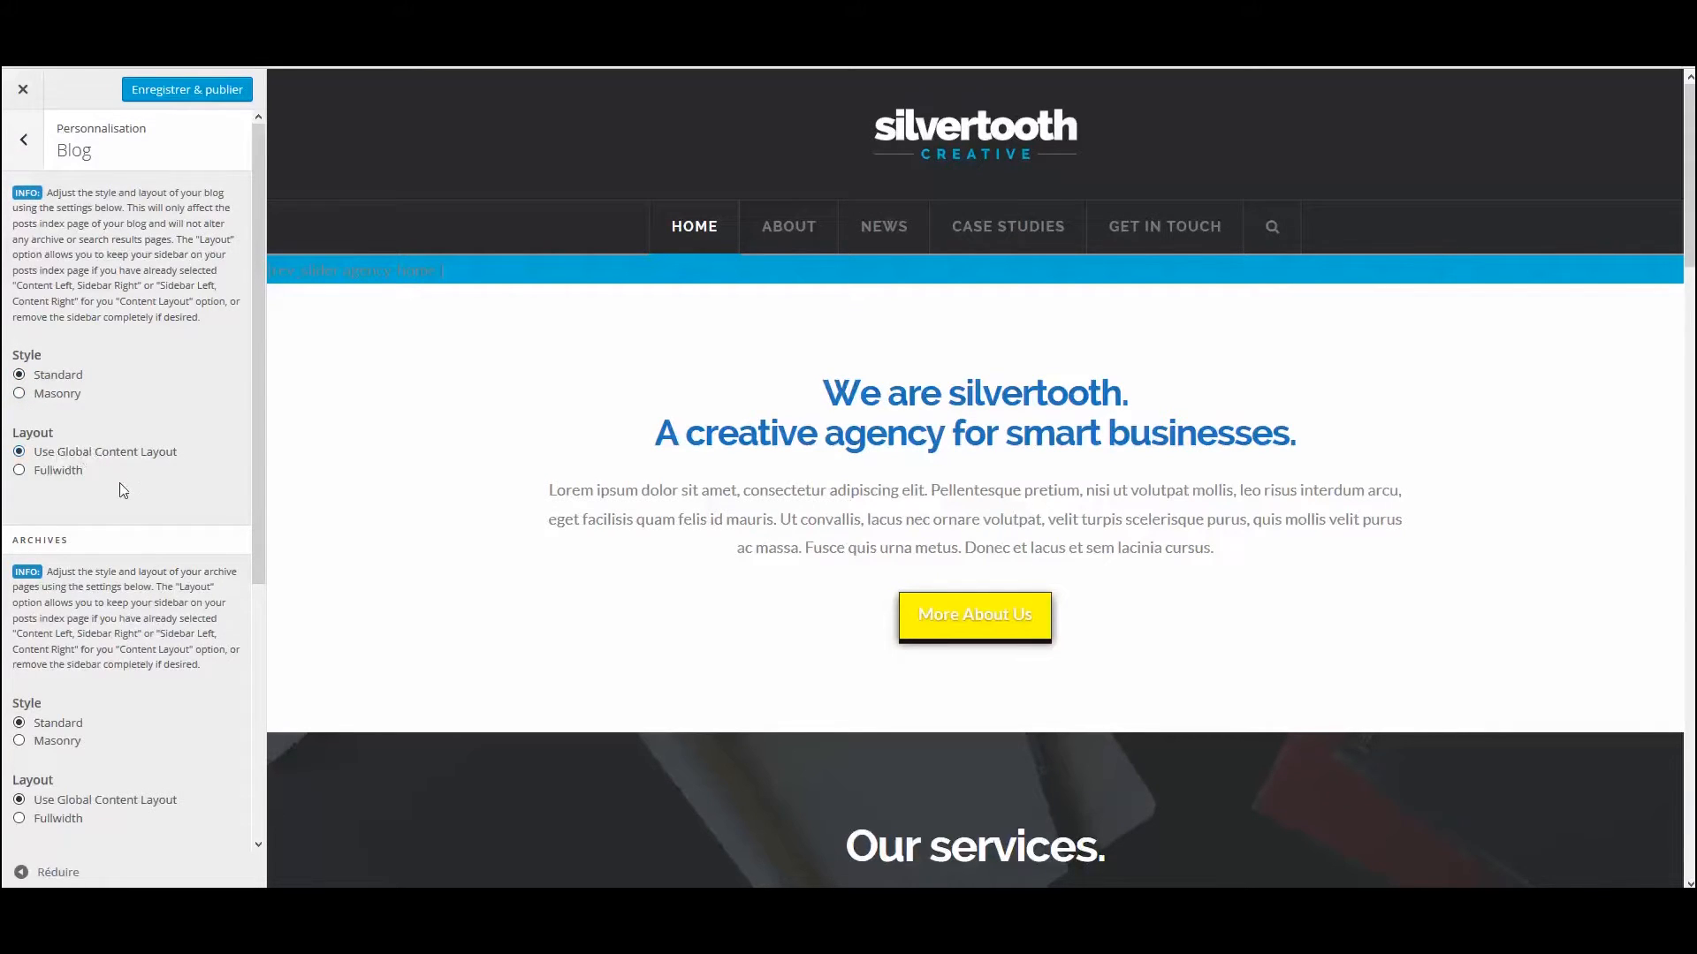
pyautogui.scroll(-4, 147, 558)
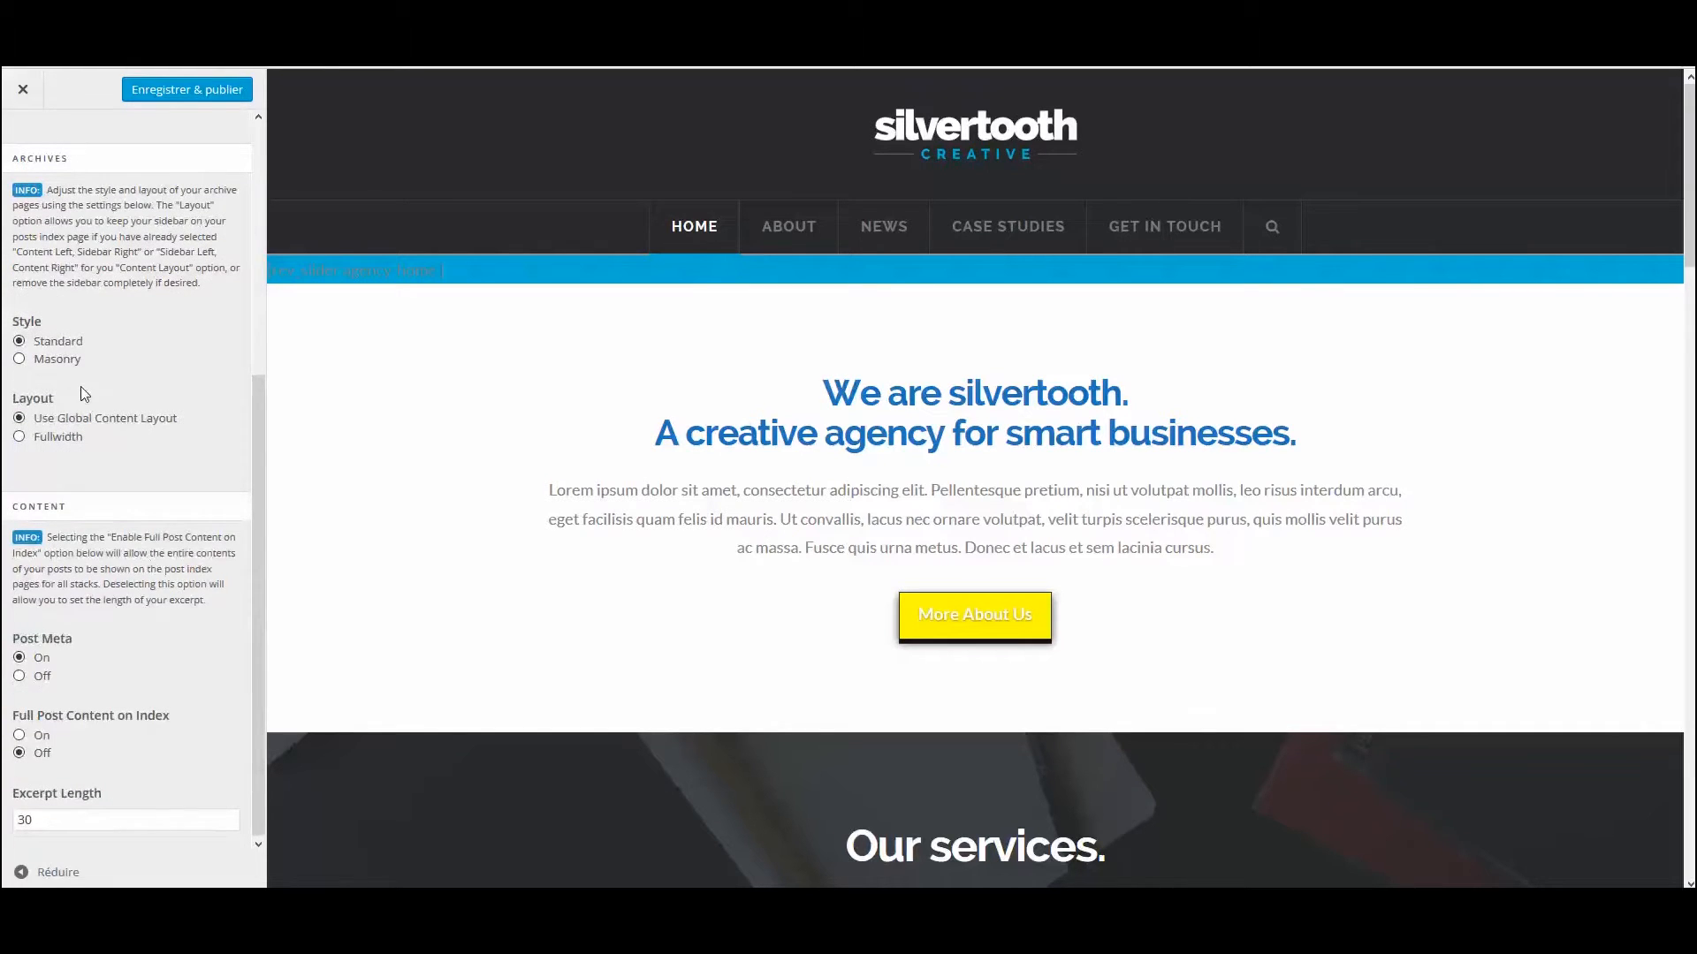
pyautogui.scroll(4, 84, 385)
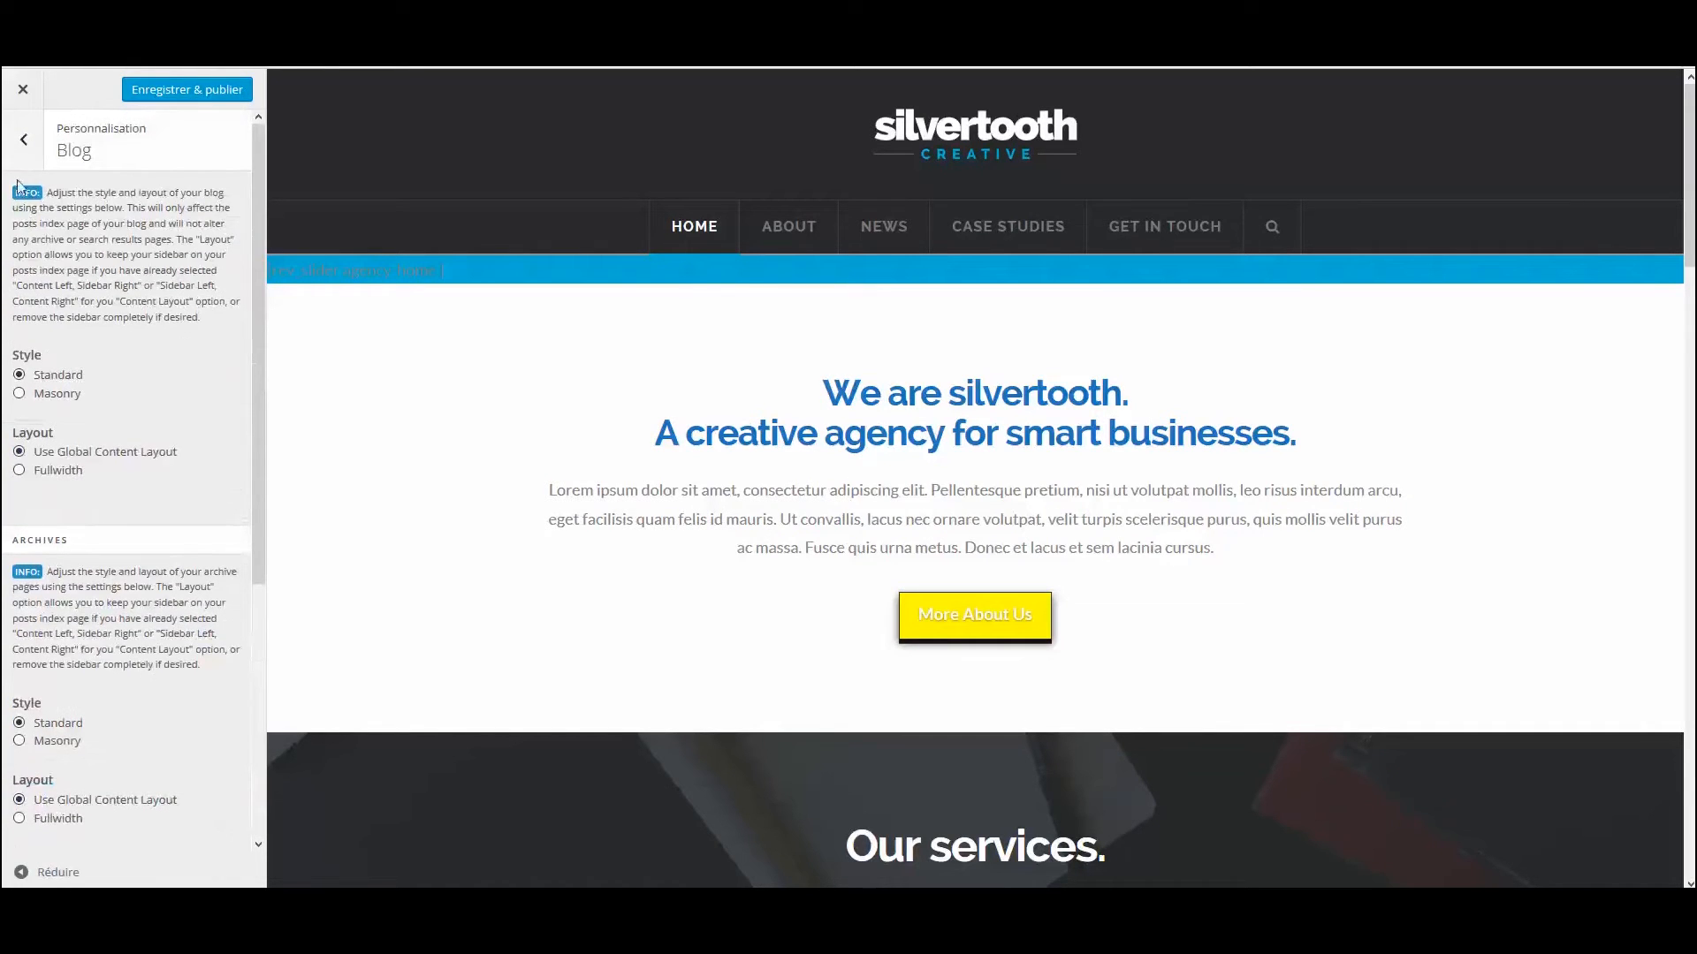
pyautogui.click(16, 150)
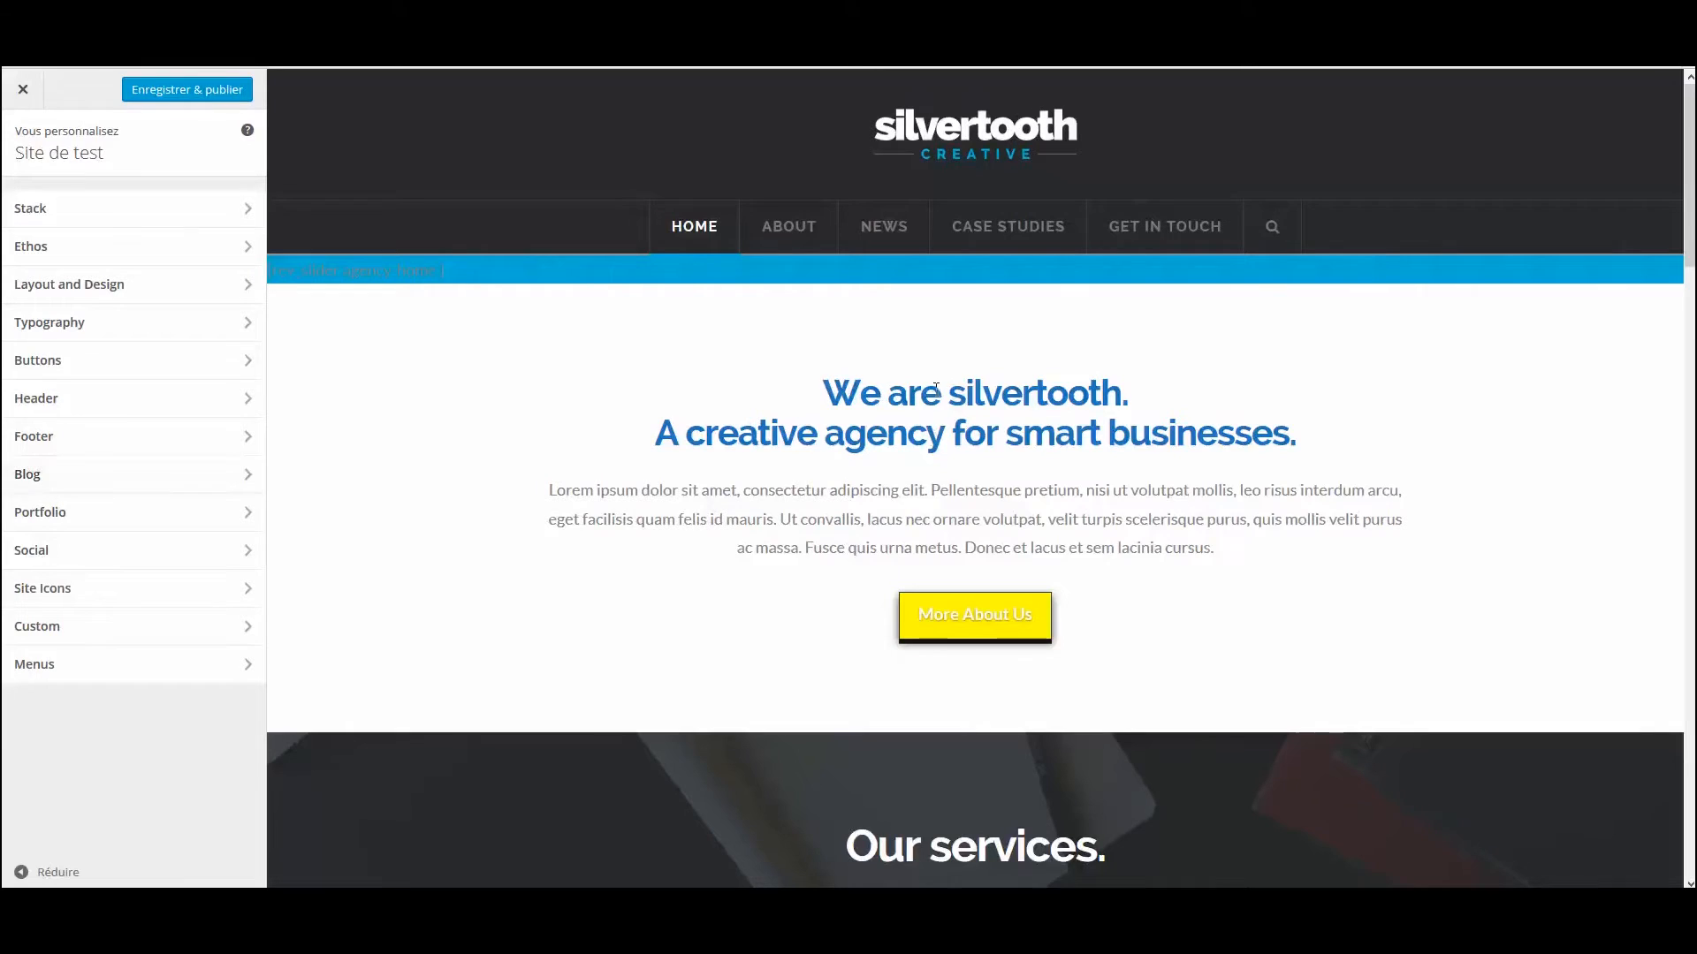
# Examine the introductory heading and the other sections of the home page in the customizer preview.
pyautogui.moveTo(825, 399); pyautogui.dragTo(1083, 433)
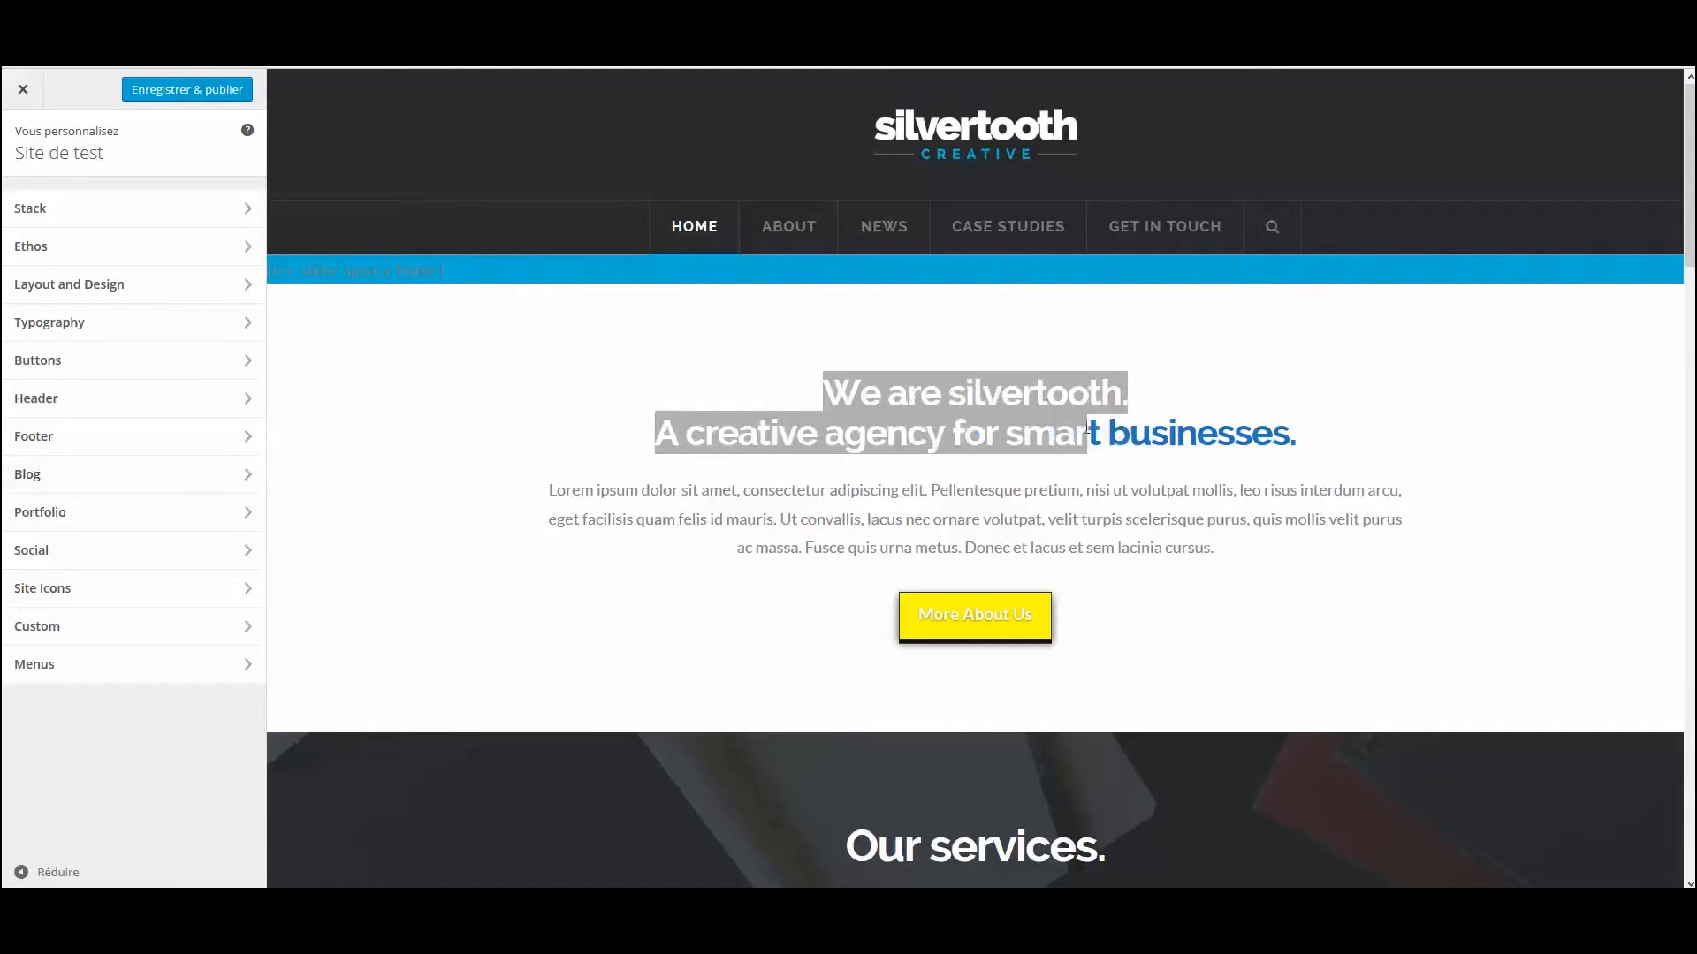
pyautogui.click(1024, 405)
pyautogui.moveTo(825, 400); pyautogui.dragTo(1359, 431)
pyautogui.click(892, 380)
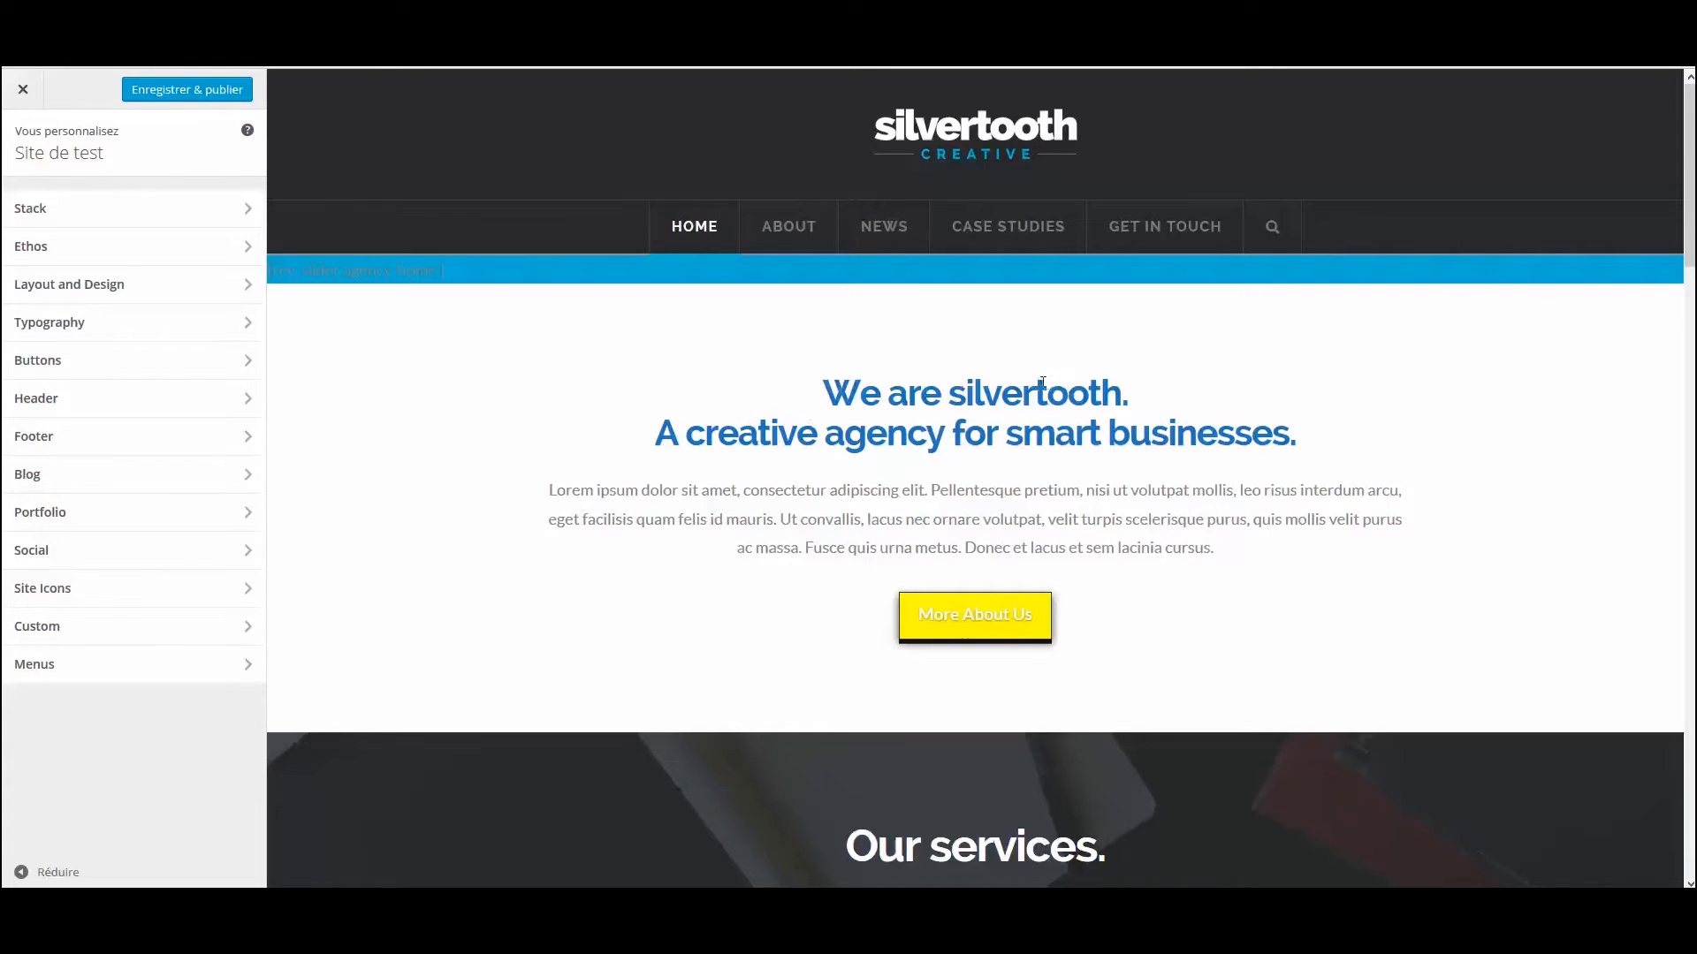
pyautogui.moveTo(838, 391); pyautogui.dragTo(1326, 451)
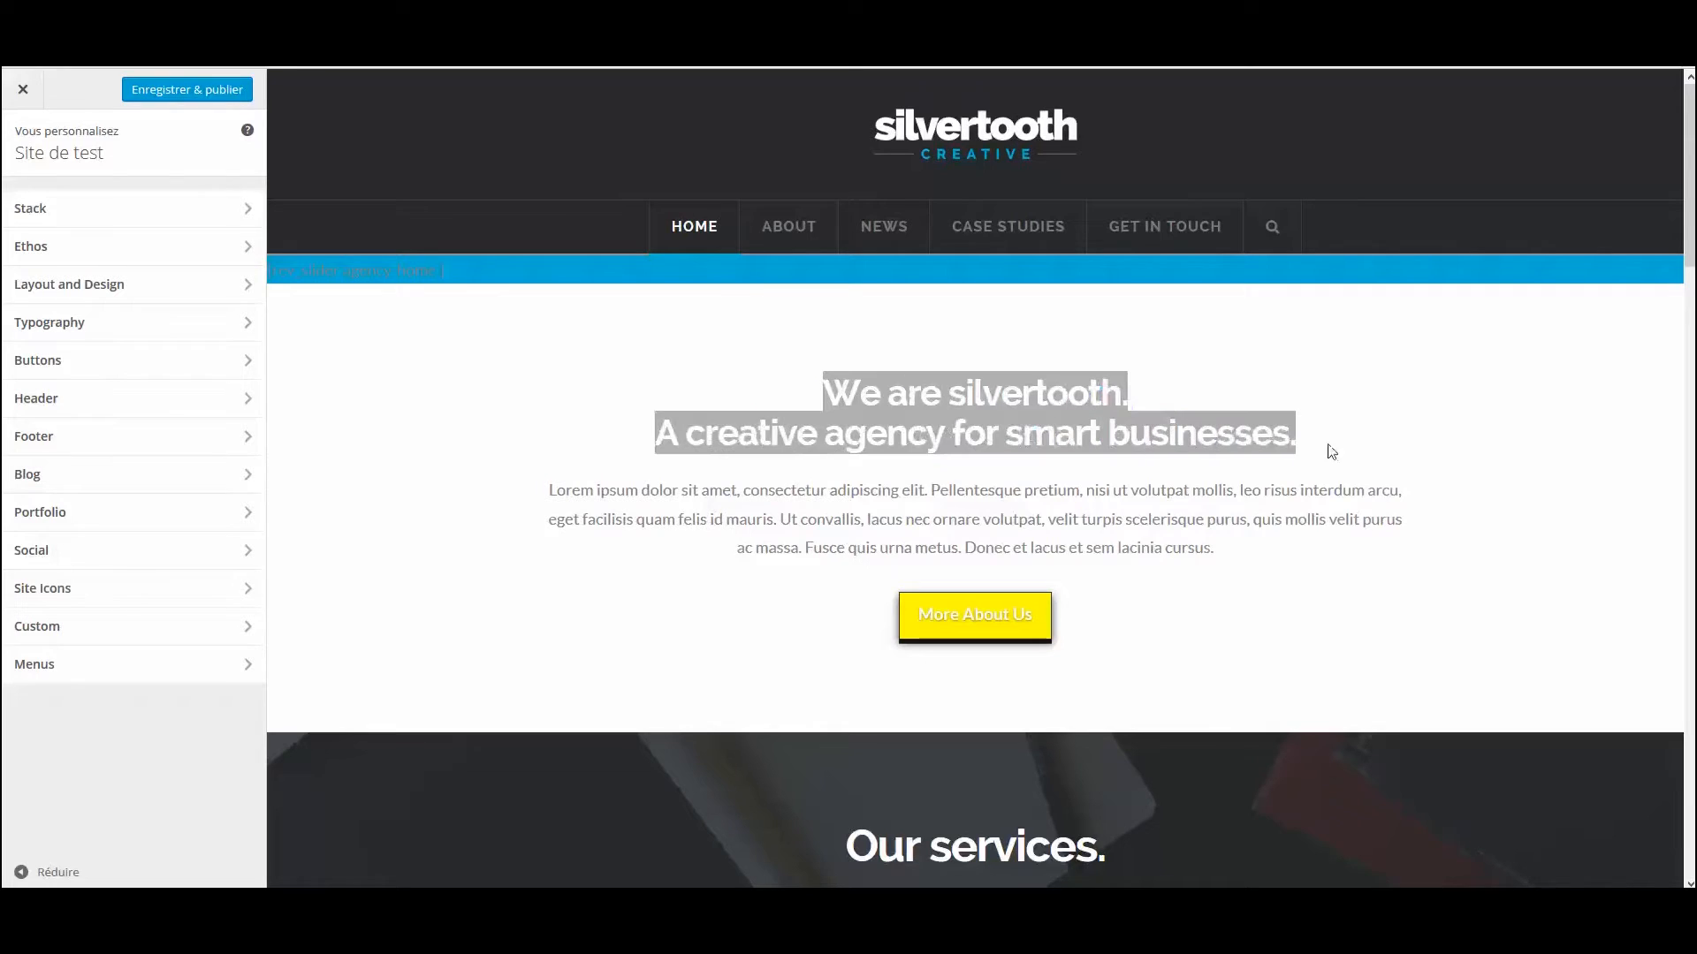
pyautogui.click(999, 419)
pyautogui.moveTo(825, 392); pyautogui.dragTo(1219, 432)
pyautogui.click(1172, 390)
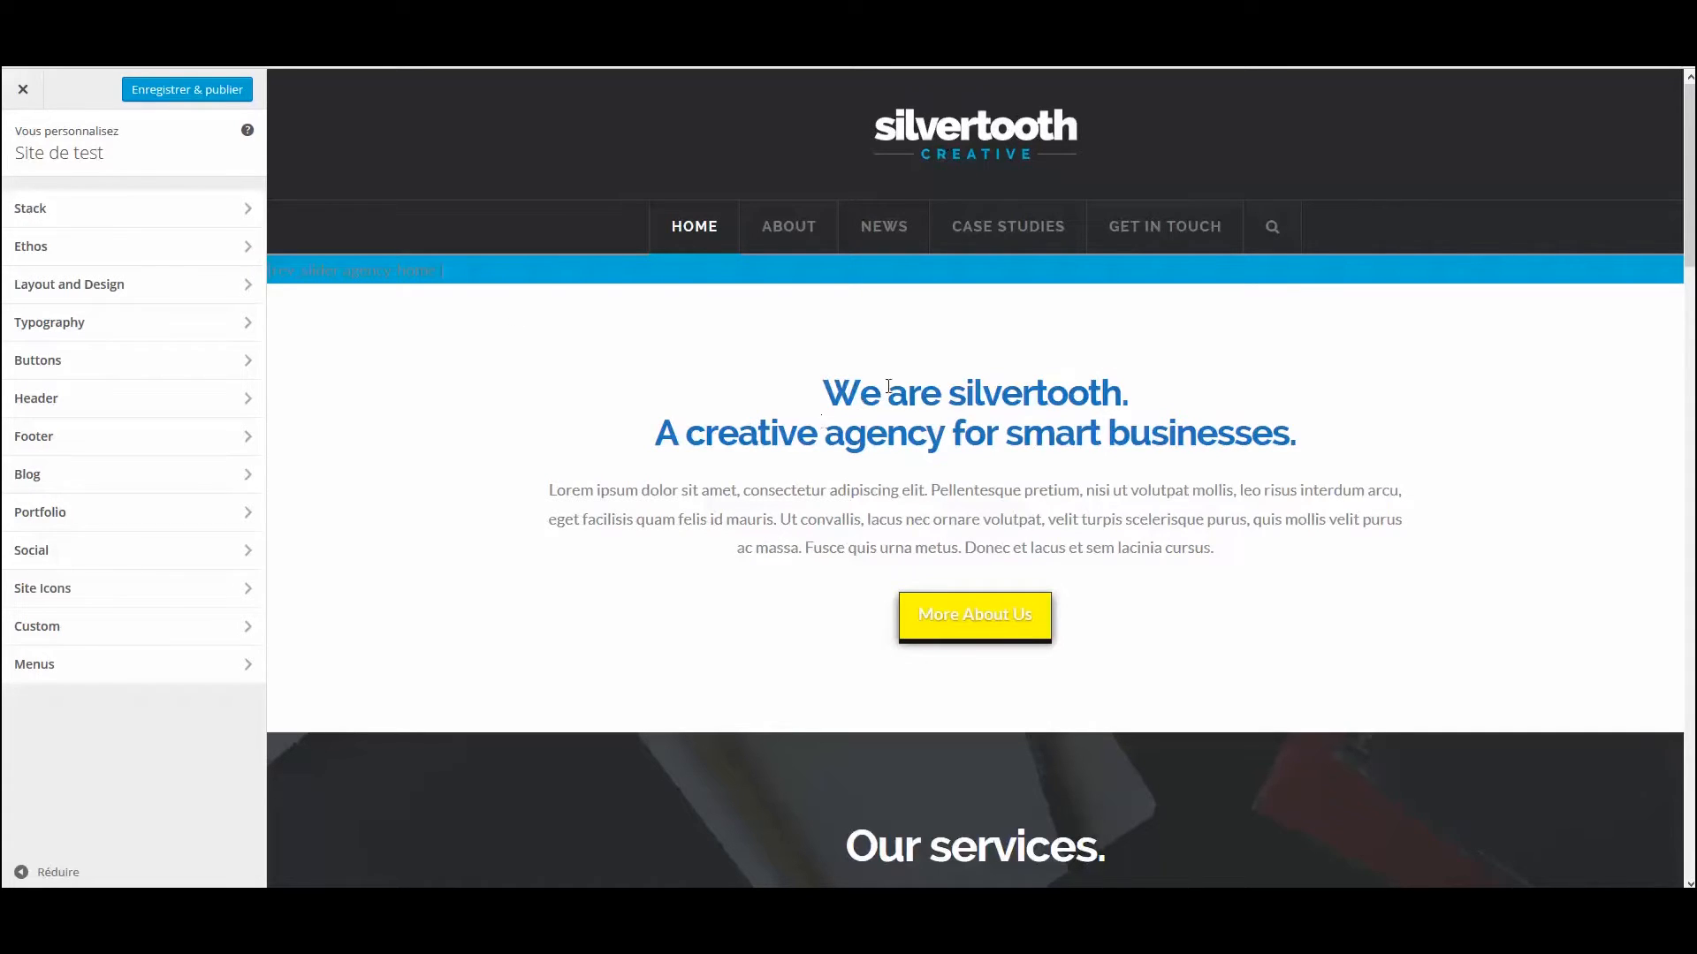
pyautogui.scroll(-20, 875, 416)
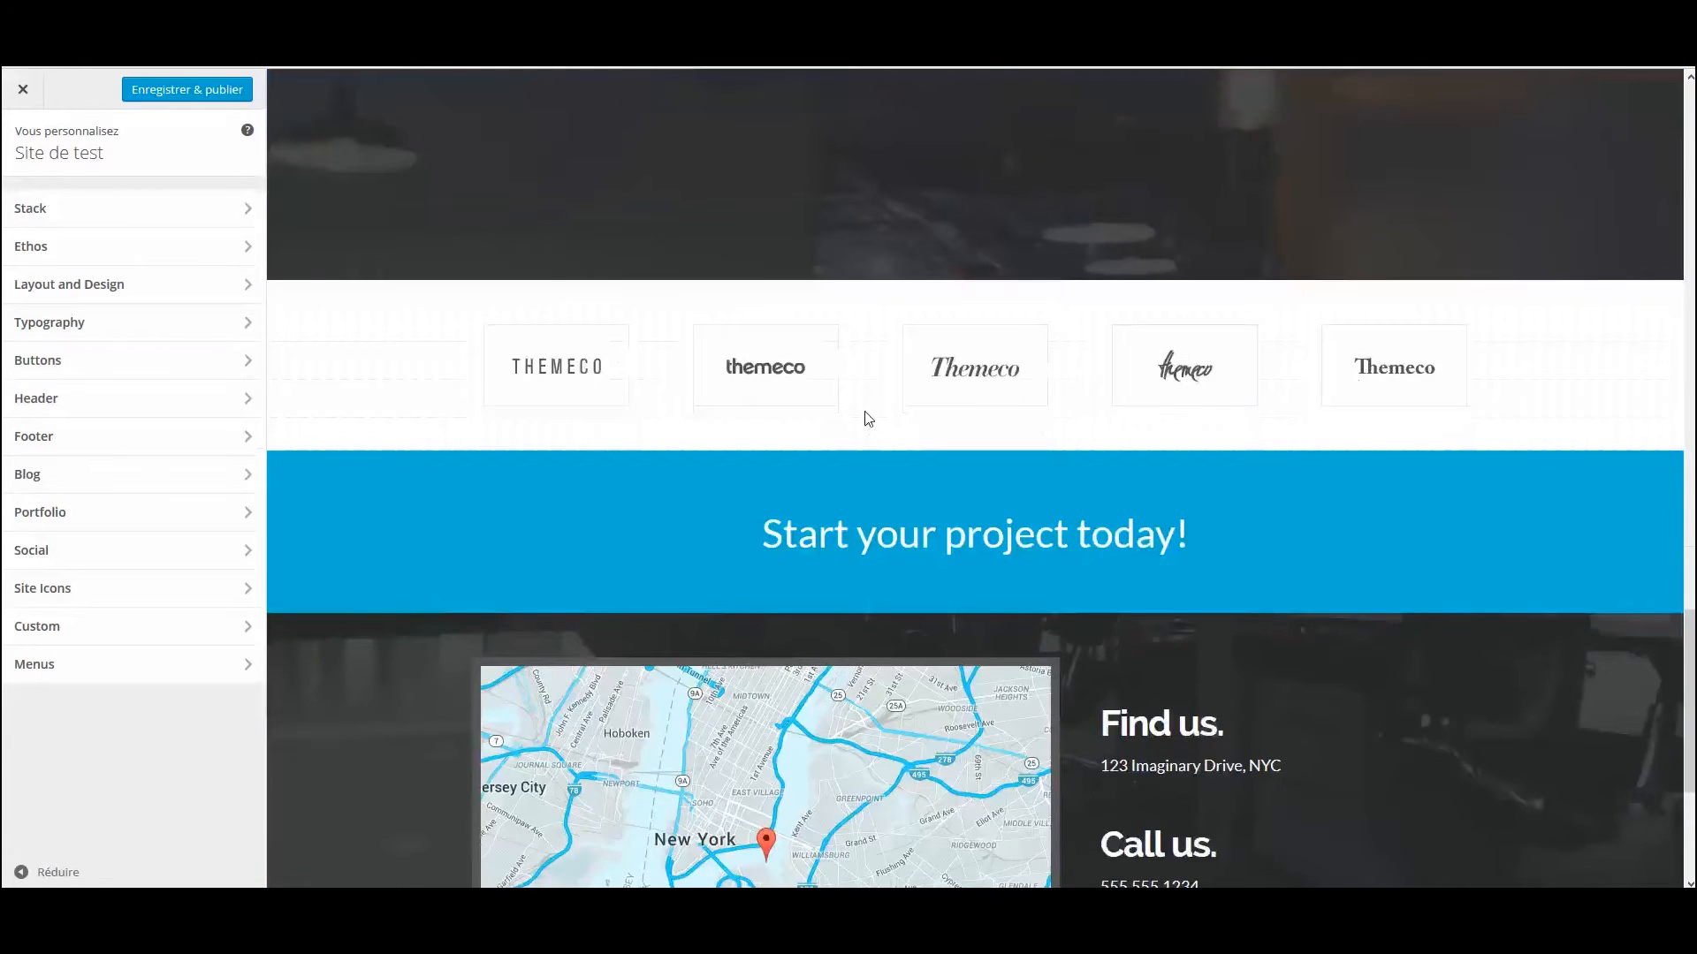
pyautogui.scroll(10, 869, 418)
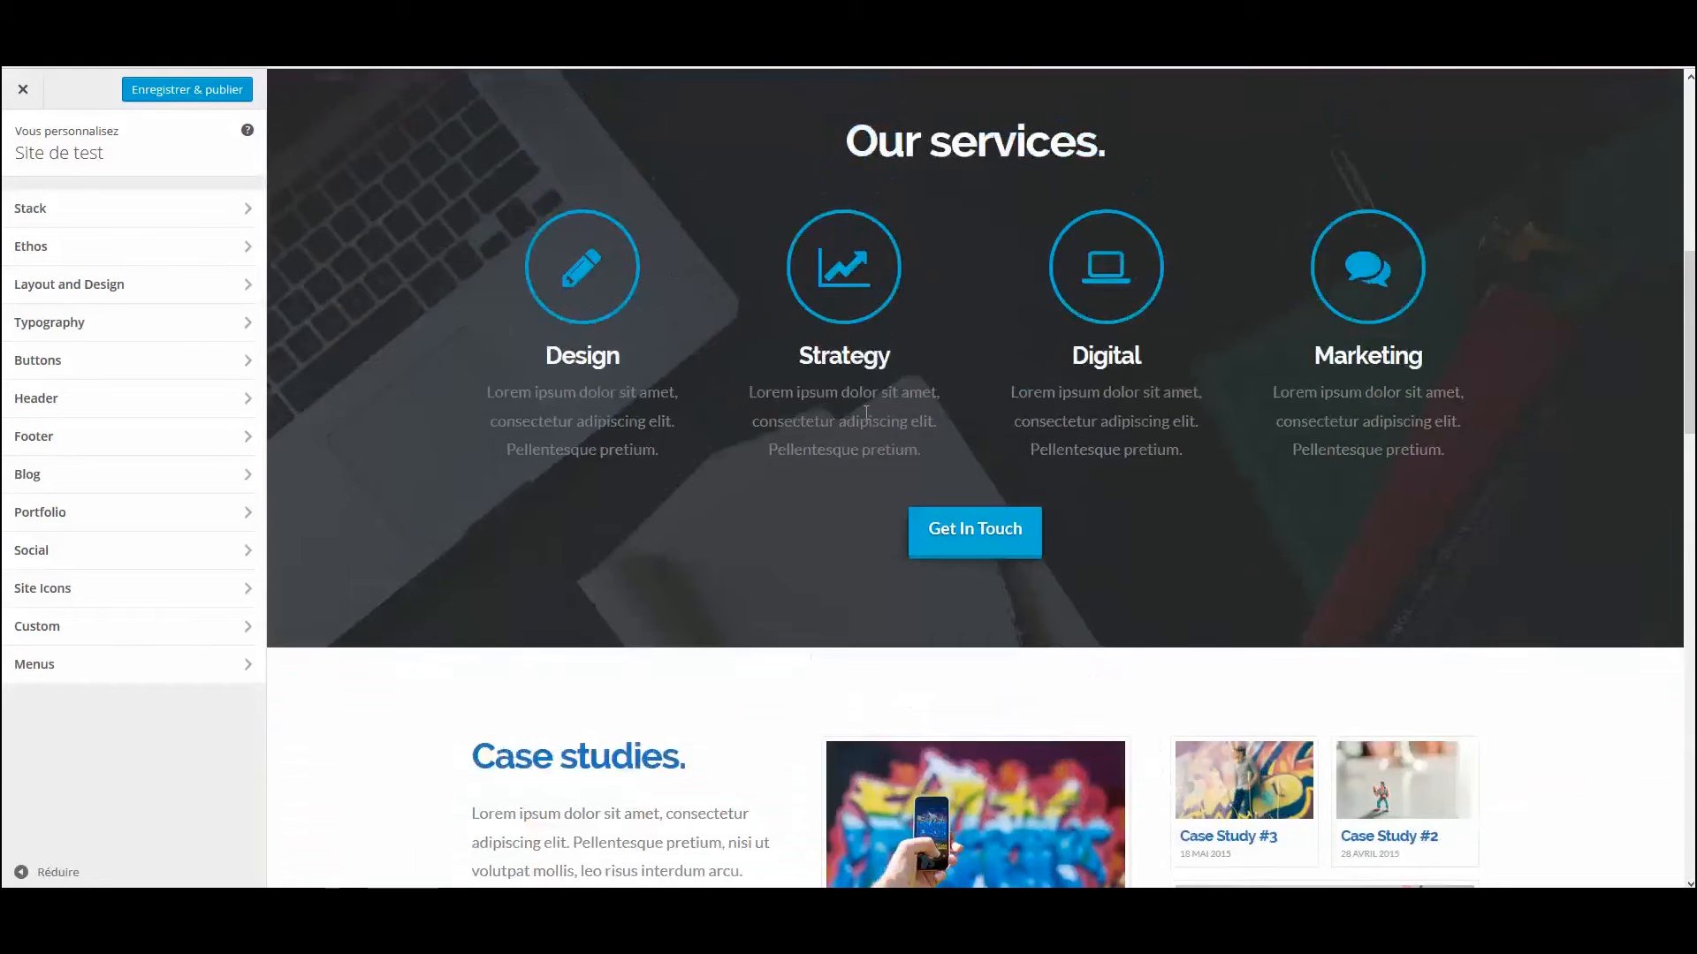
pyautogui.scroll(8, 849, 483)
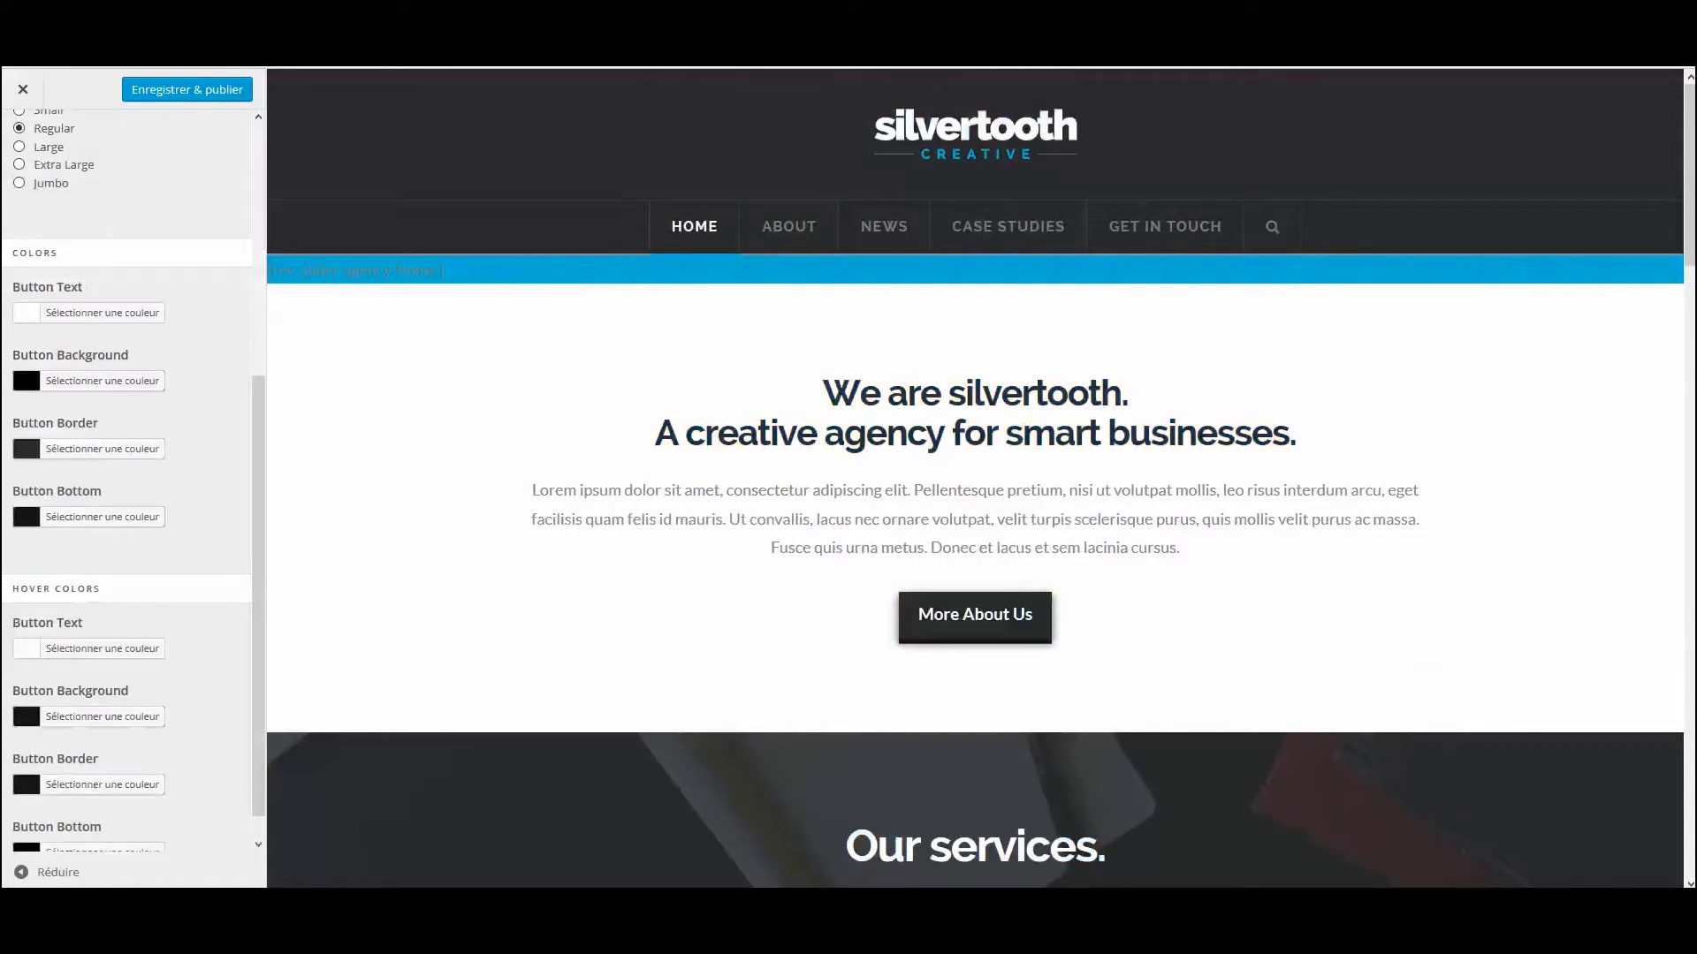
# Reload the customizer, discarding the unsaved appearance changes.
pyautogui.press('F5')
pyautogui.press('Return')
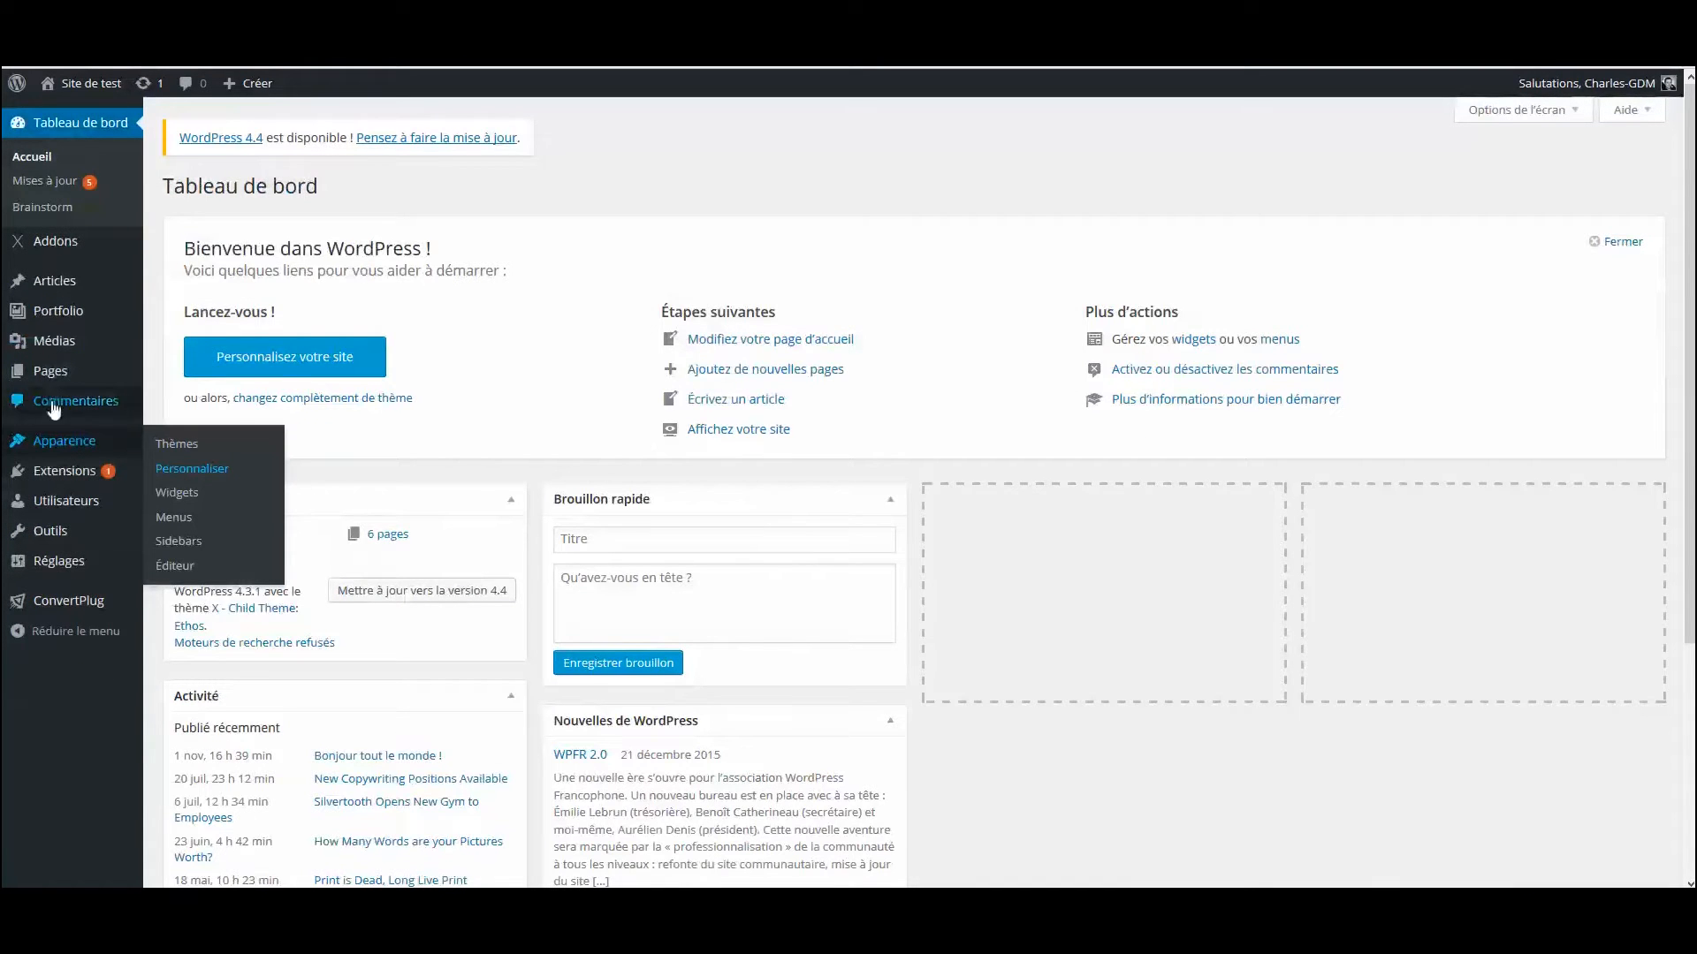
# From the dashboard's list of all pages, open the Home page for editing with Cornerstone.
pyautogui.moveTo(41, 377)
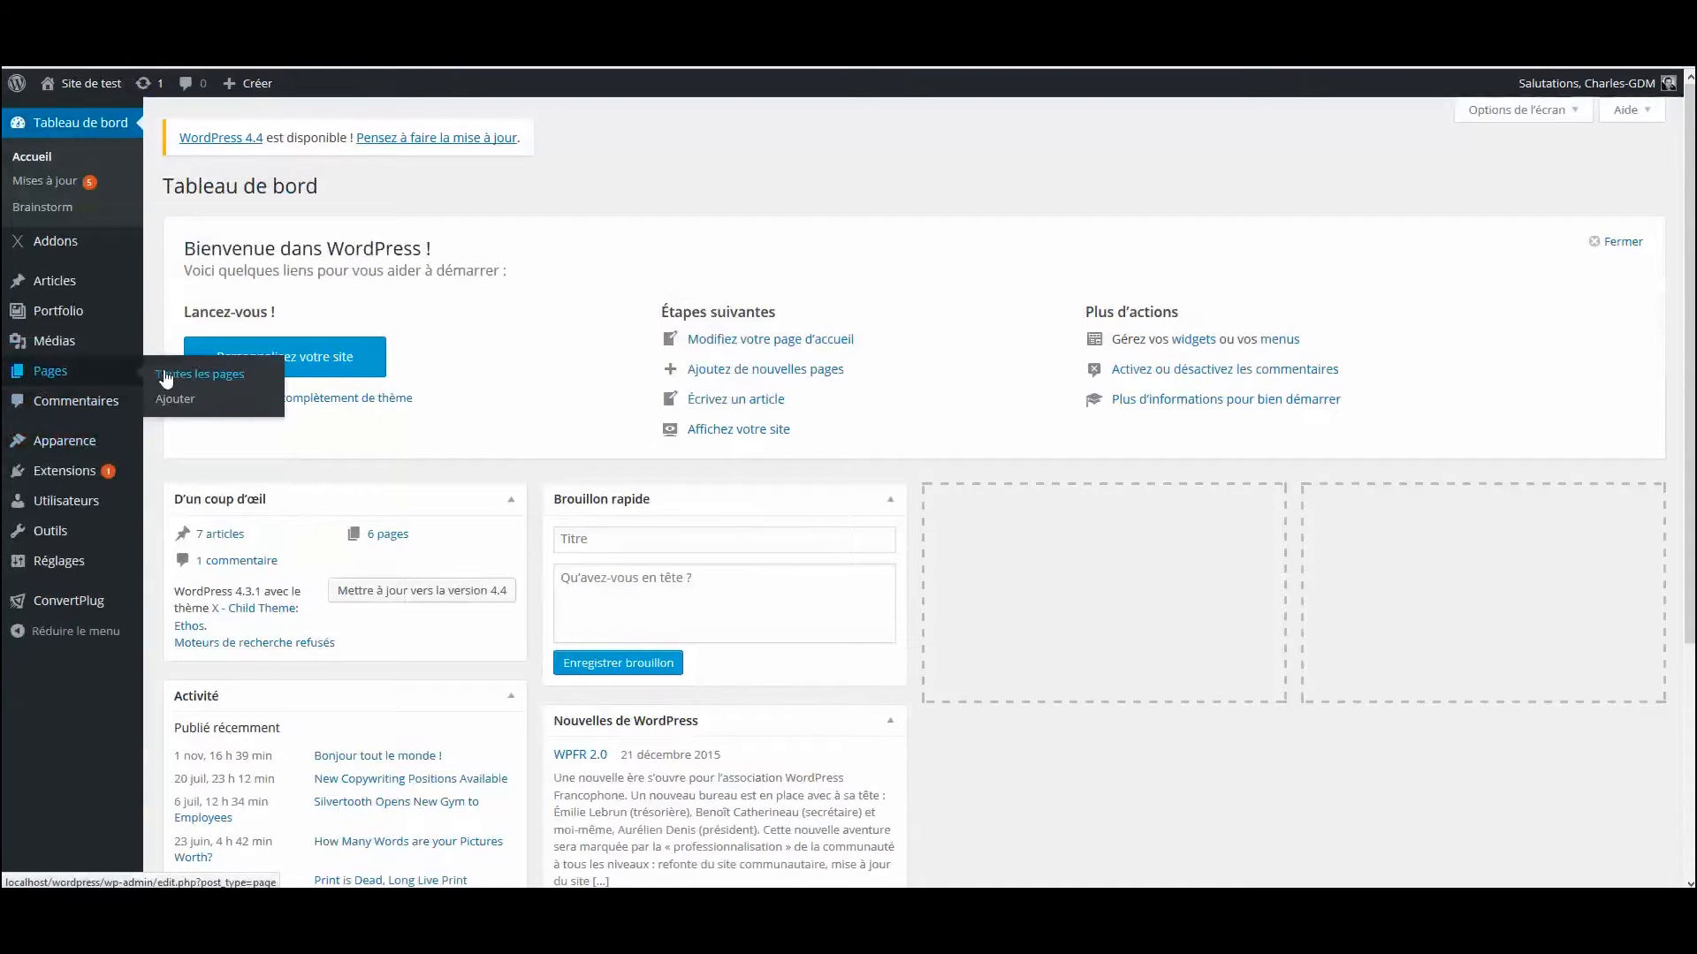
pyautogui.click(51, 371)
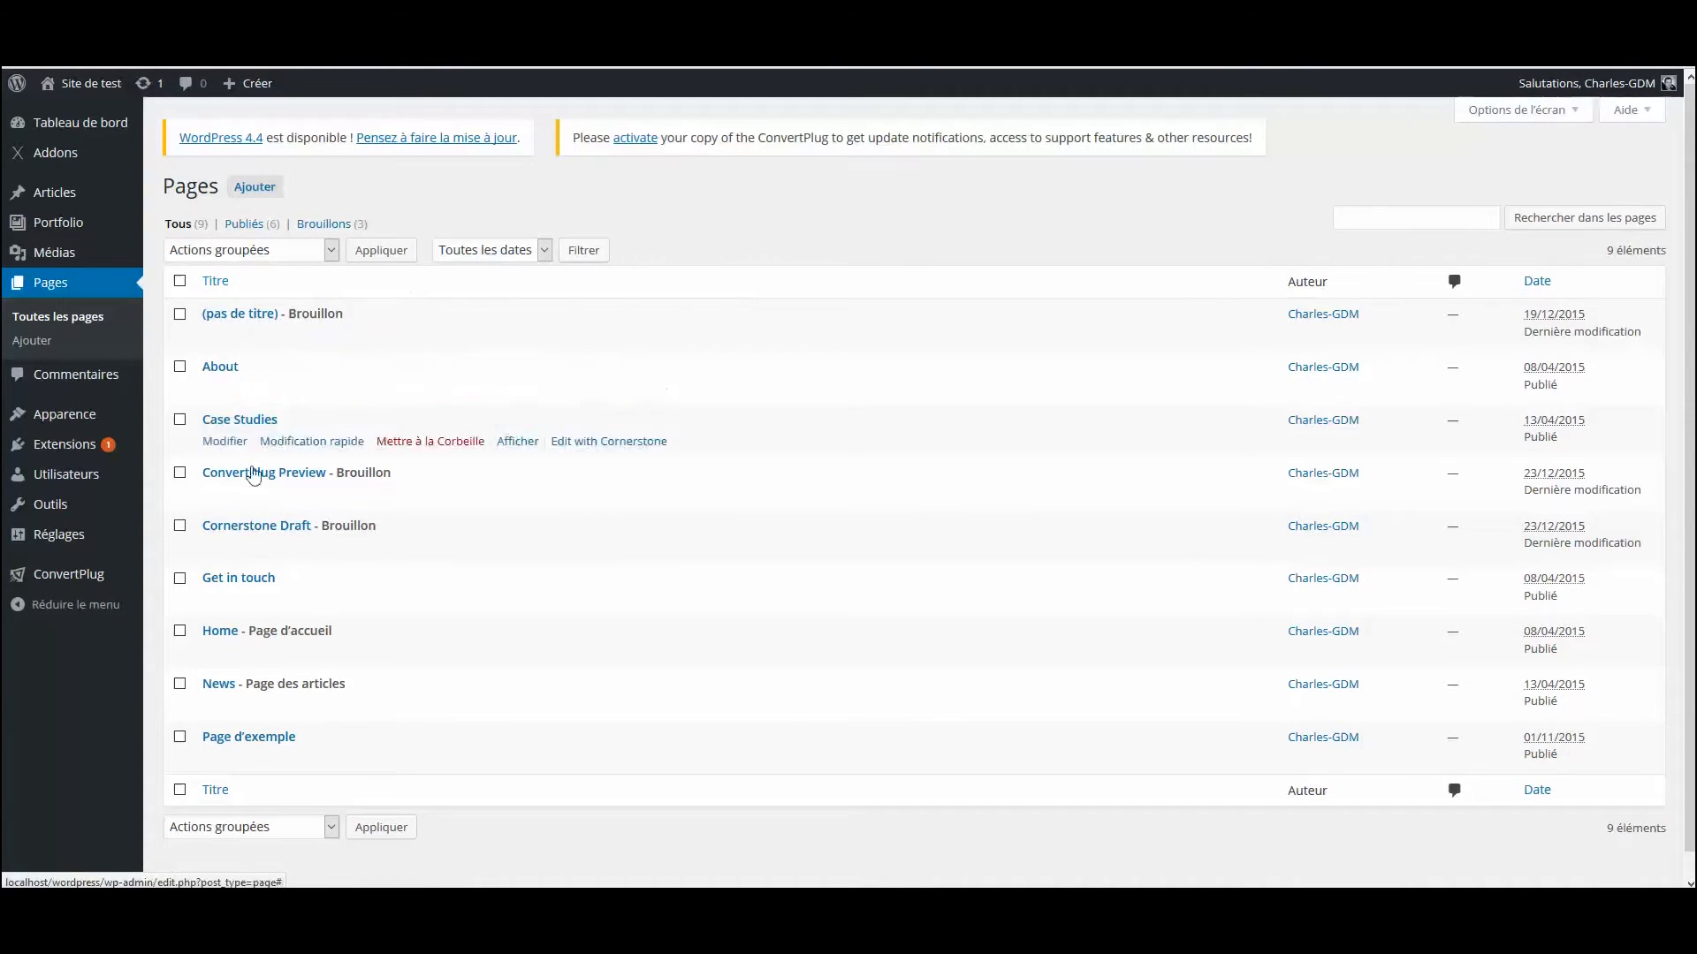
pyautogui.click(224, 654)
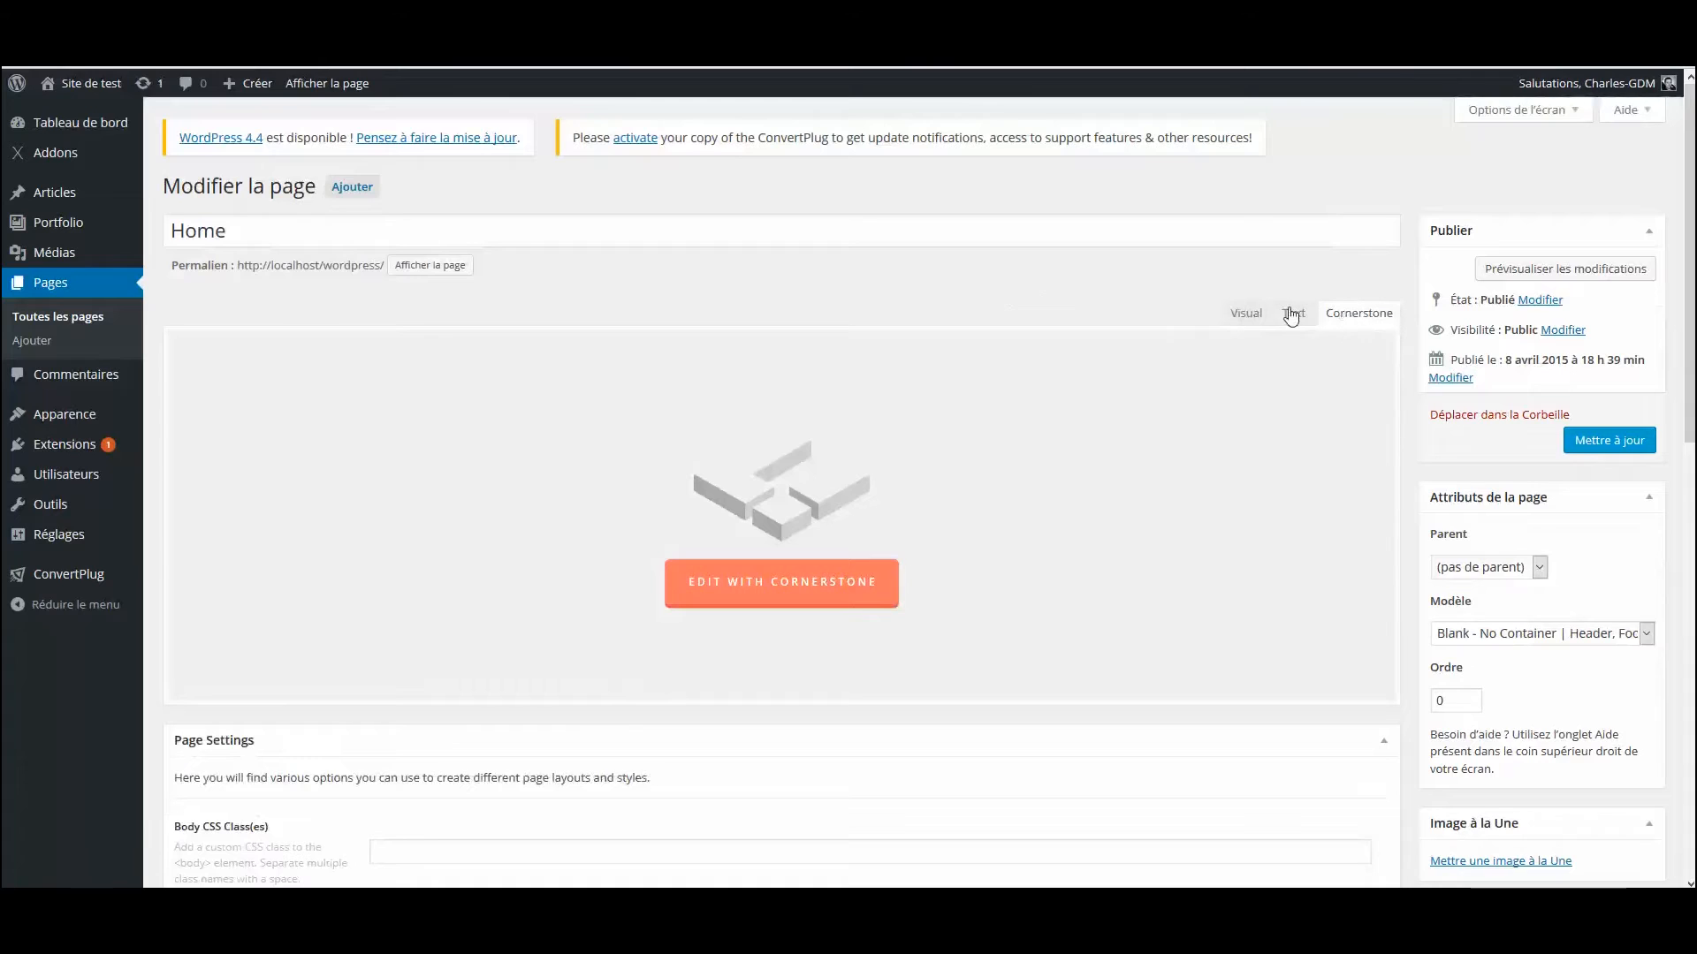
pyautogui.click(797, 584)
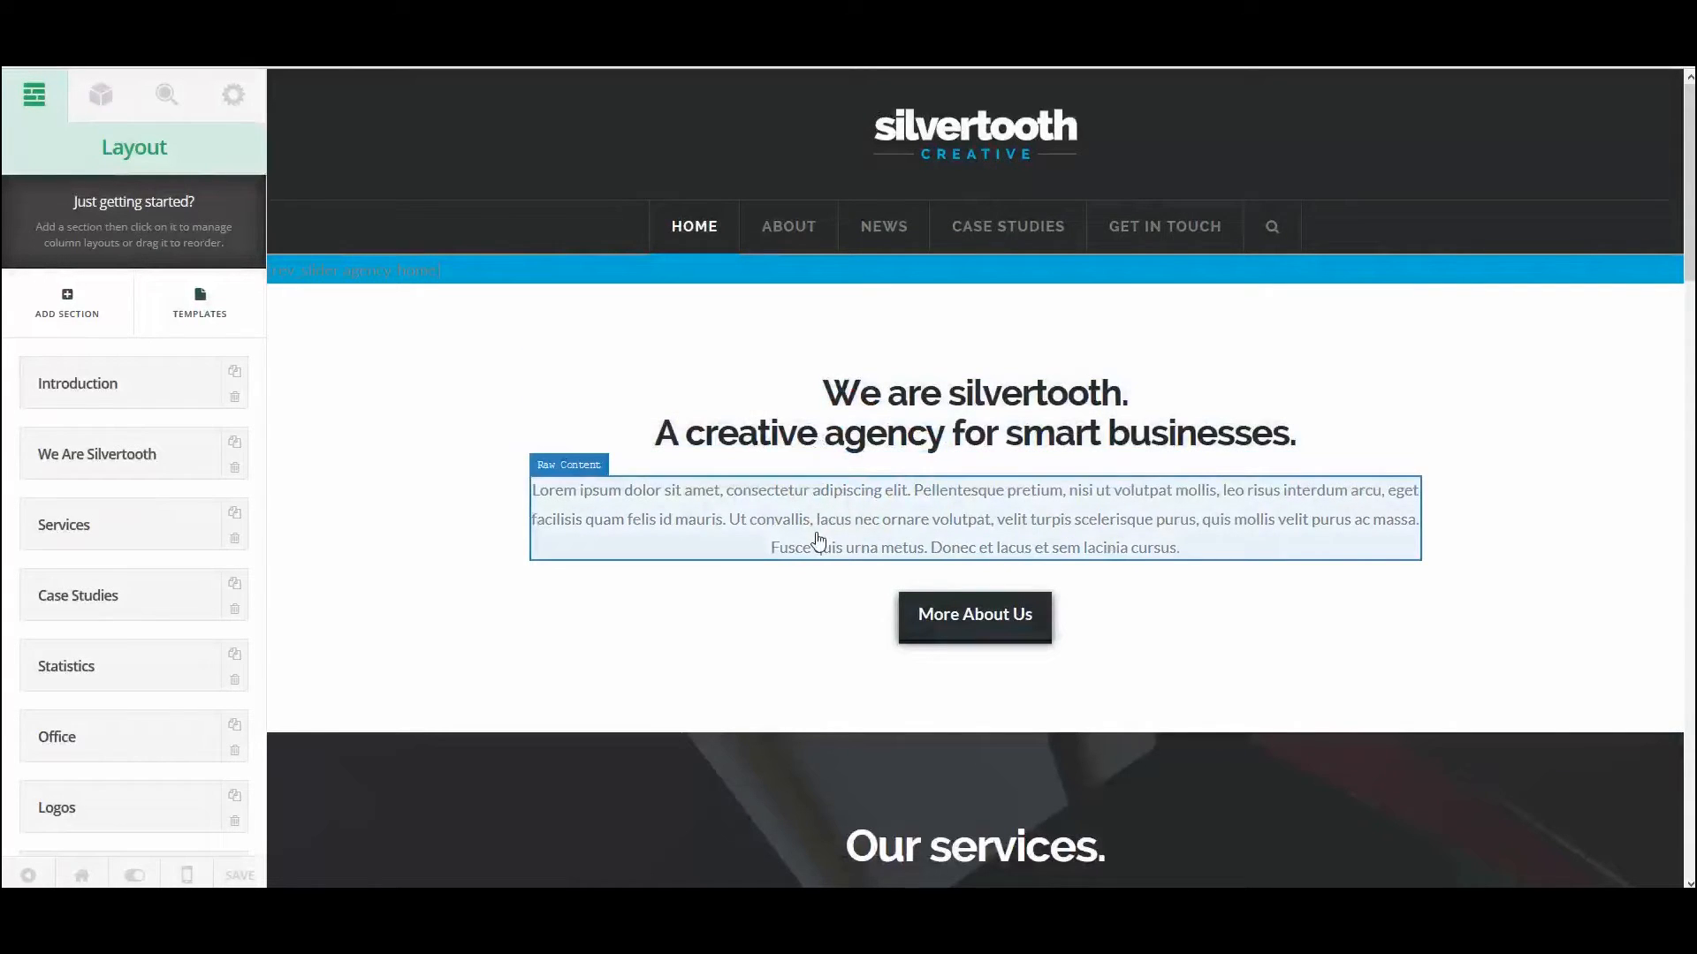
# Examine the Home page's layout sections, such as We Are Silvertooth, Services and Case Studies, against their matching parts in the preview.
pyautogui.scroll(-3, 106, 327)
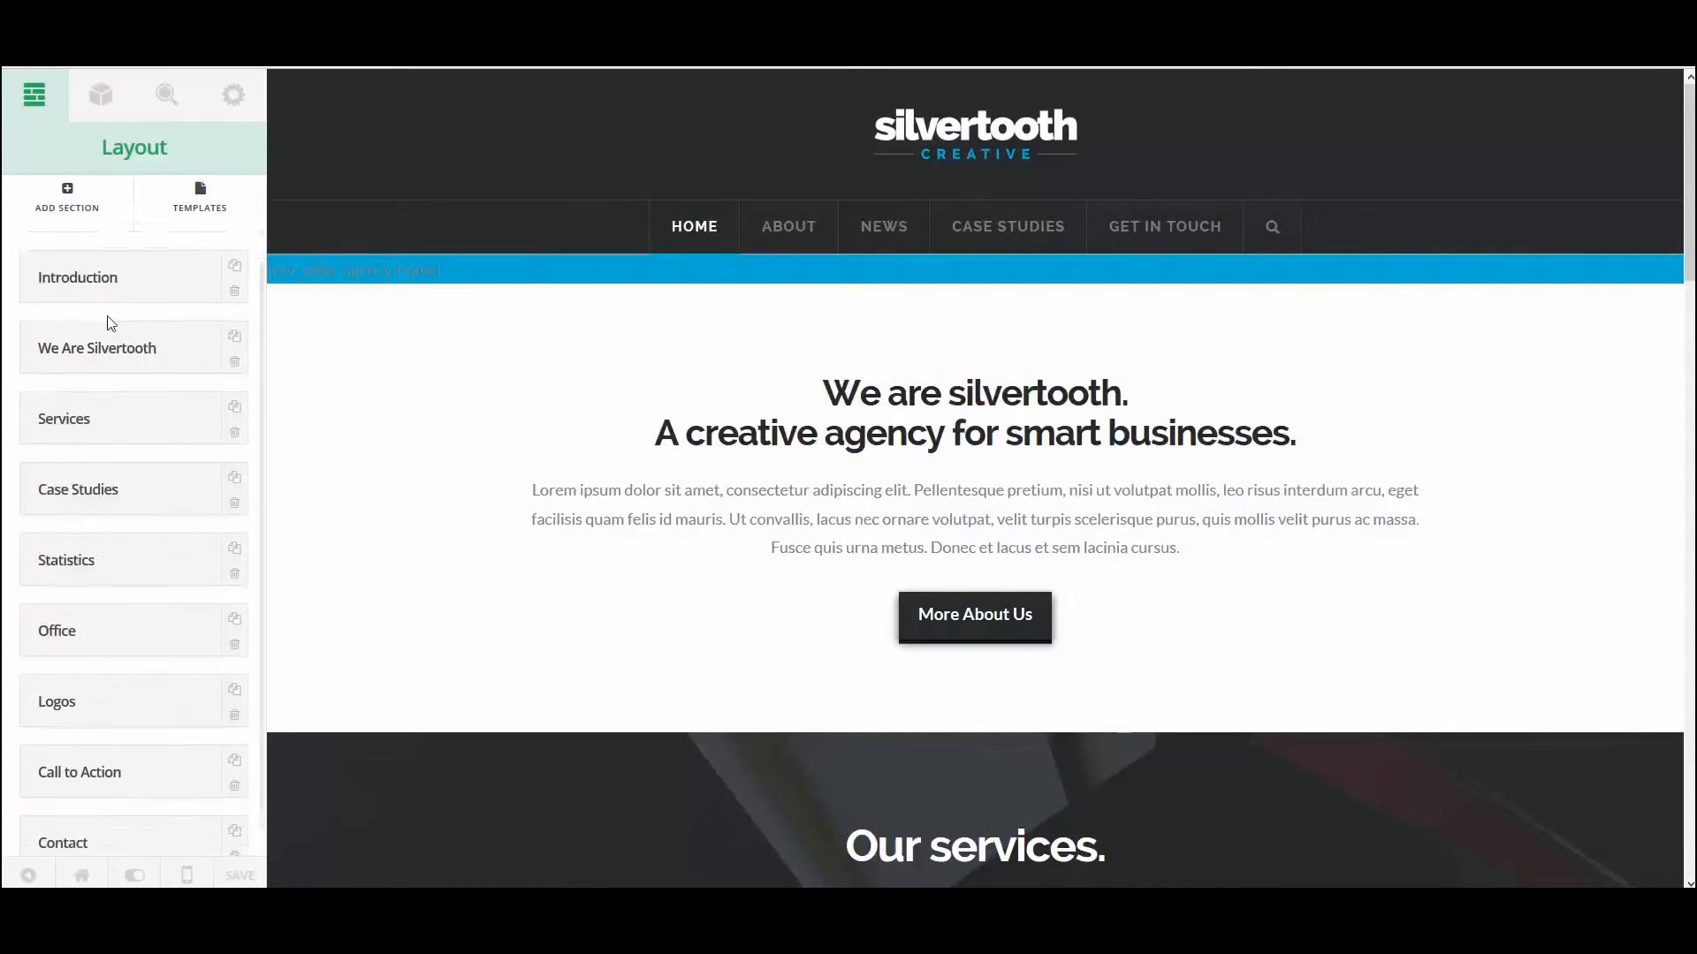
pyautogui.scroll(3, 10, 623)
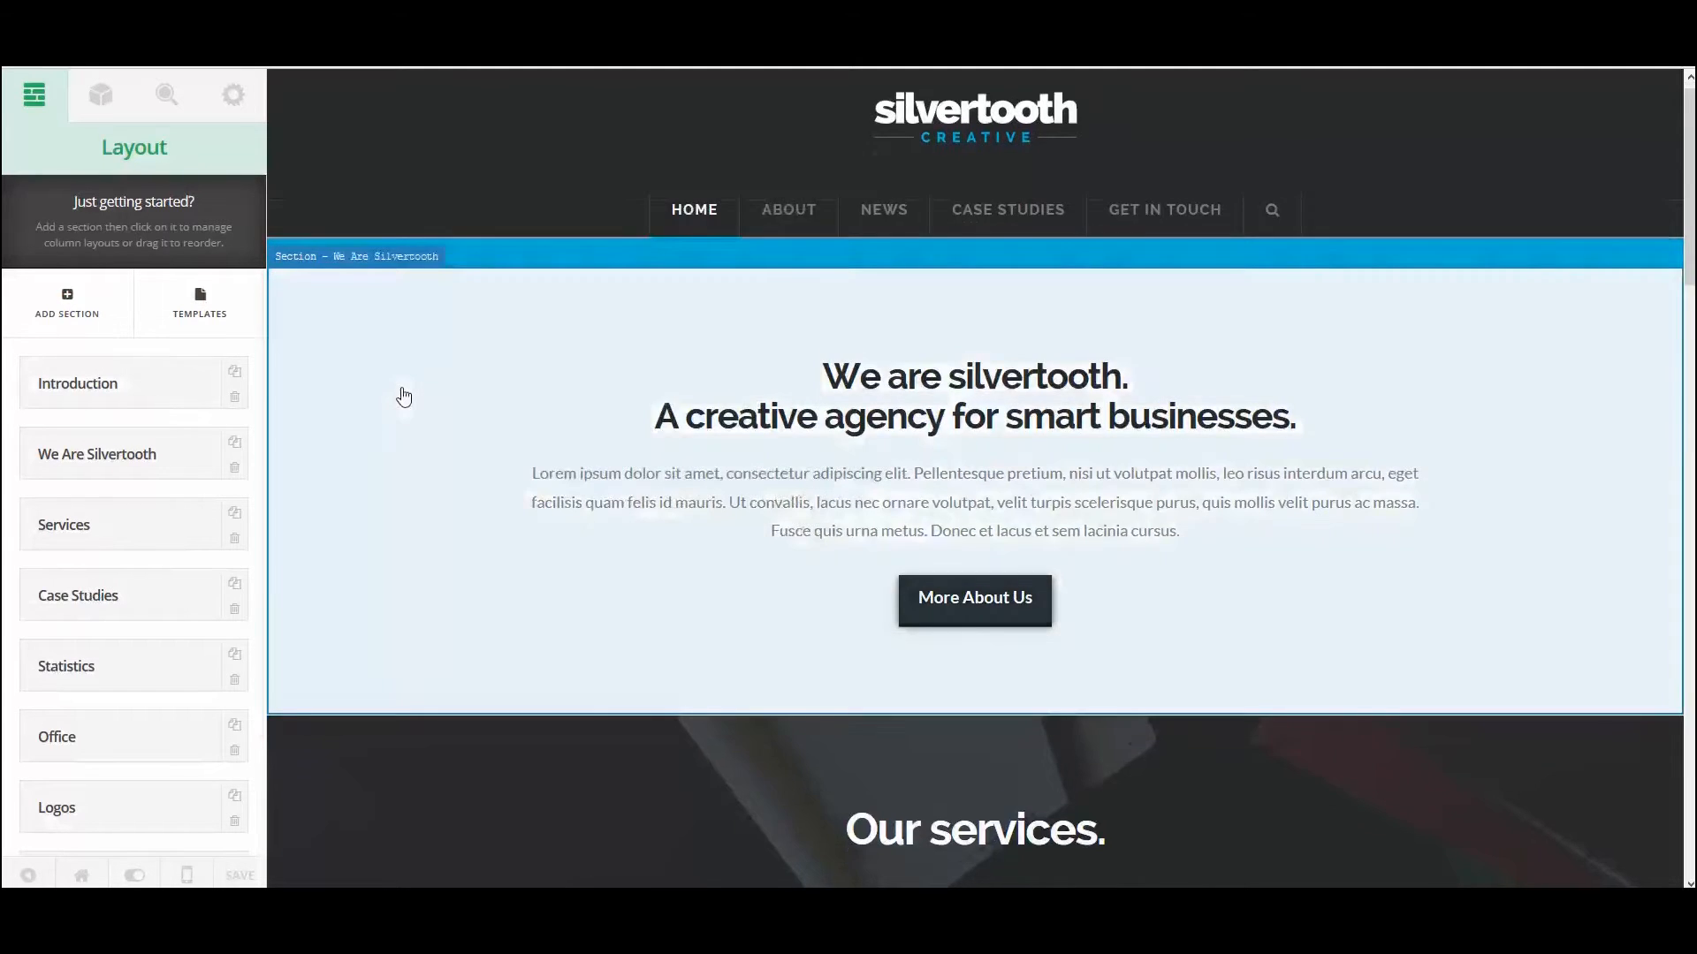
pyautogui.scroll(-5, 401, 394)
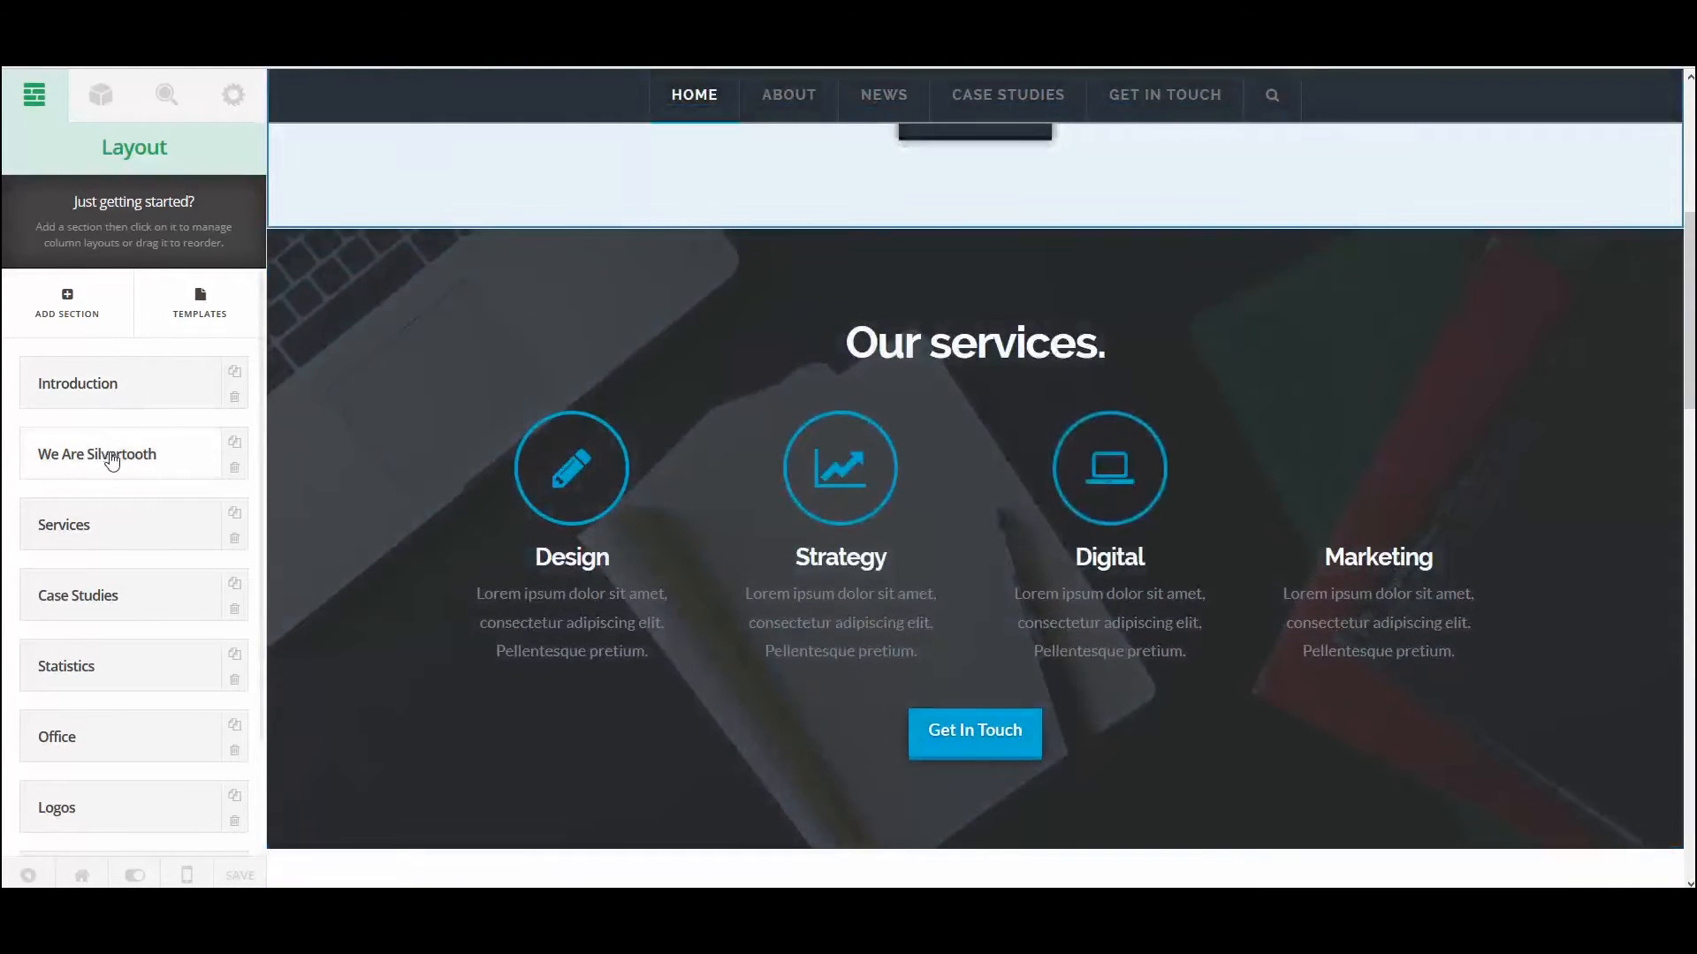
pyautogui.scroll(3, 437, 428)
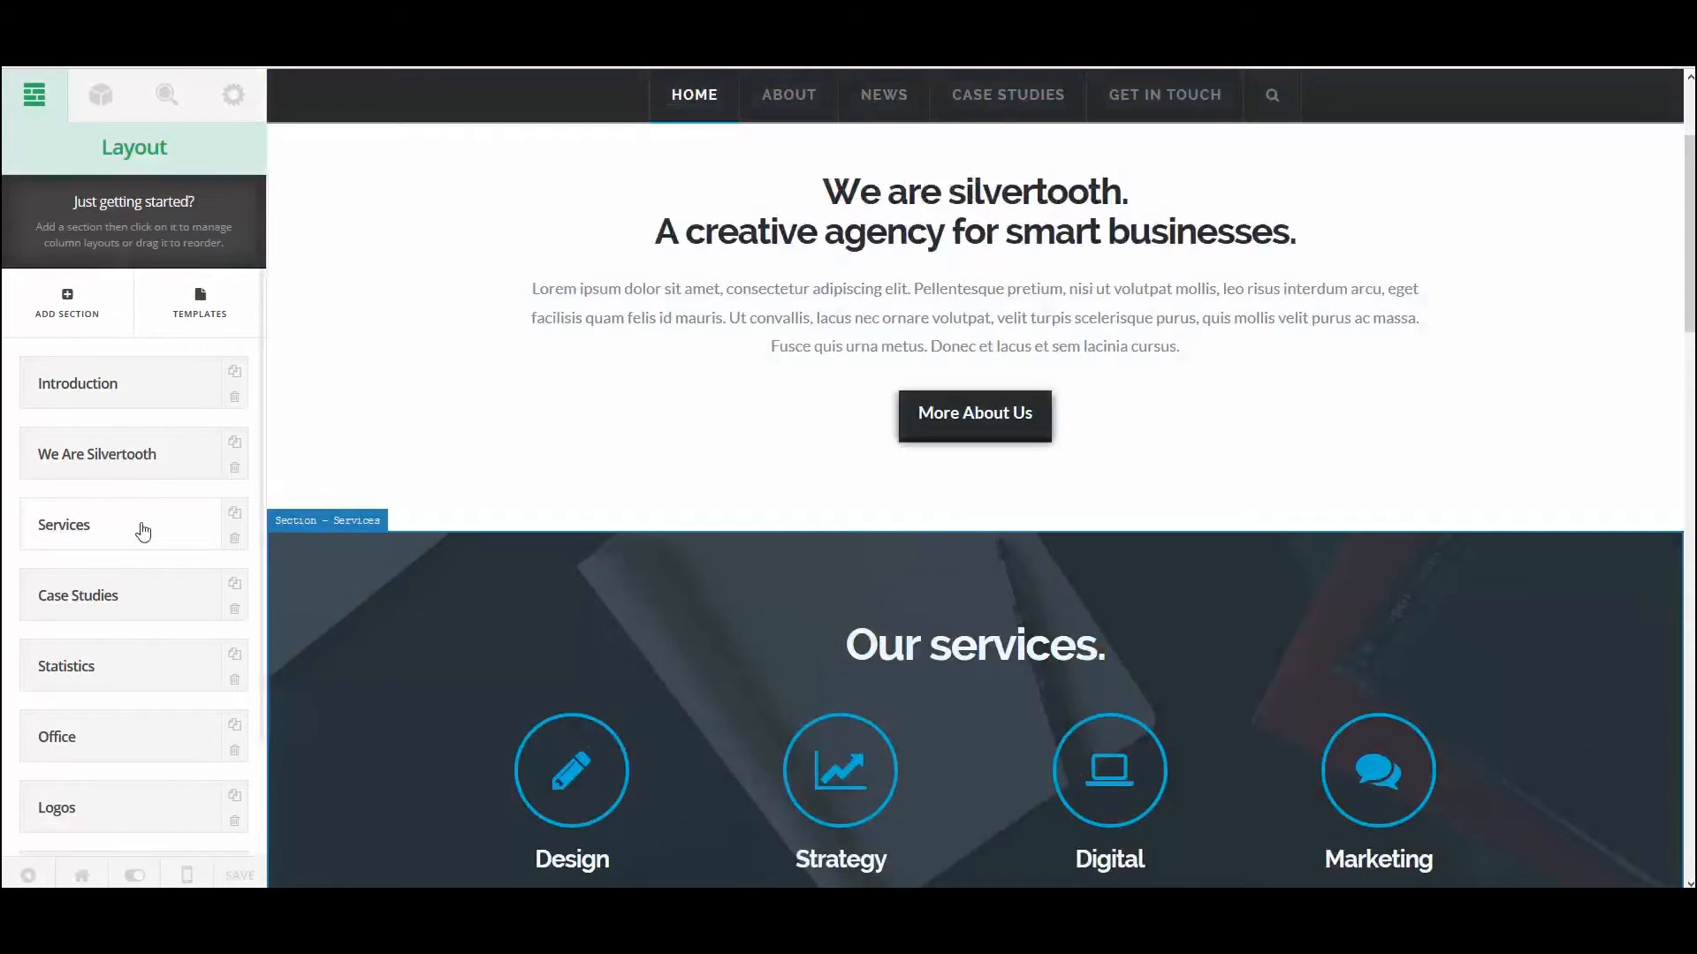
pyautogui.scroll(-10, 477, 420)
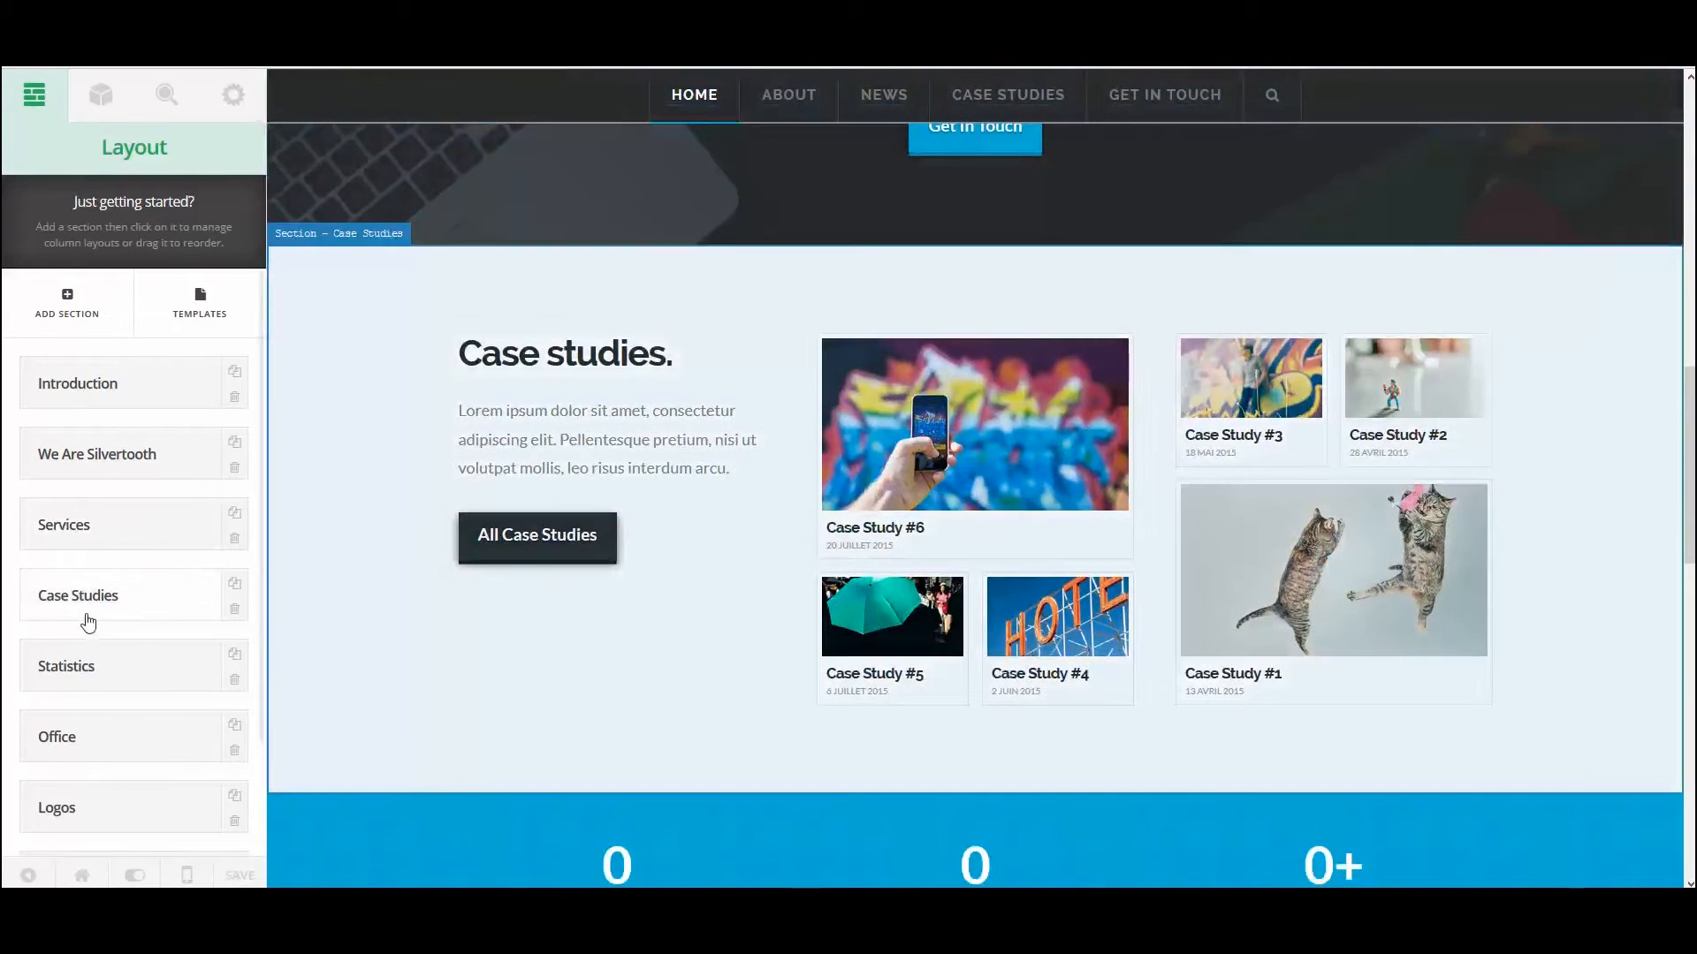
pyautogui.scroll(8, 542, 617)
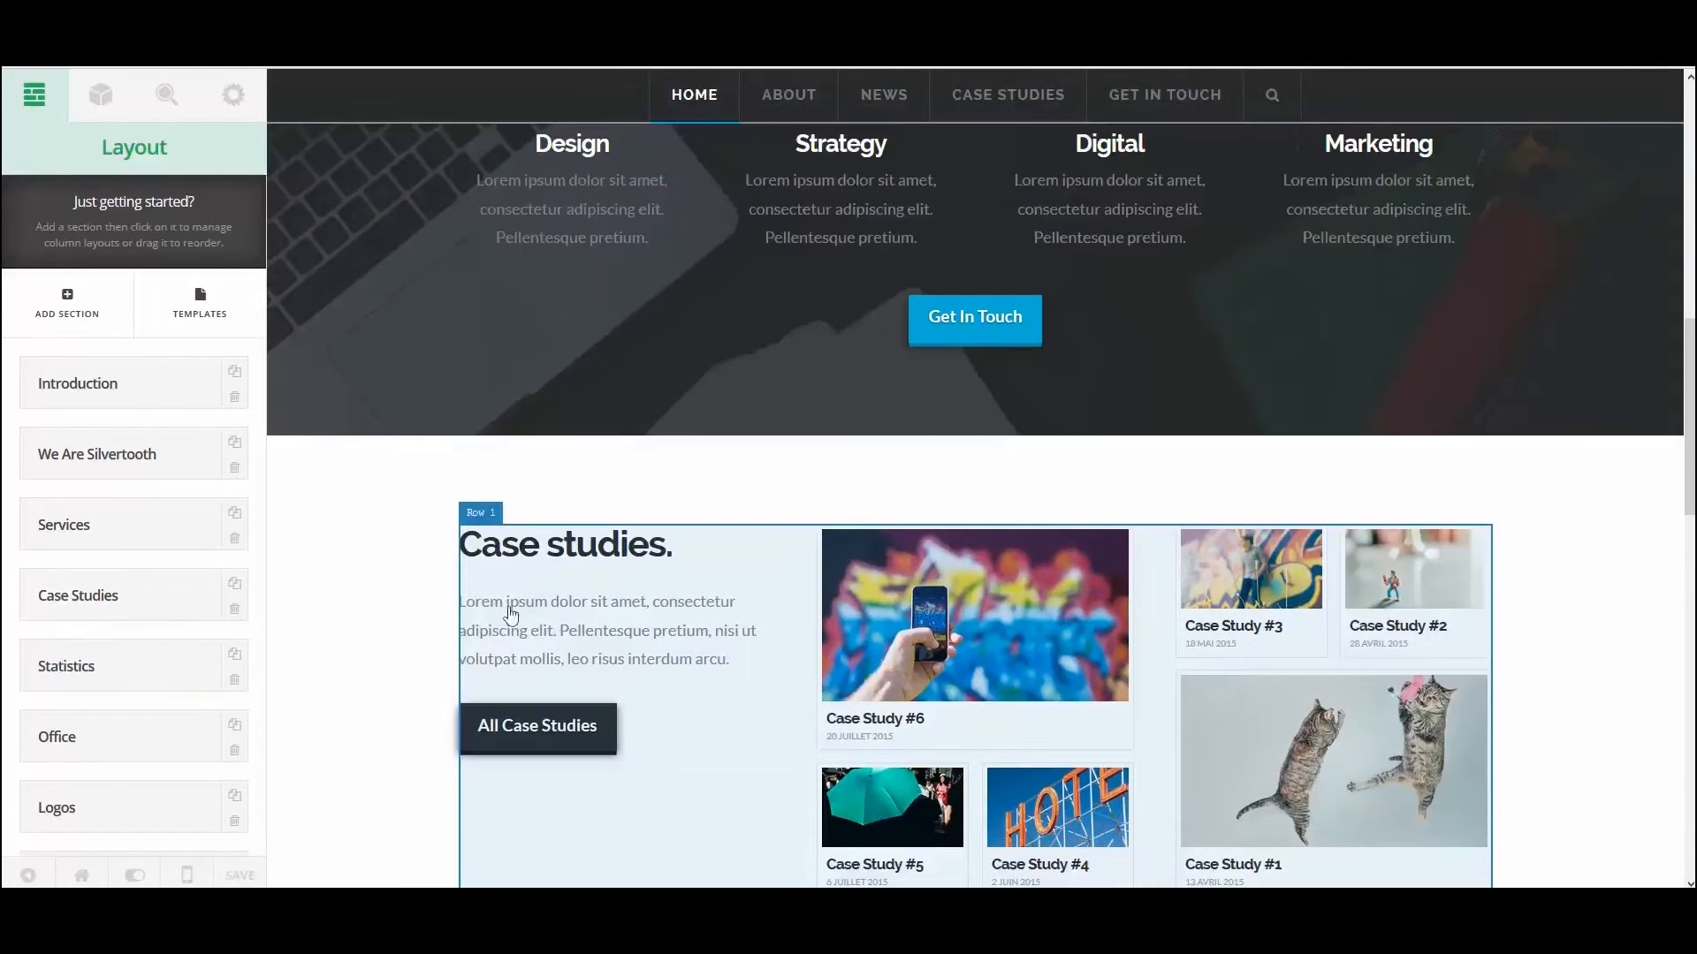
pyautogui.scroll(4, 335, 414)
pyautogui.scroll(-11, 465, 503)
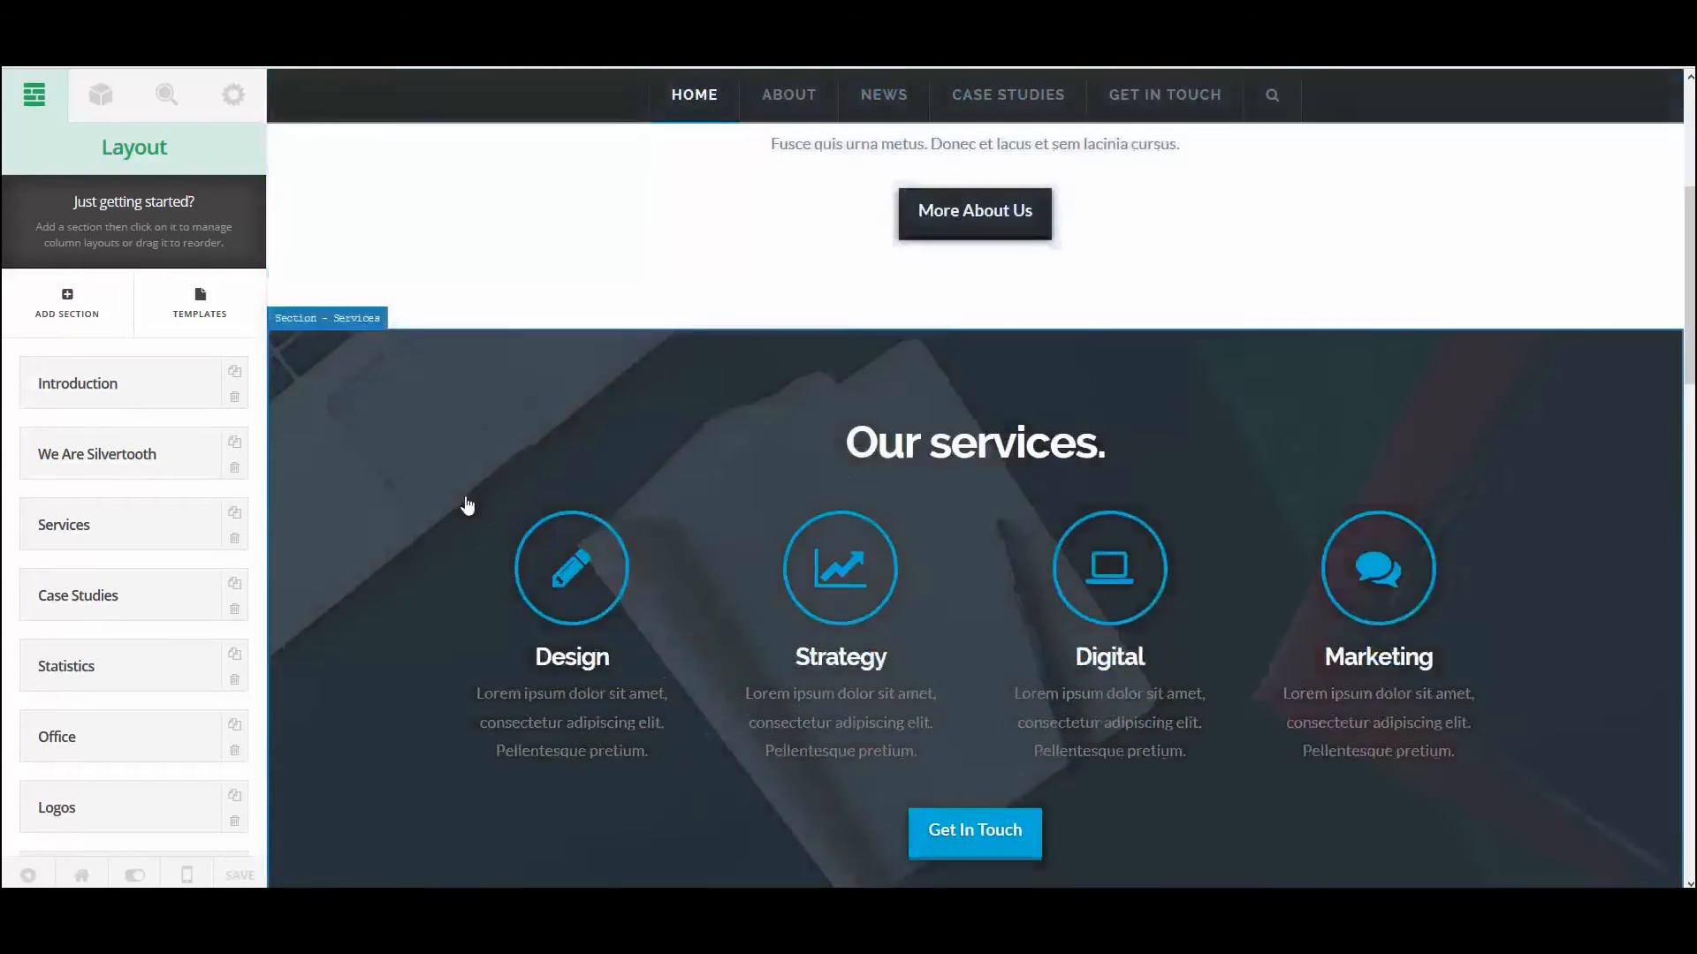
pyautogui.scroll(1, 464, 495)
pyautogui.scroll(4, 463, 496)
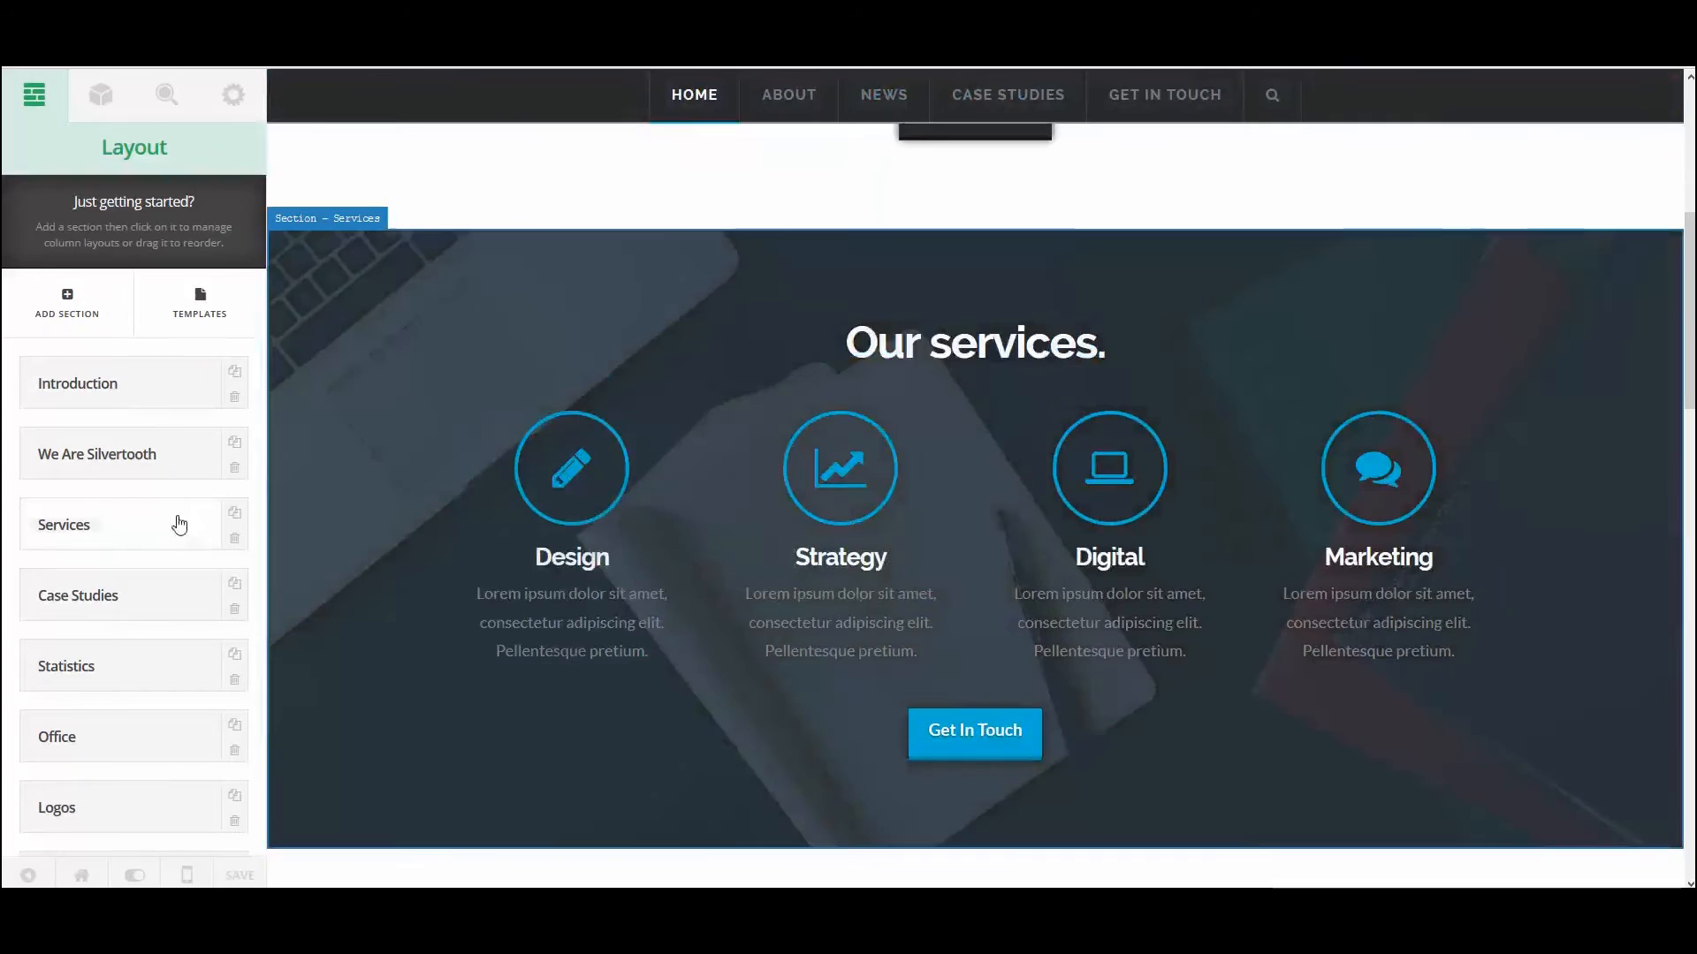
# In the Services section, review the rows' column layouts and set Row 3 to two 1/2 columns.
pyautogui.click(119, 527)
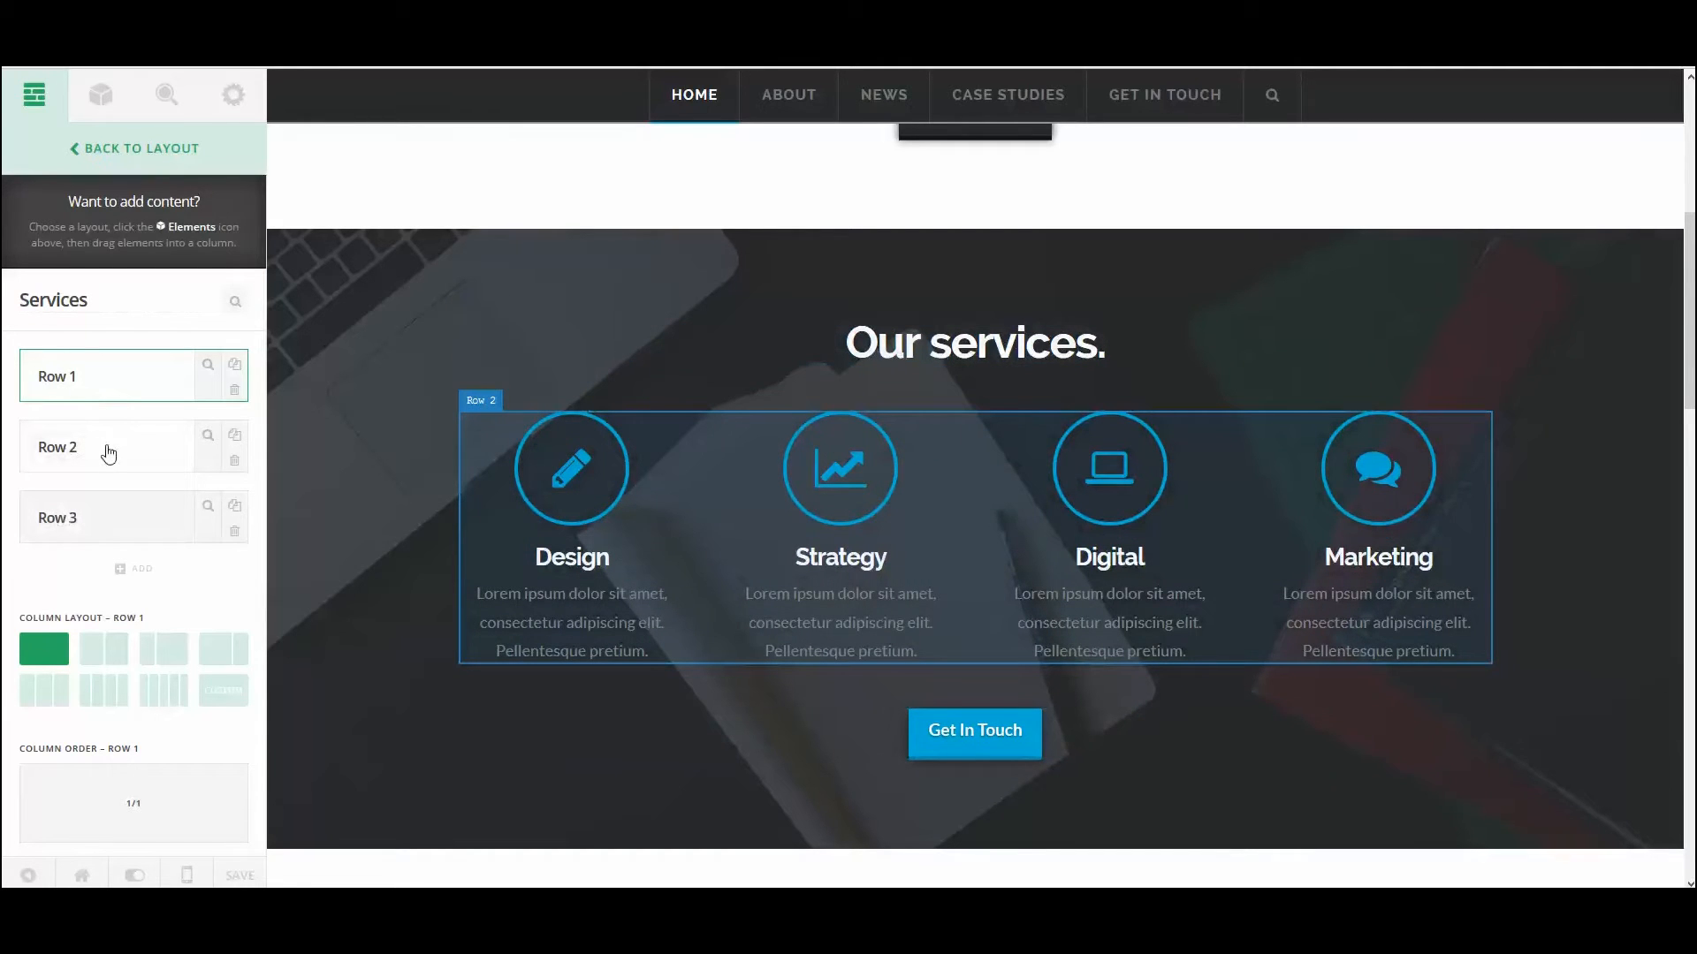
pyautogui.moveTo(51, 626)
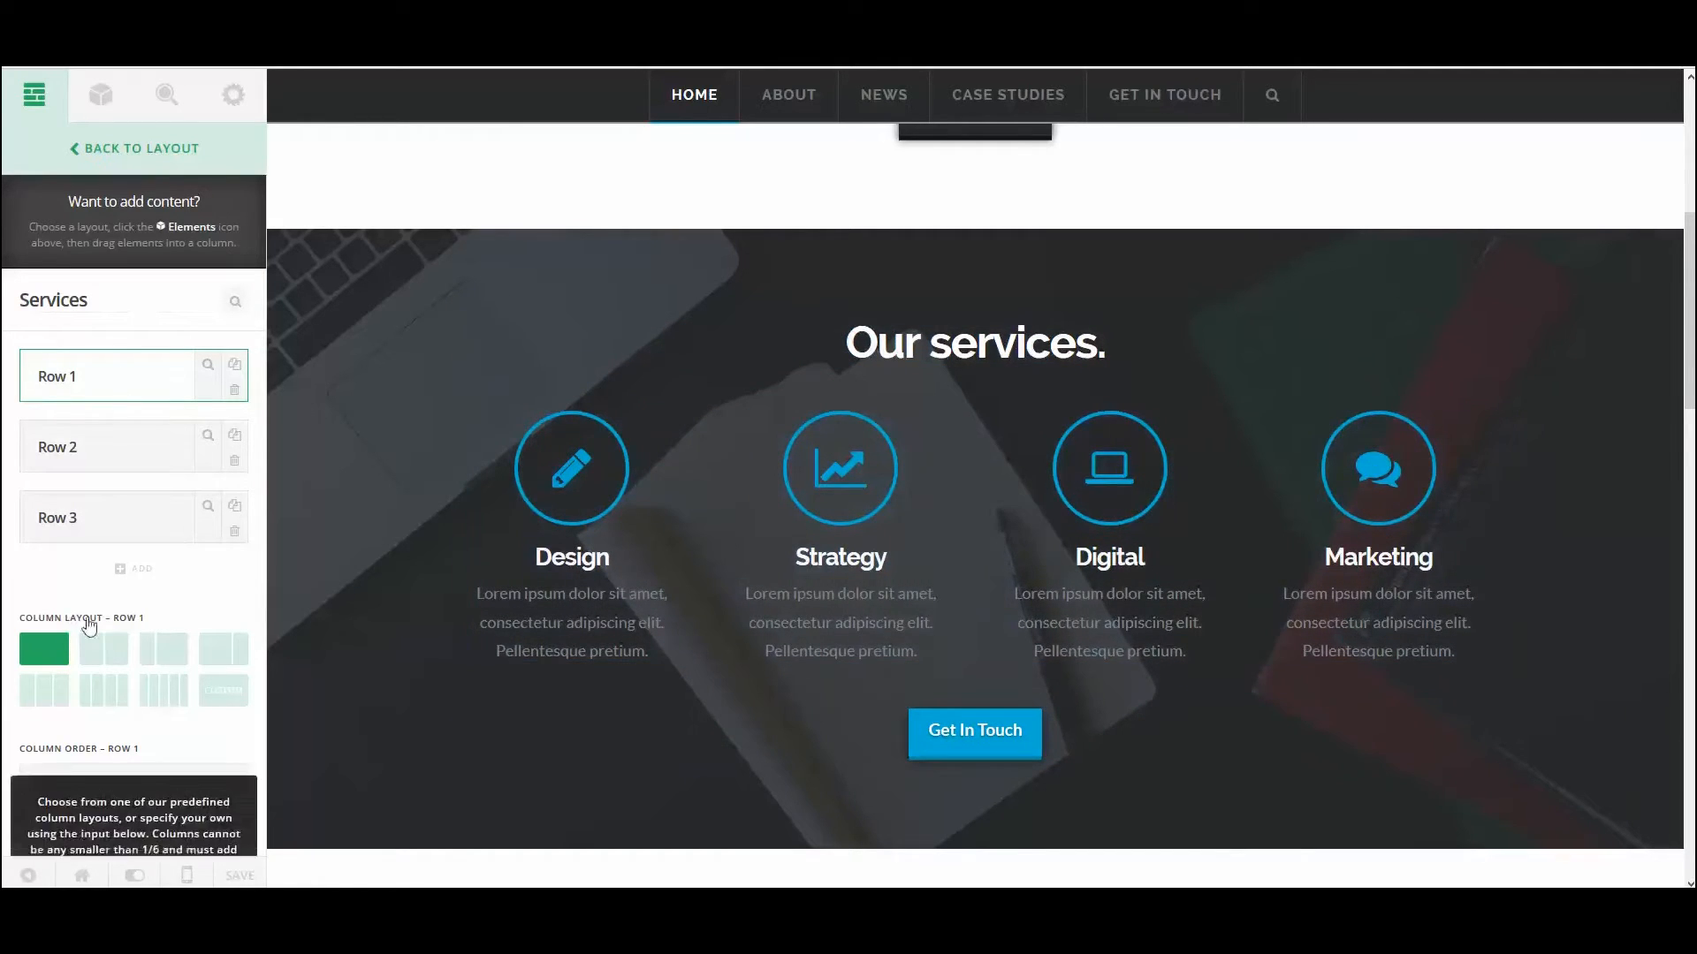
pyautogui.click(122, 441)
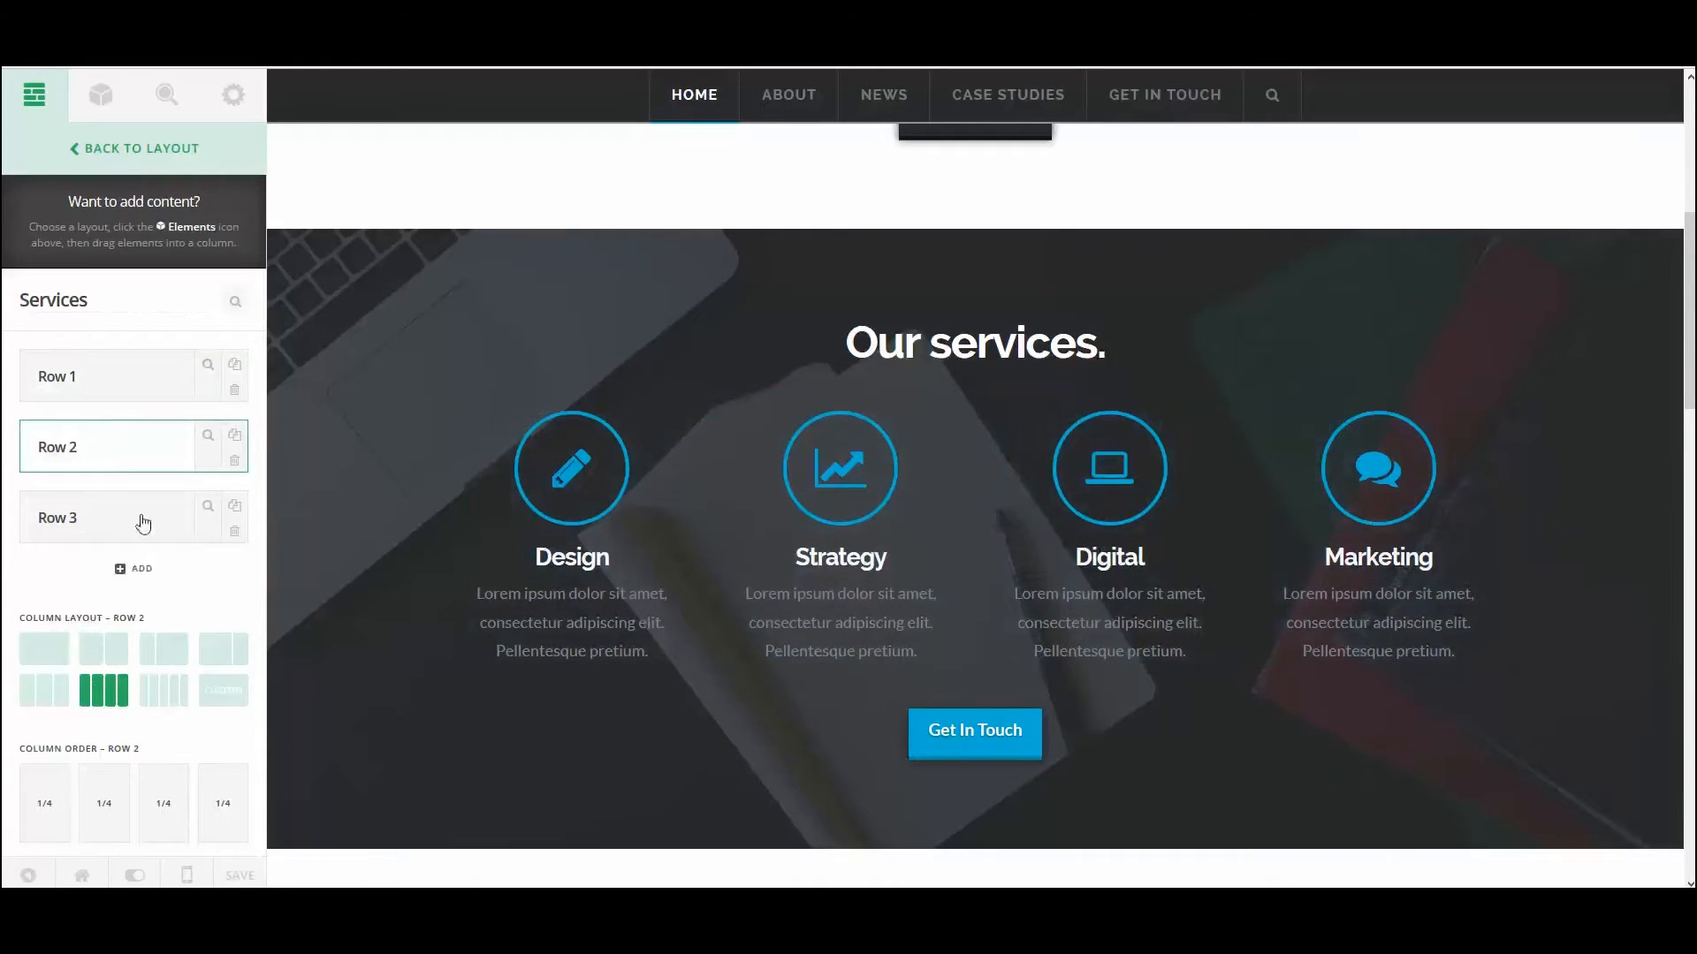
pyautogui.click(116, 526)
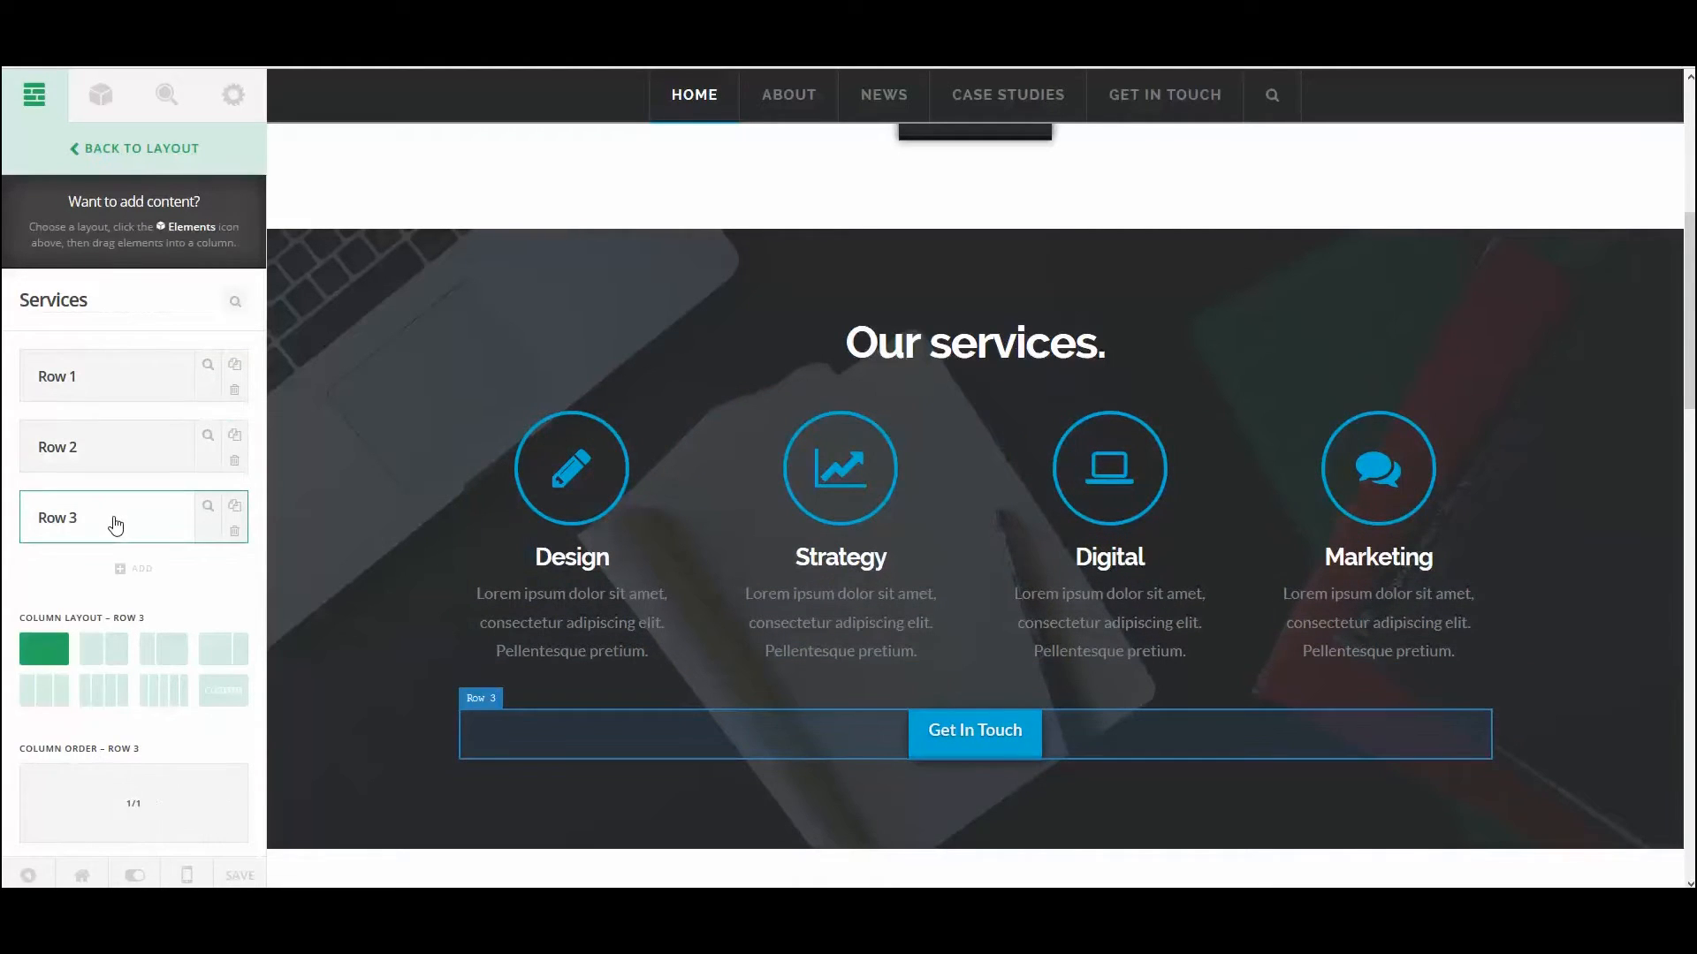
pyautogui.click(98, 654)
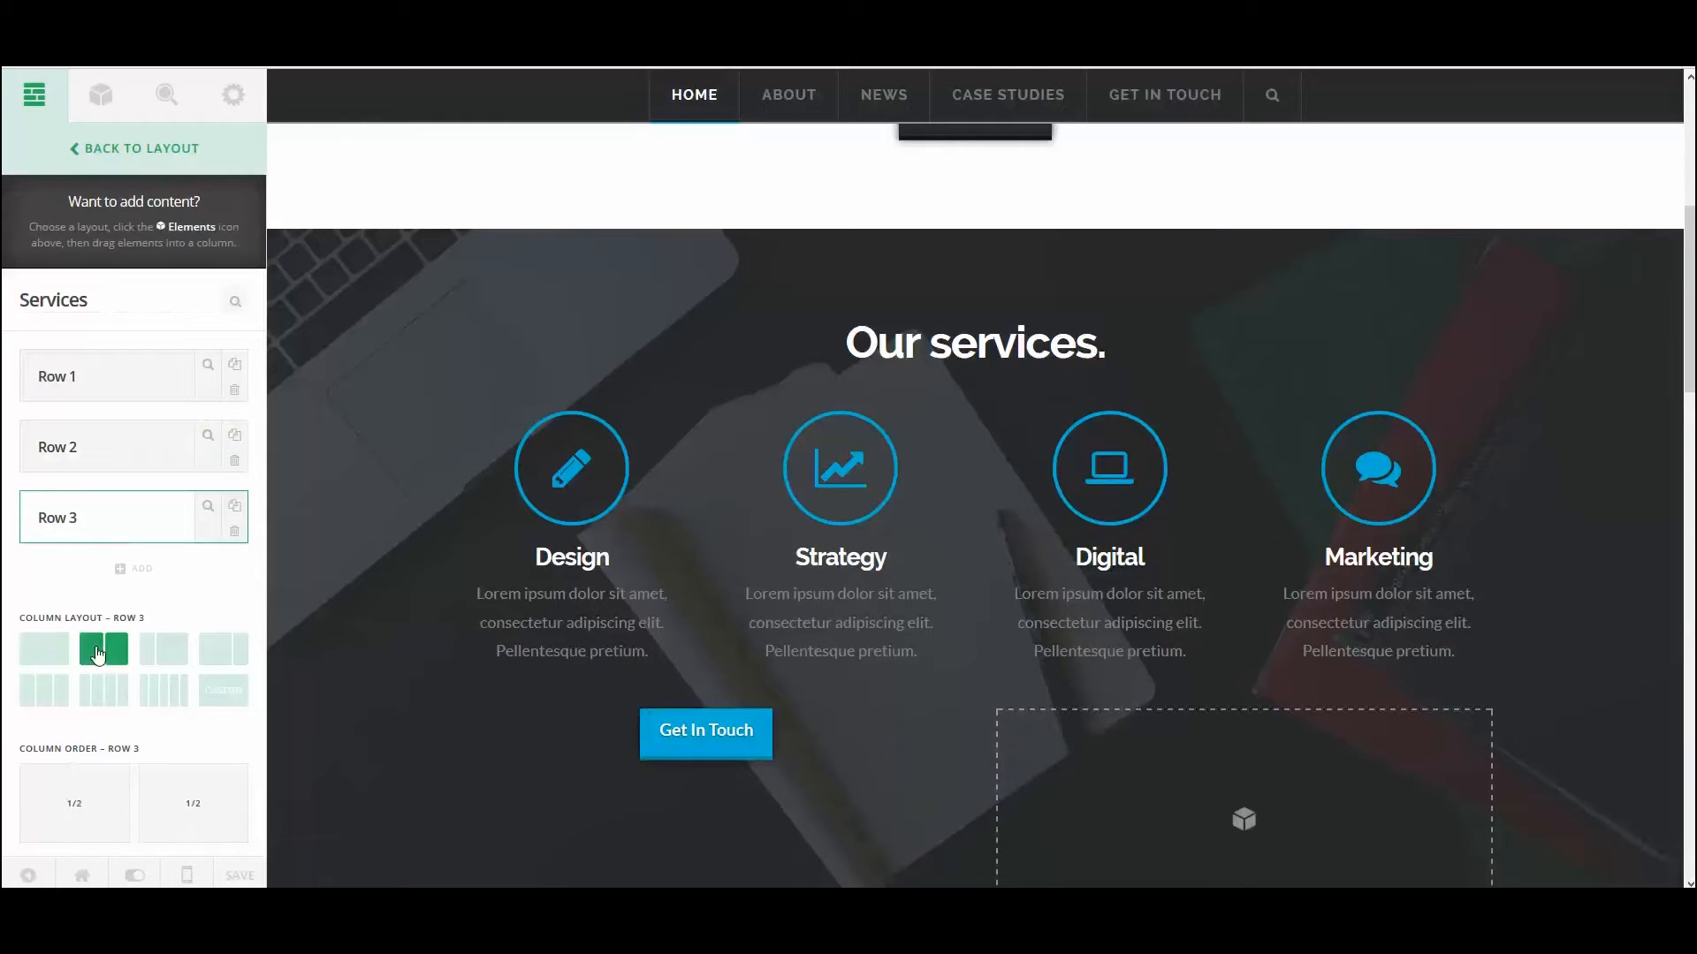
# Add a Button element to the empty second column of Row 3 in the Services section.
pyautogui.scroll(-2, 477, 493)
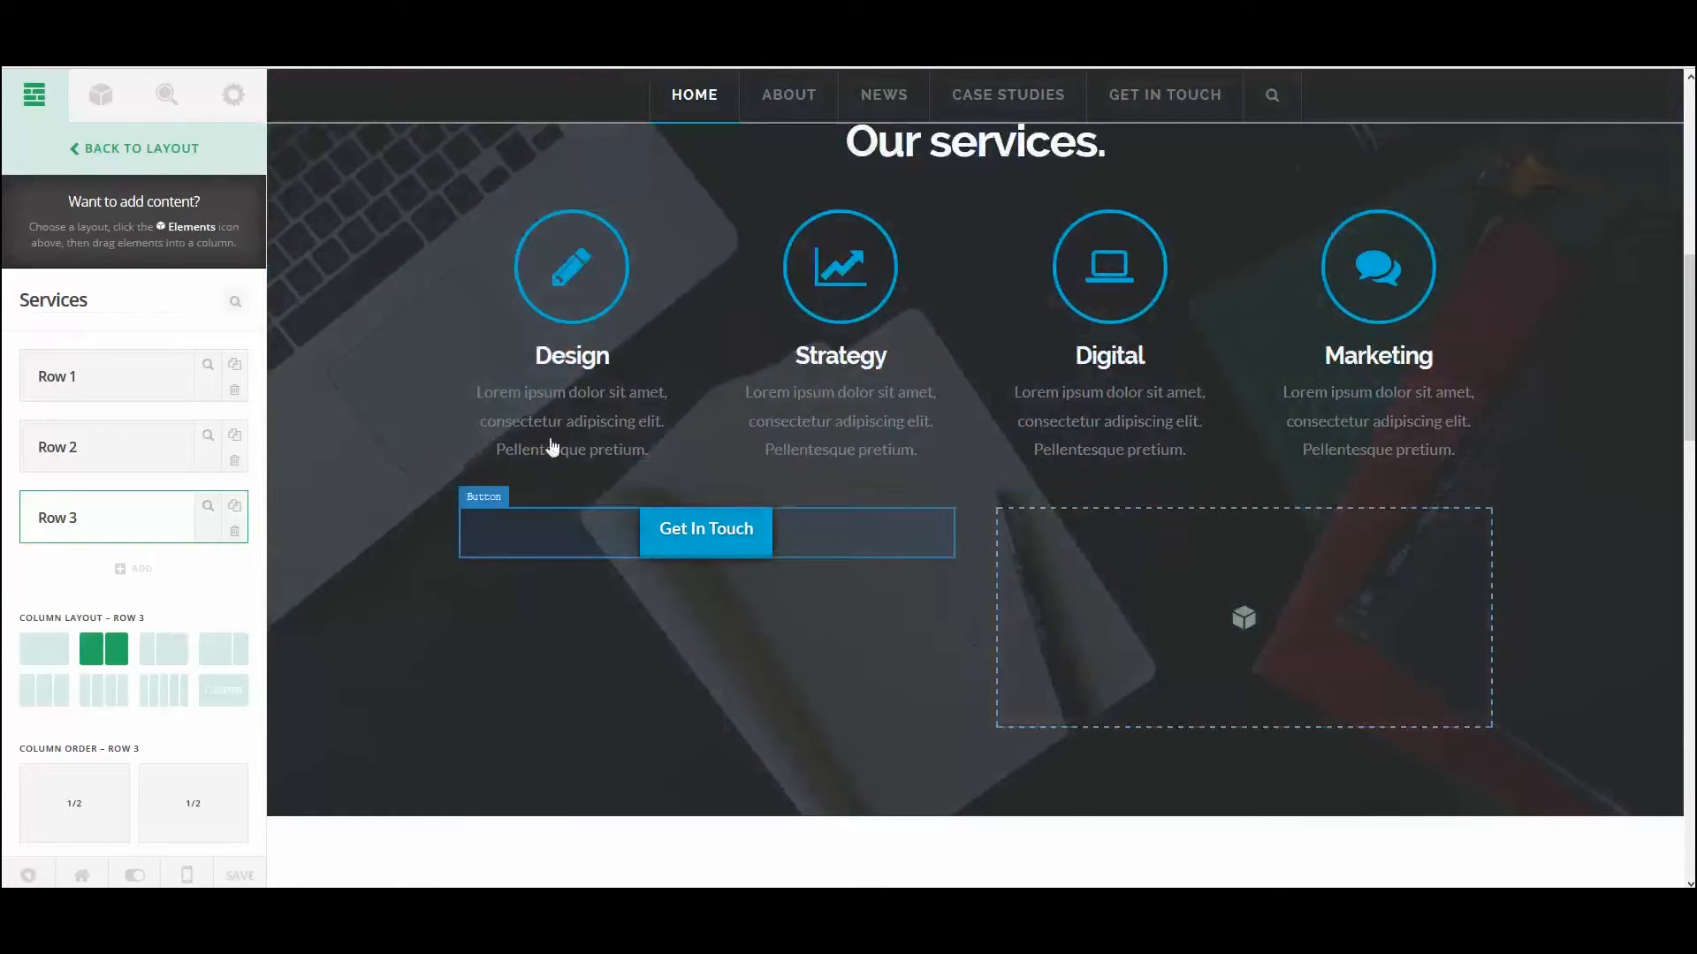
pyautogui.click(102, 97)
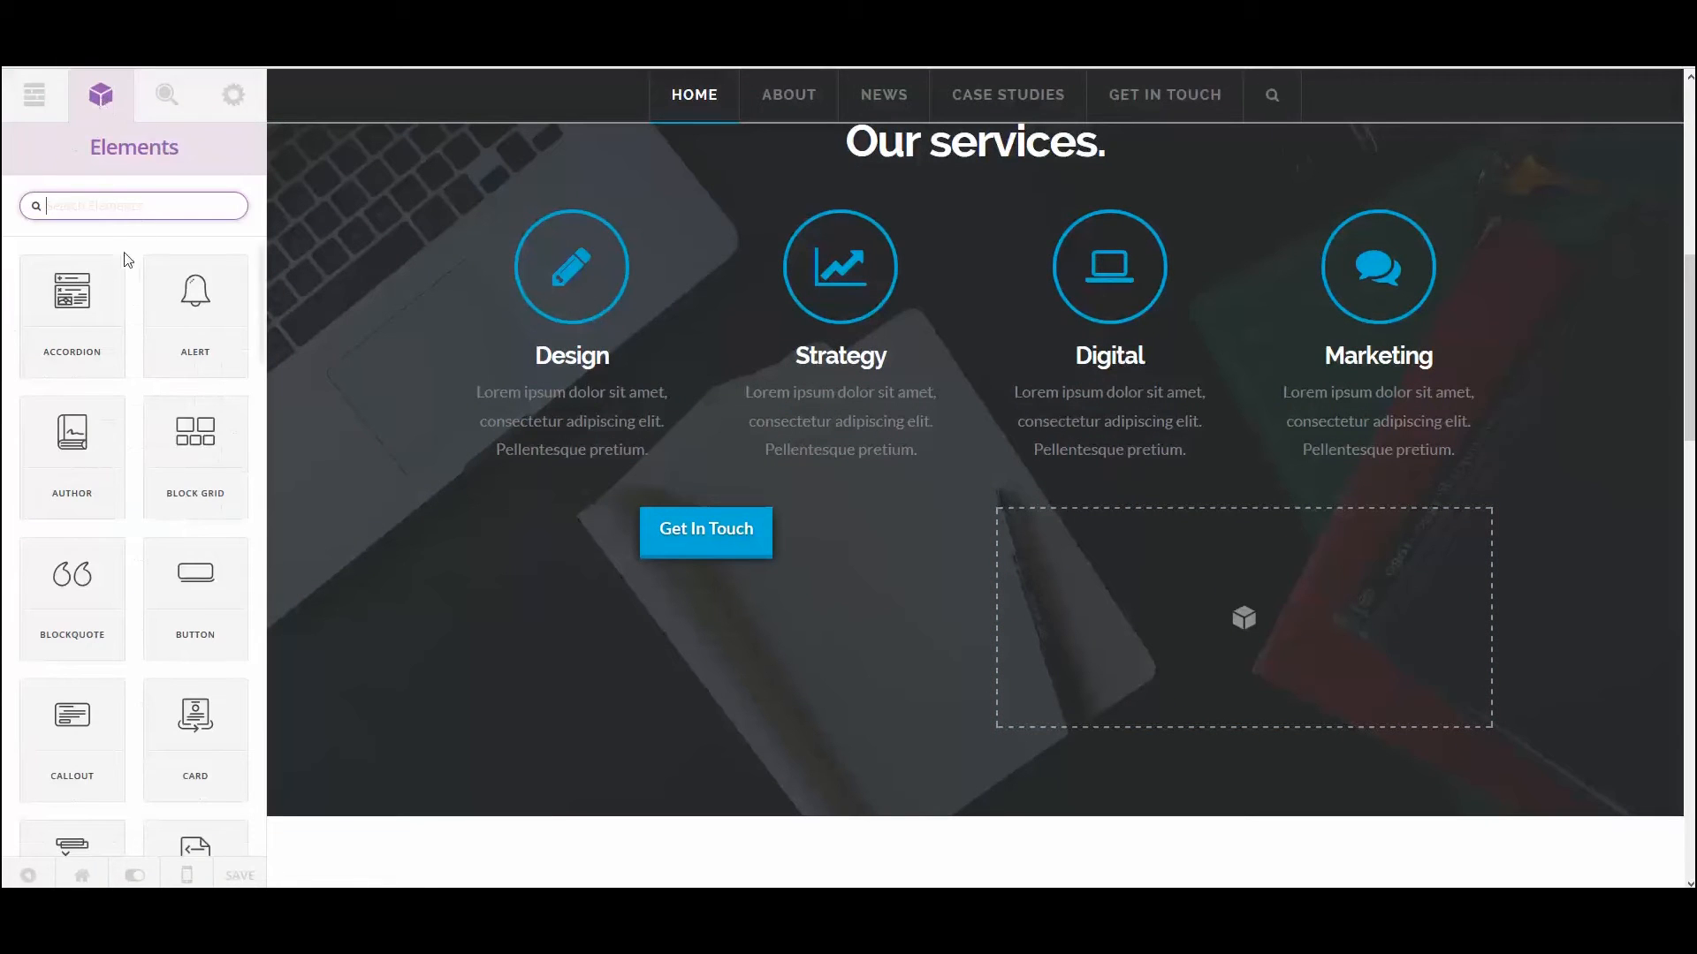
pyautogui.moveTo(190, 579)
pyautogui.mouseDown()
pyautogui.moveTo(235, 548)
pyautogui.moveTo(745, 550)
pyautogui.moveTo(1227, 601)
pyautogui.mouseUp()
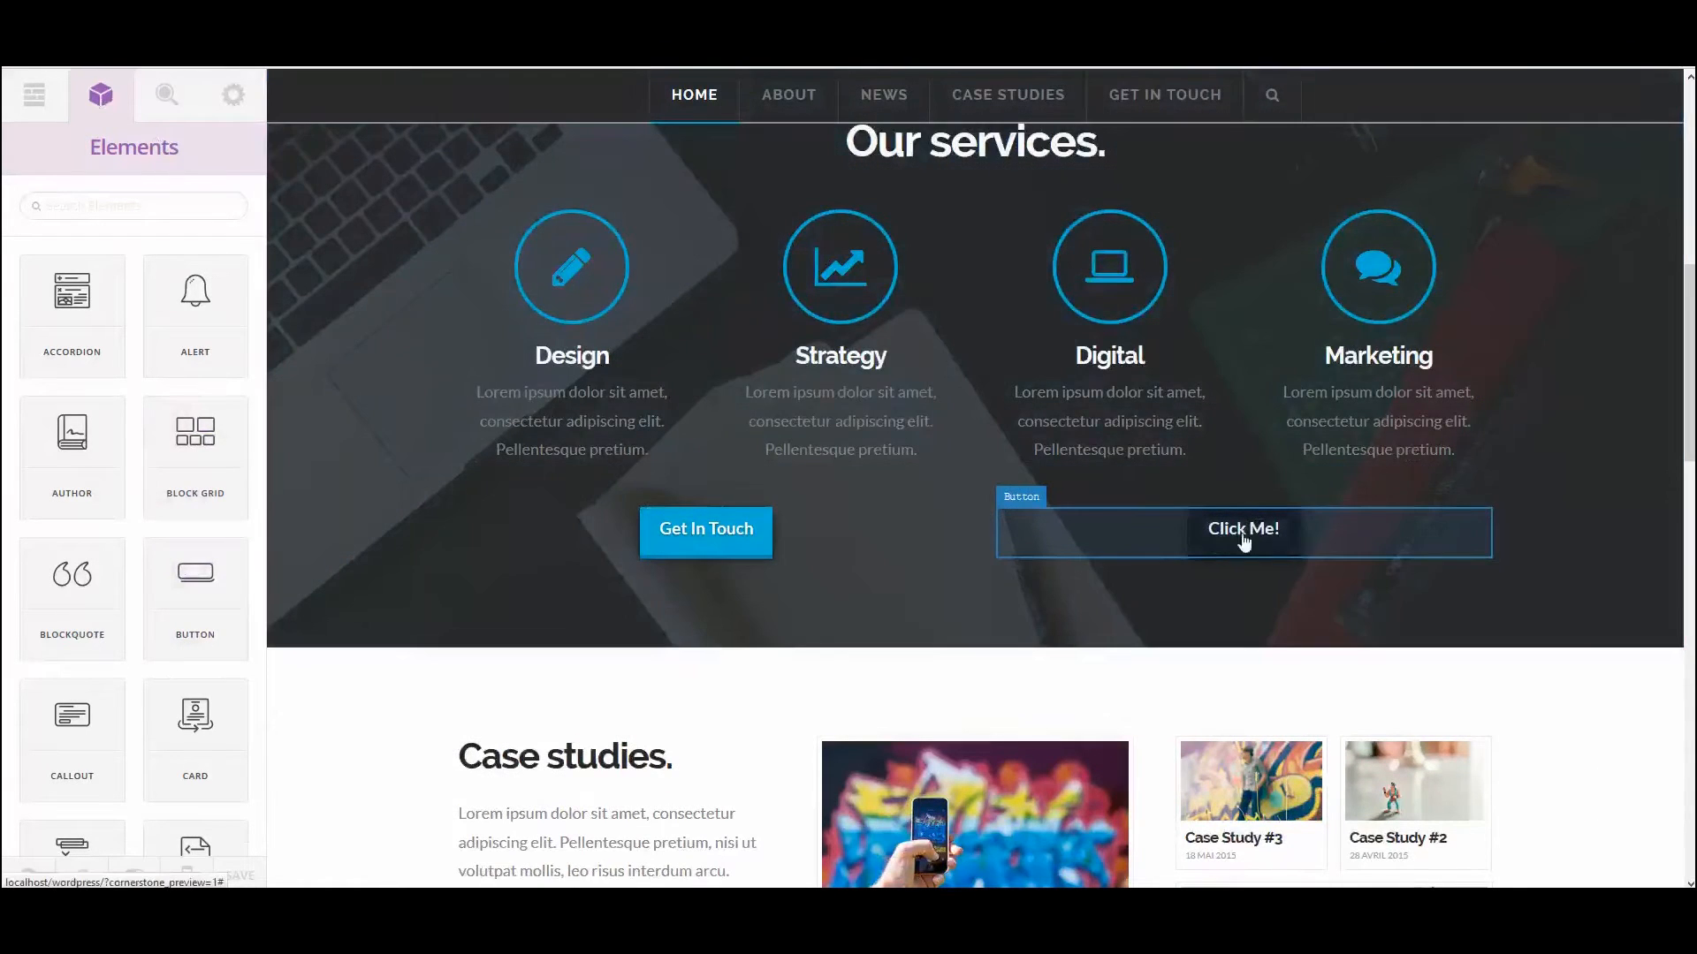
# Set the new button's text to "Demander un devis" and select its link address value.
pyautogui.click(1238, 530)
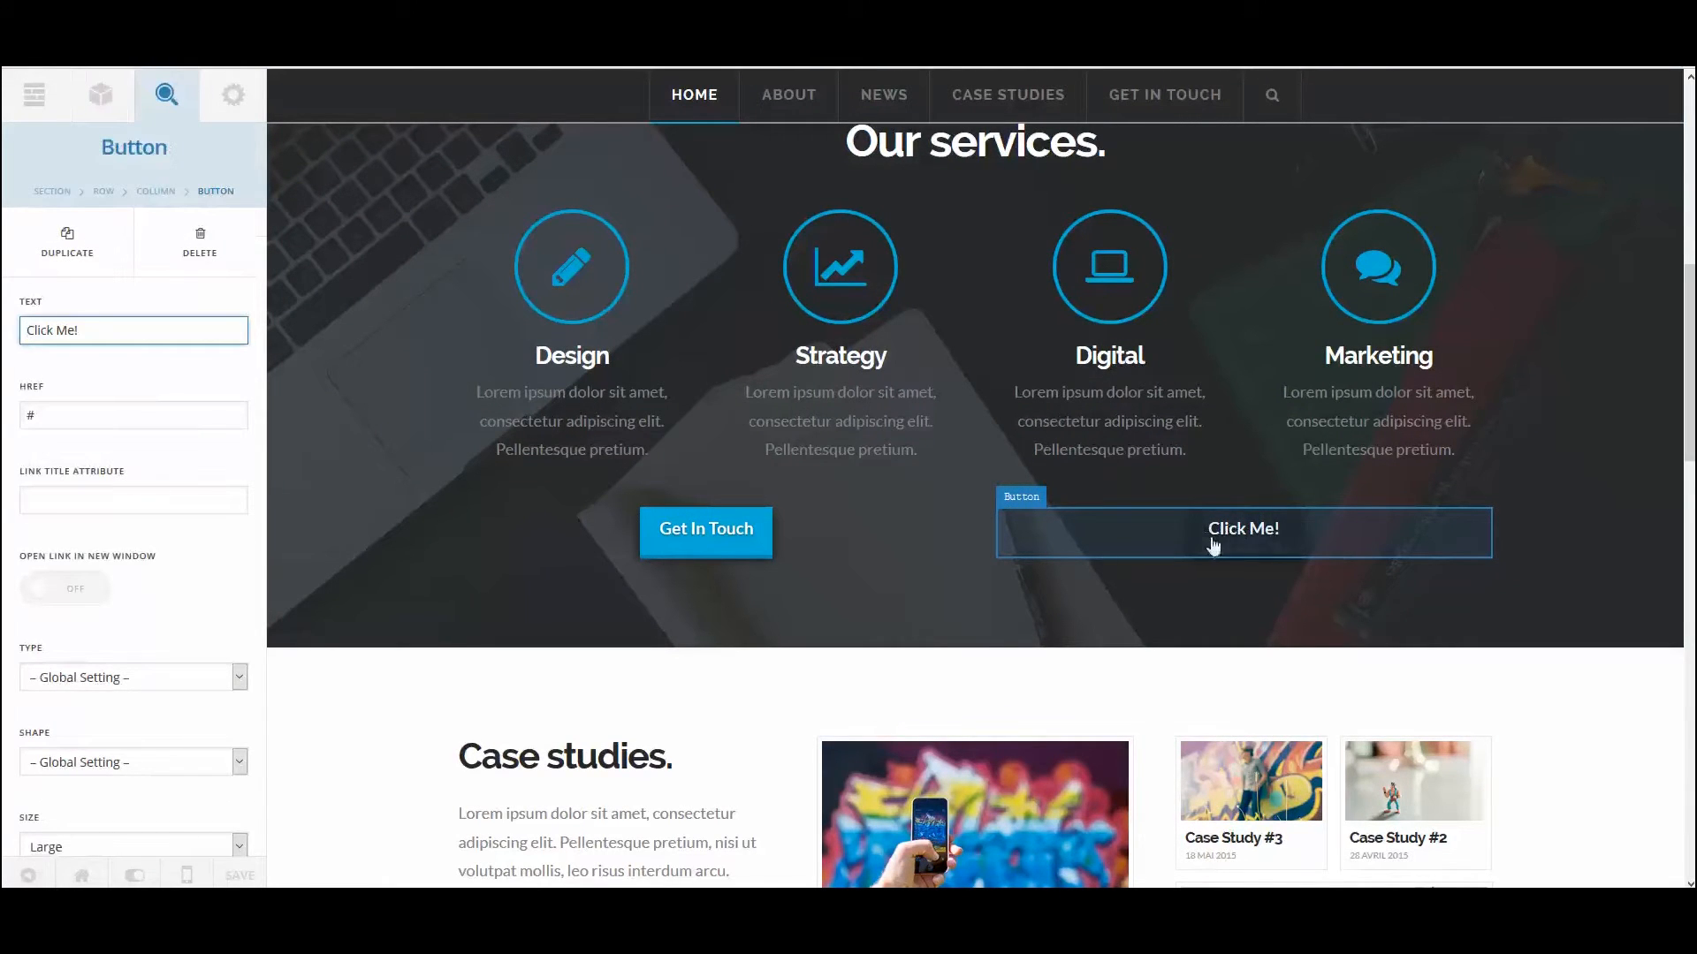
pyautogui.moveTo(129, 333); pyautogui.dragTo(4, 306)
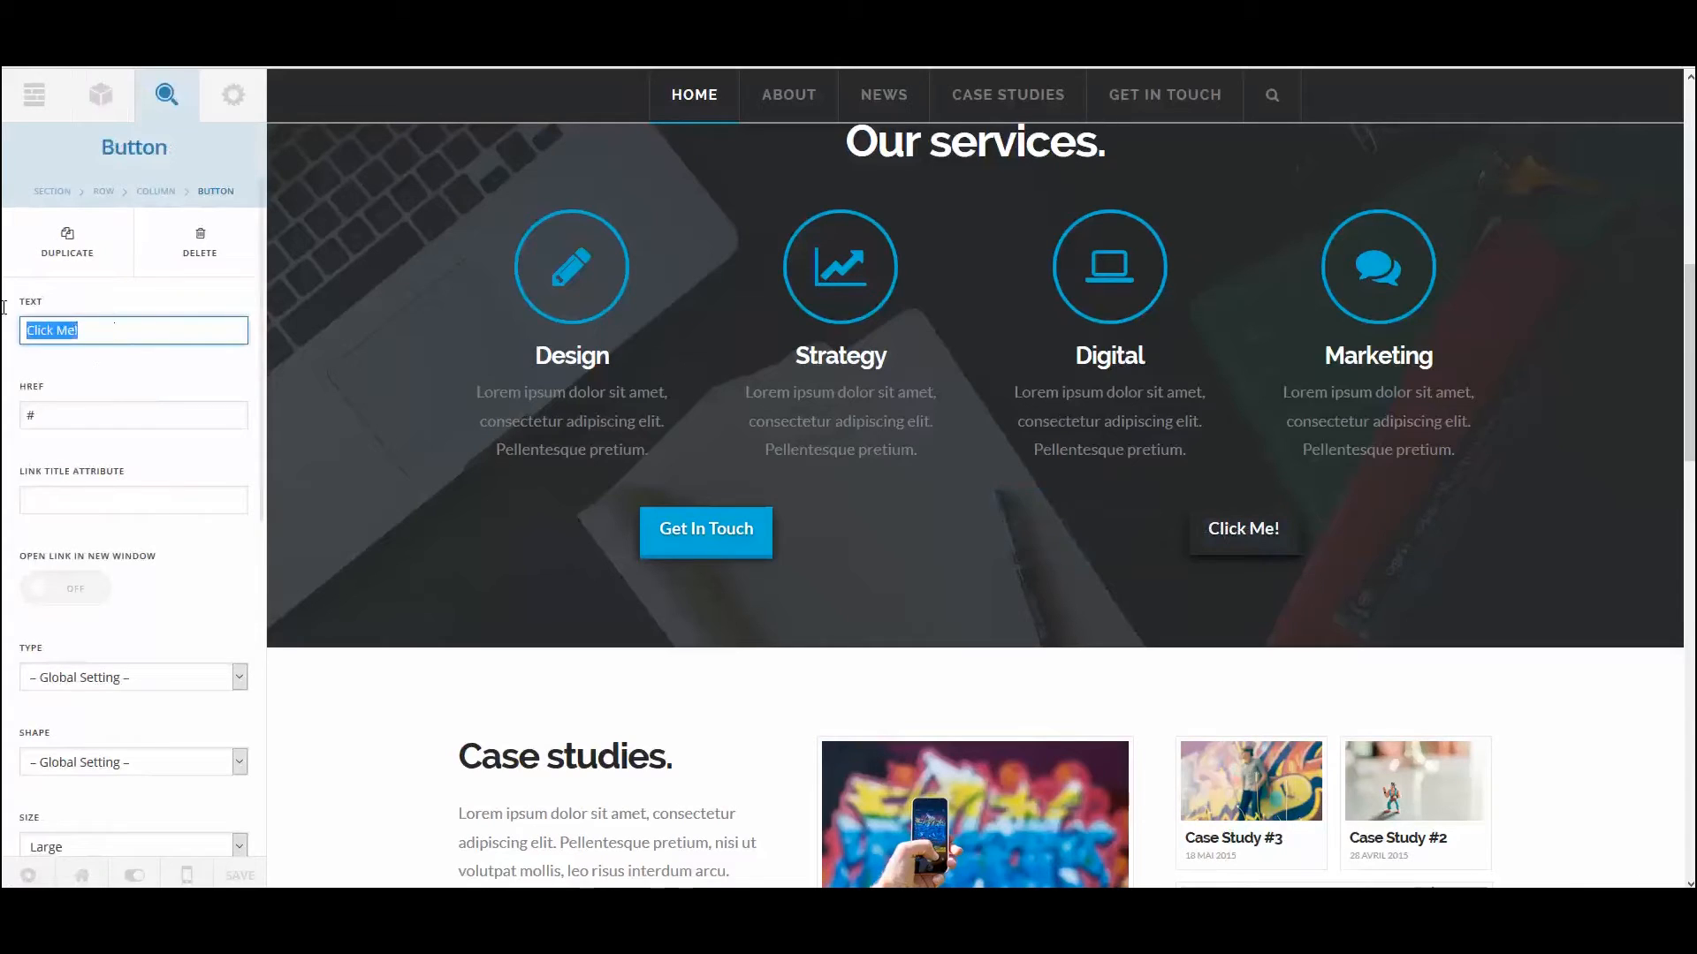
pyautogui.write('Demander un devis')
pyautogui.click(123, 417)
pyautogui.moveTo(39, 402); pyautogui.dragTo(4, 398)
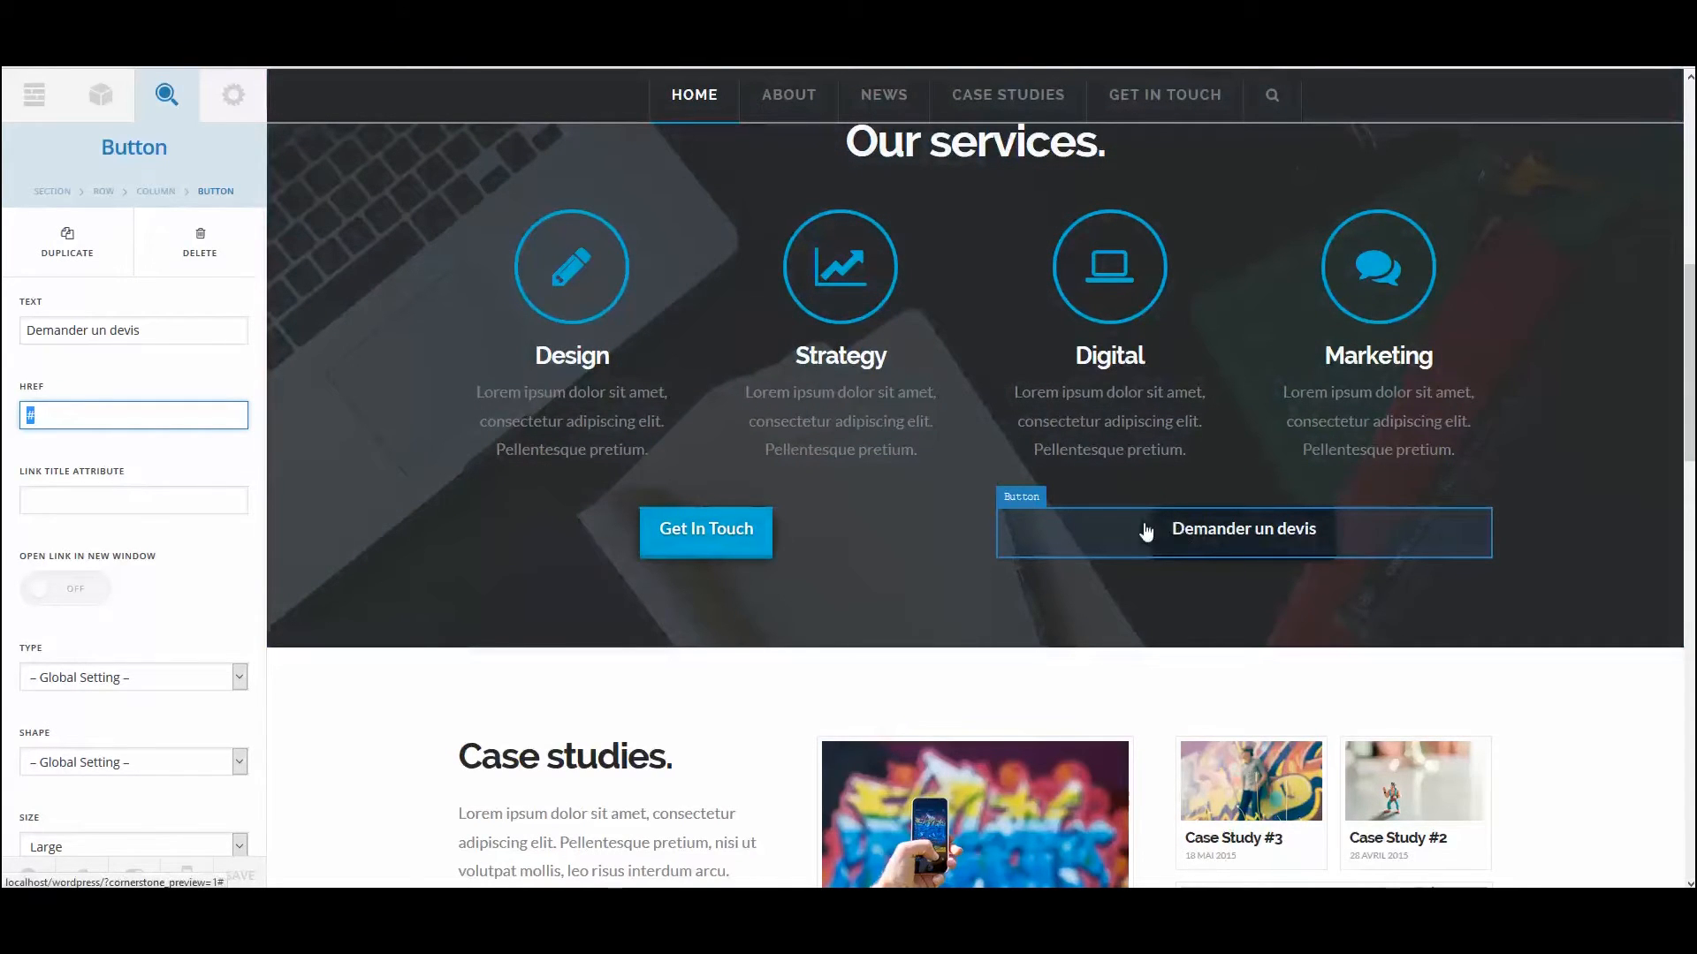
# Try the Flat and Transparent types on the Demander un devis button, then set its type to Flat.
pyautogui.scroll(-2, 100, 478)
pyautogui.scroll(-2, 100, 478)
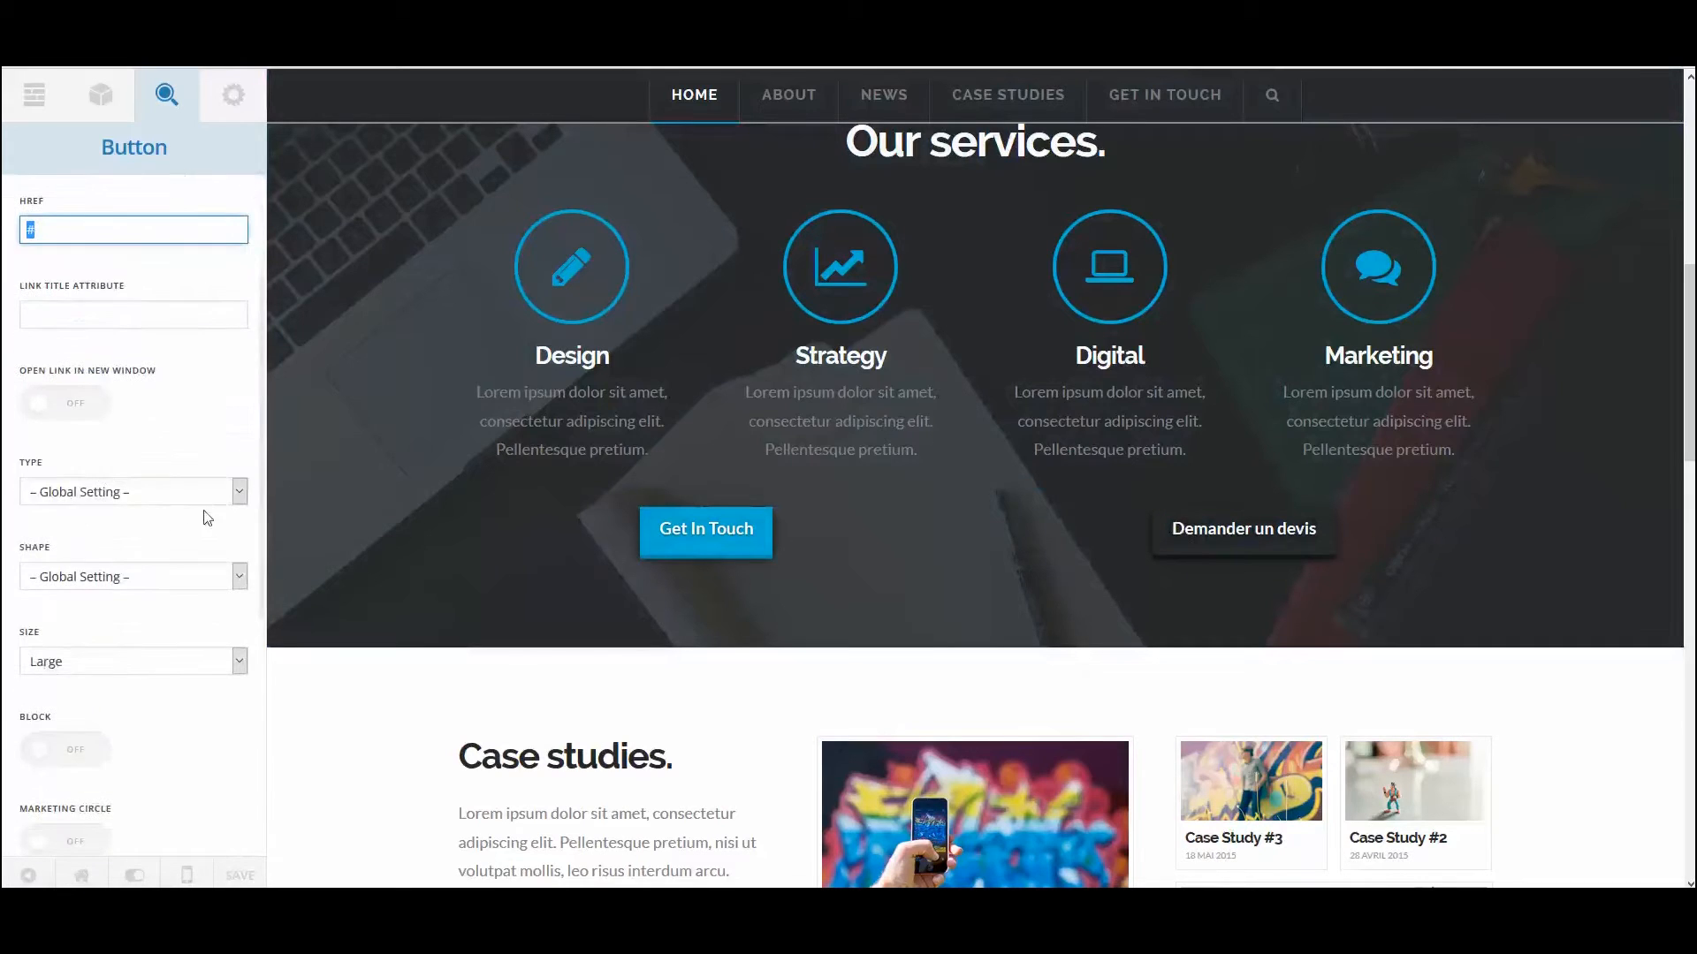
pyautogui.click(198, 497)
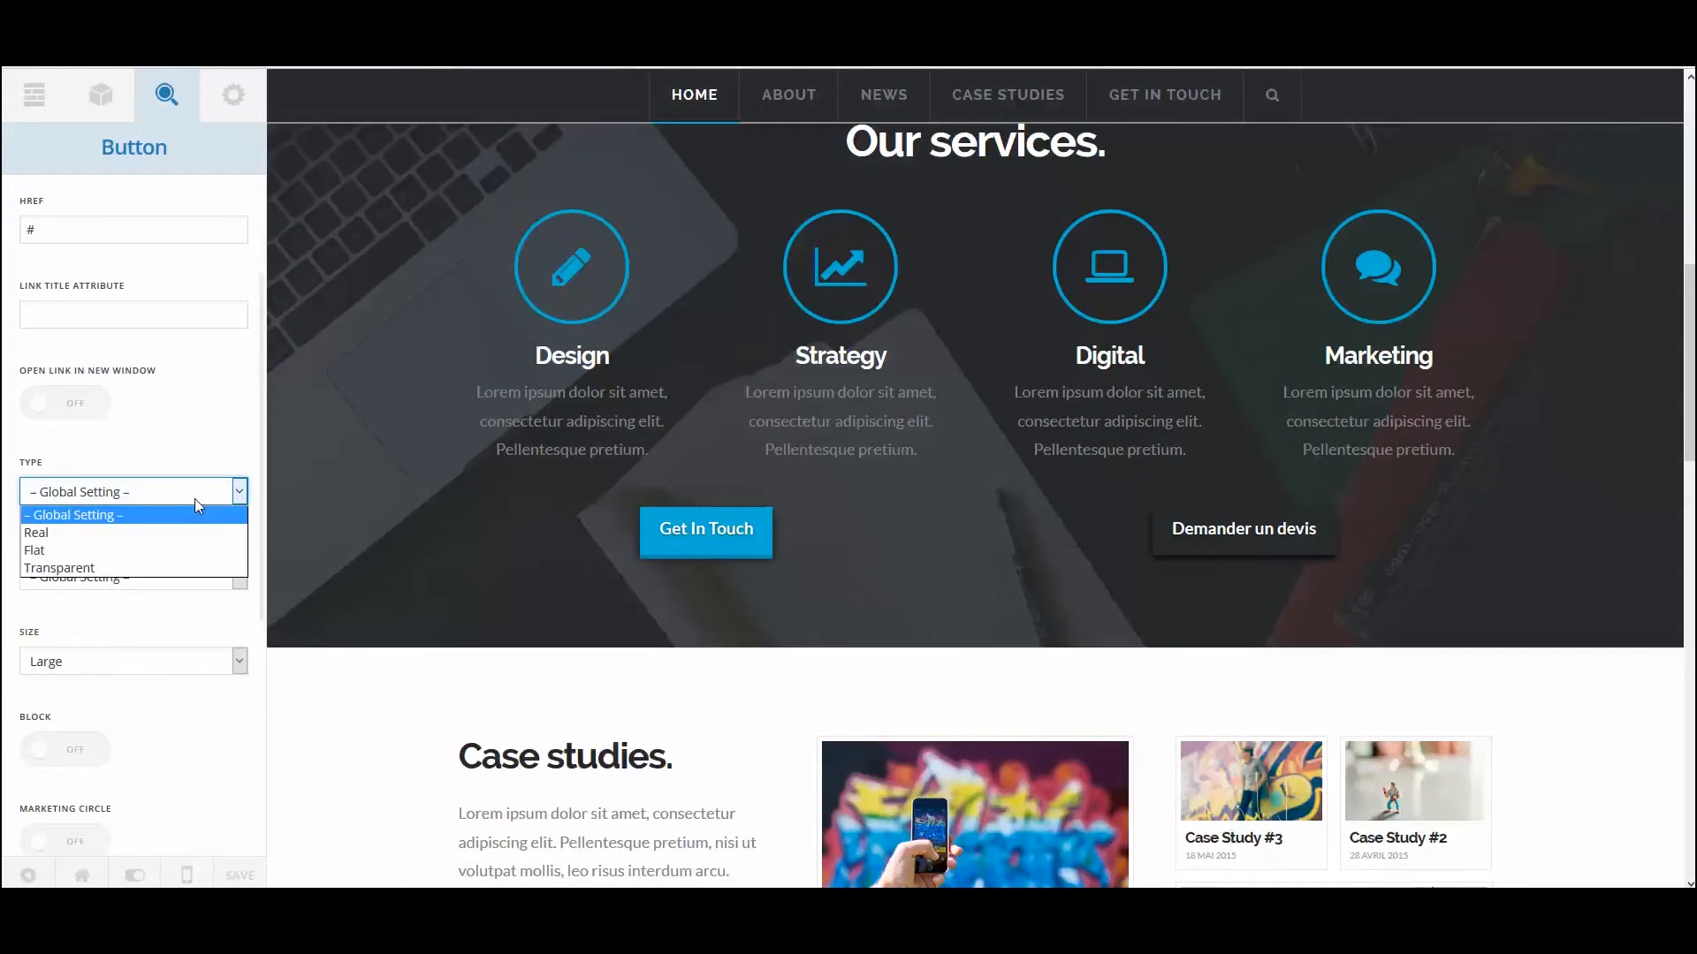
pyautogui.click(53, 550)
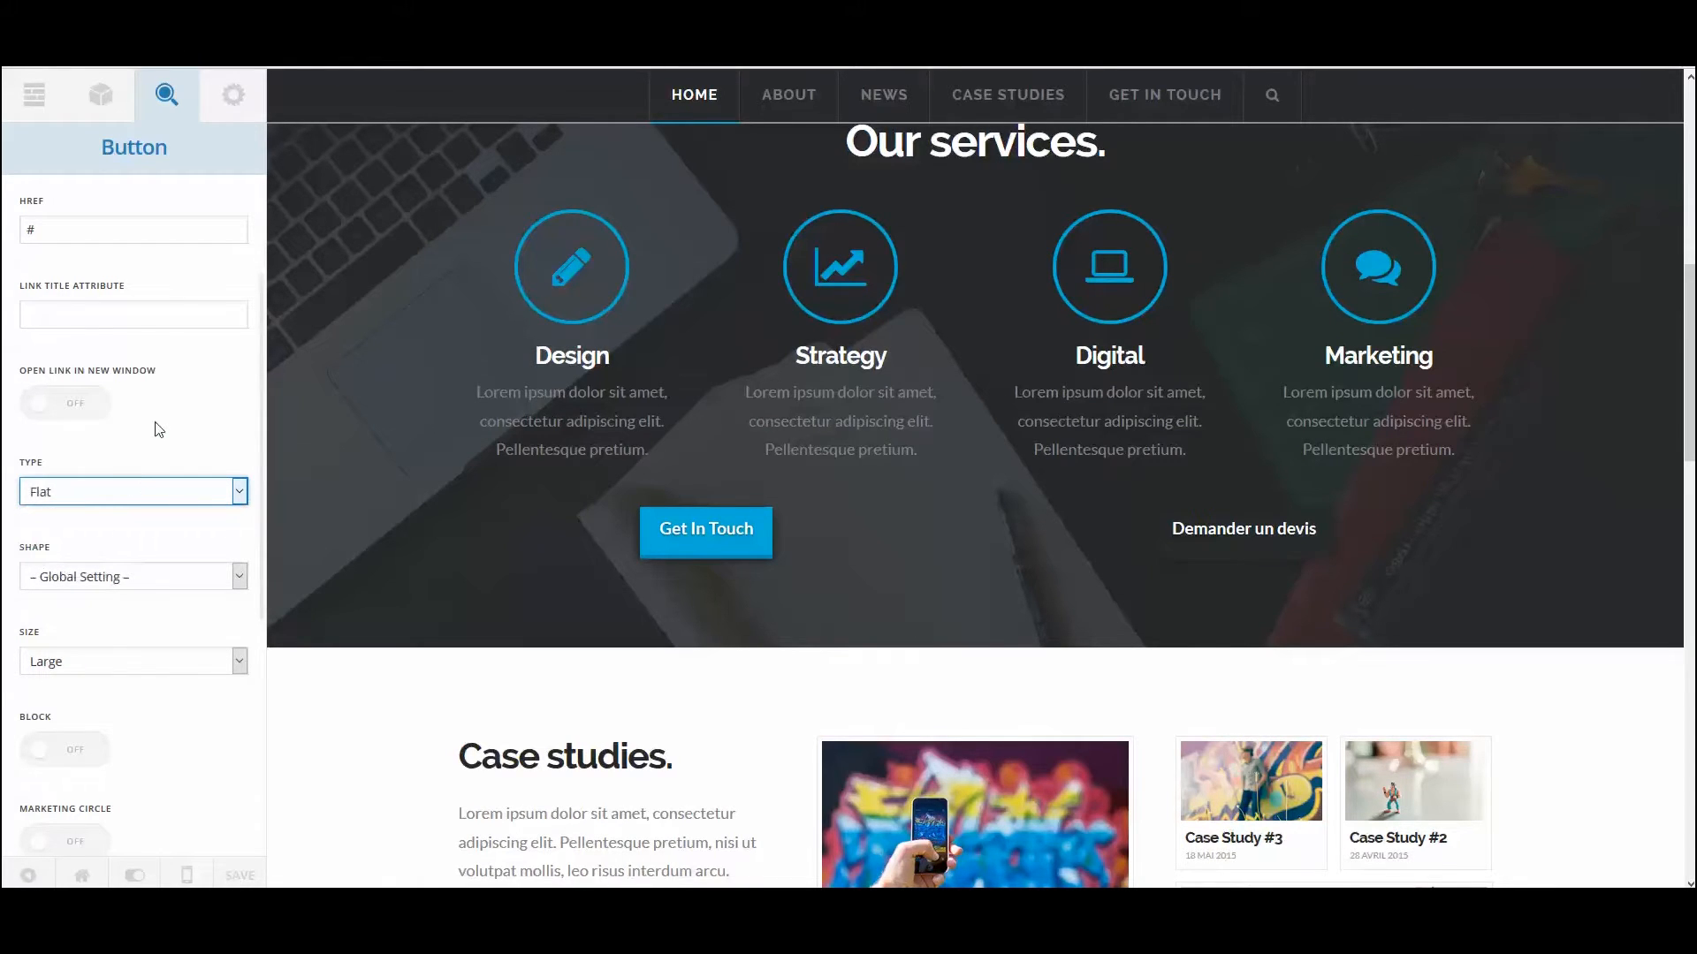
pyautogui.click(162, 490)
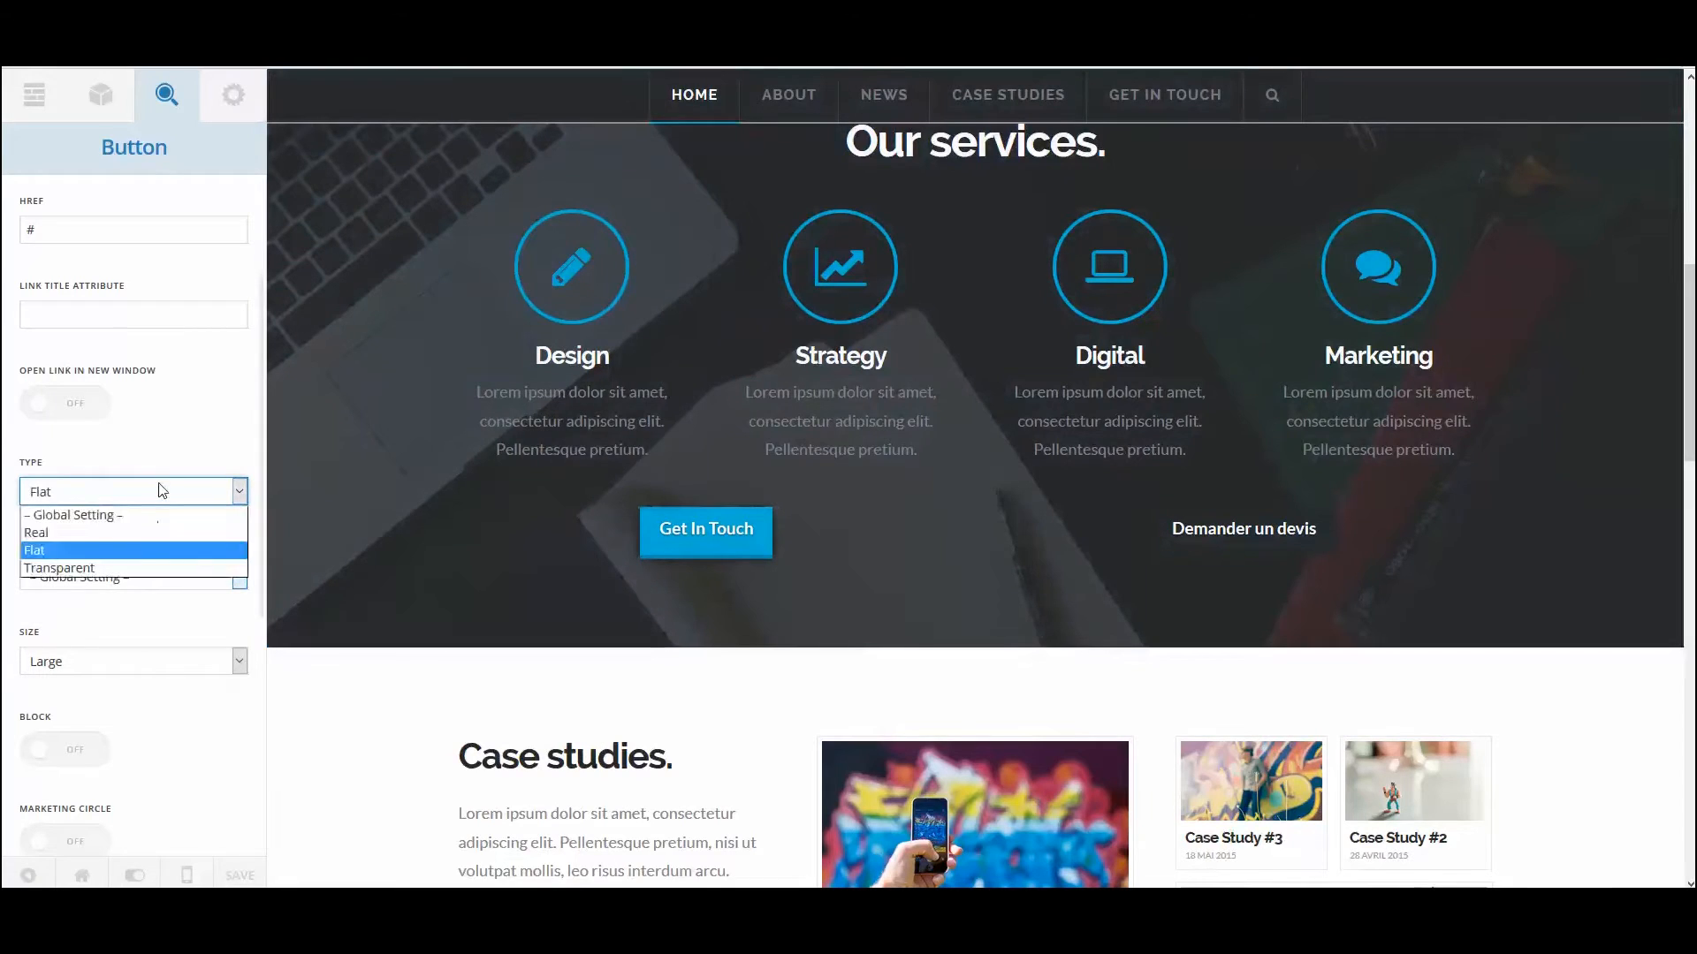
pyautogui.click(77, 569)
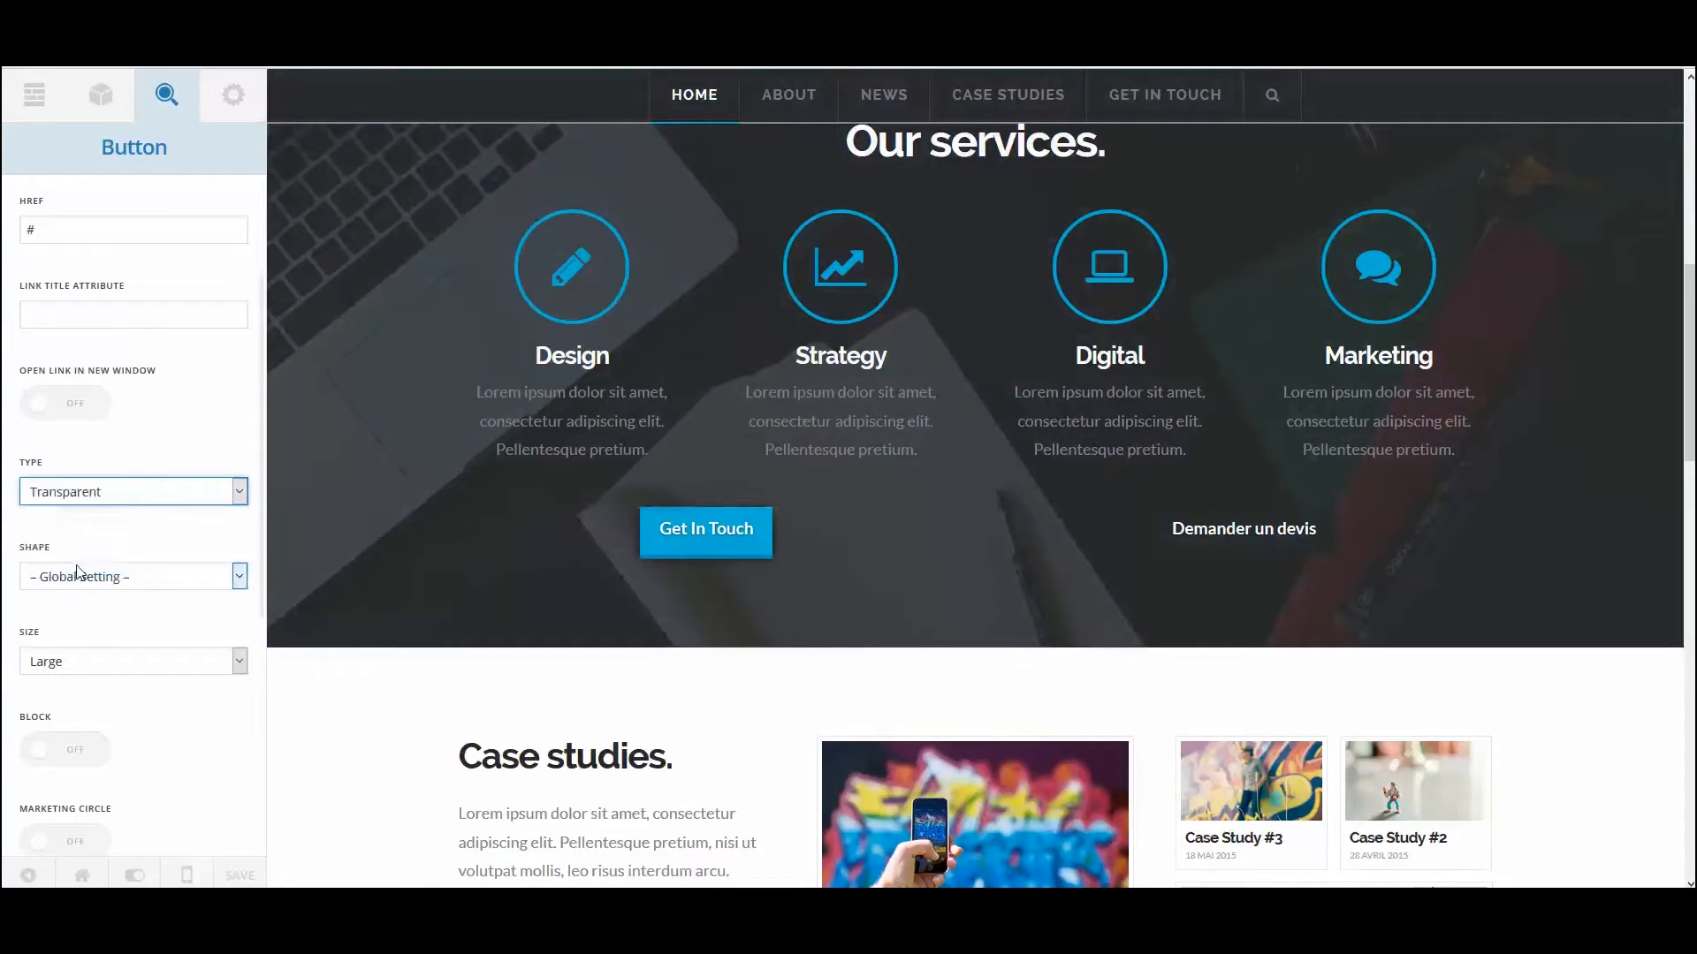
pyautogui.click(115, 495)
pyautogui.click(88, 551)
# Try the Rounded shape on the Demander un devis button, then set its shape to Pill.
pyautogui.click(130, 579)
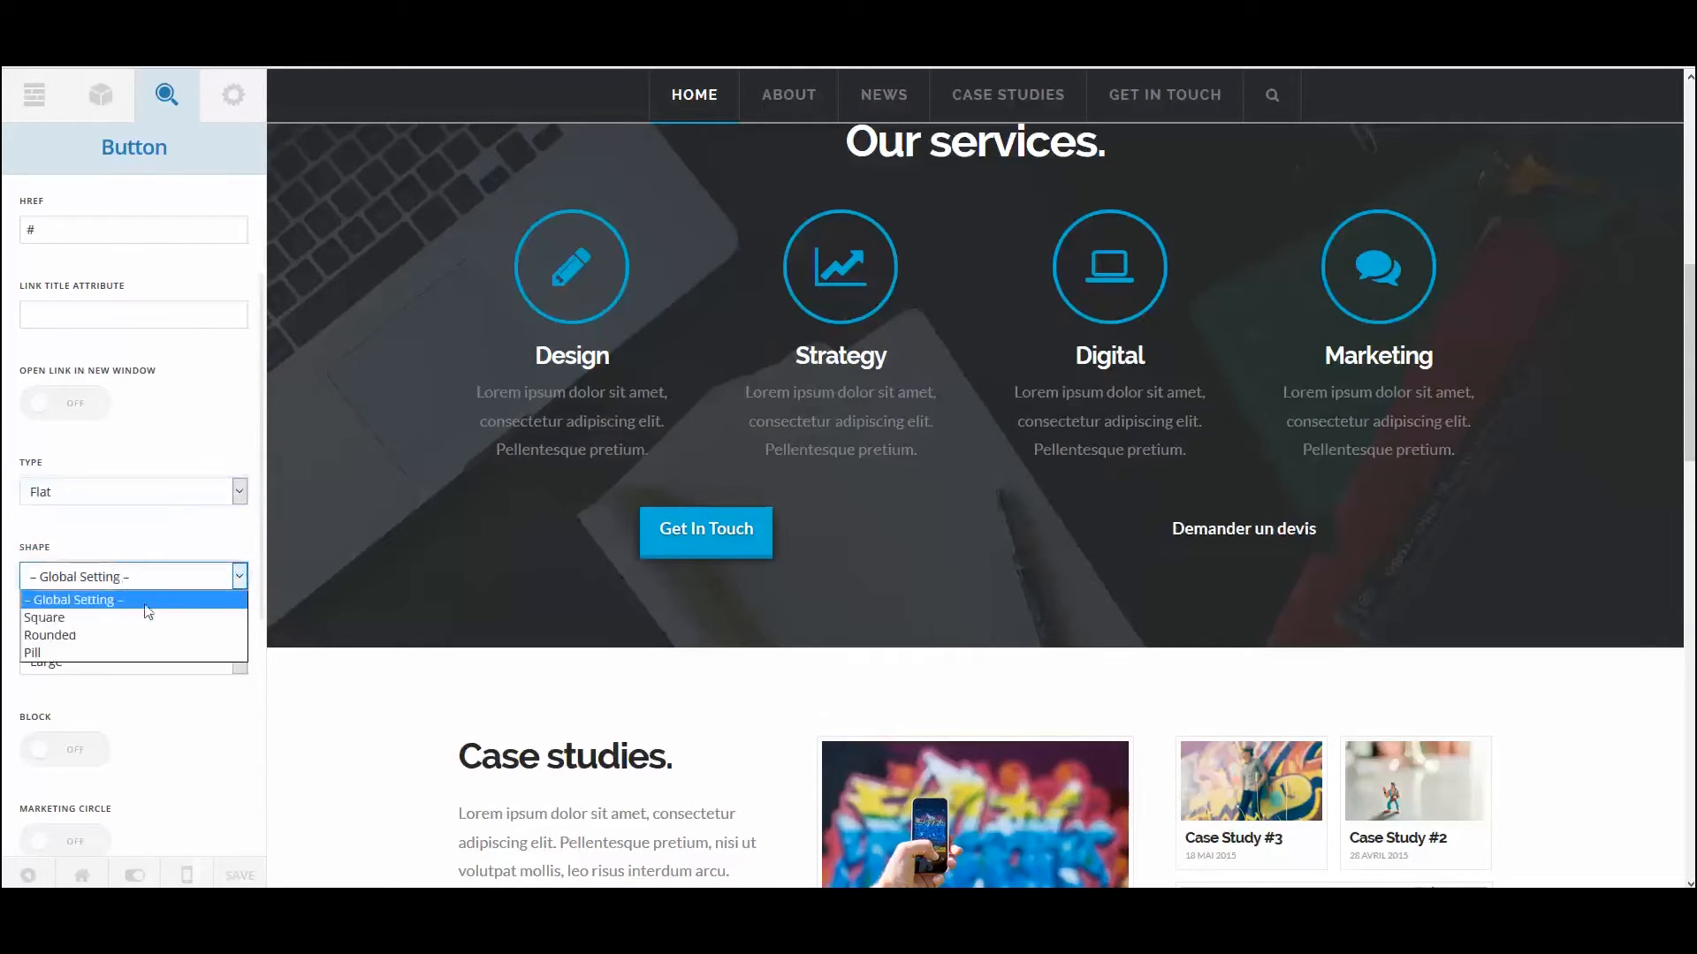
pyautogui.click(62, 636)
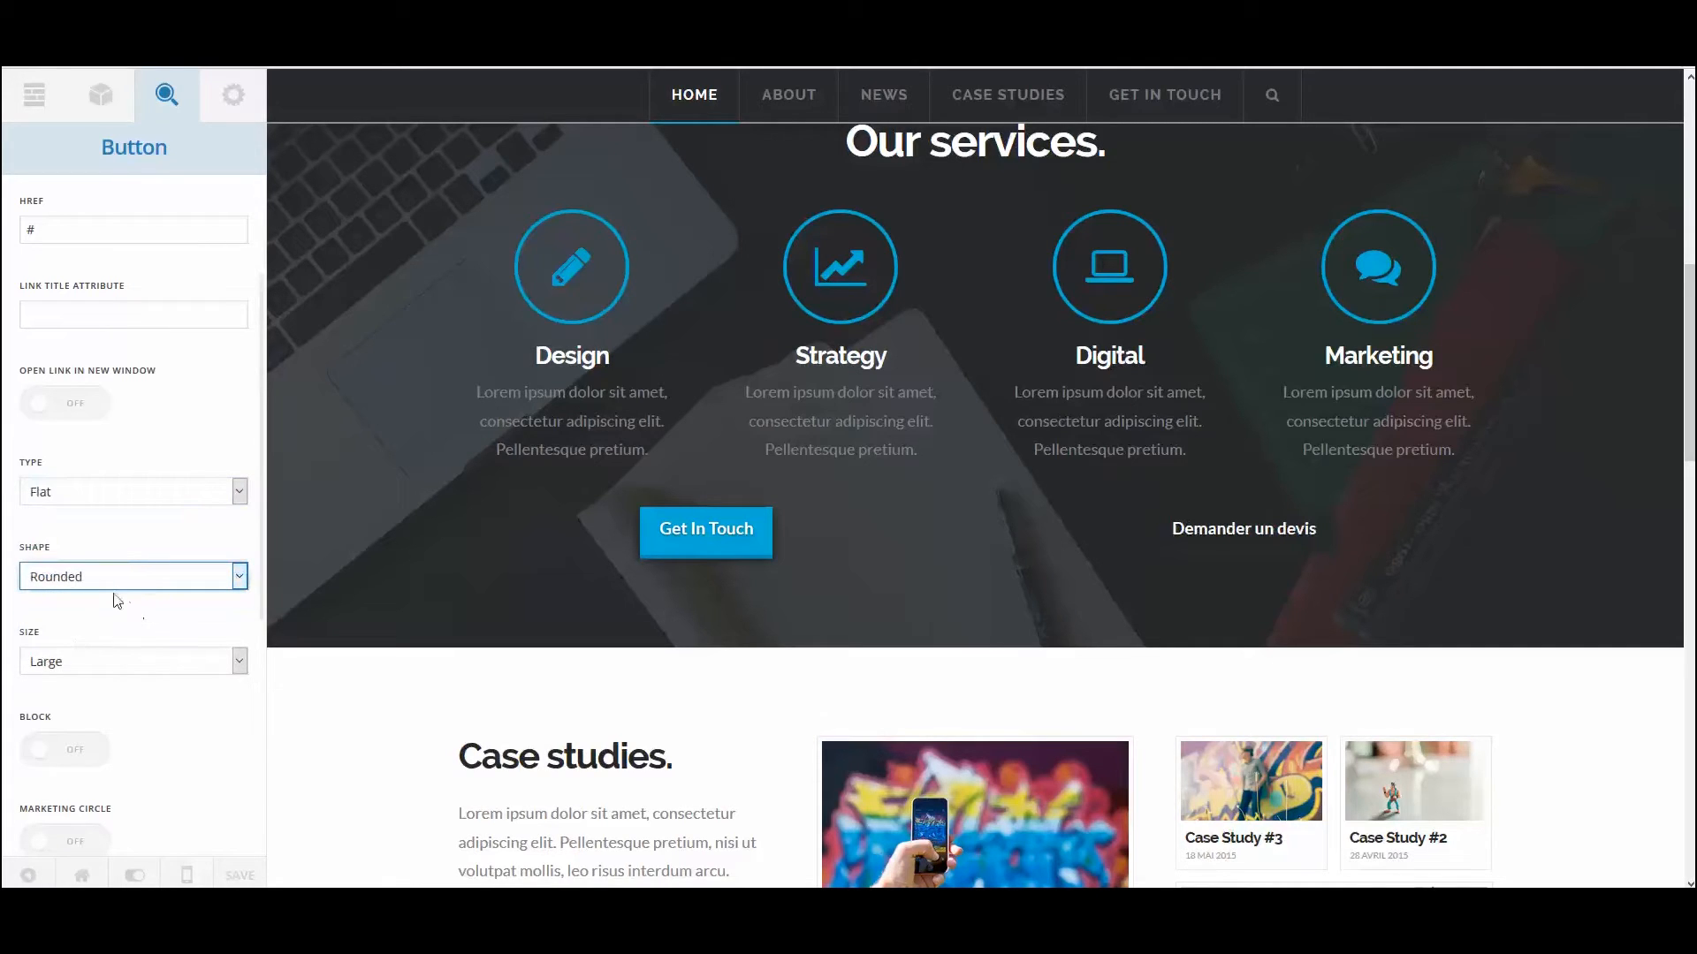
pyautogui.click(99, 588)
pyautogui.click(45, 656)
# Try the Small size and the Marketing Circle option on the Demander un devis button.
pyautogui.click(101, 669)
pyautogui.click(47, 707)
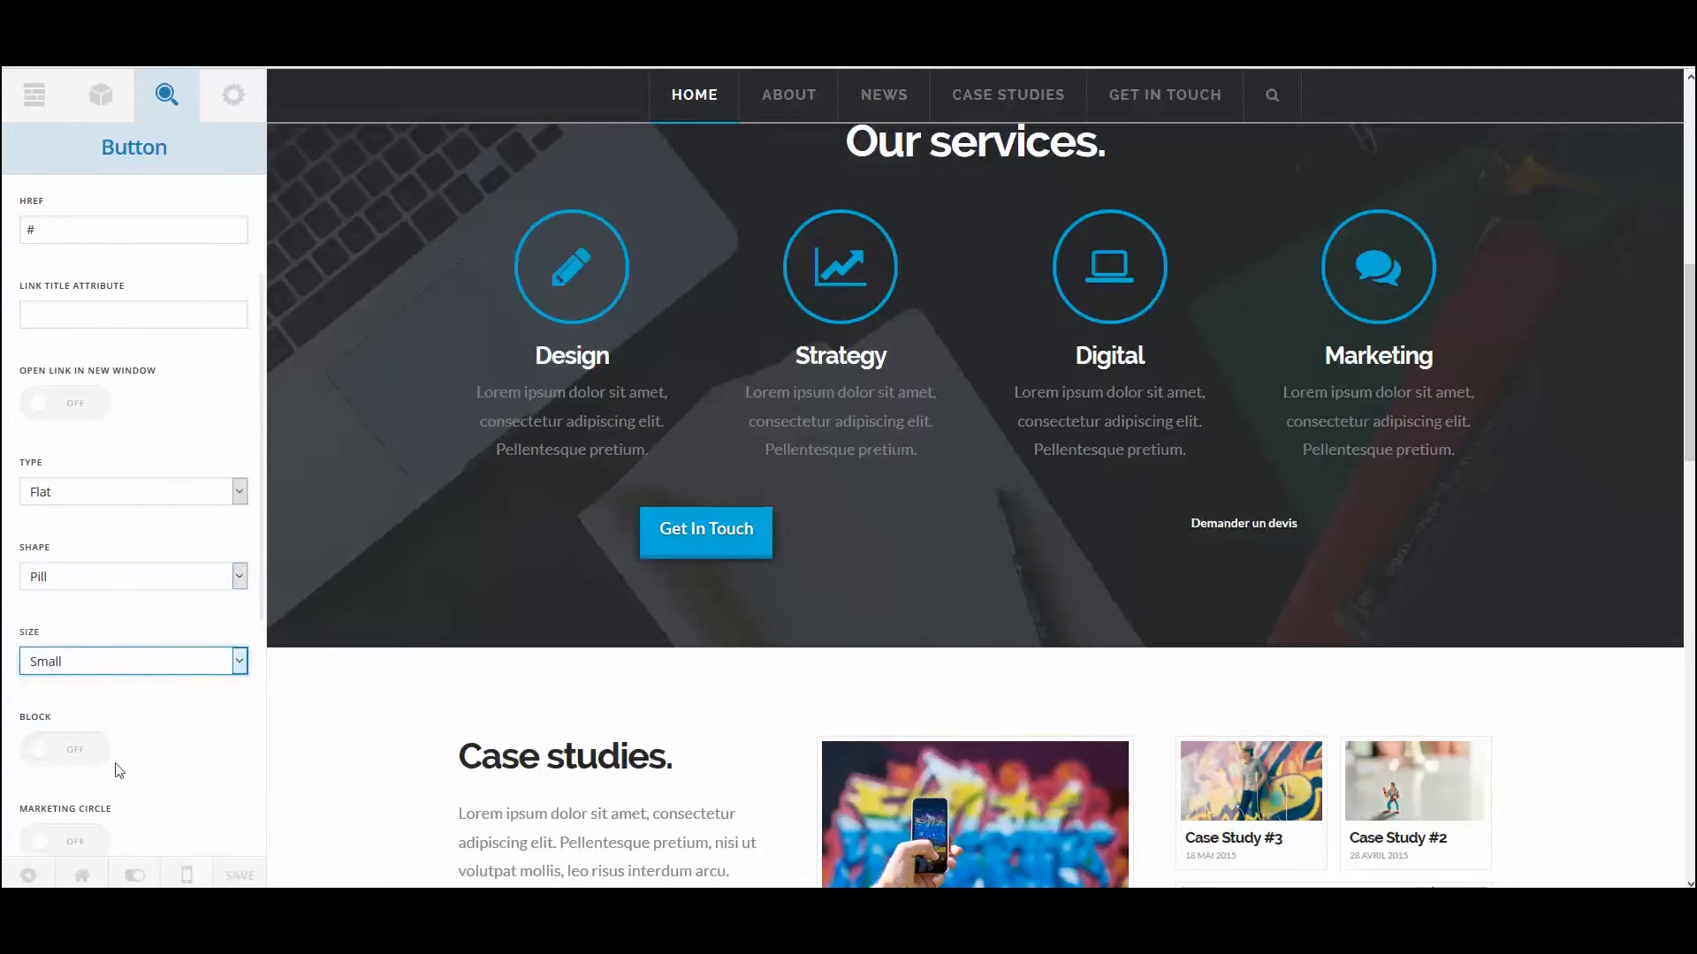
pyautogui.click(84, 847)
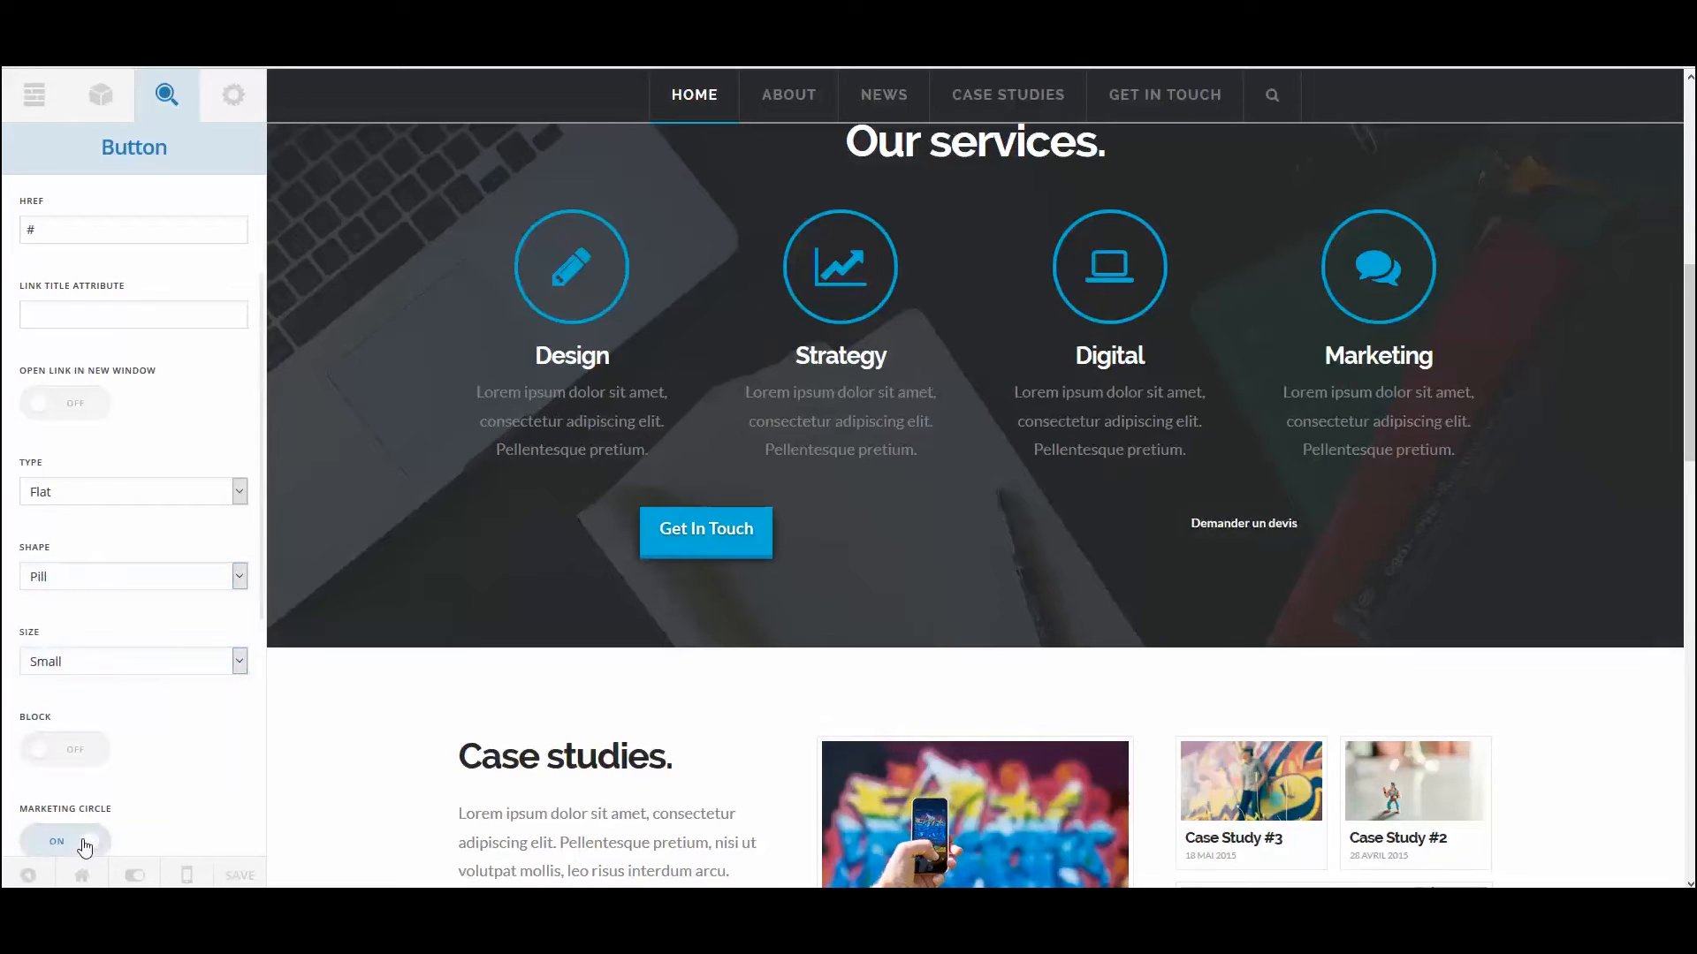
pyautogui.click(84, 844)
# Enable an icon on the Demander un devis button and choose the Android icon, placed before the text.
pyautogui.scroll(-1, 150, 728)
pyautogui.scroll(-5, 151, 728)
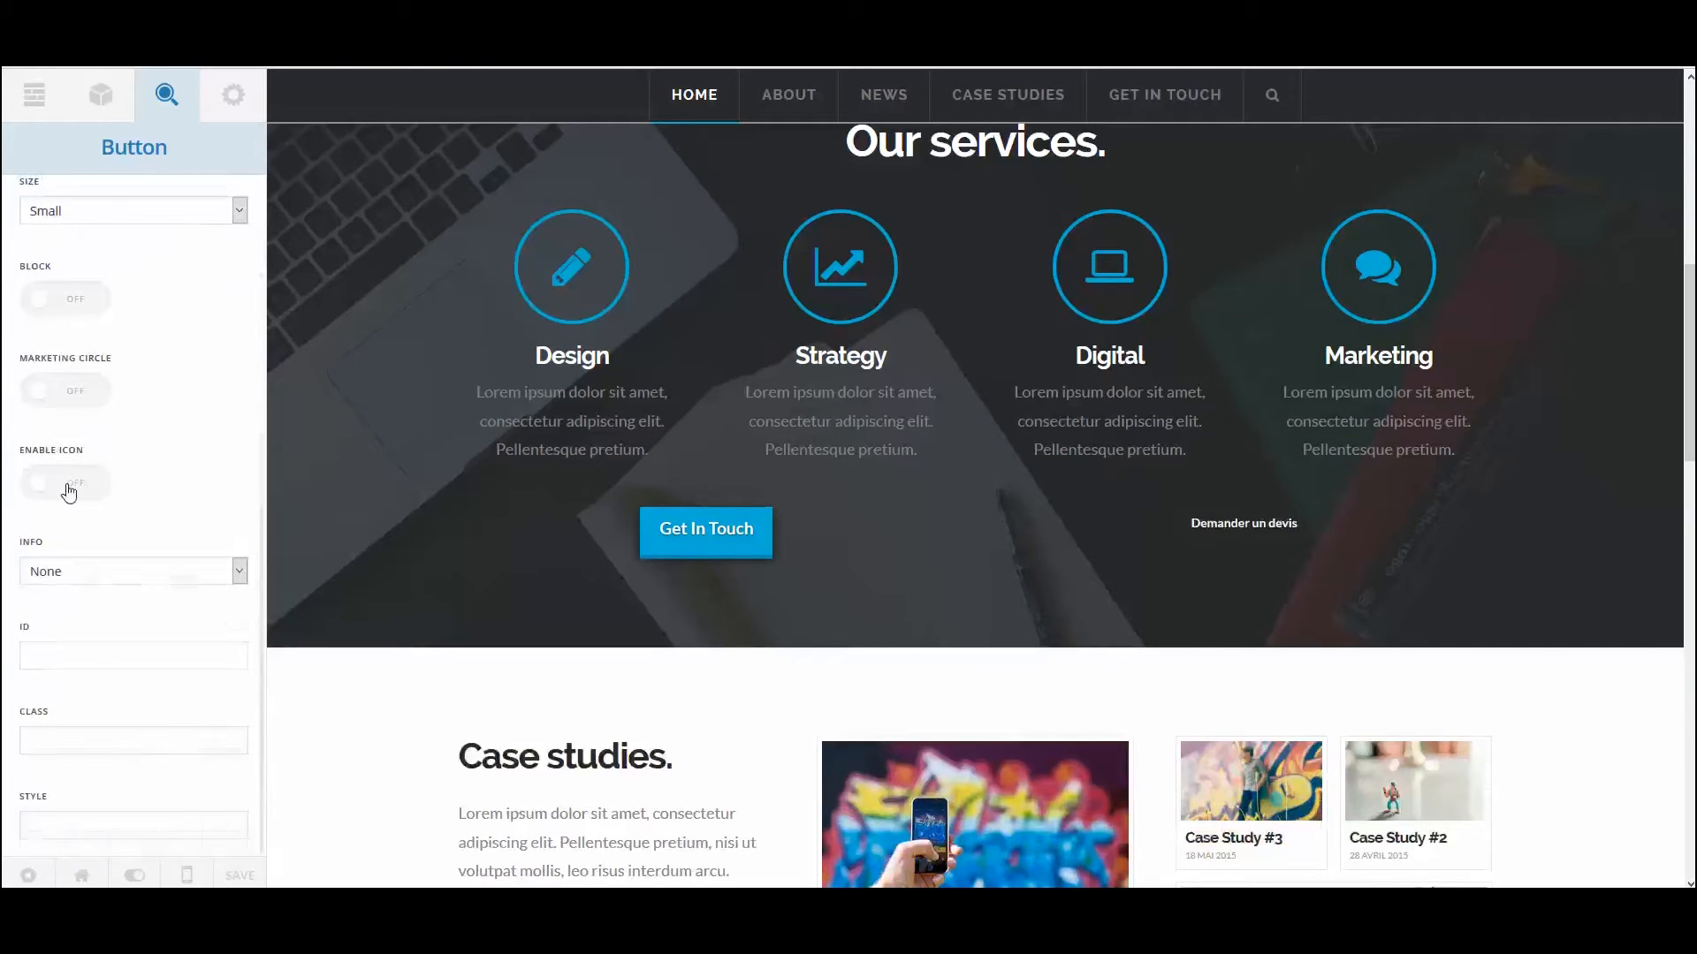
pyautogui.click(64, 483)
pyautogui.scroll(-1, 133, 531)
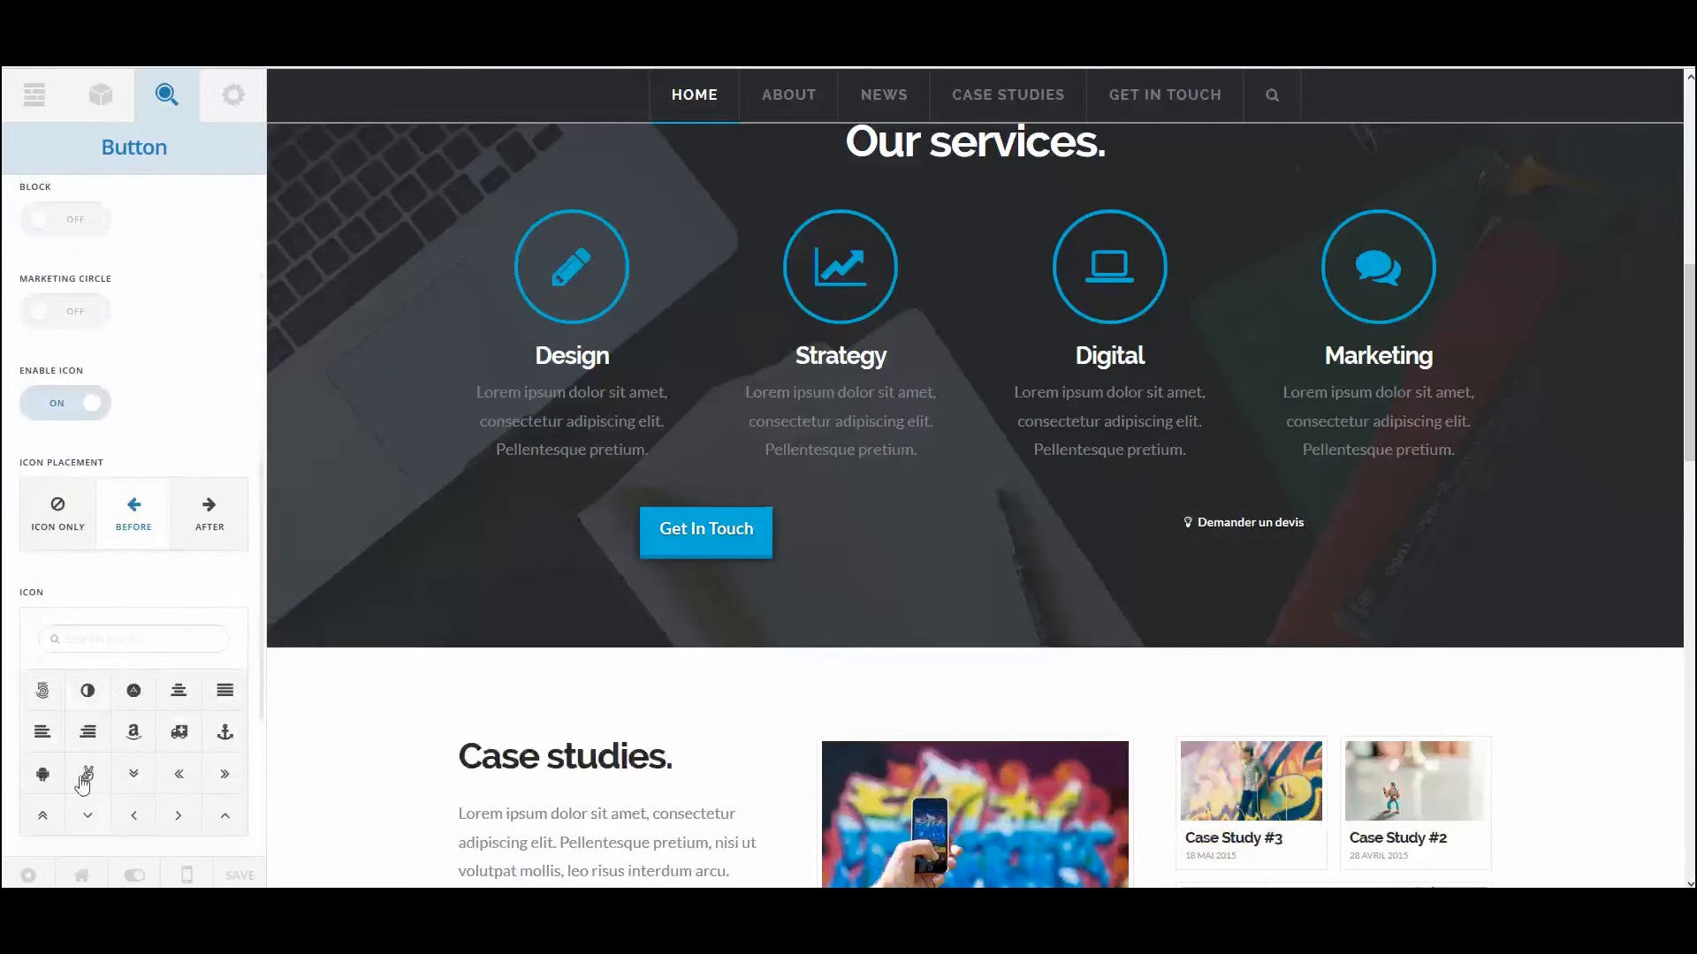
pyautogui.scroll(-2, 135, 760)
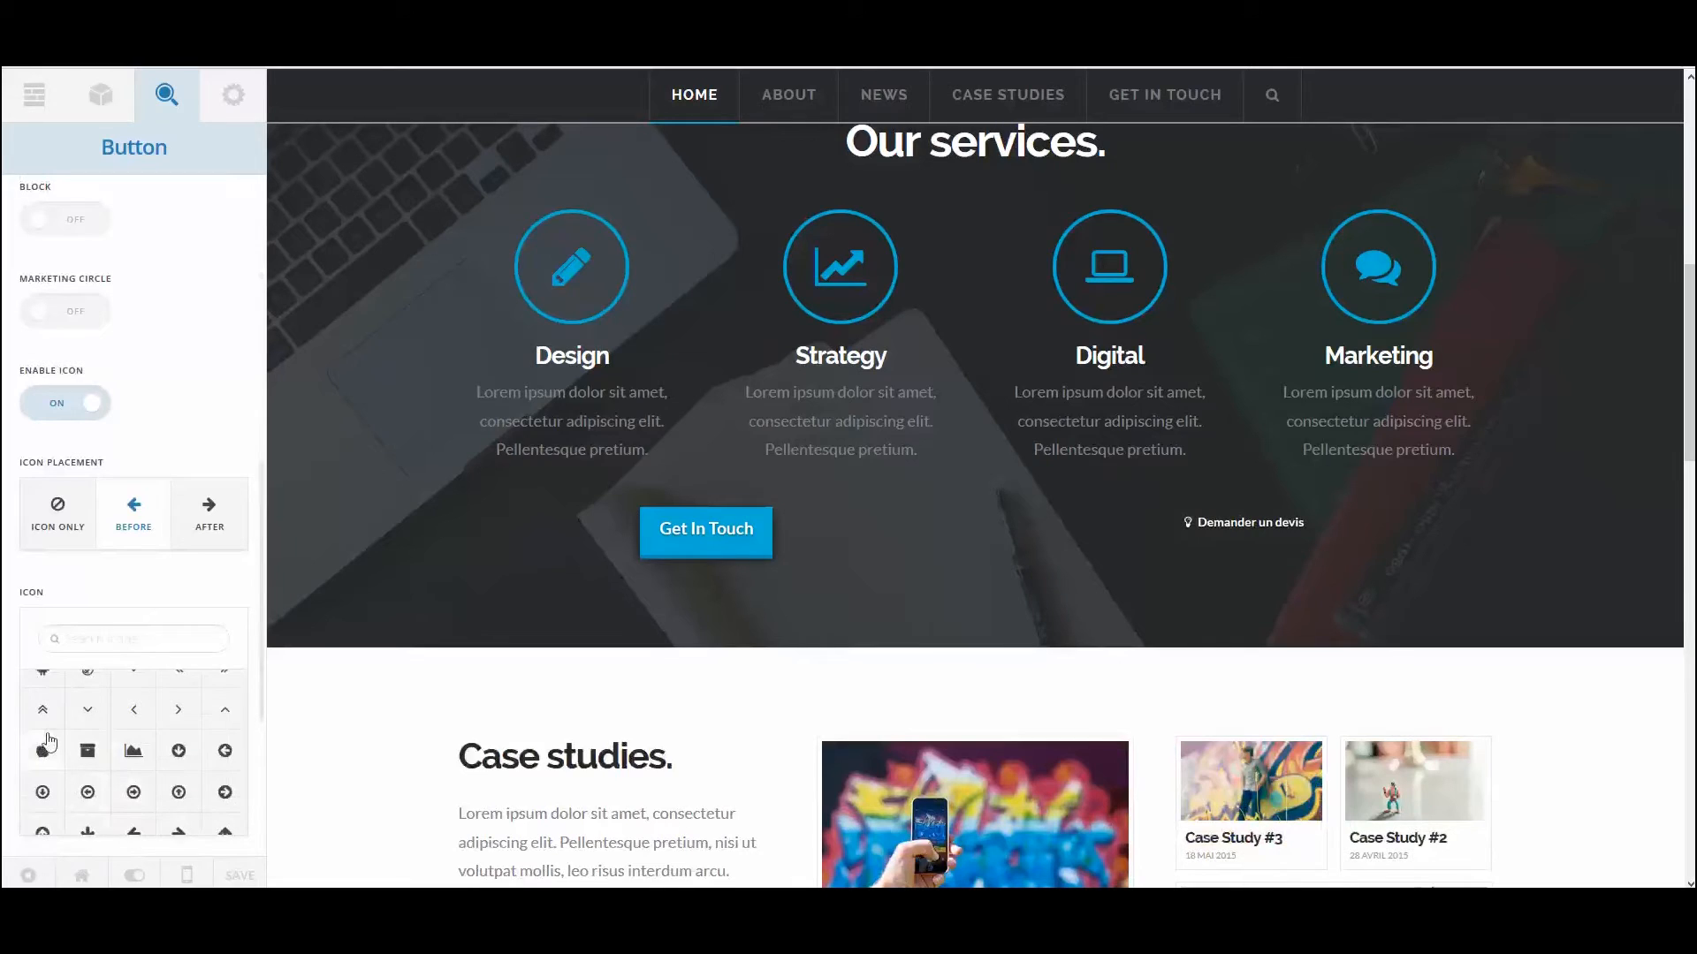
pyautogui.scroll(1, 48, 760)
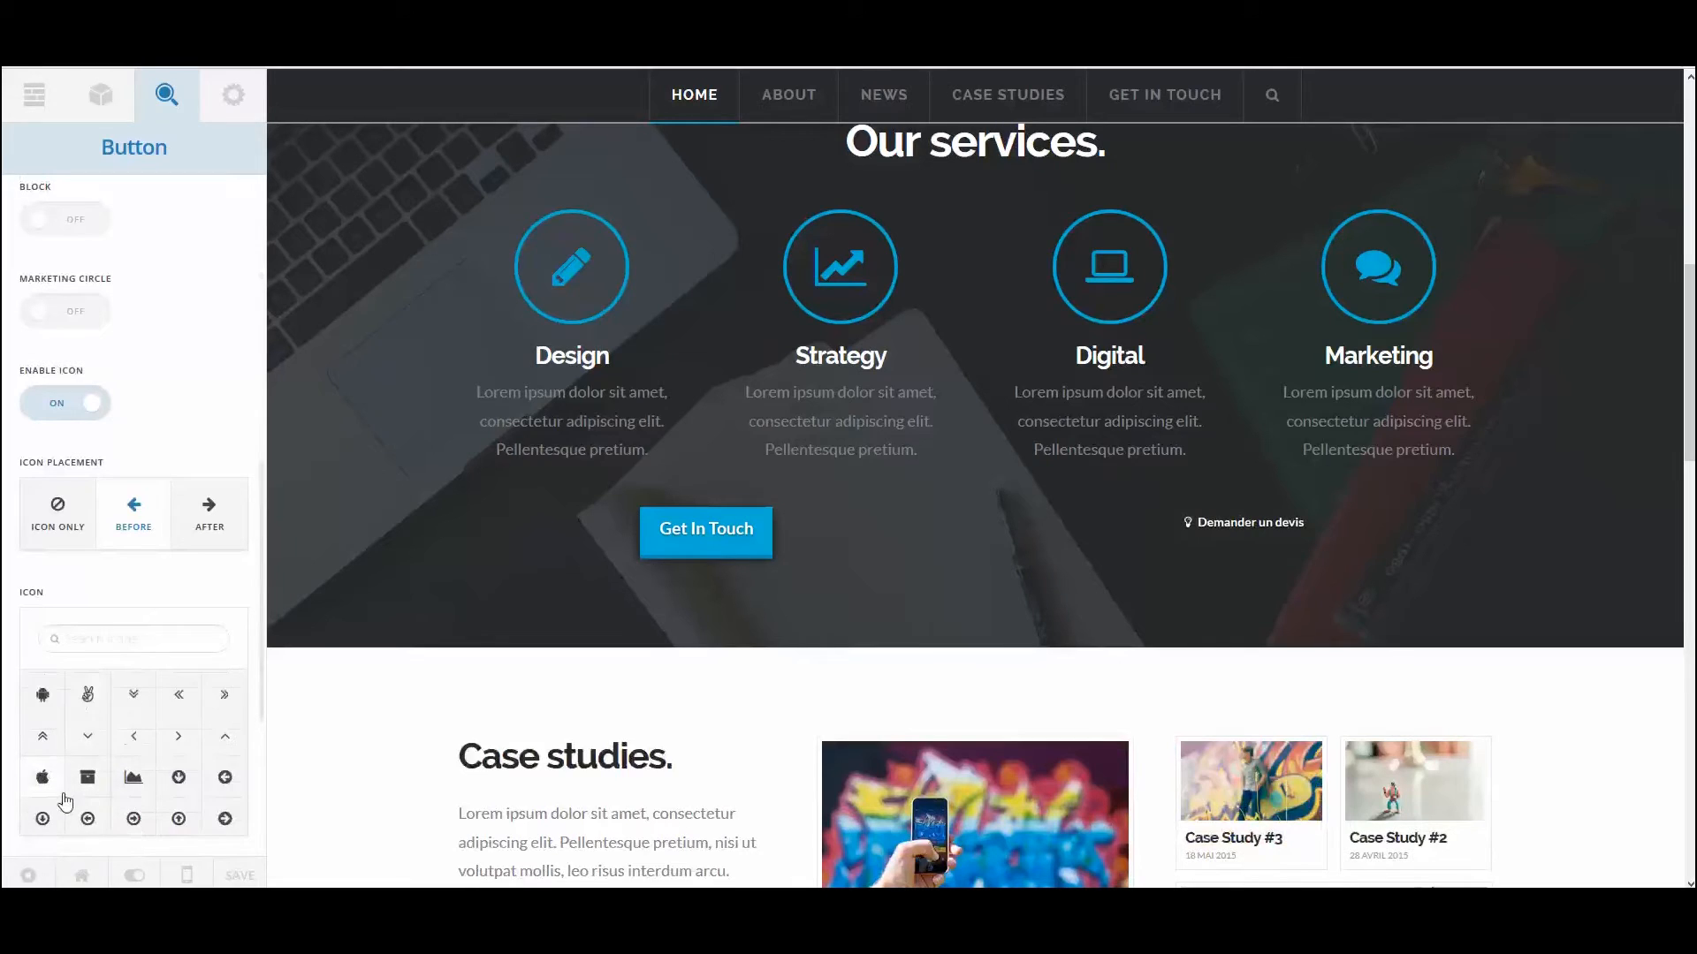
pyautogui.click(42, 695)
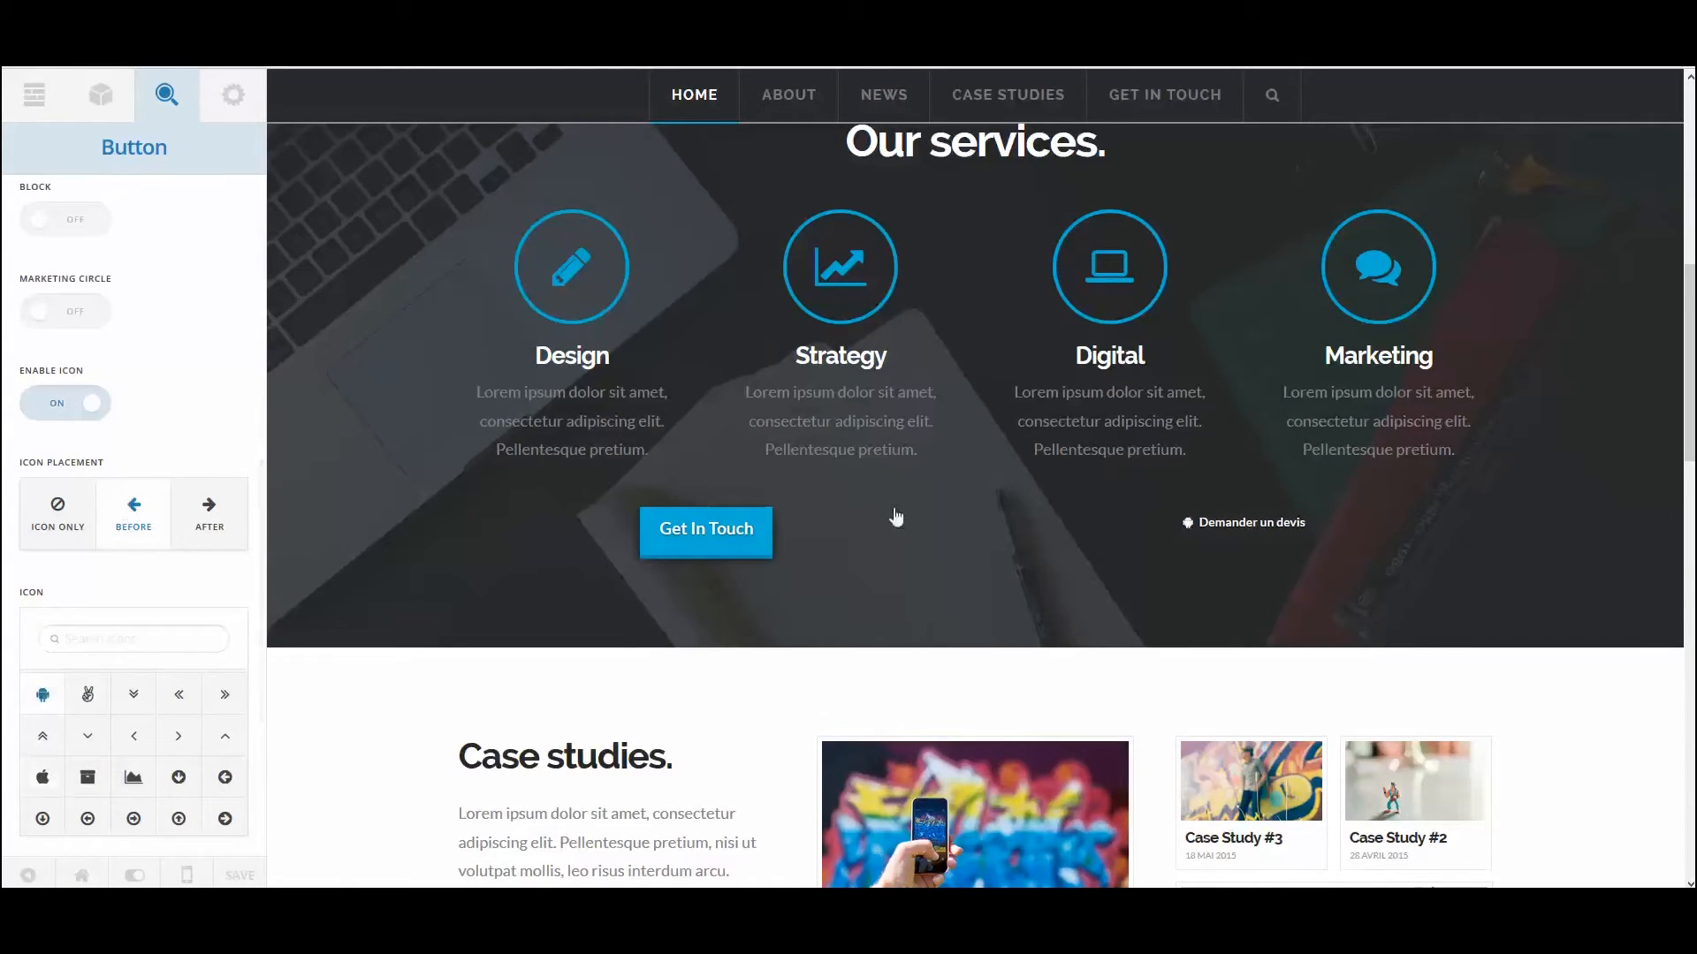
# Set the Demander un devis button's size to Large.
pyautogui.scroll(2, 115, 530)
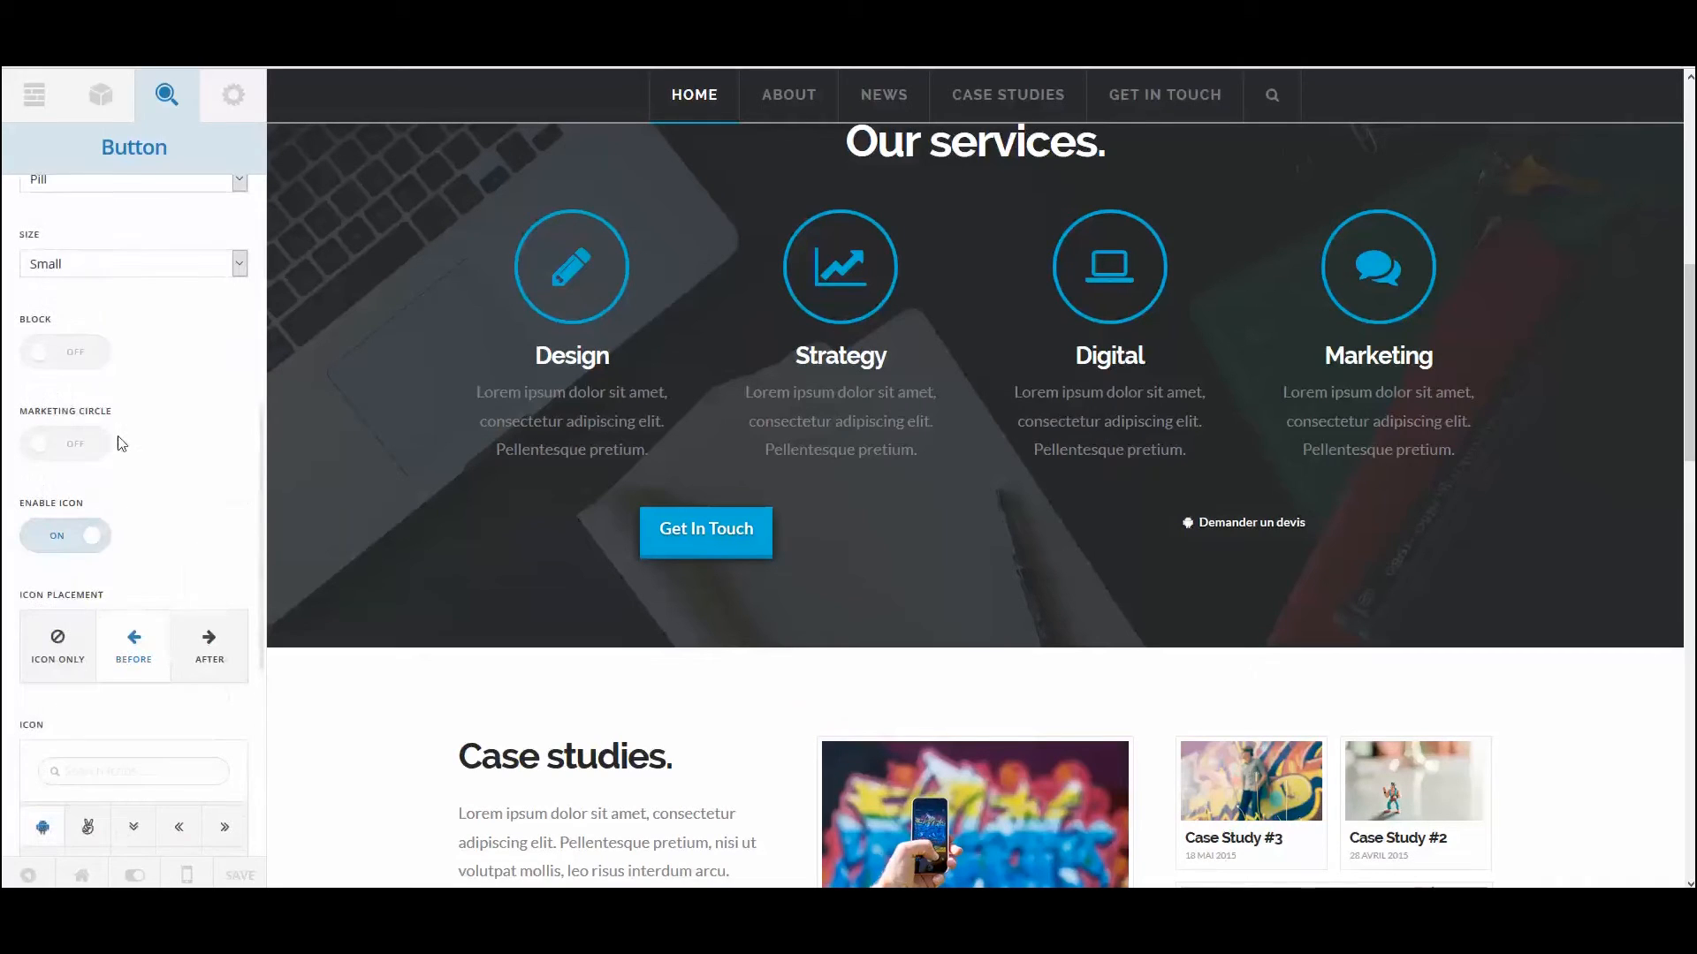
pyautogui.scroll(2, 120, 424)
pyautogui.click(142, 370)
pyautogui.click(71, 447)
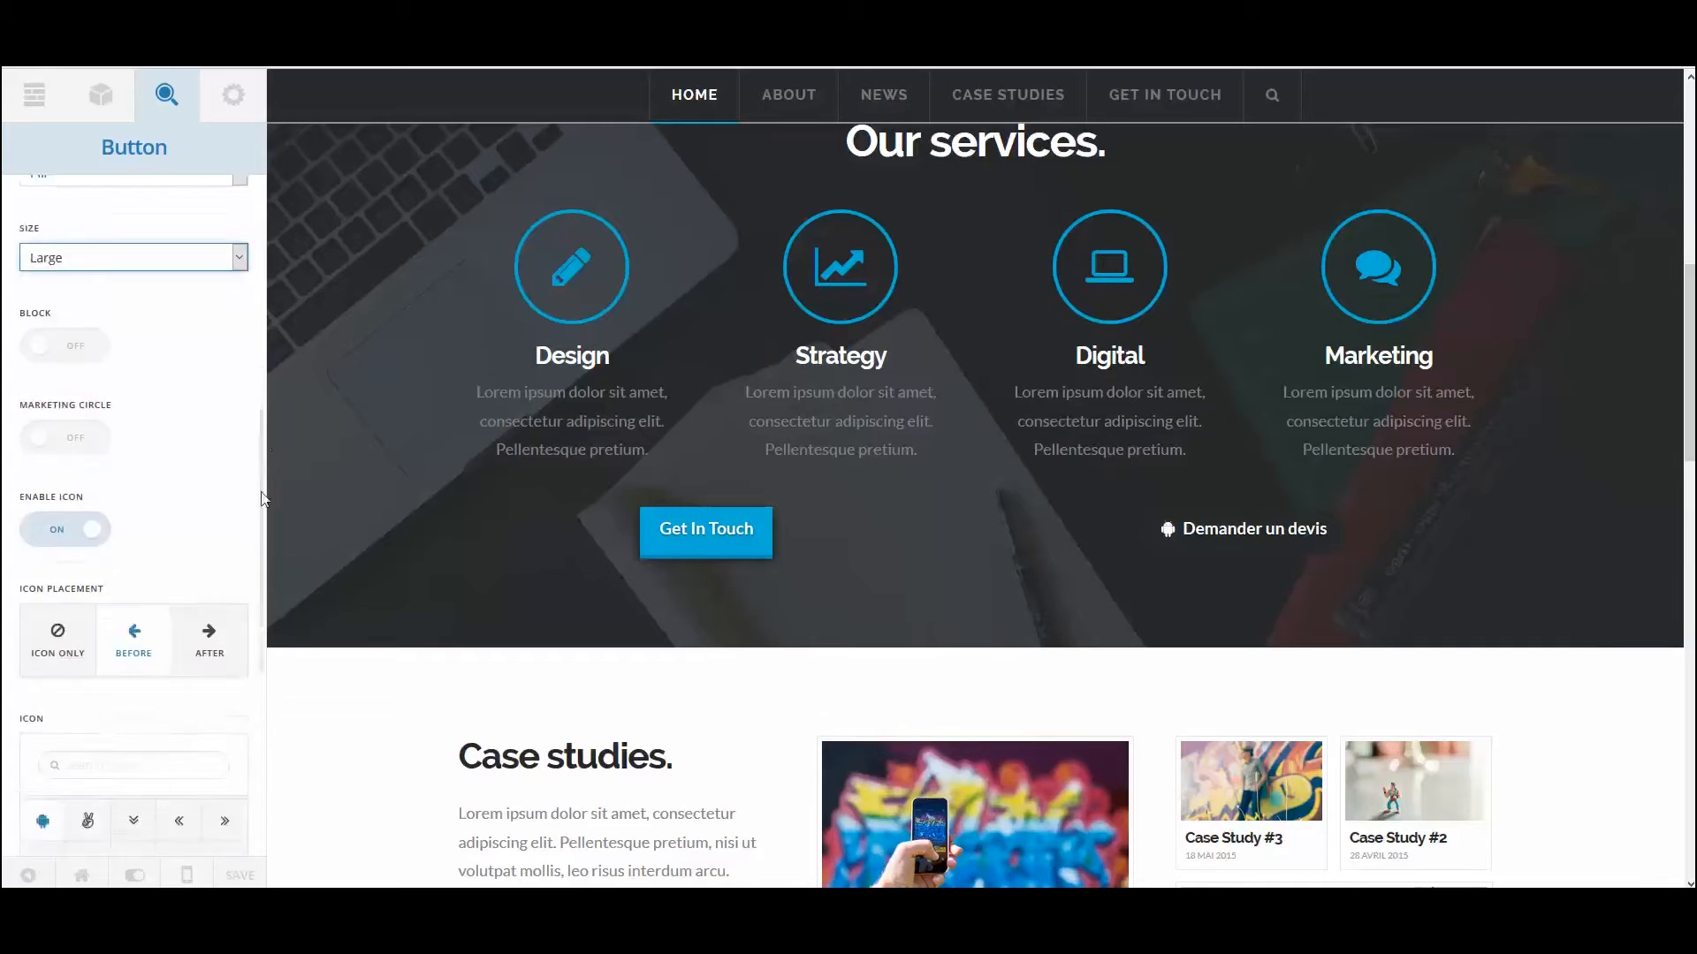
# Review the button's remaining Info, ID, Class and Style settings.
pyautogui.scroll(-1, 258, 456)
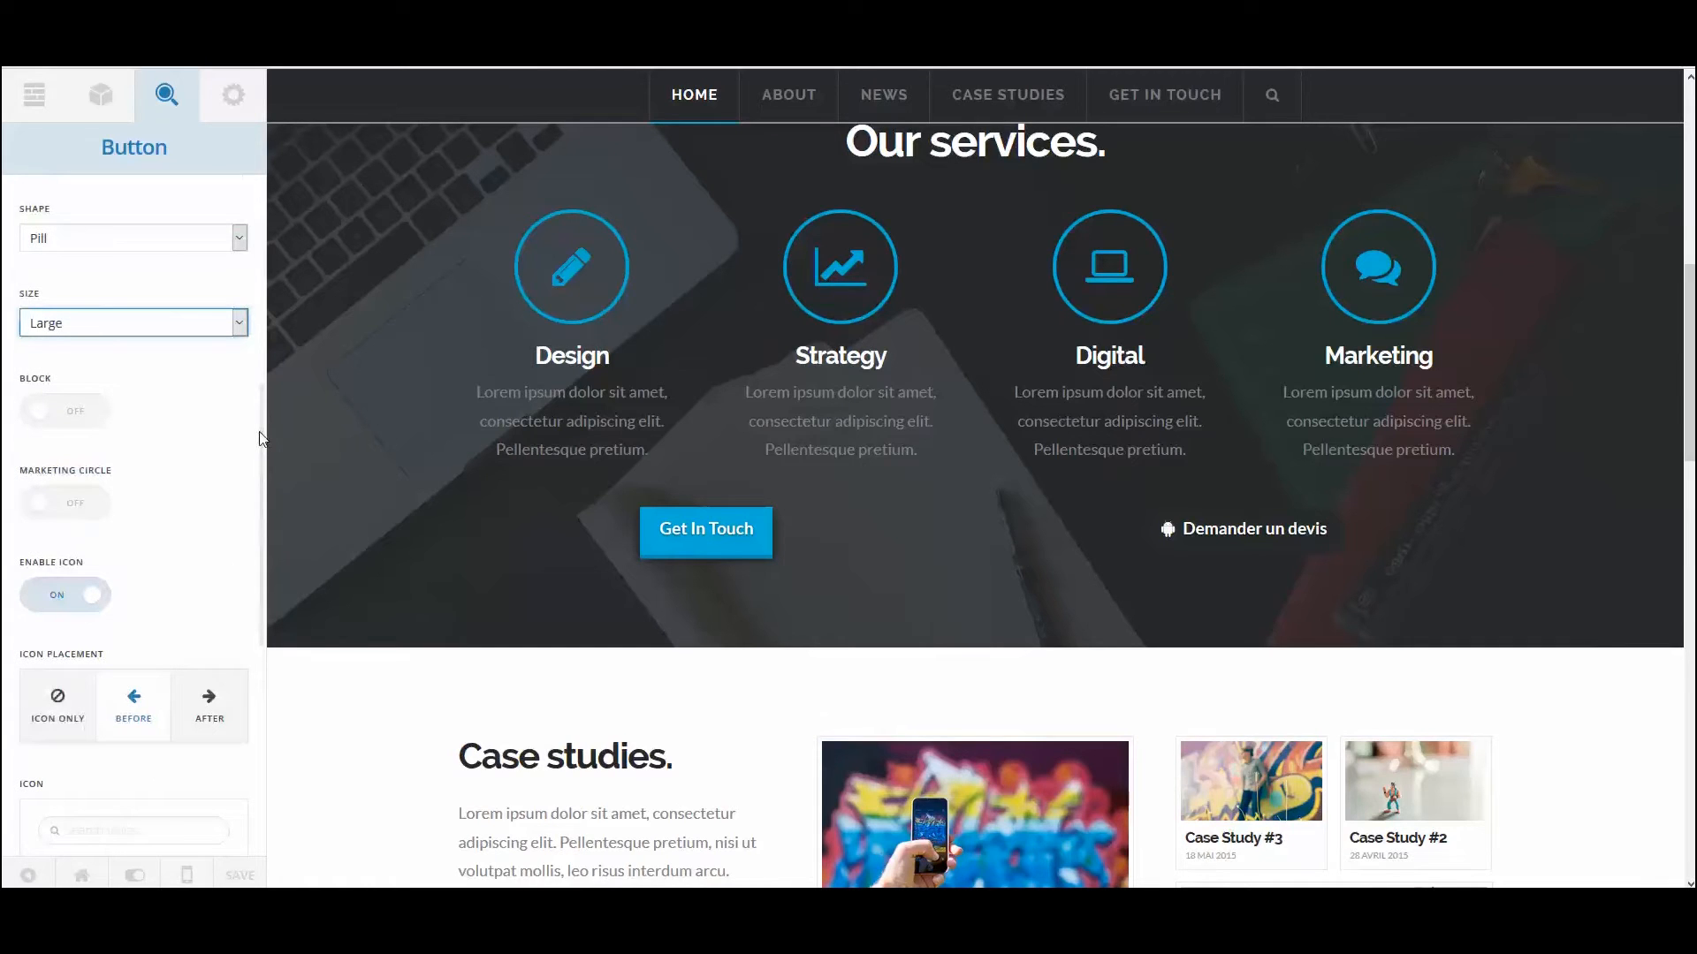
pyautogui.scroll(-11, 262, 446)
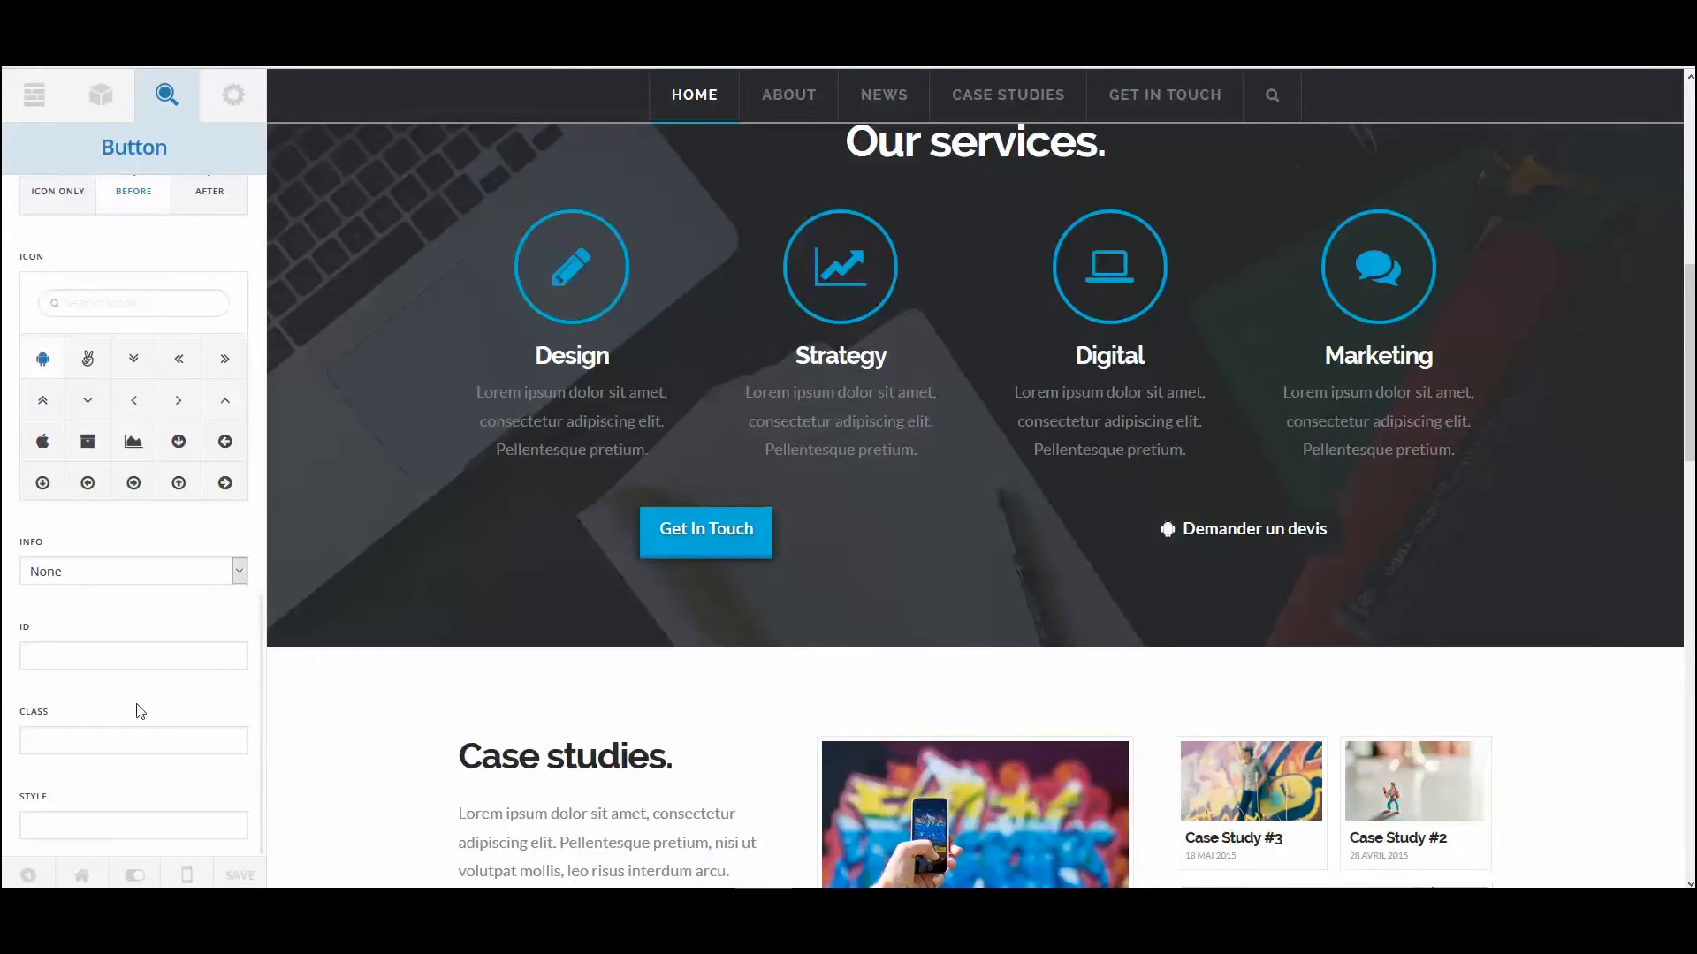
pyautogui.click(41, 714)
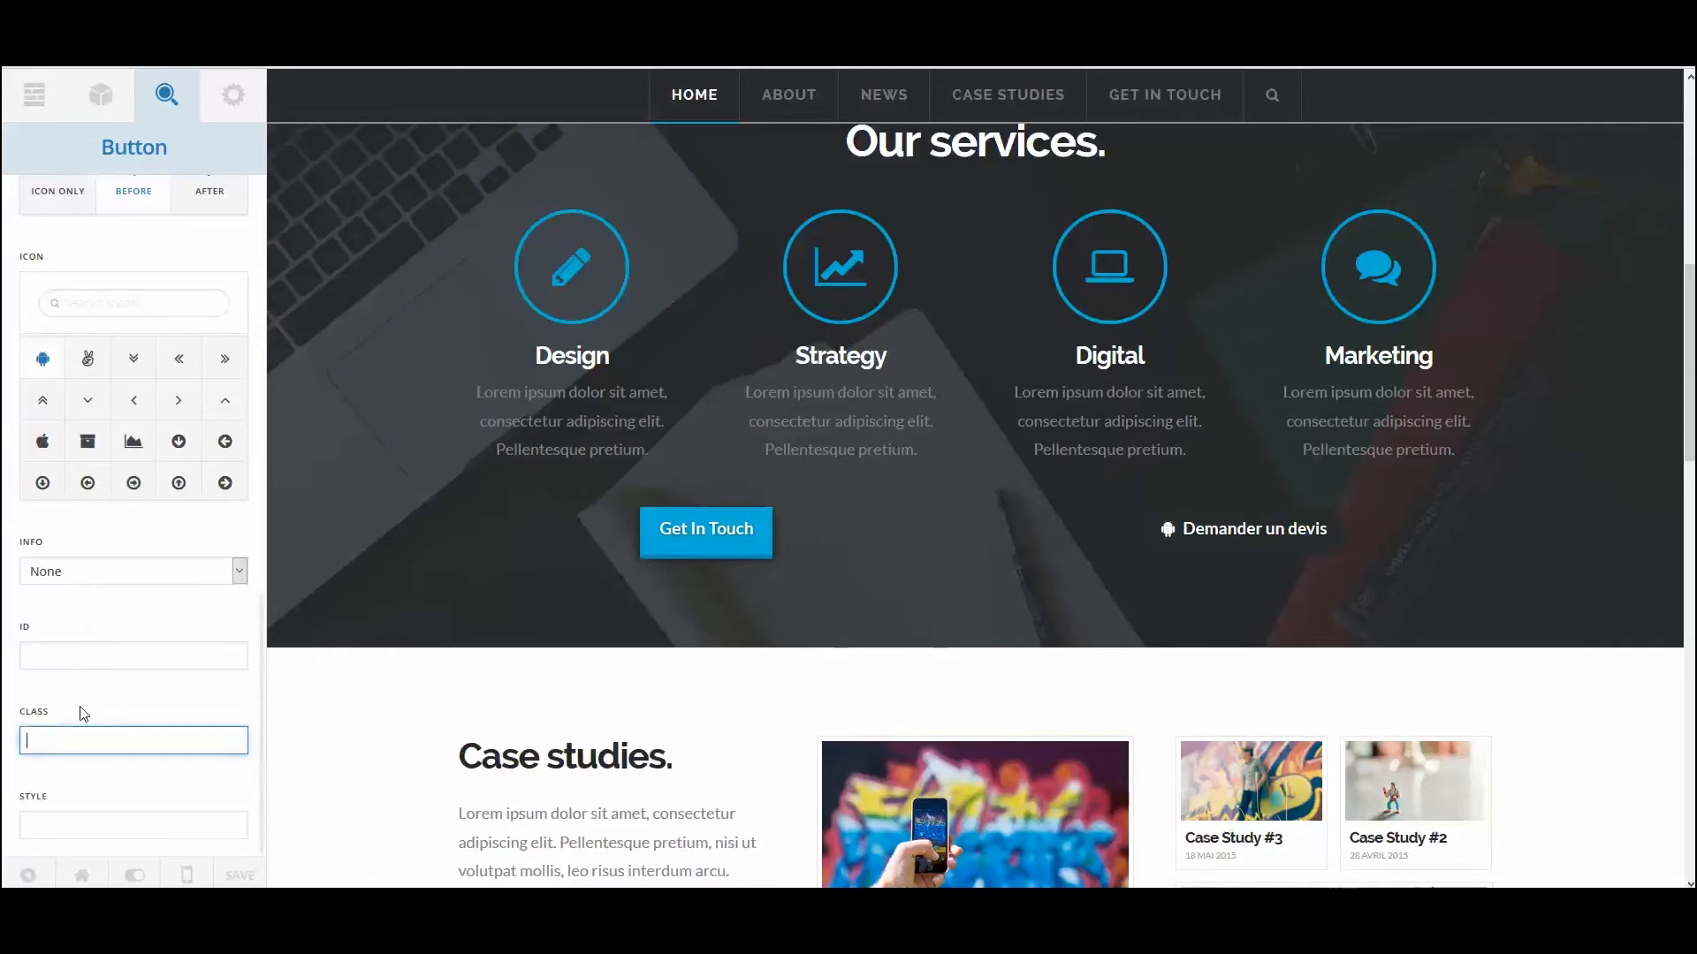
pyautogui.scroll(6, 84, 714)
pyautogui.scroll(6, 78, 704)
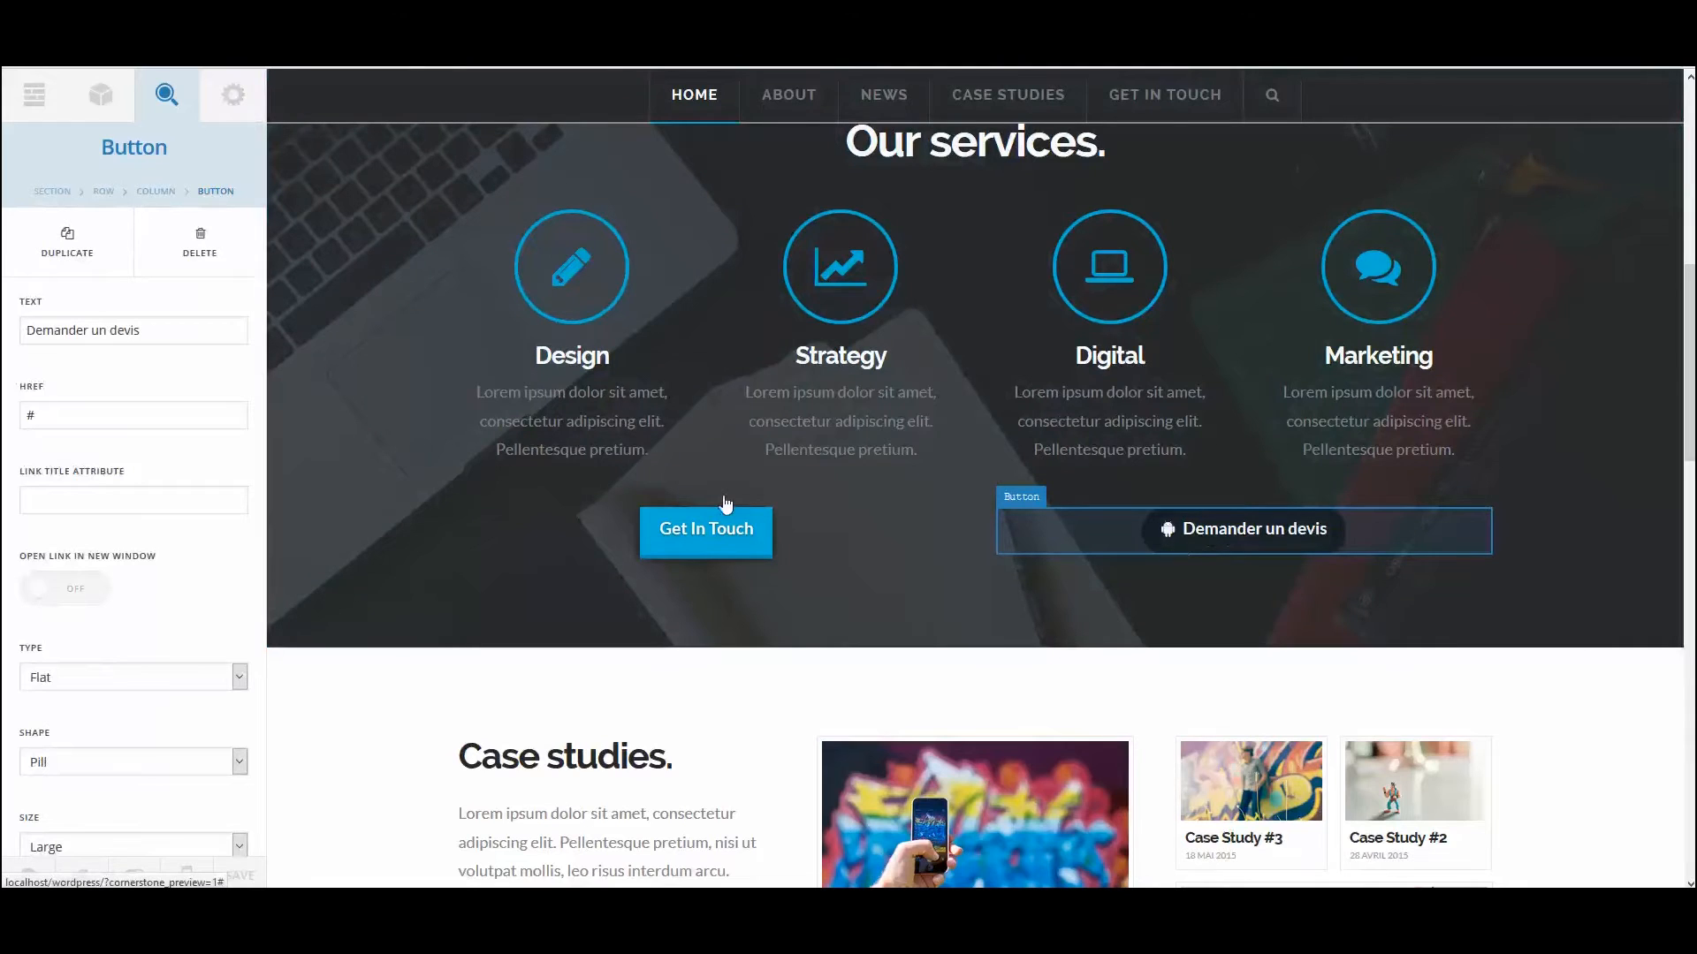
# Replace the first sentence of the We Are Silvertooth paragraph with "mon super texte" and save the page.
pyautogui.scroll(8, 617, 542)
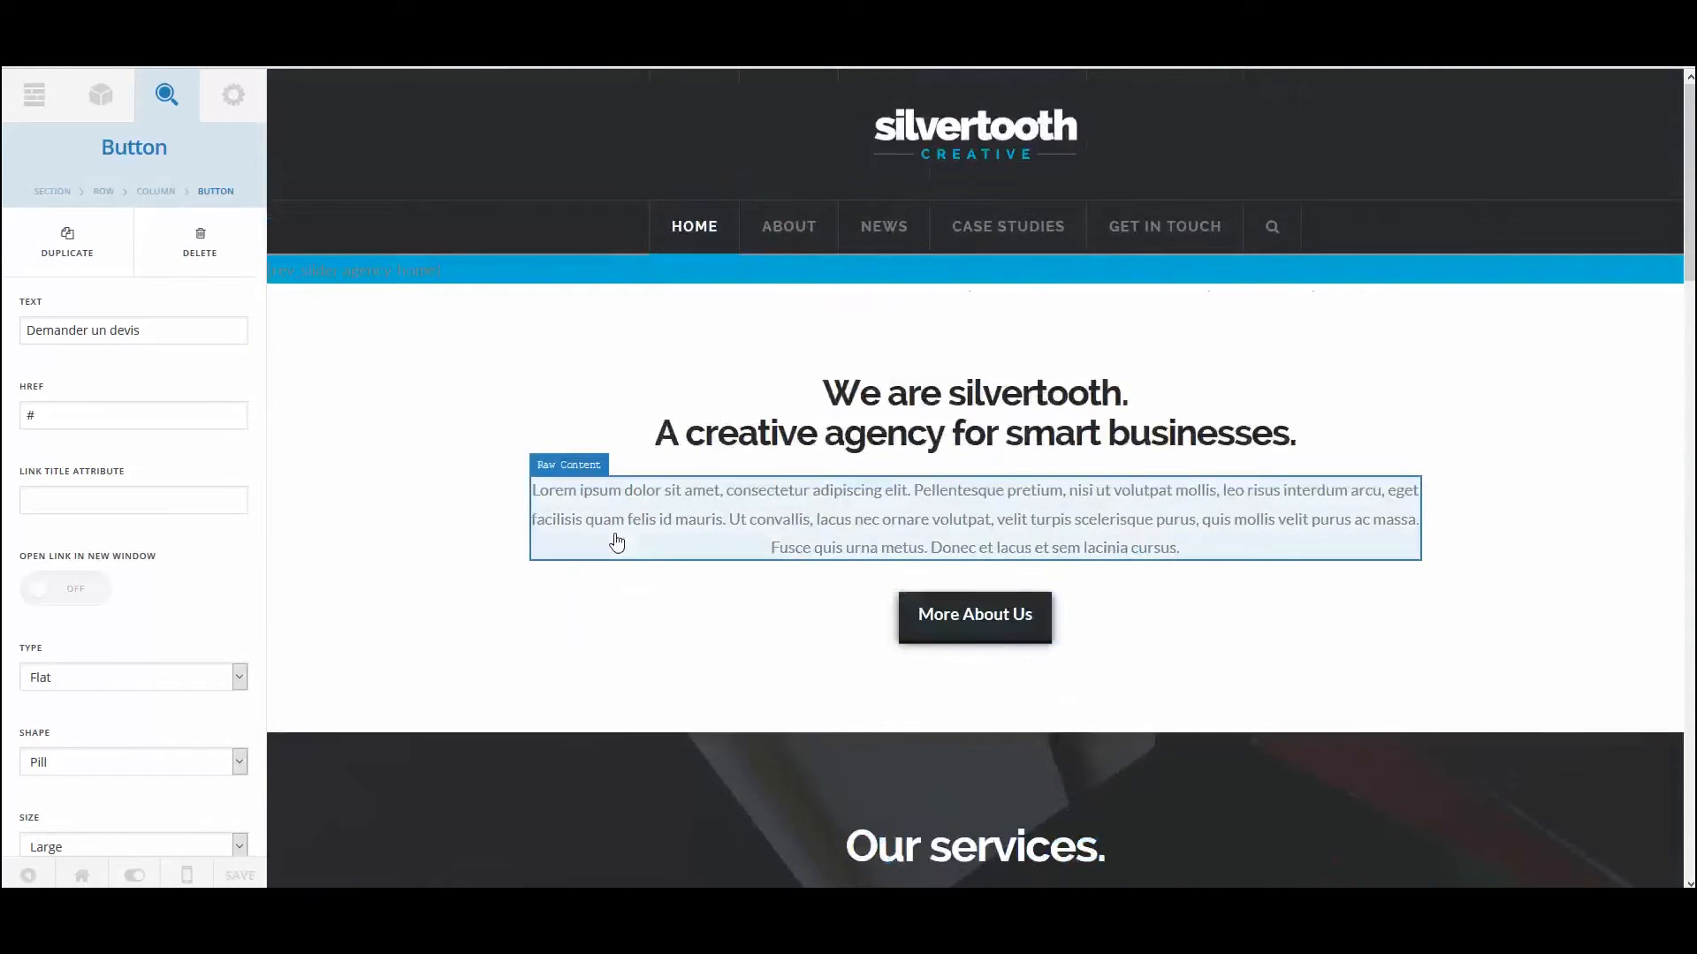
pyautogui.scroll(-8, 579, 561)
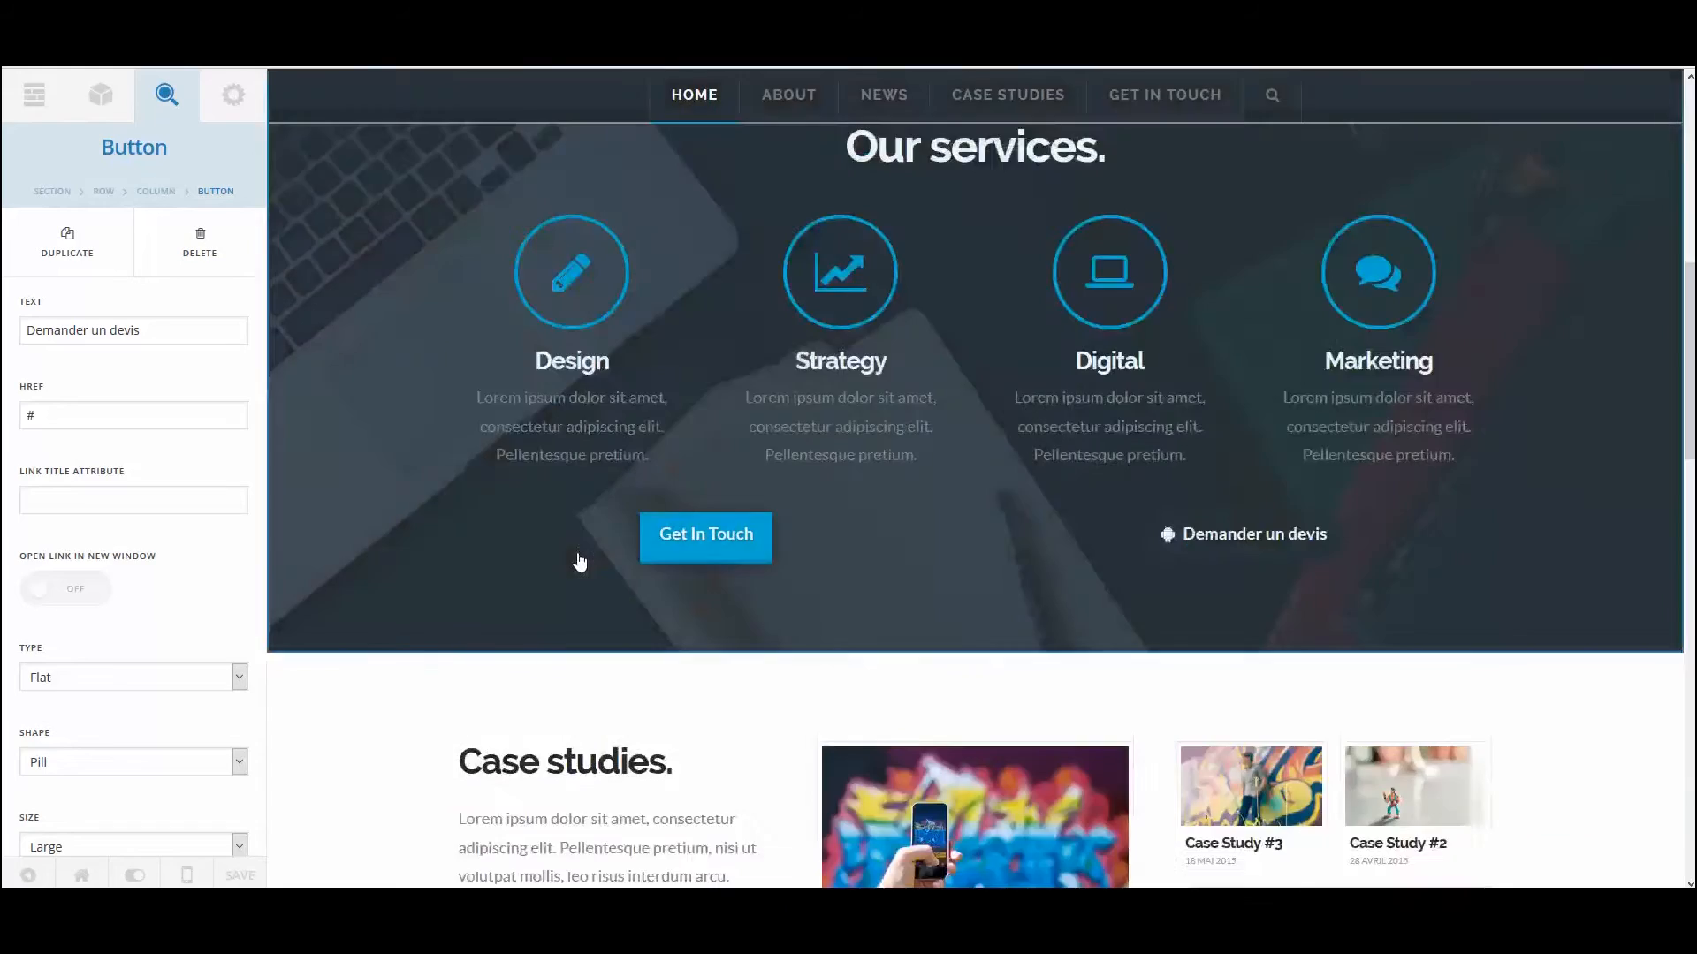
pyautogui.scroll(7, 575, 560)
pyautogui.click(813, 427)
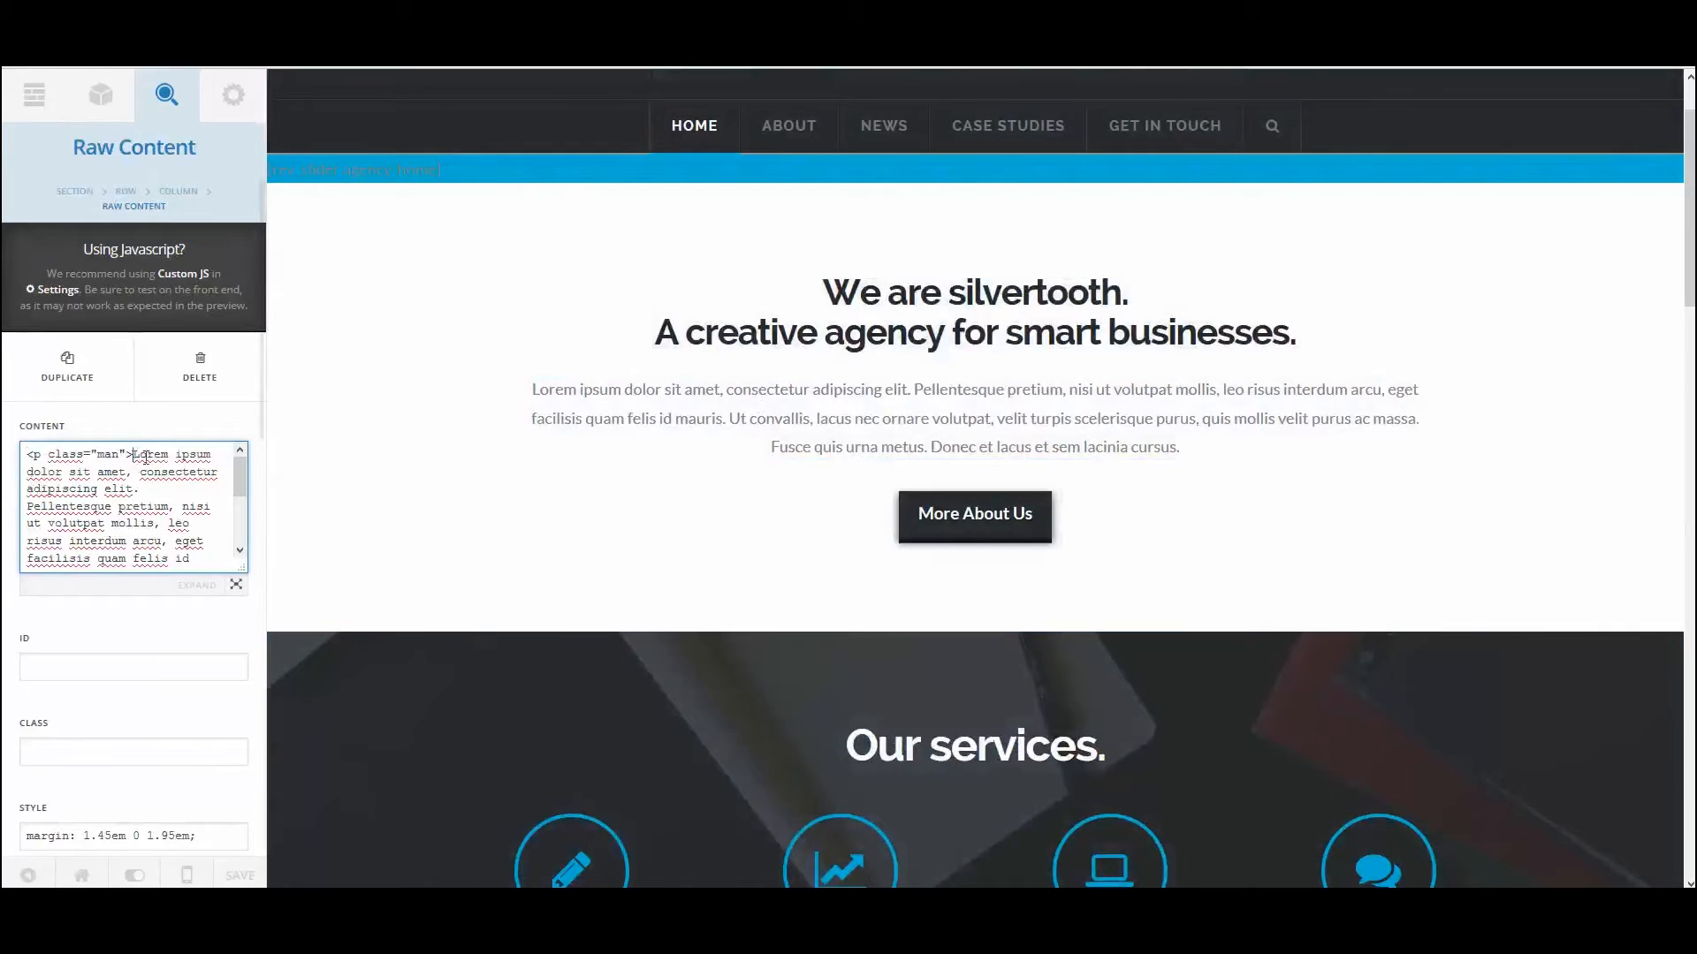
pyautogui.moveTo(133, 455); pyautogui.dragTo(135, 489)
pyautogui.write('mon super texte')
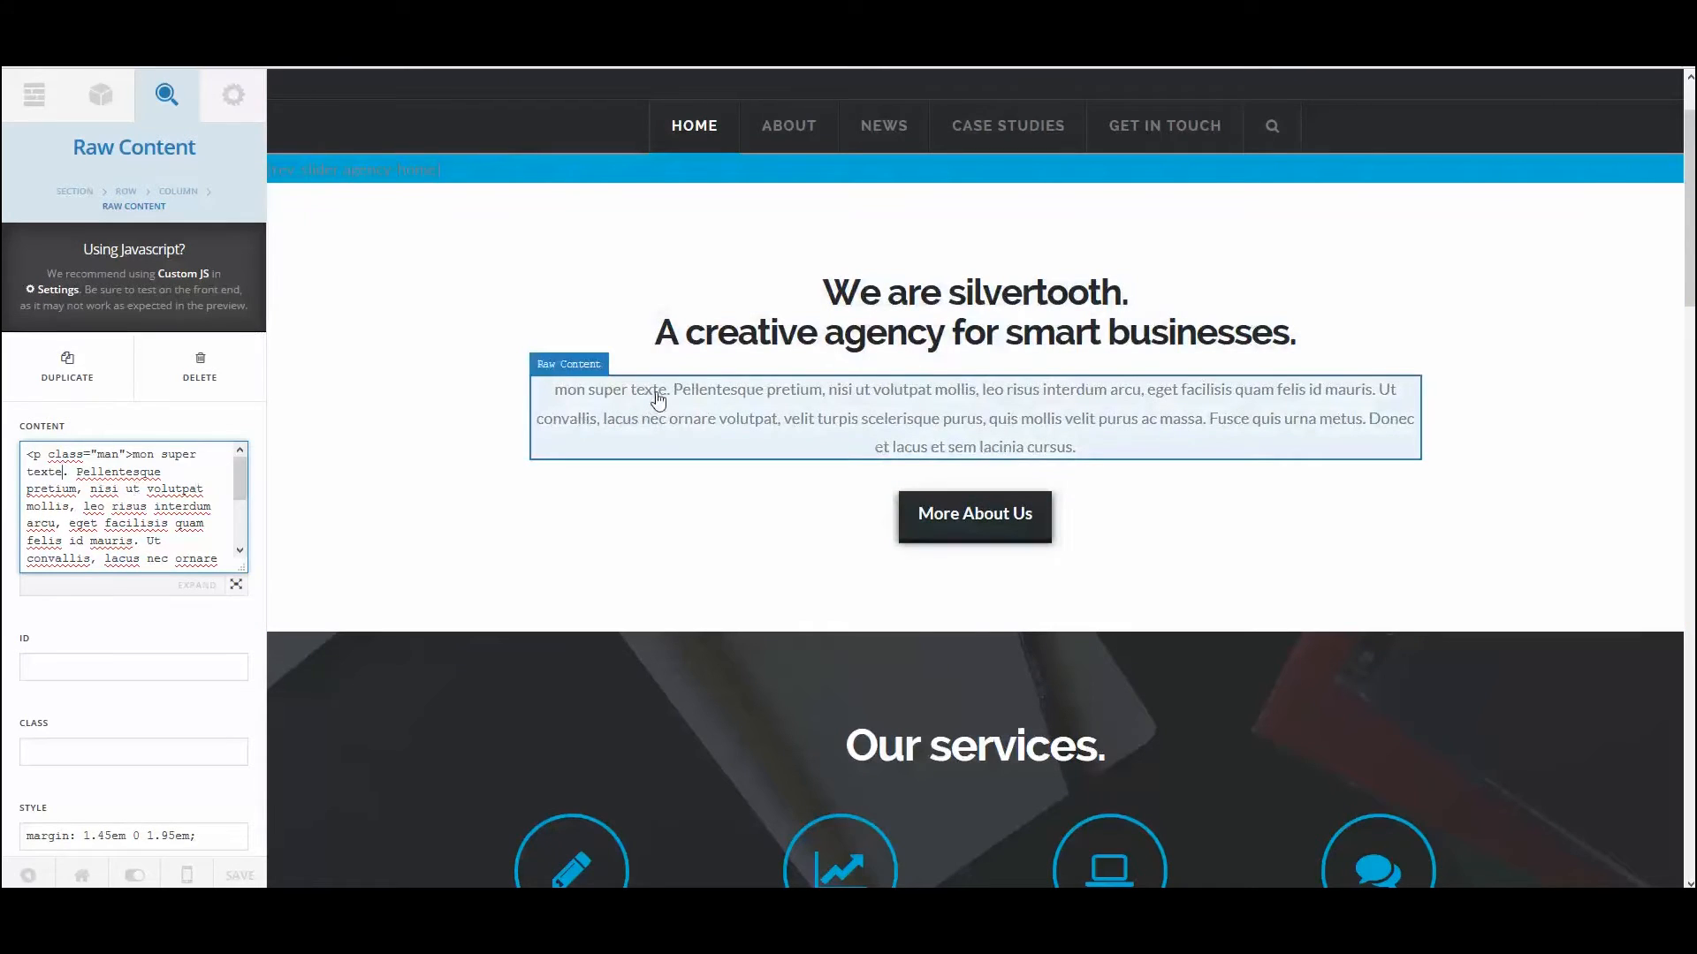
pyautogui.click(413, 390)
pyautogui.click(231, 875)
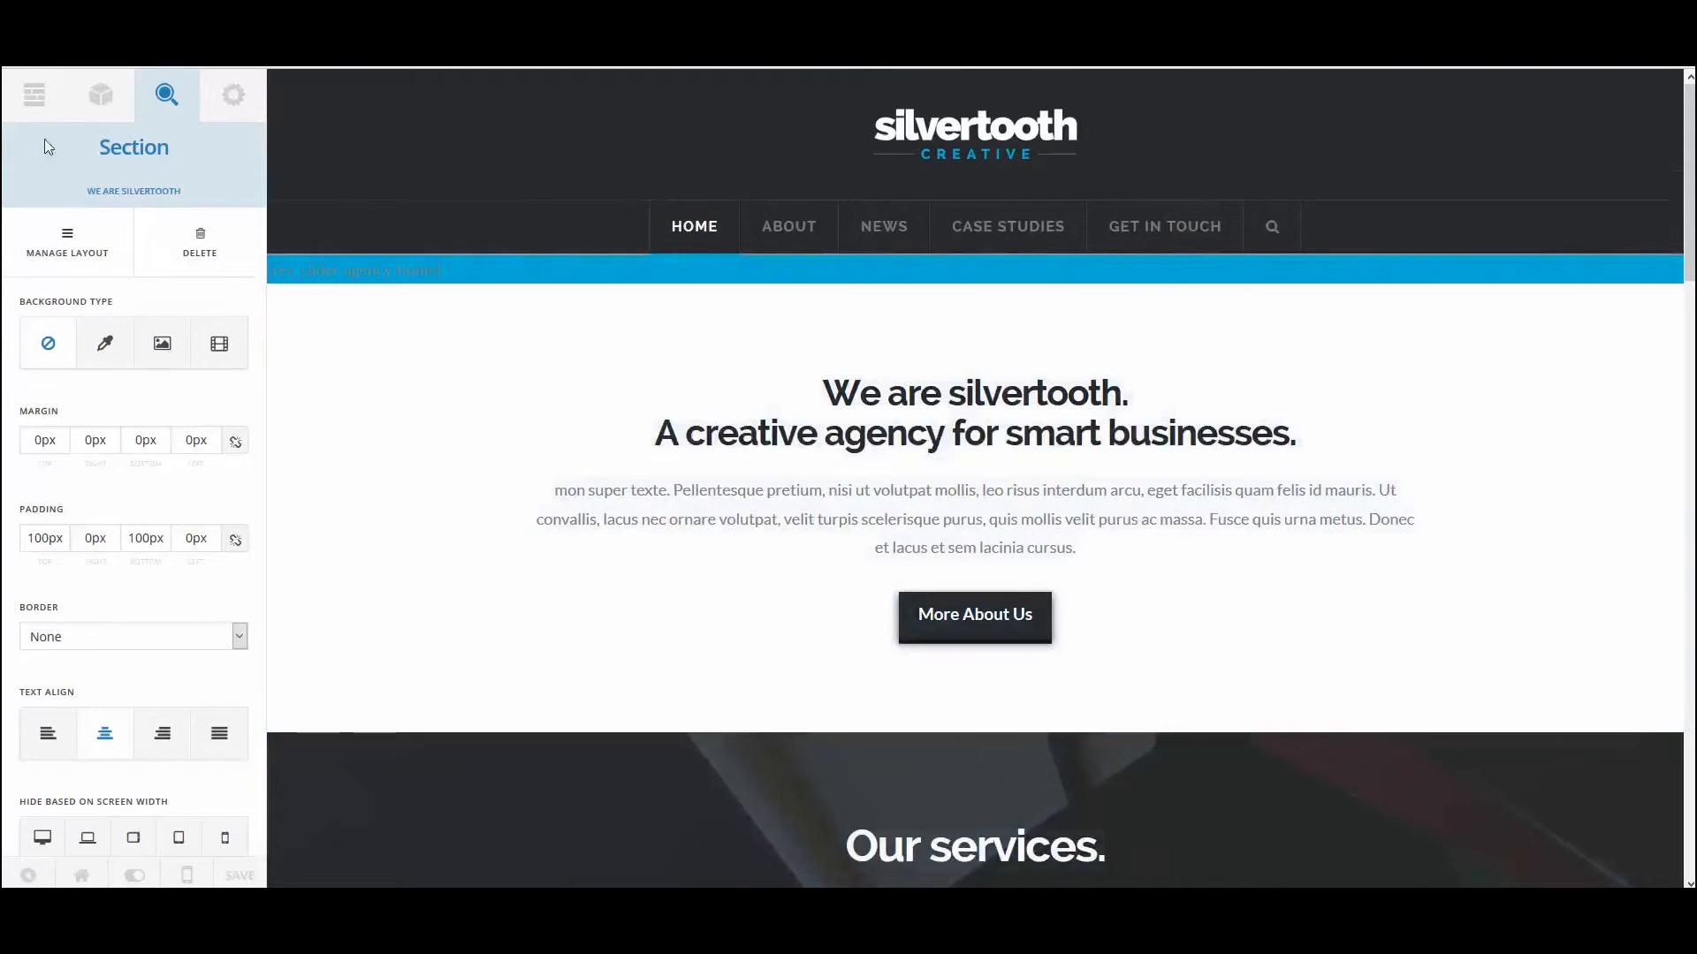
# Open the page's section layout and examine the order of We Are Silvertooth and Services in the preview.
pyautogui.click(101, 99)
pyautogui.click(30, 104)
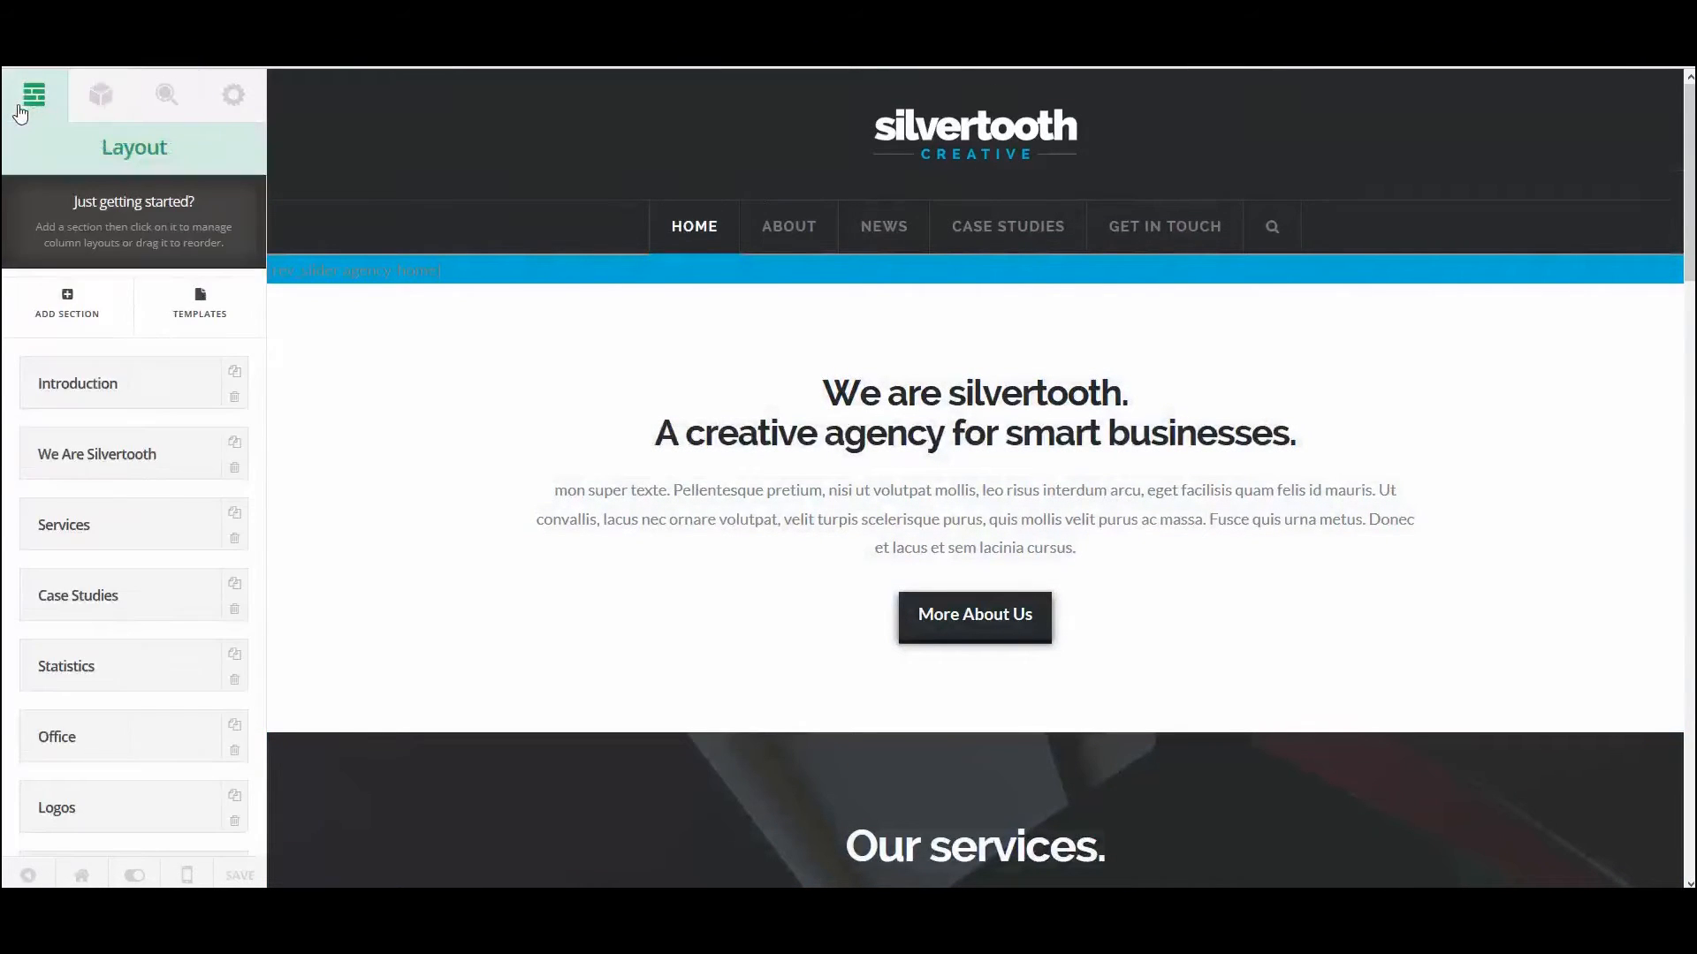
pyautogui.scroll(-5, 360, 343)
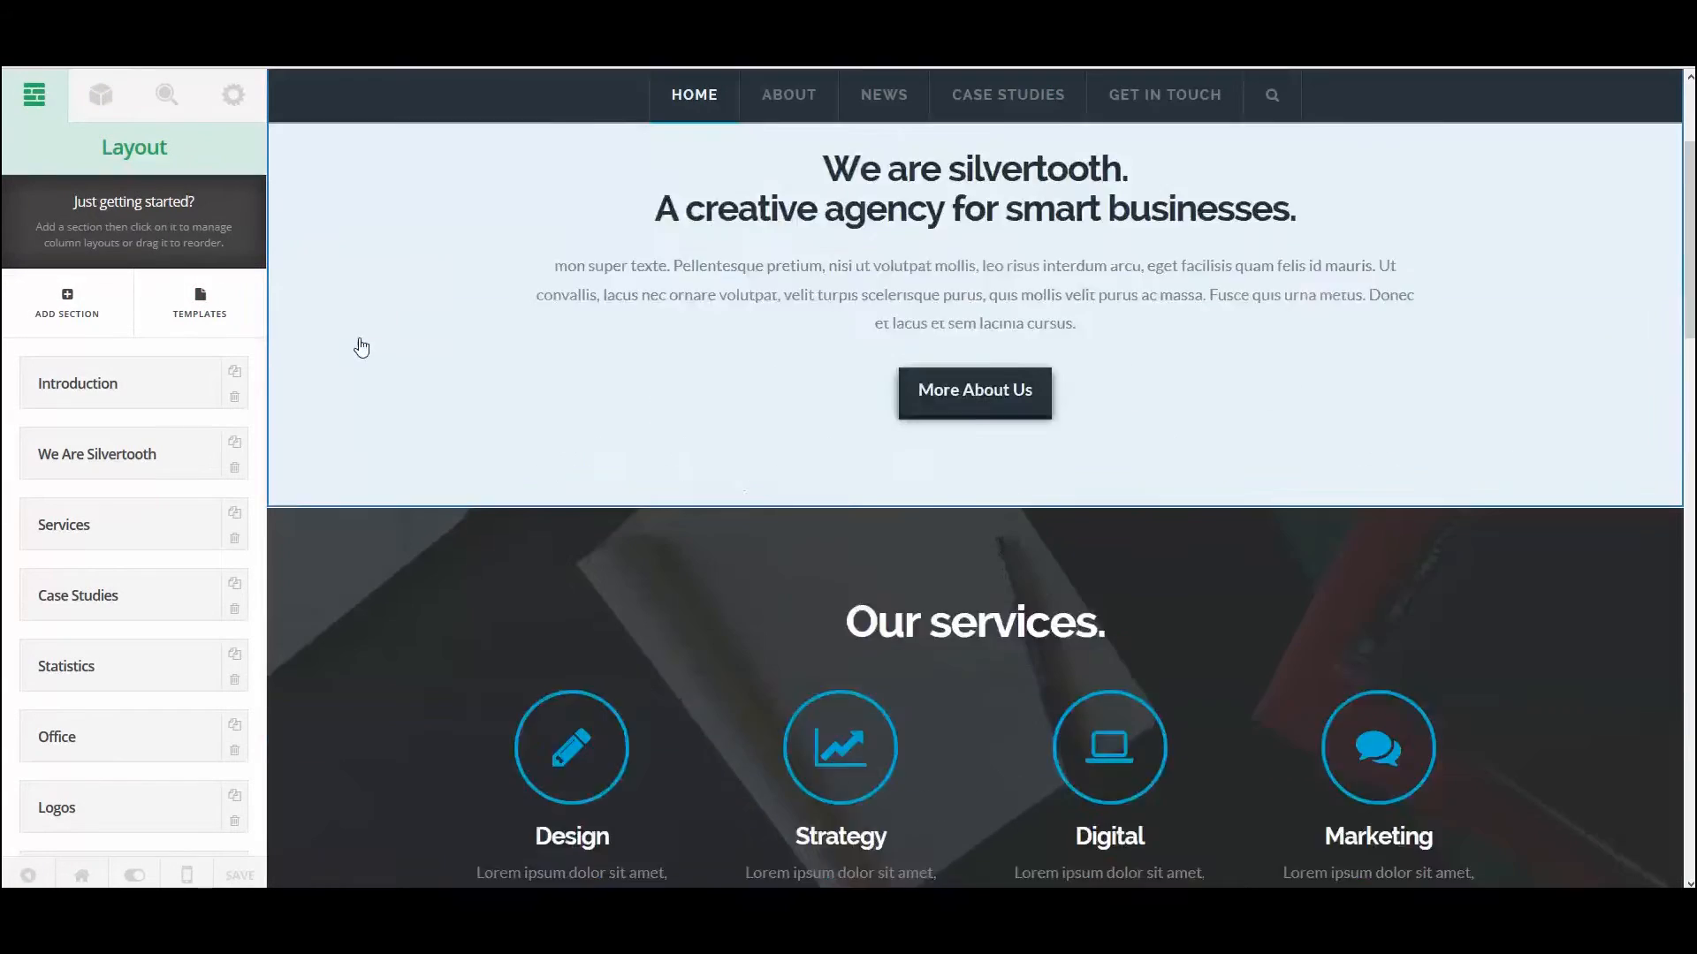
pyautogui.scroll(-2, 447, 504)
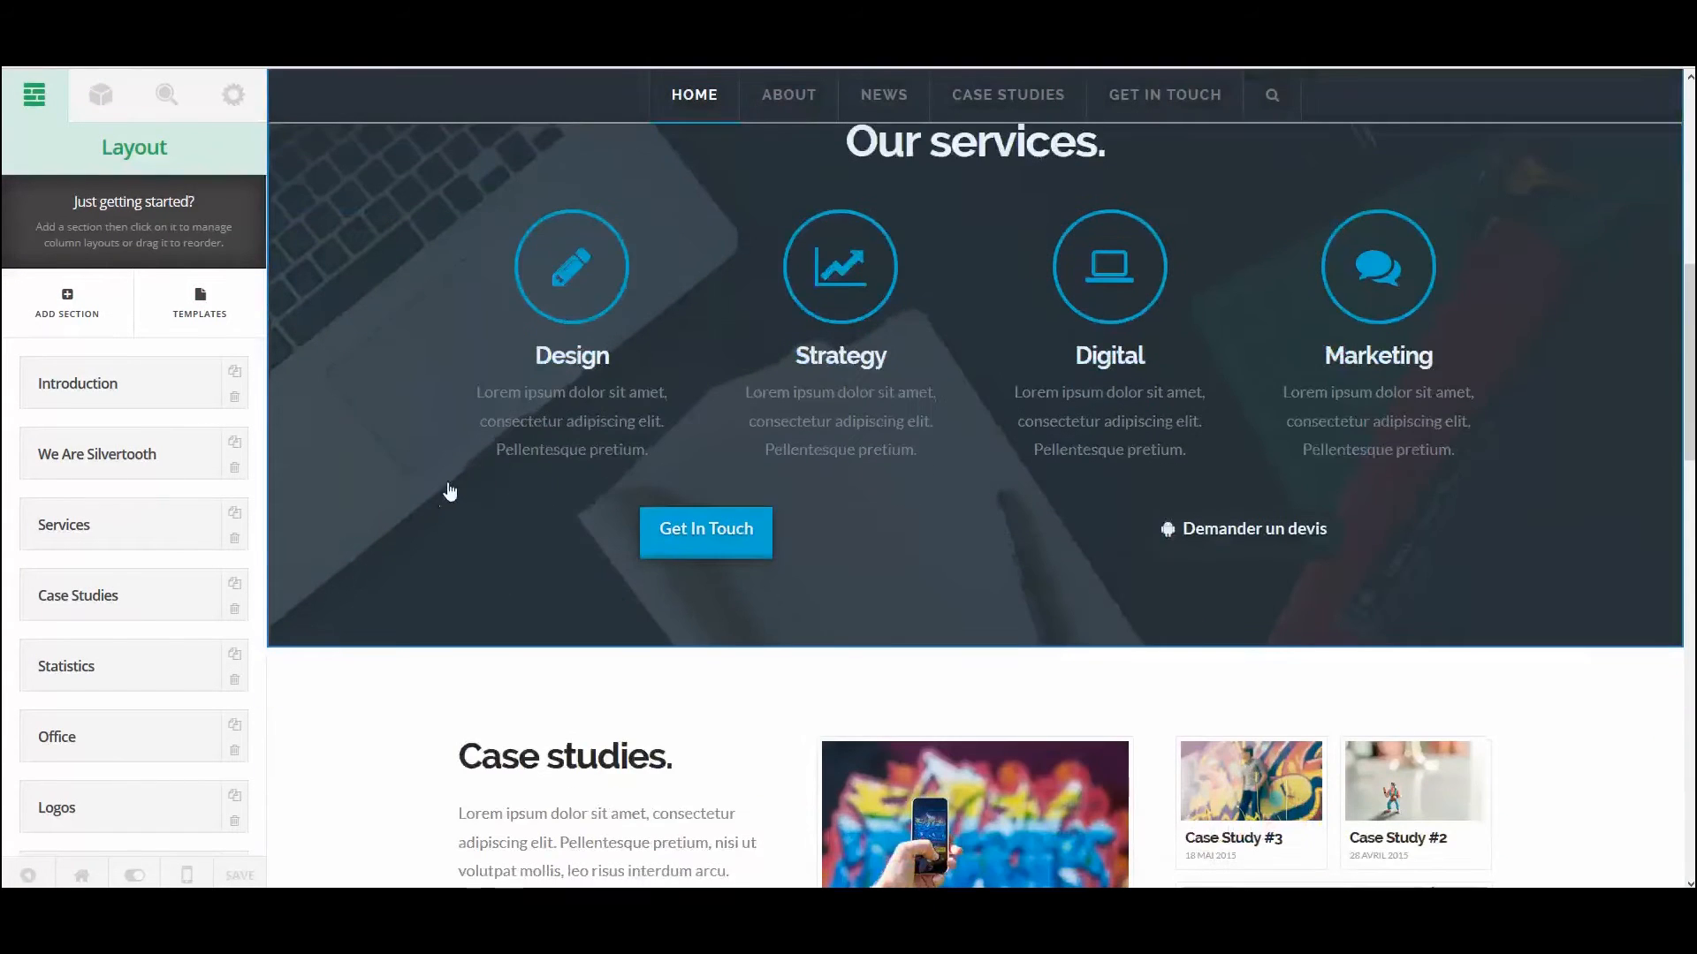
pyautogui.scroll(5, 504, 570)
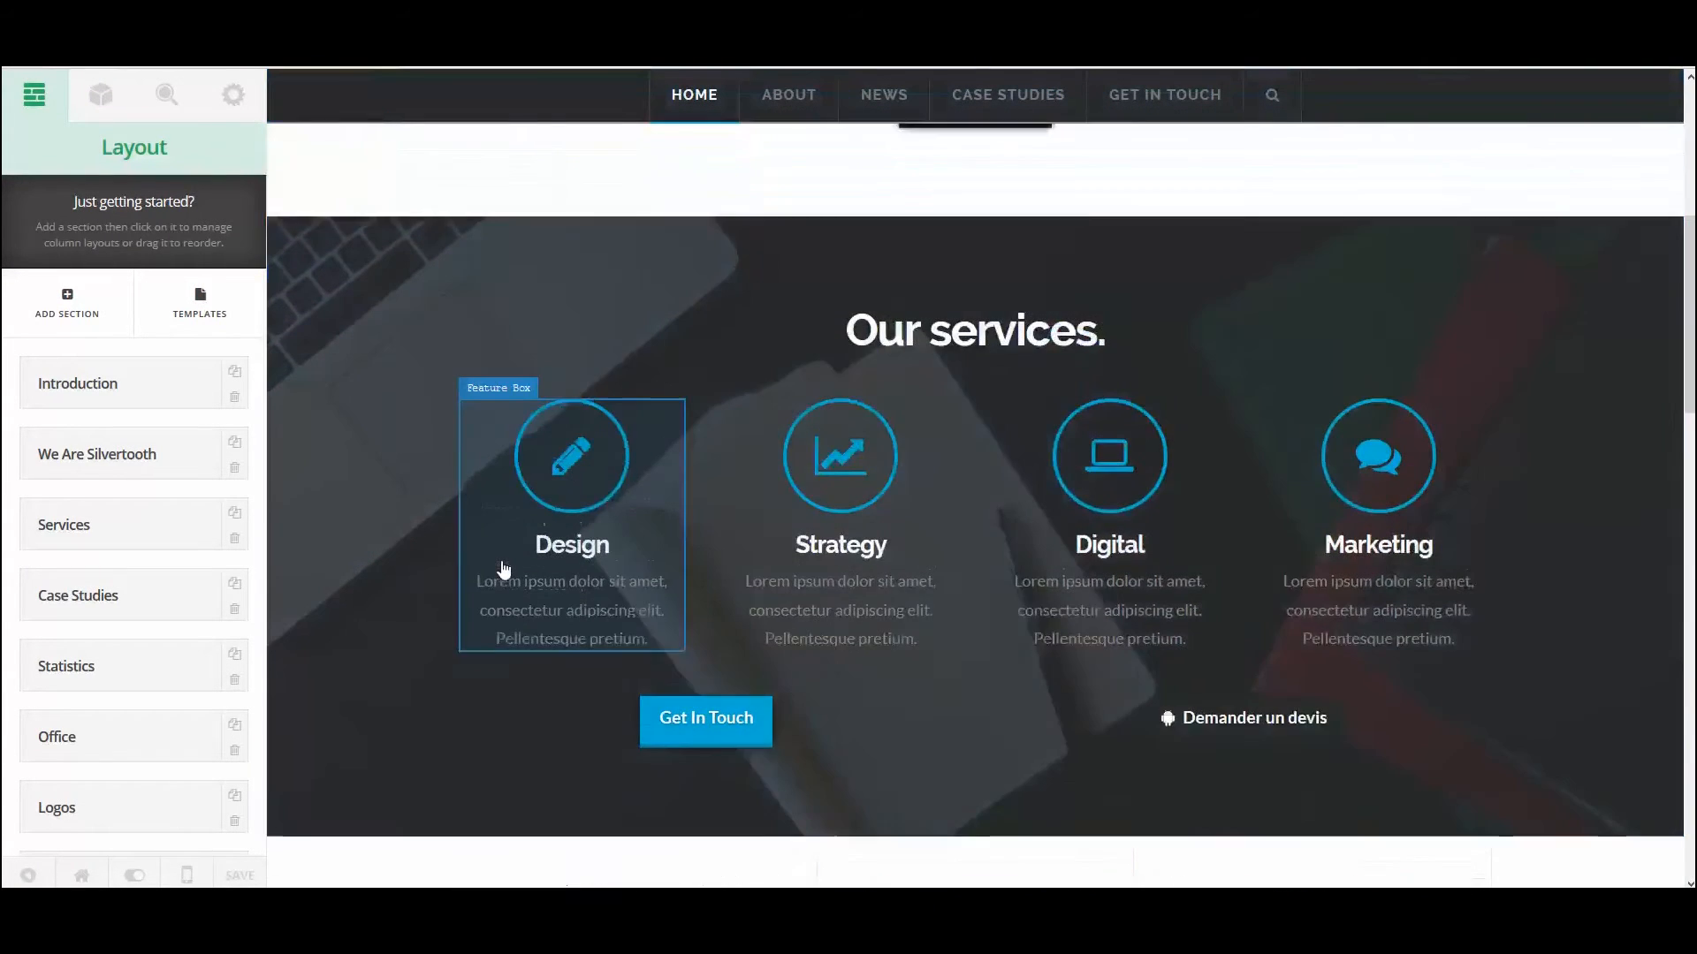
pyautogui.scroll(2, 504, 570)
pyautogui.scroll(-3, 503, 570)
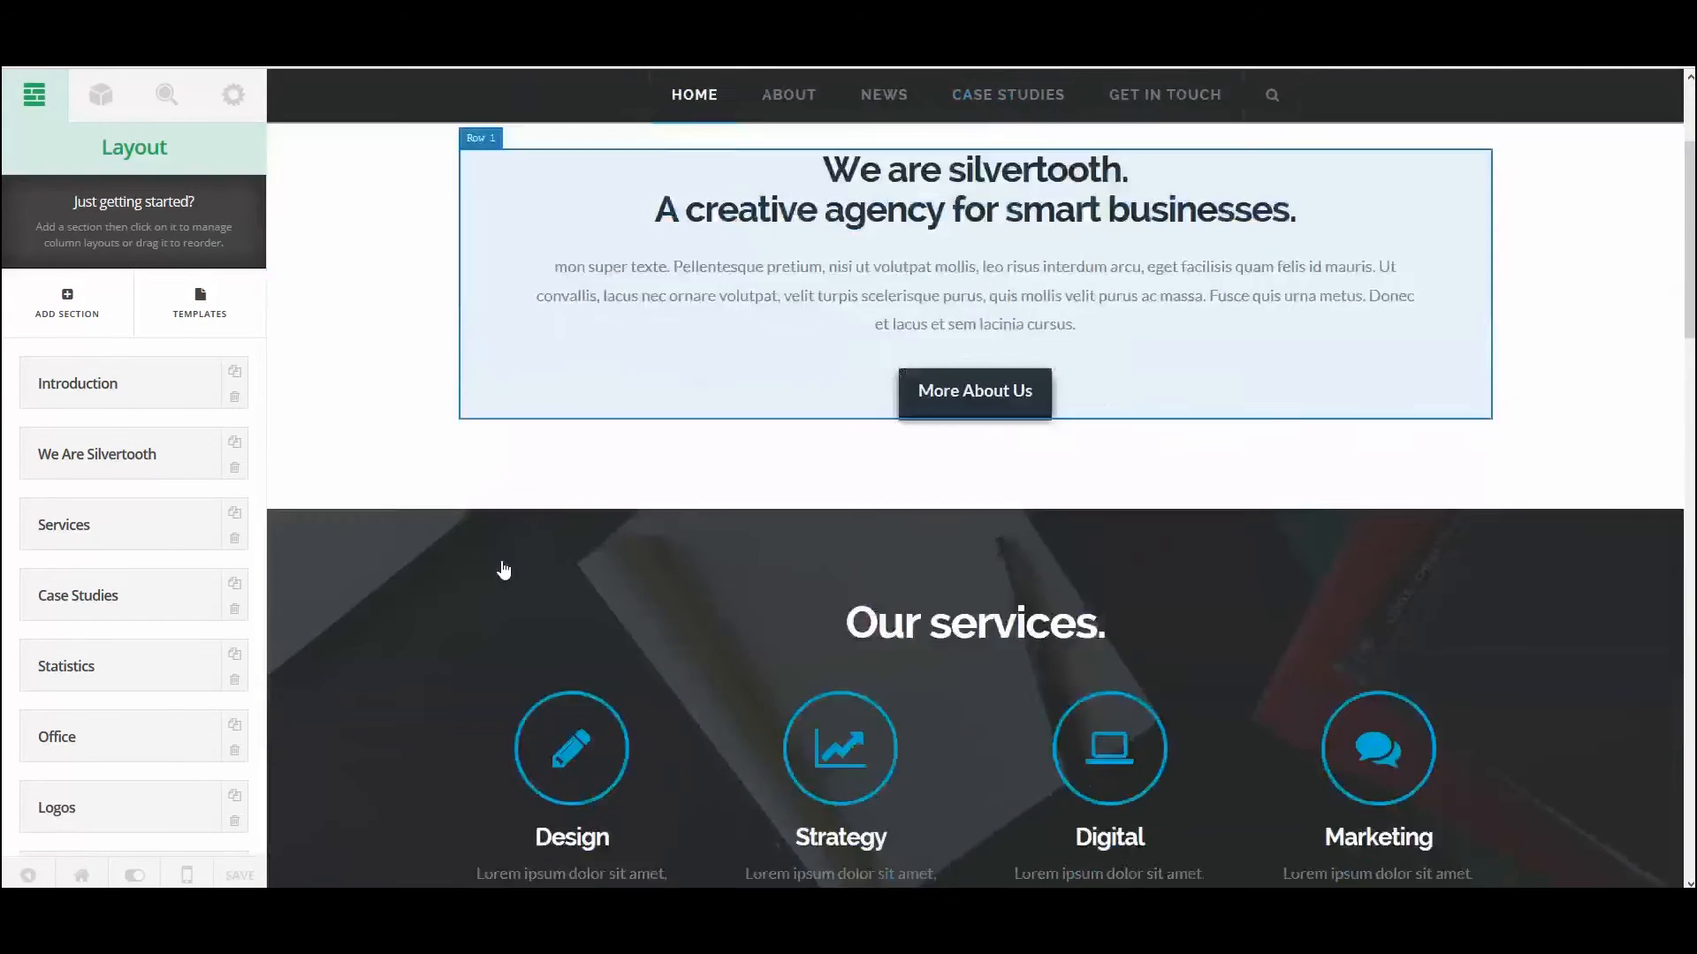
pyautogui.scroll(-3, 503, 570)
pyautogui.scroll(-1, 504, 570)
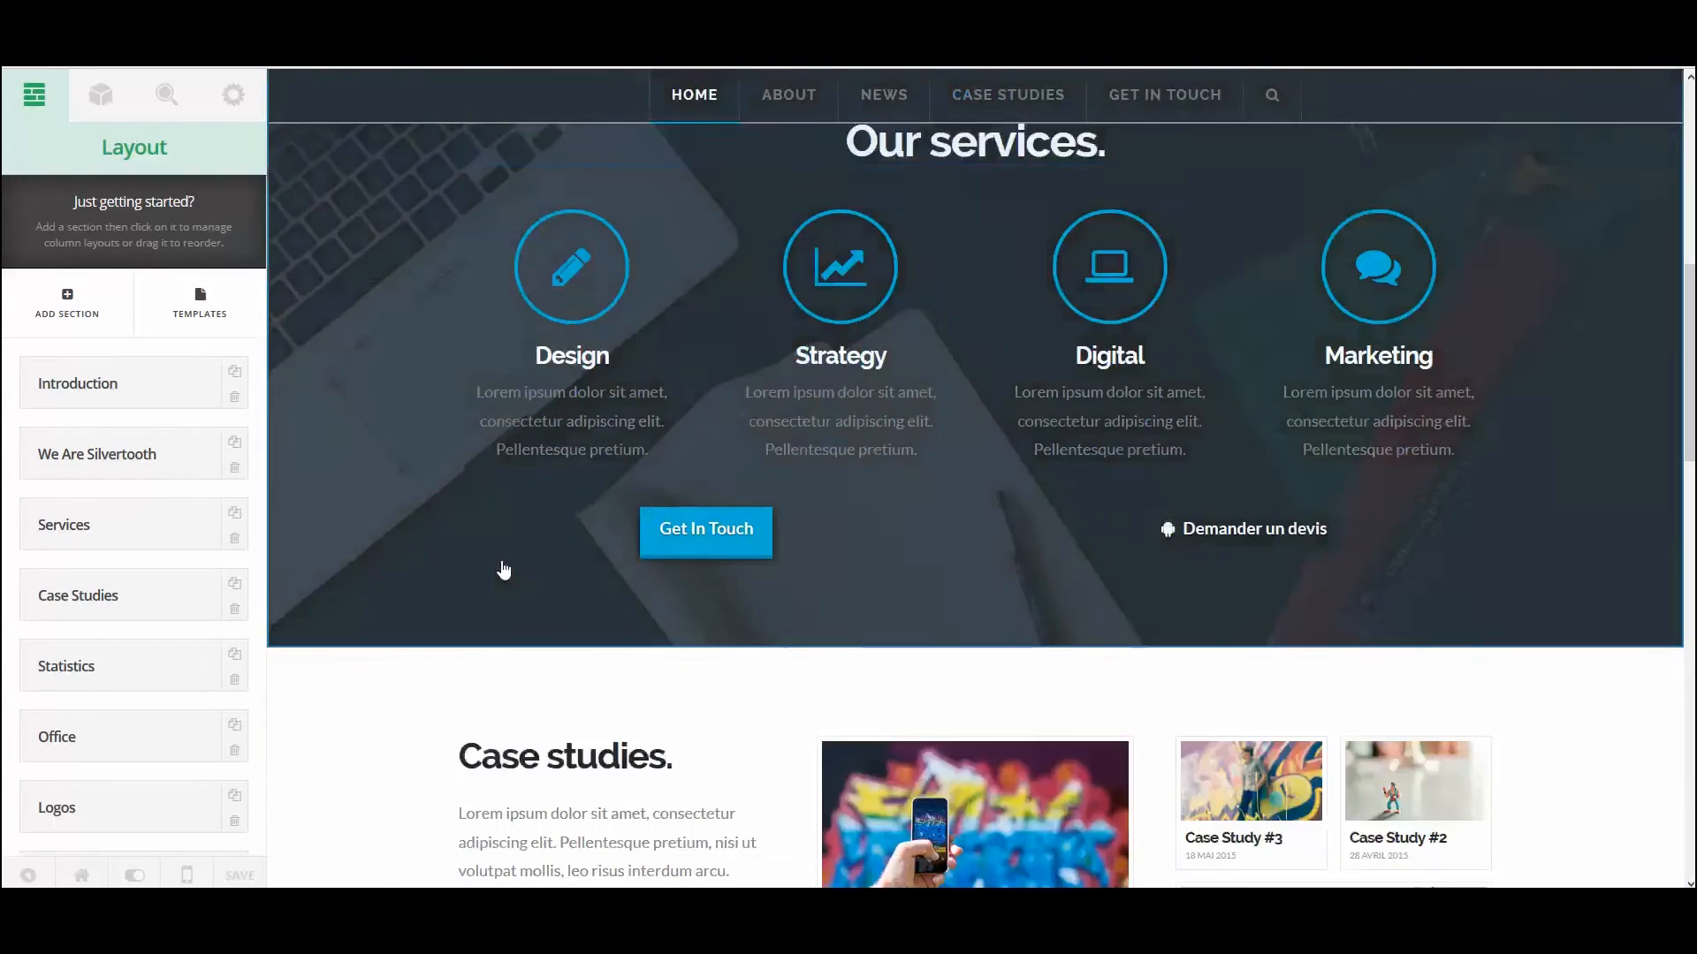
# Move the Services section above We Are Silvertooth in the page layout and check the new order in the preview.
pyautogui.scroll(7, 503, 570)
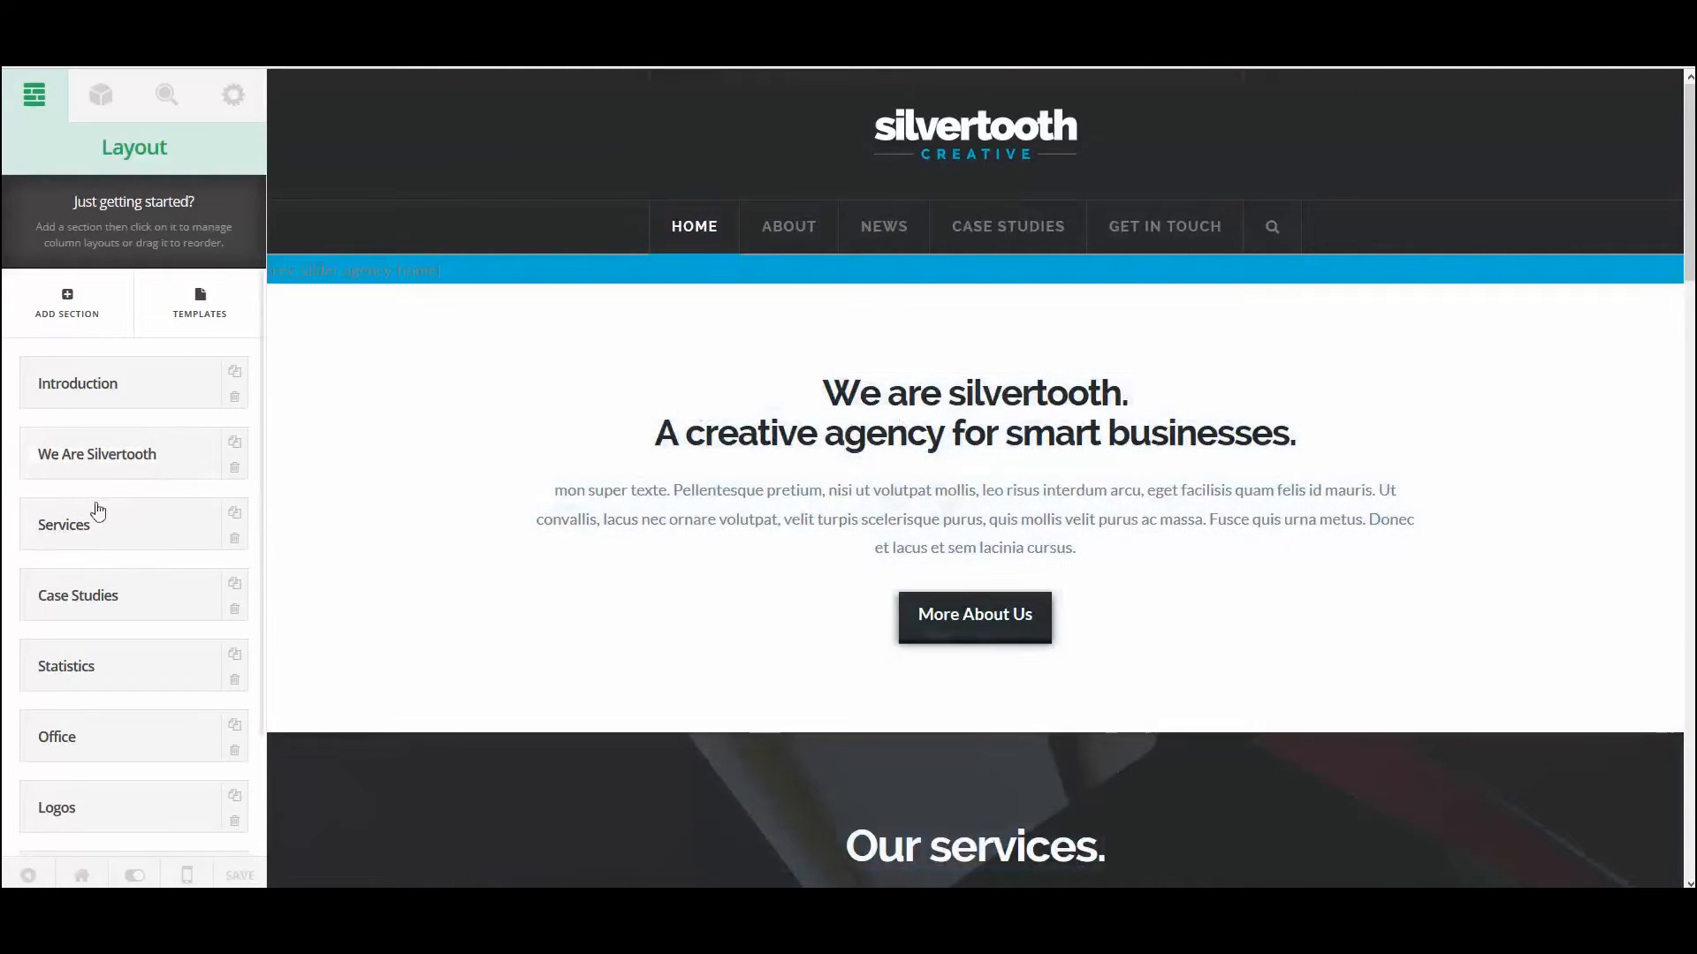
pyautogui.moveTo(78, 529); pyautogui.dragTo(601, 468)
pyautogui.scroll(-9, 618, 484)
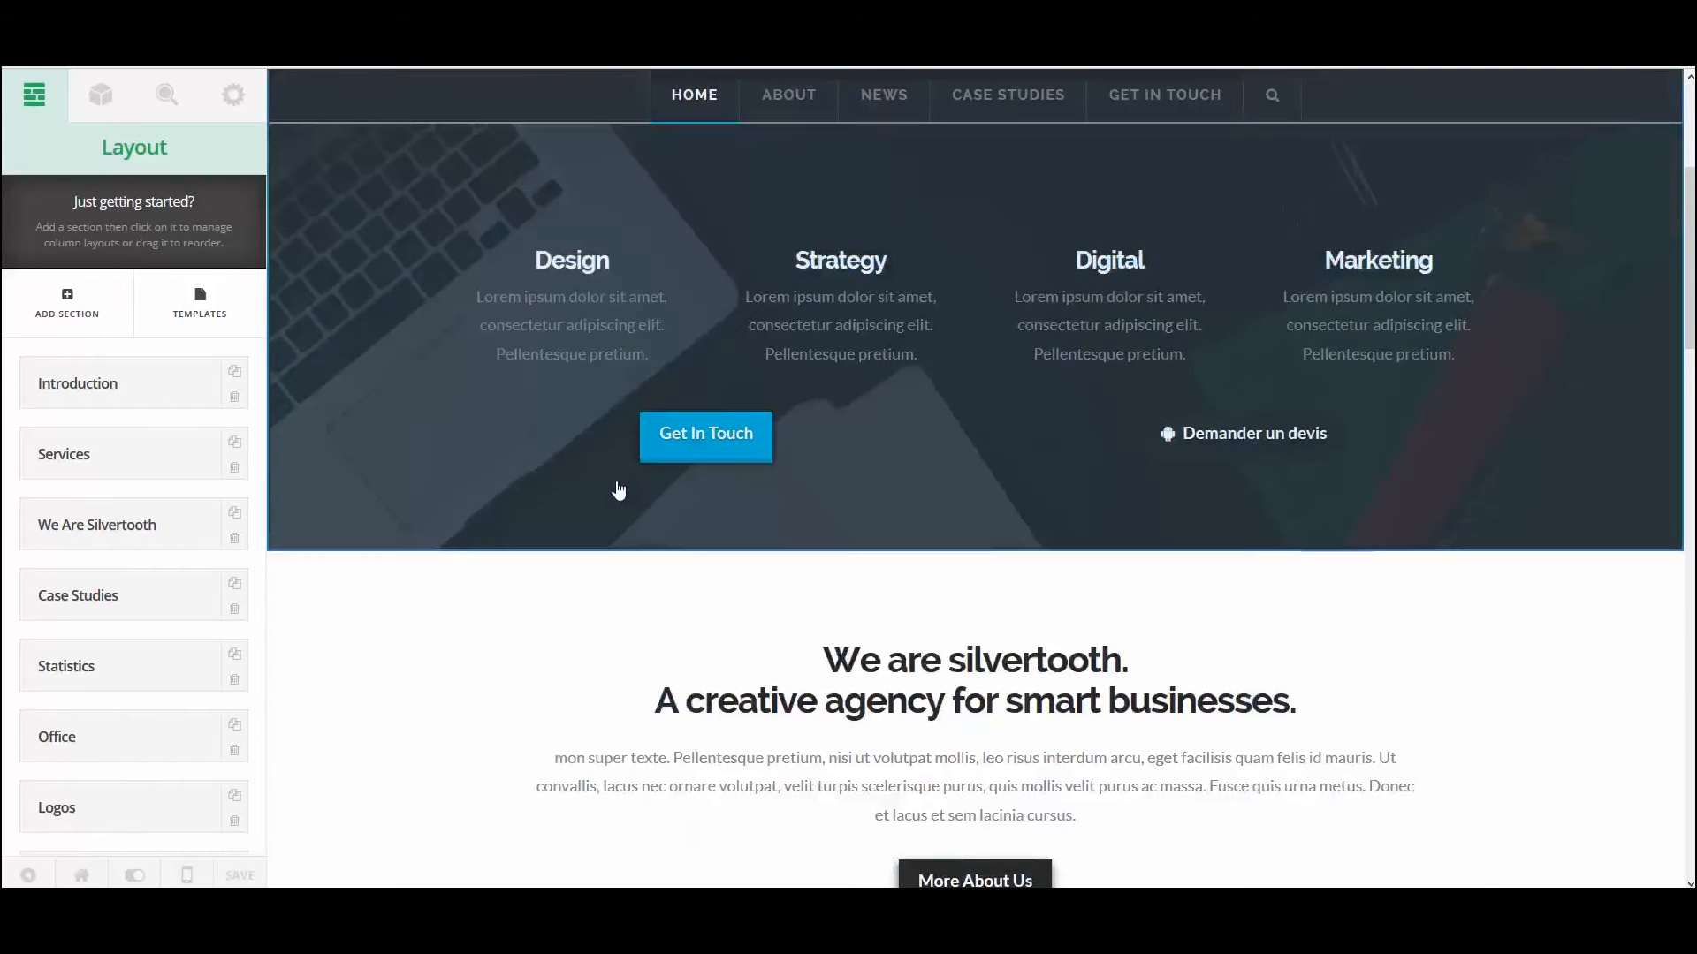
pyautogui.scroll(9, 634, 575)
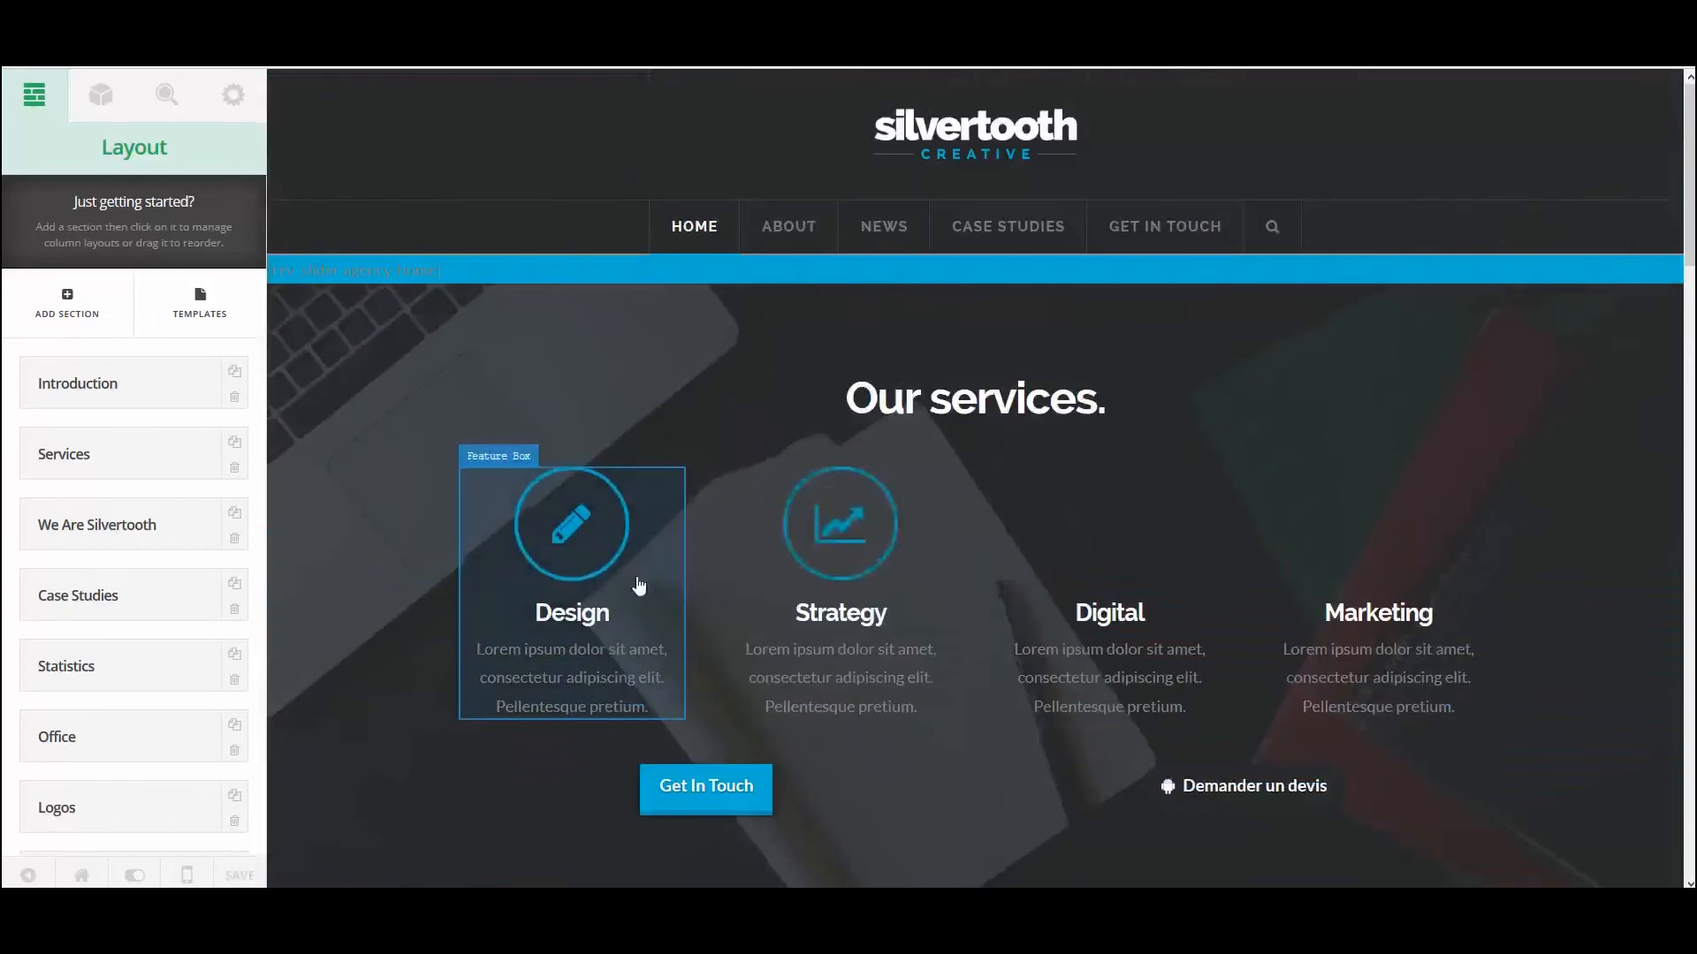
pyautogui.scroll(-7, 893, 480)
pyautogui.scroll(6, 530, 388)
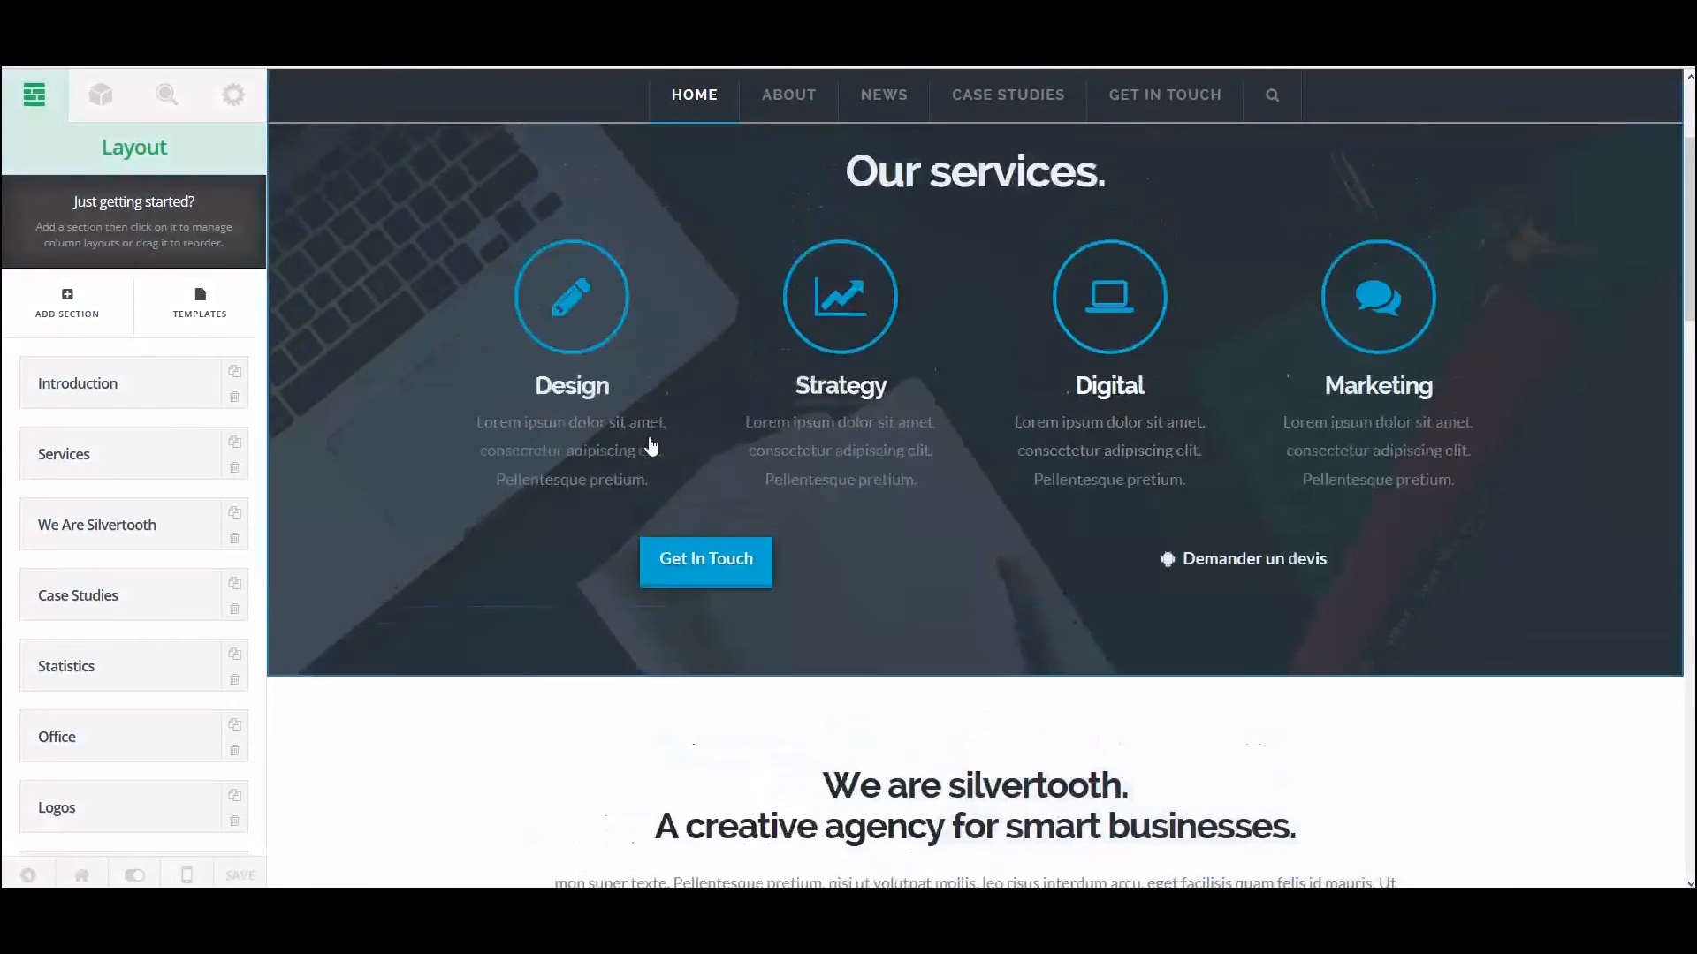
# Open the column layout of the four service boxes and move the Marketing column to first place in Row 2.
pyautogui.click(871, 342)
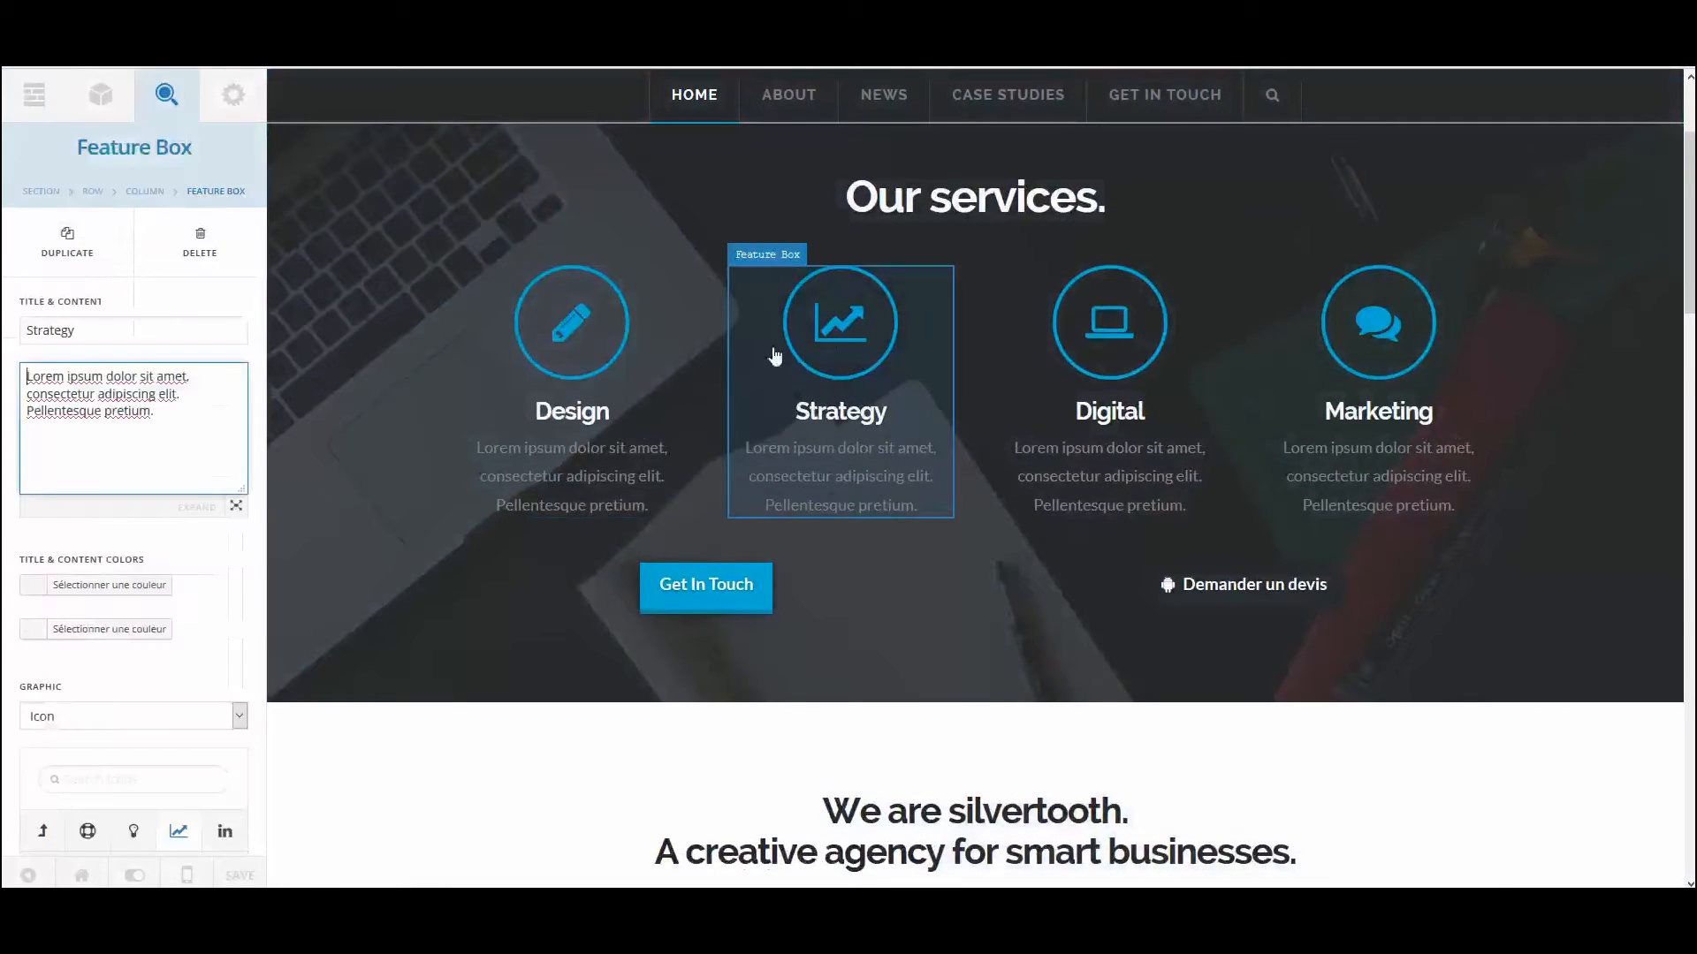
pyautogui.click(146, 192)
pyautogui.click(137, 192)
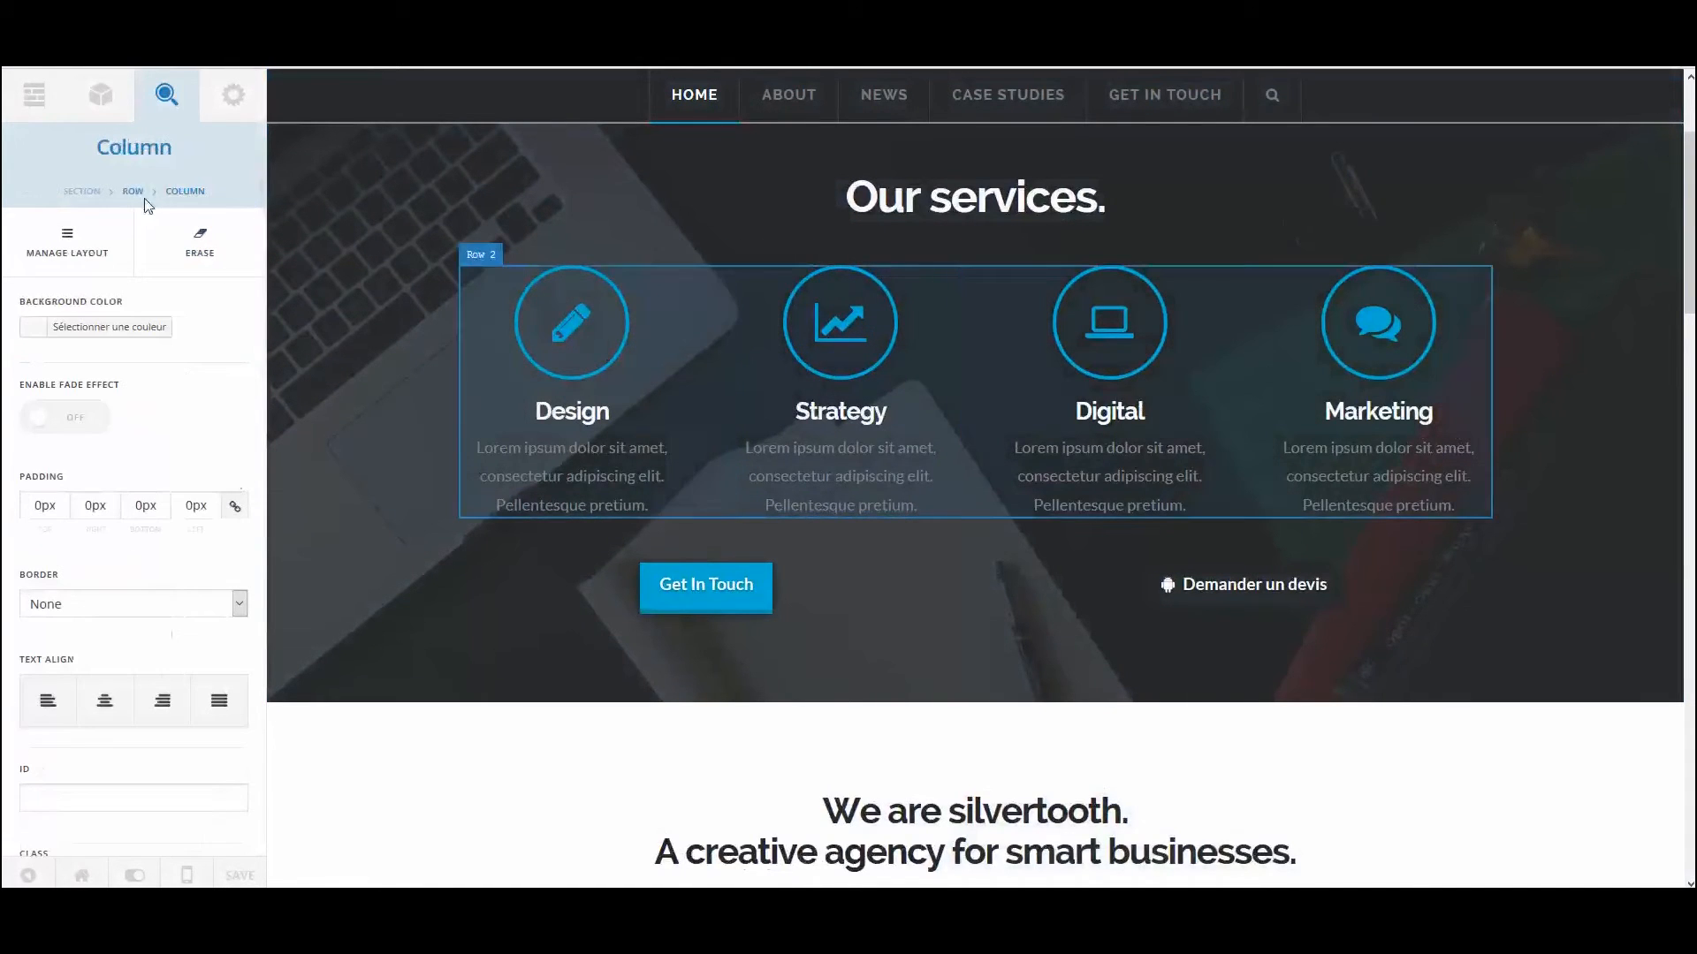
pyautogui.click(78, 243)
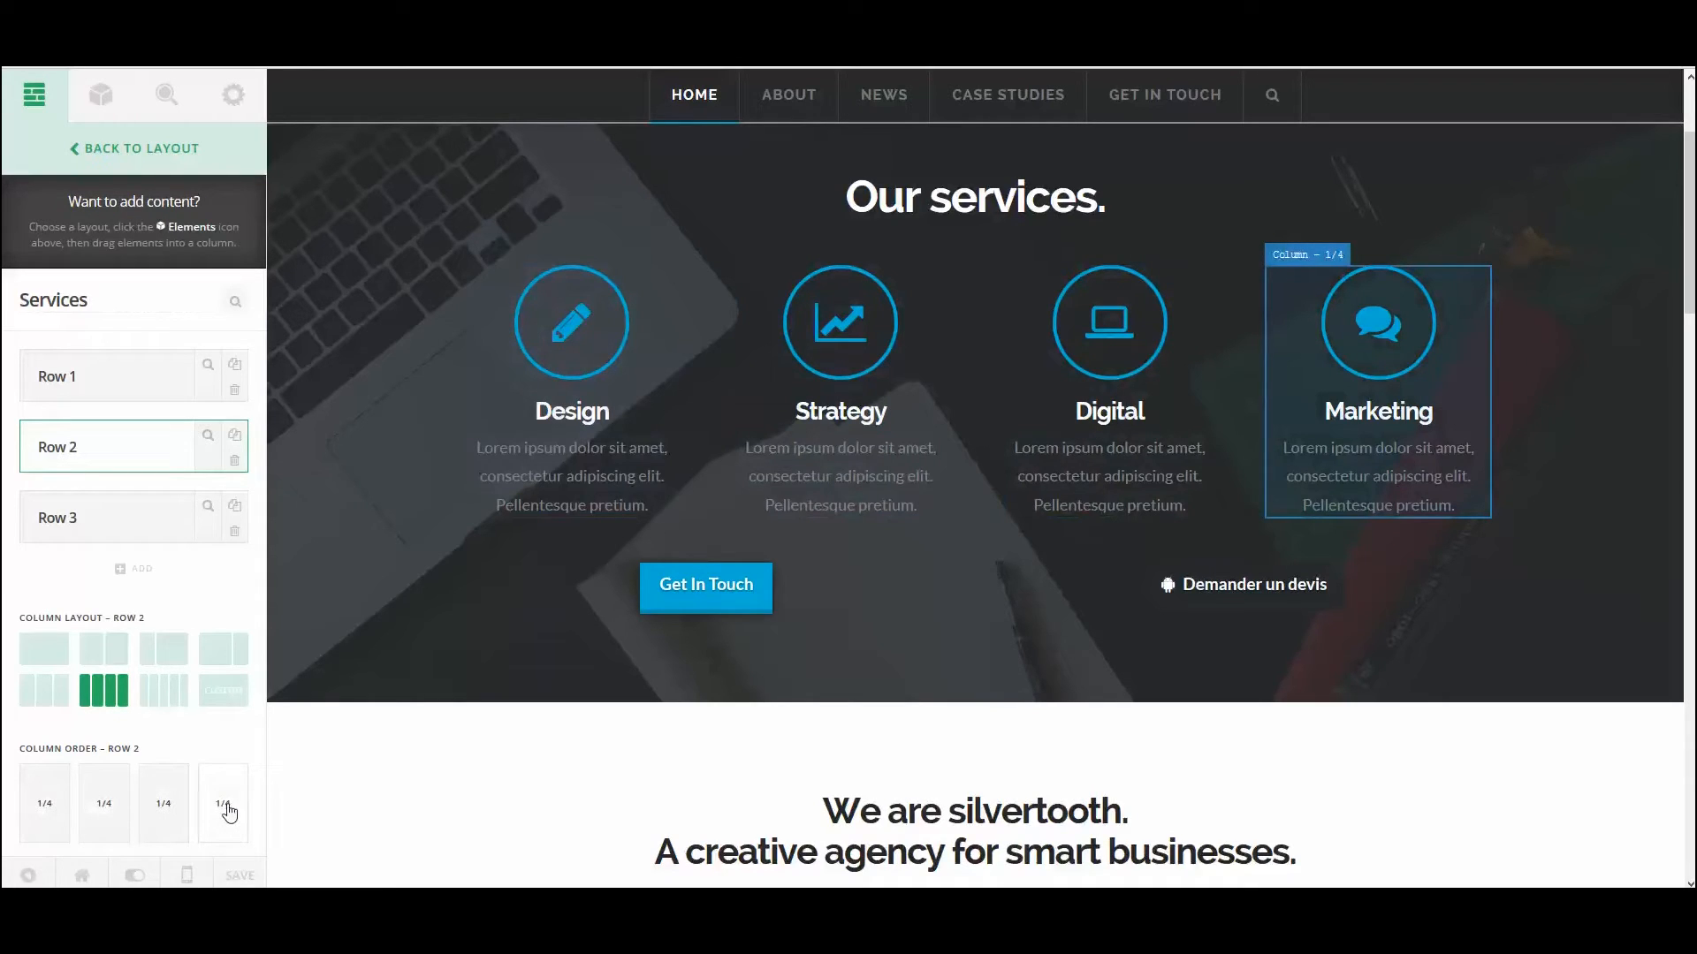
pyautogui.moveTo(228, 812); pyautogui.dragTo(48, 809)
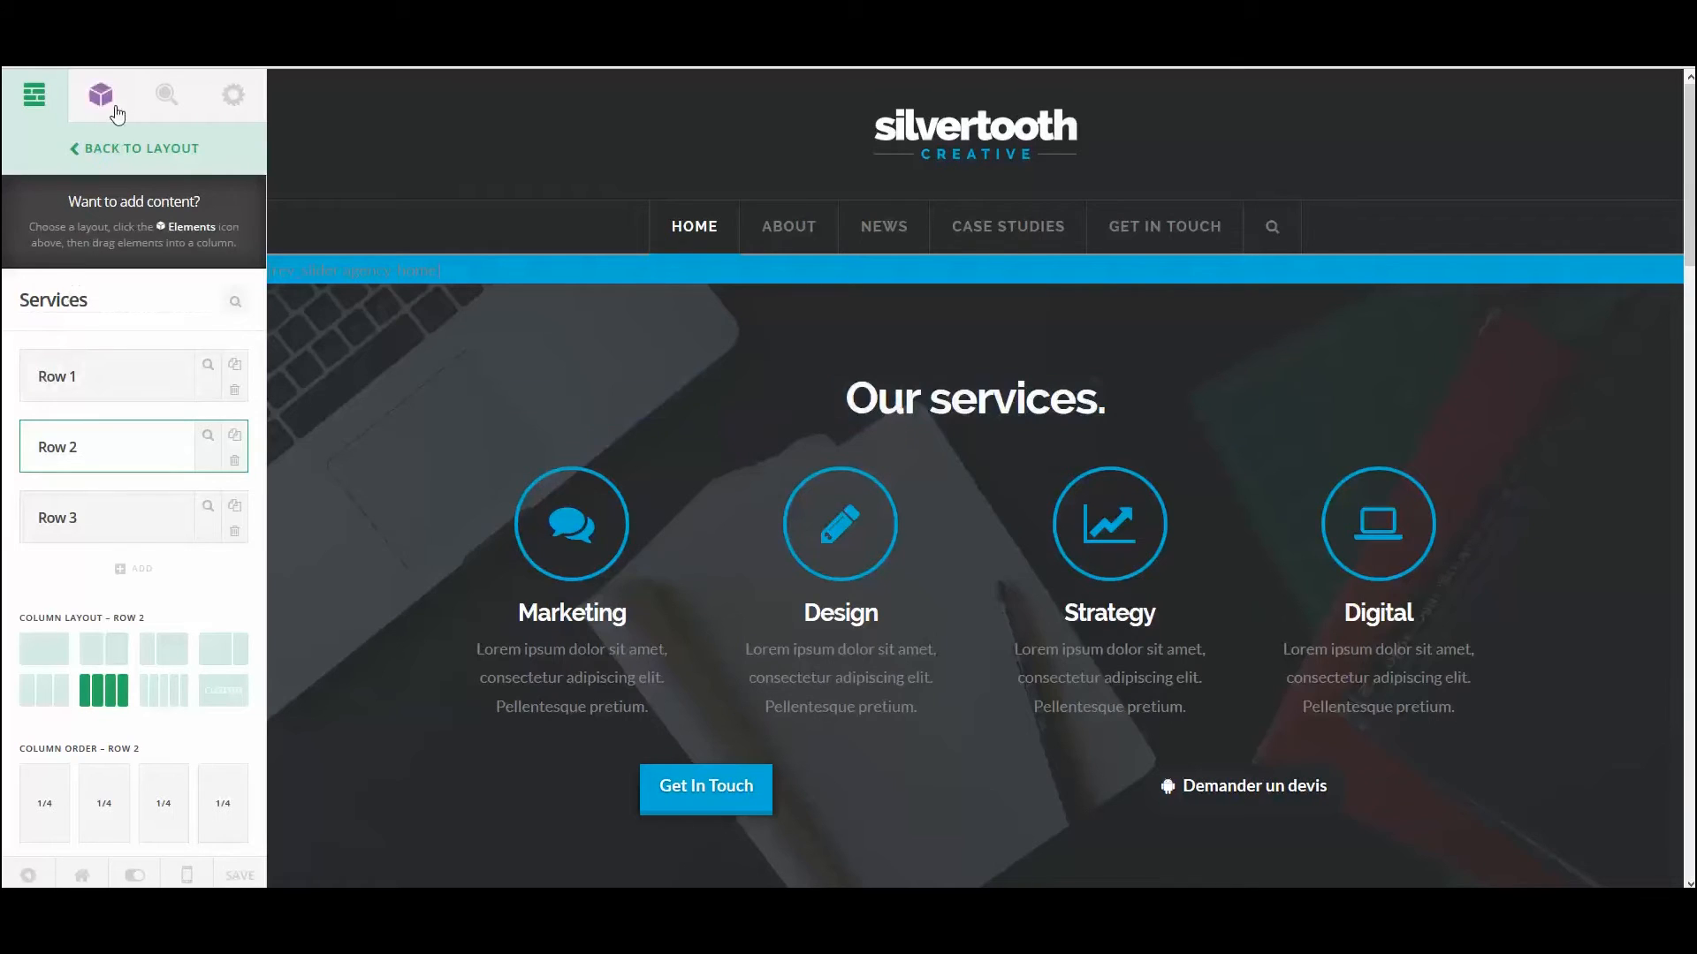
# Save the current layout to the template library as a page named "MA PAGE ACCUEIL".
pyautogui.click(105, 159)
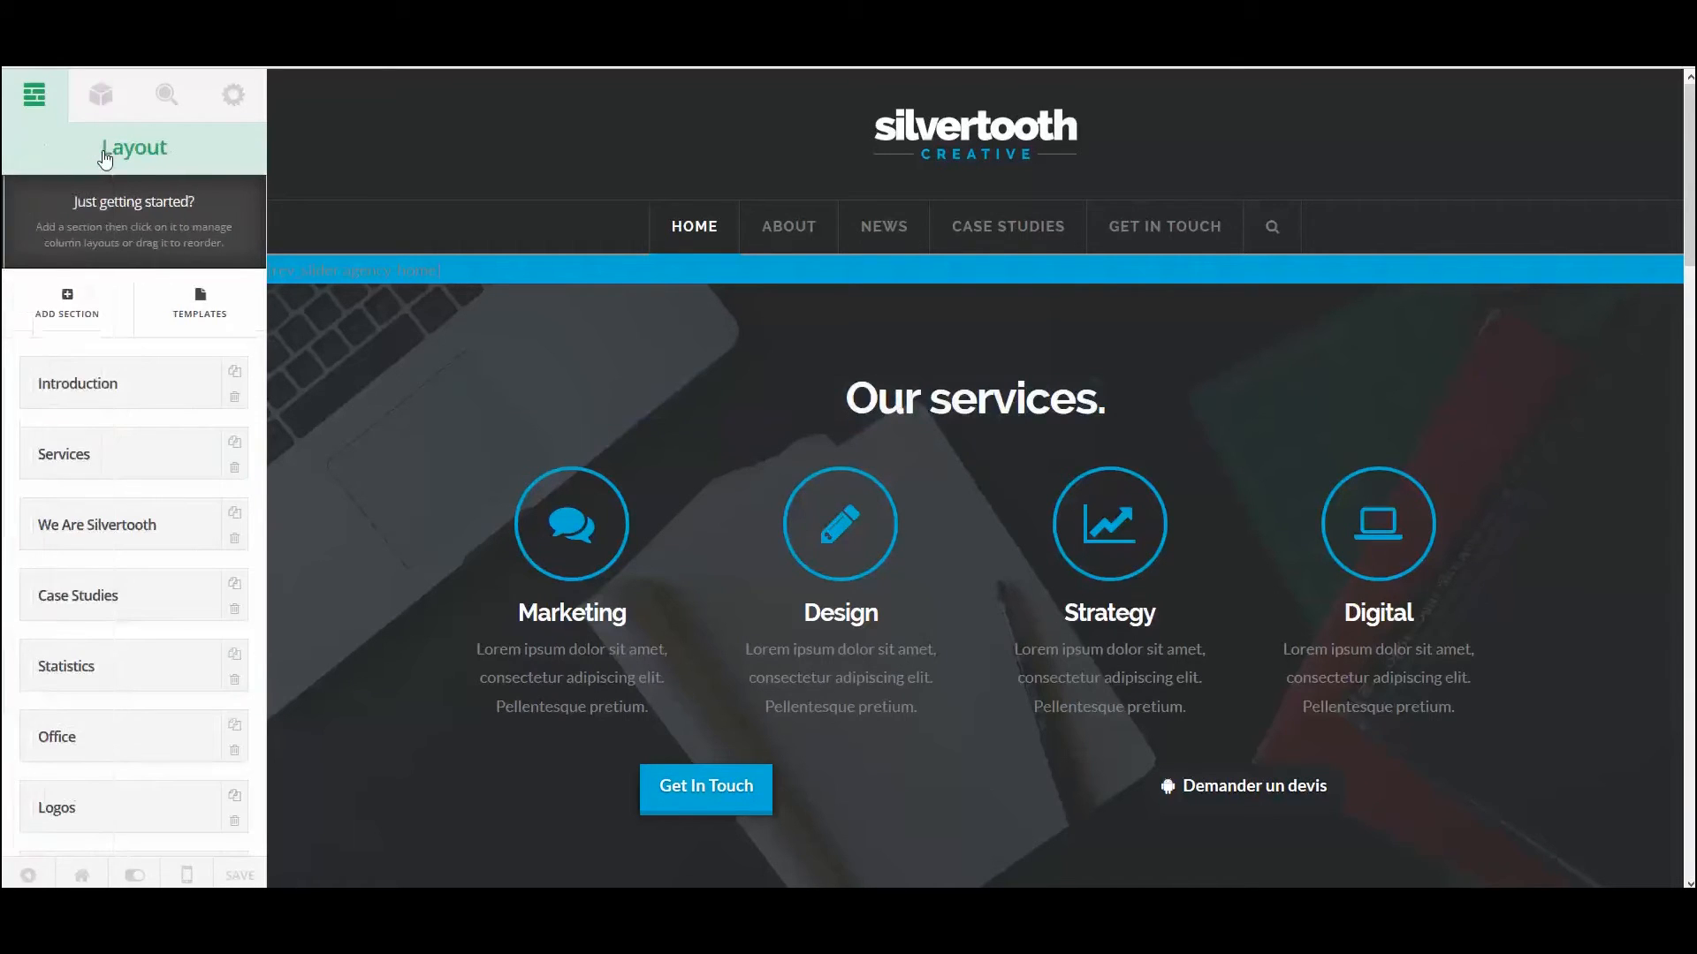
pyautogui.click(200, 314)
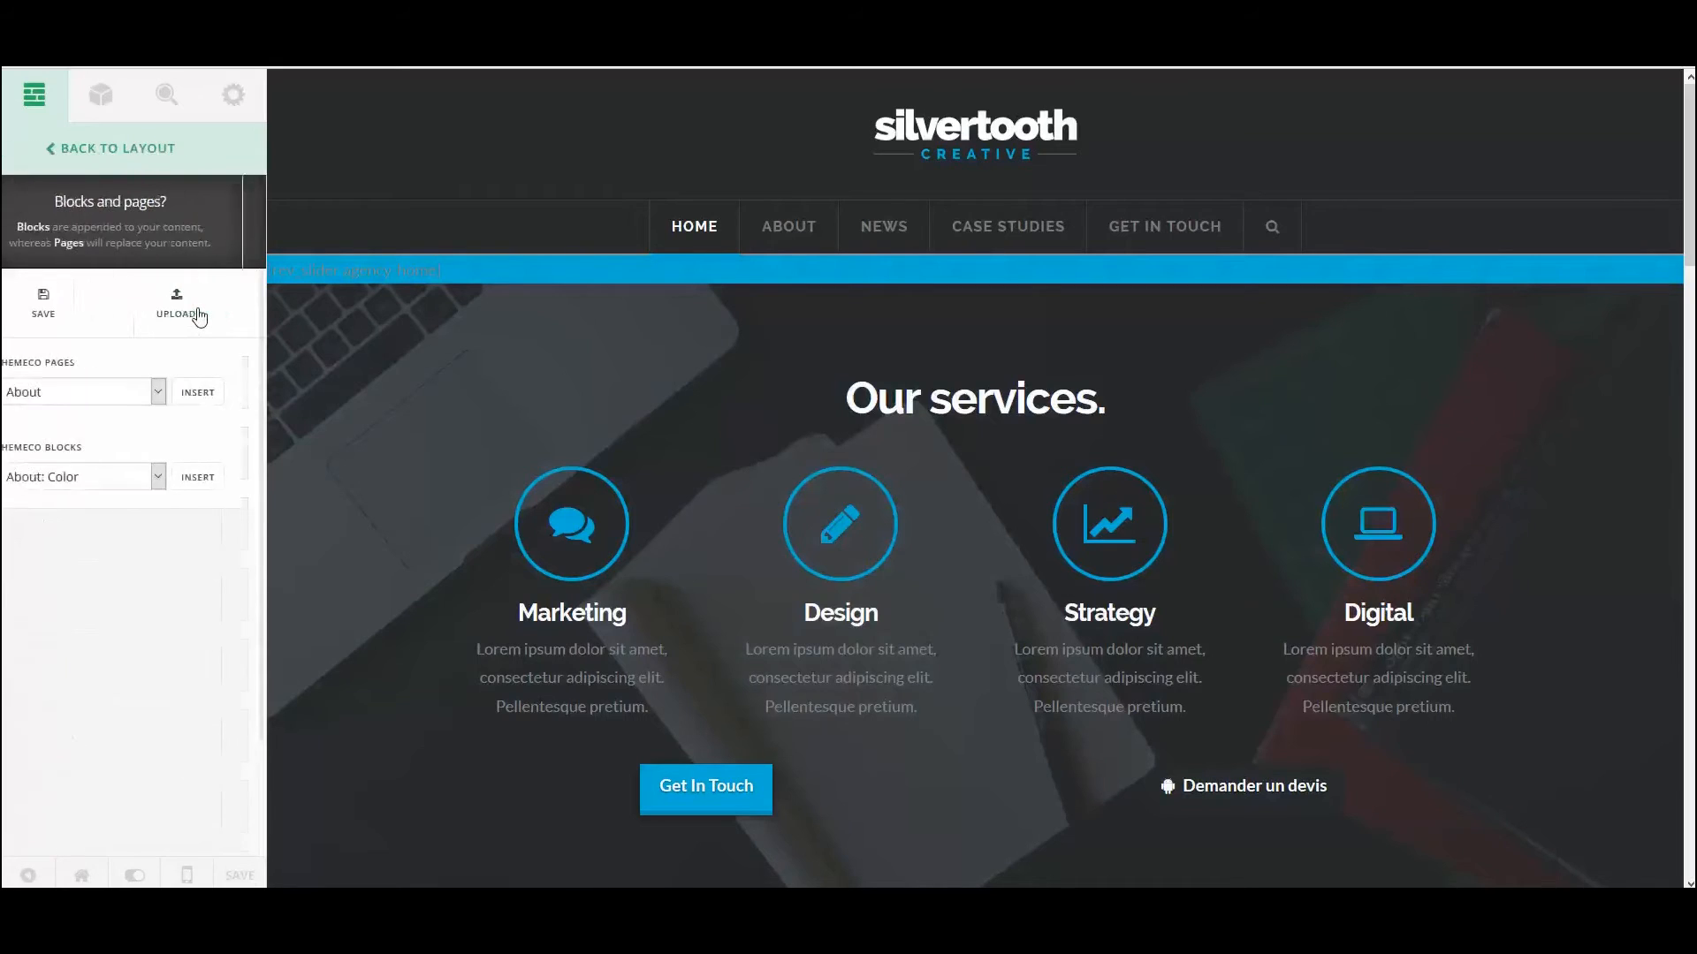
pyautogui.click(75, 322)
pyautogui.moveTo(199, 205); pyautogui.dragTo(19, 205)
pyautogui.write('MA PAGE ')
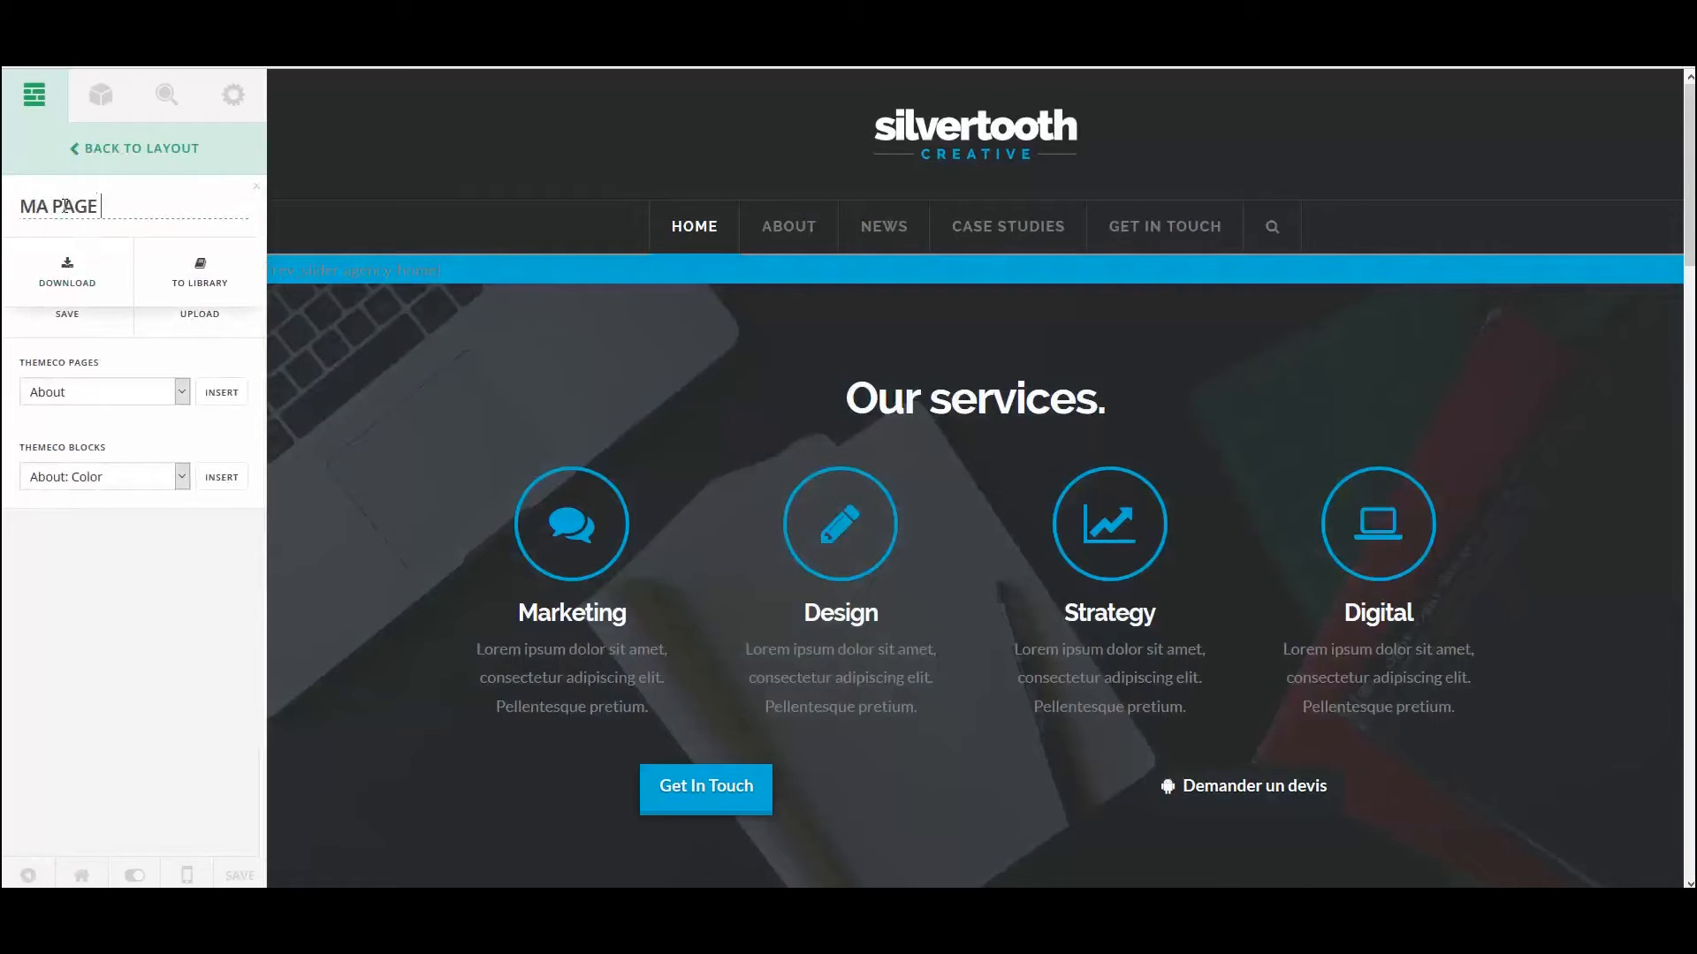
pyautogui.write('ACCUEIL')
pyautogui.click(209, 266)
pyautogui.click(59, 521)
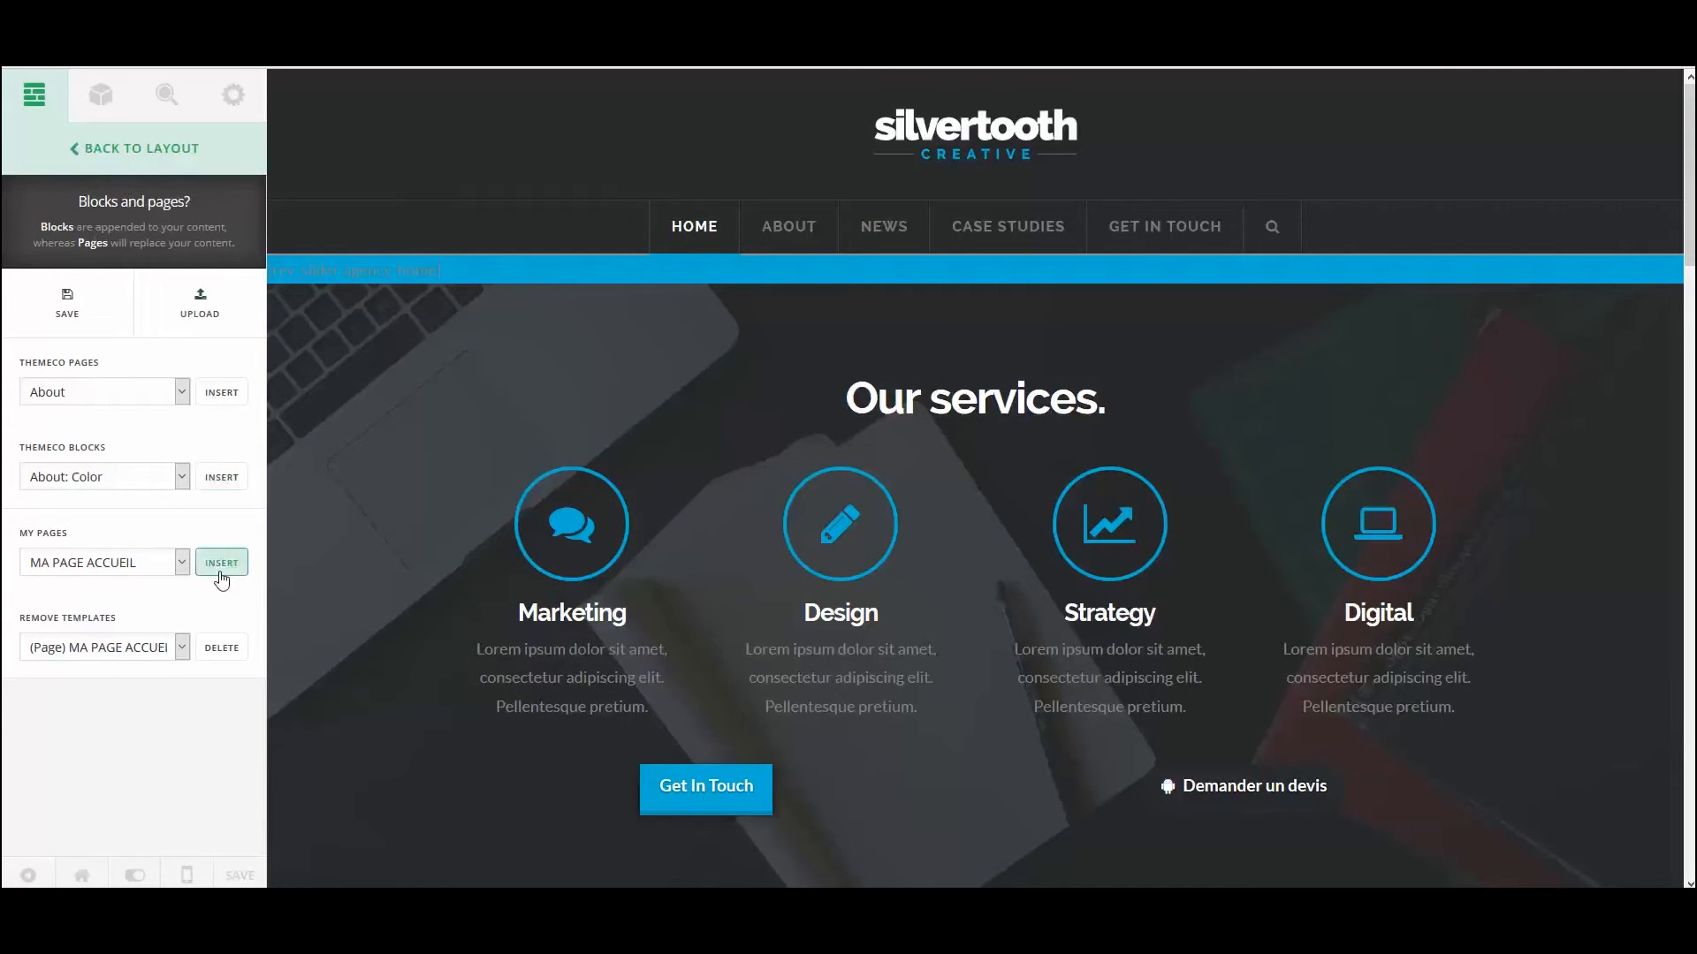
# Check which saved templates My Pages offers and look over the current page in the preview.
pyautogui.click(115, 569)
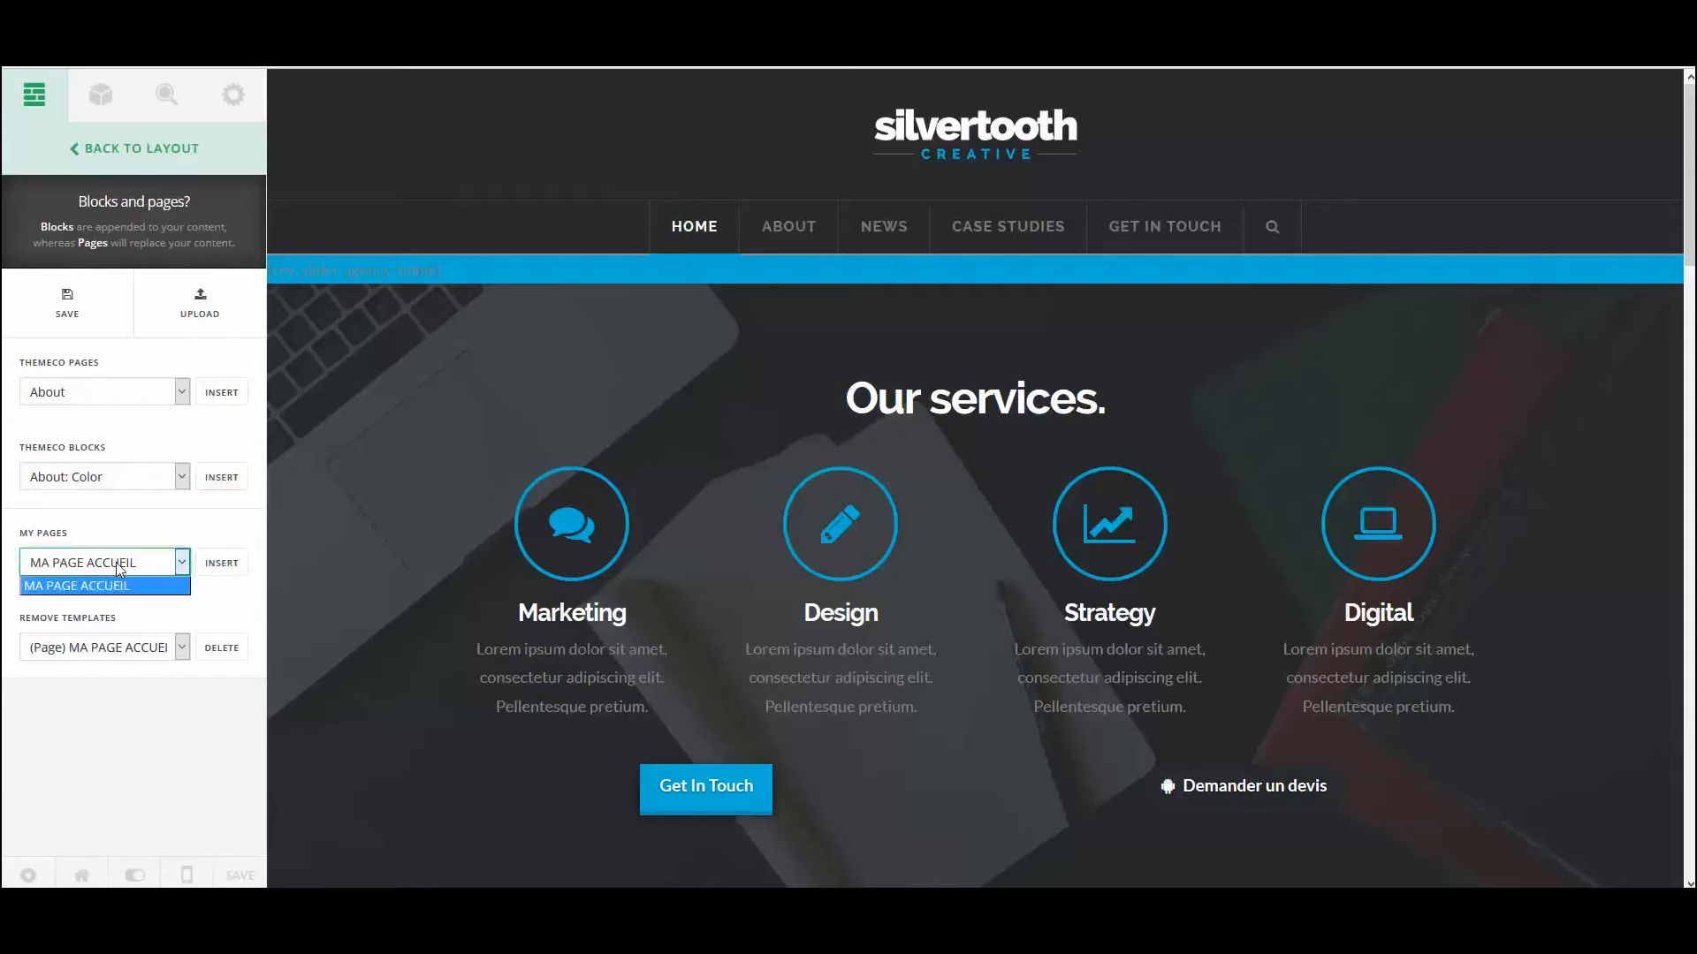
pyautogui.click(117, 565)
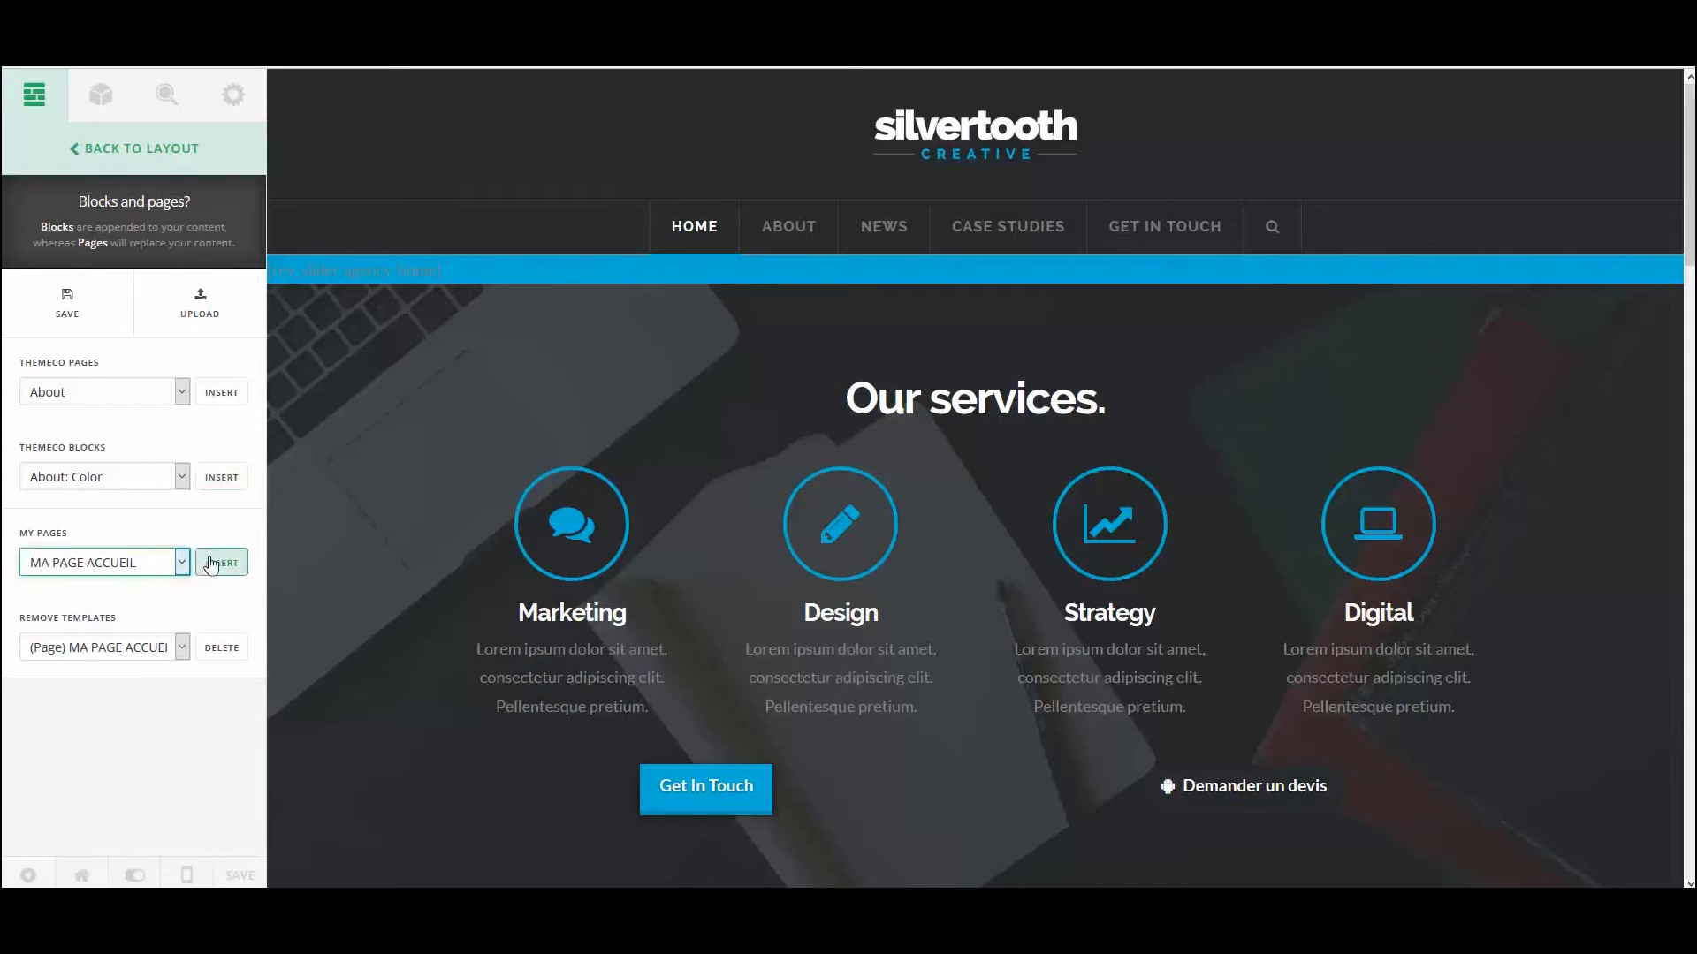
pyautogui.scroll(-20, 1269, 569)
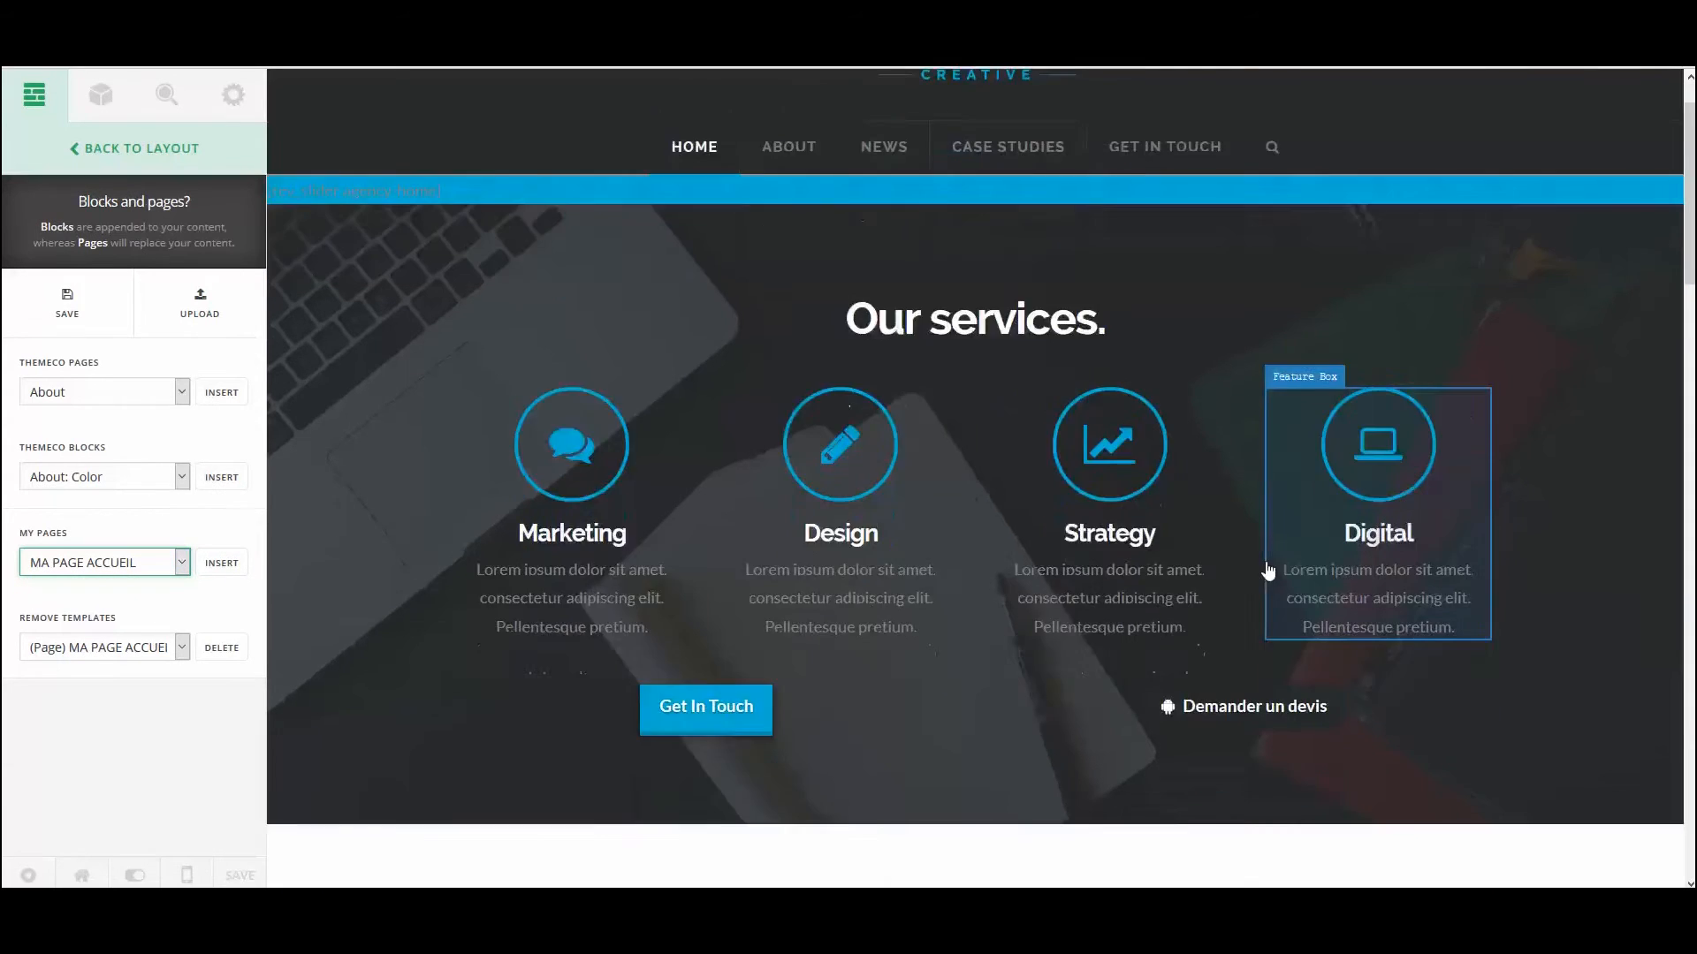
pyautogui.scroll(20, 1105, 712)
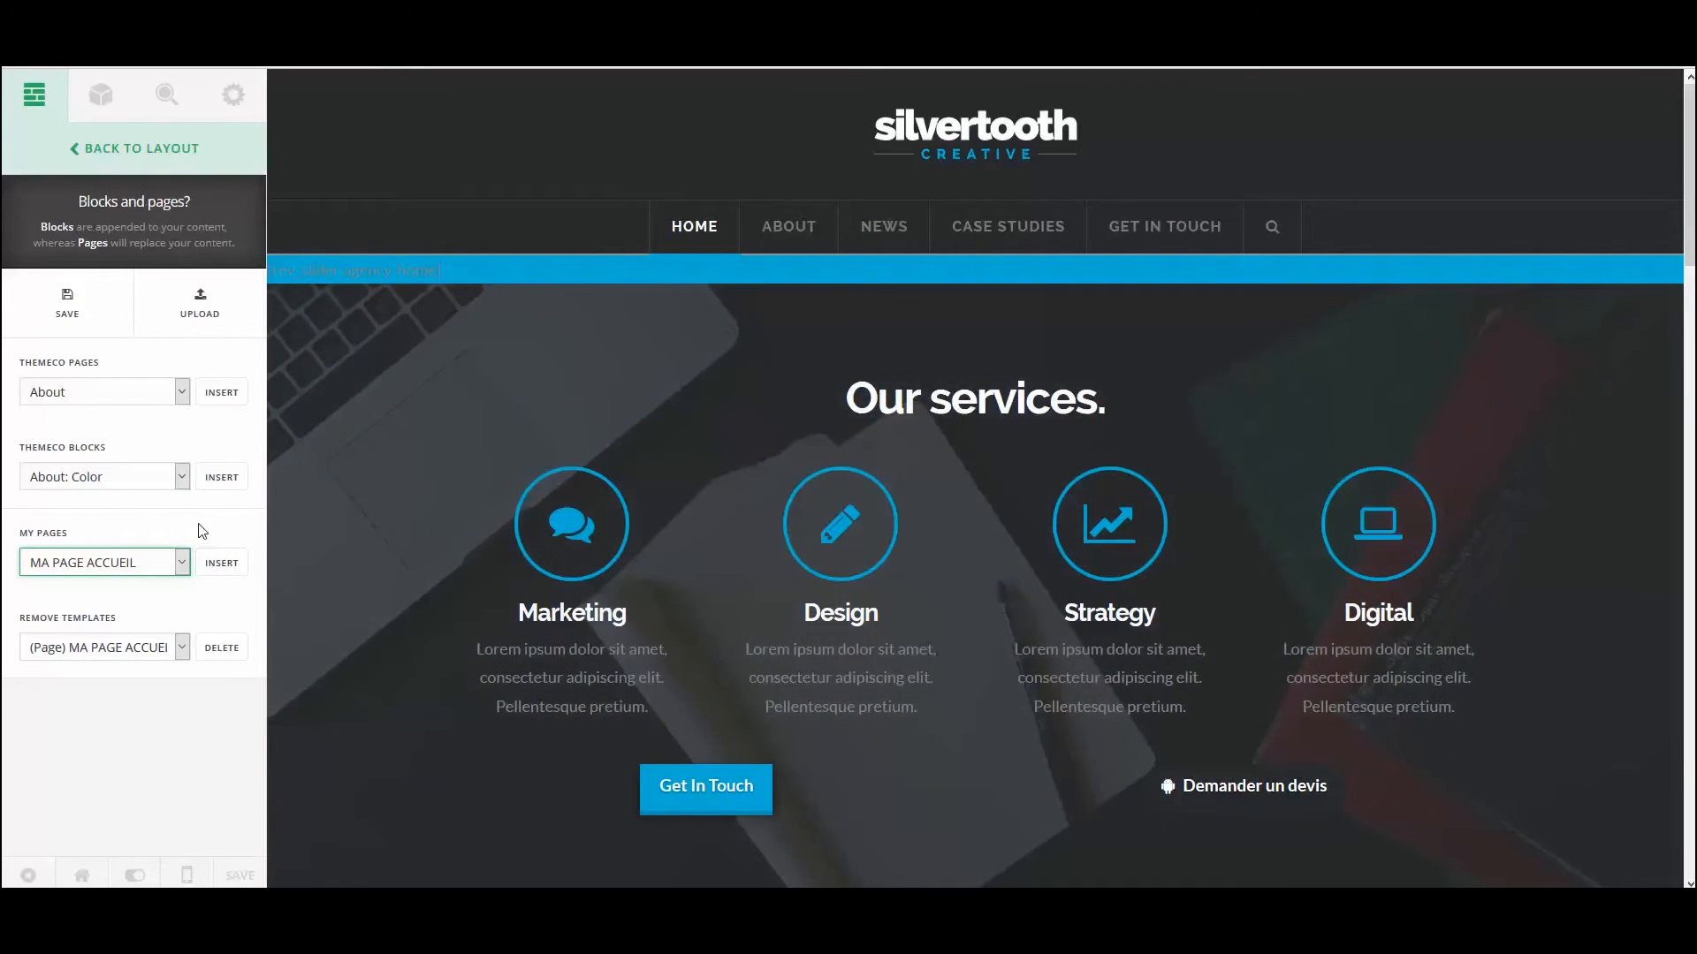
# Save the current layout to the template library as a block named "BLOC TESTIMONIALS".
pyautogui.click(67, 307)
pyautogui.moveTo(175, 206); pyautogui.dragTo(4, 137)
pyautogui.write('BLOC TESTIMAN')
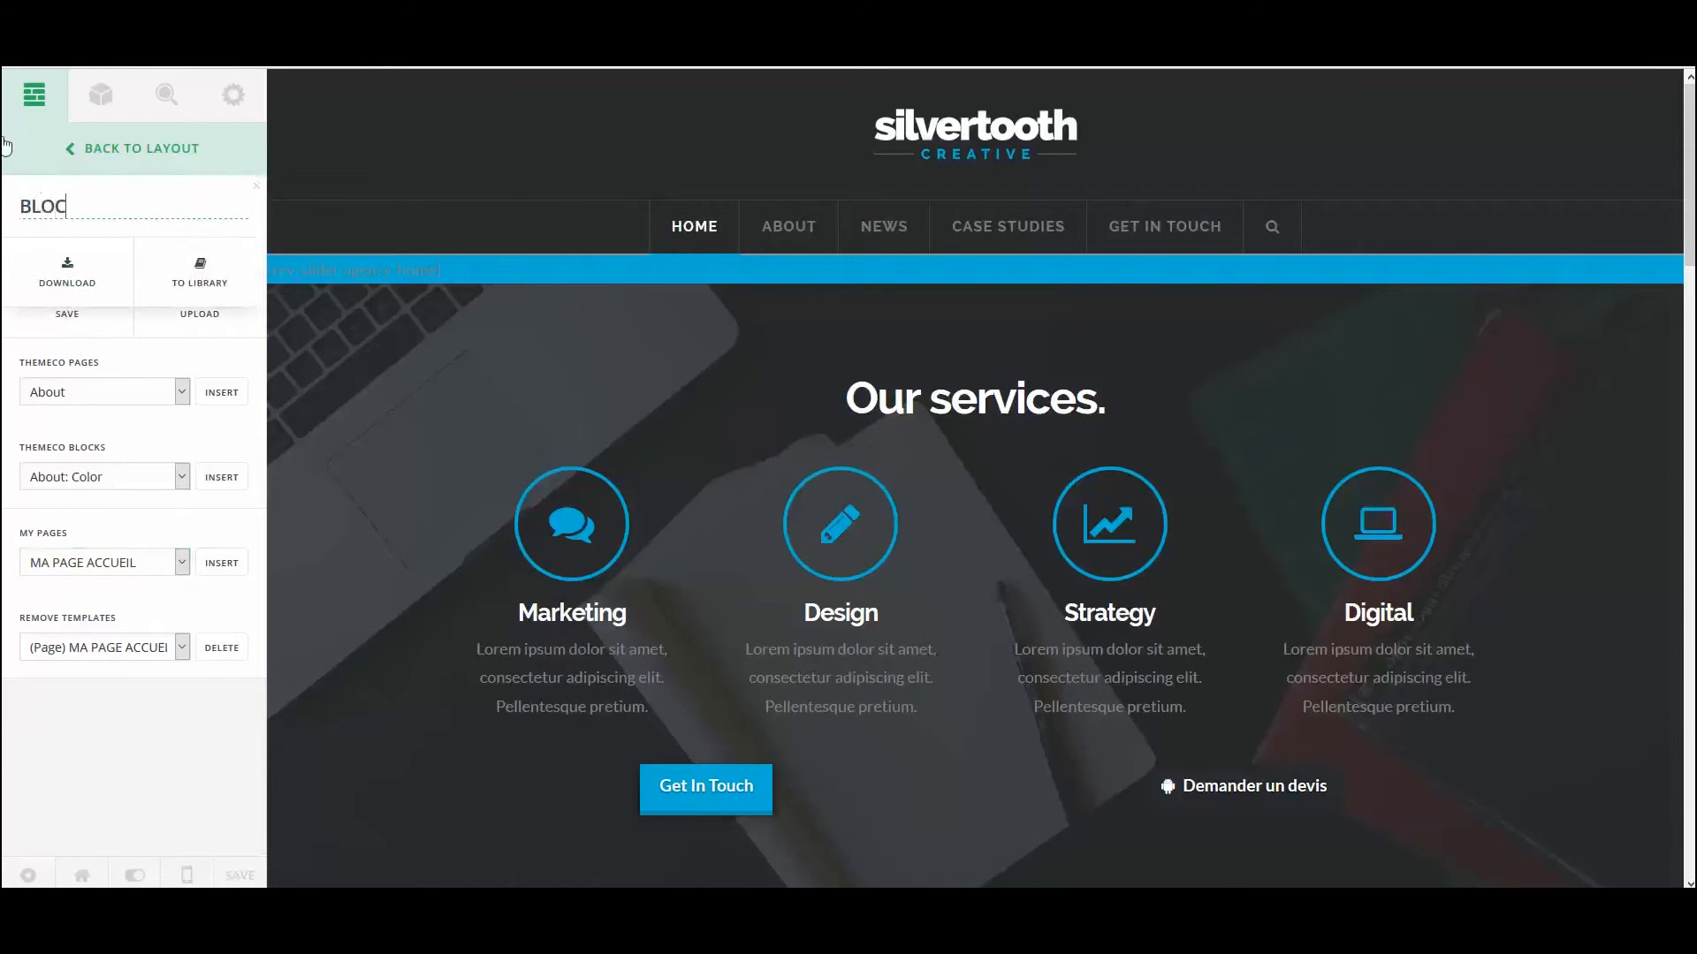
pyautogui.press('BackSpace')
pyautogui.press('BackSpace')
pyautogui.write('ONIALS')
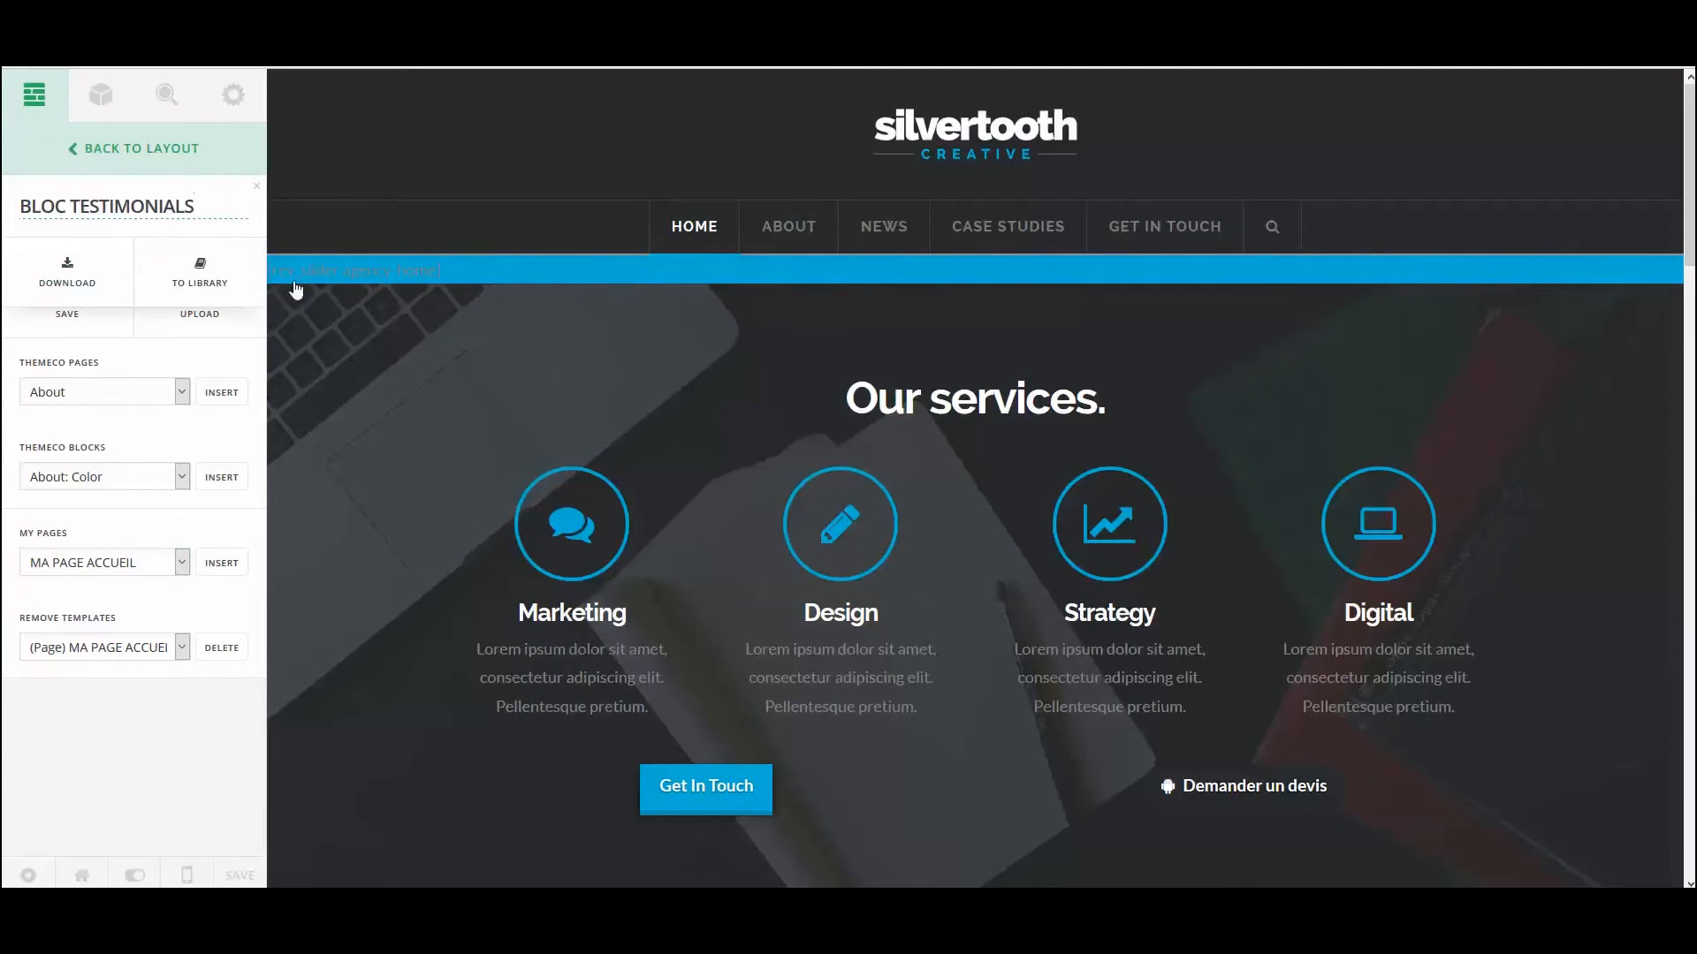
pyautogui.click(198, 281)
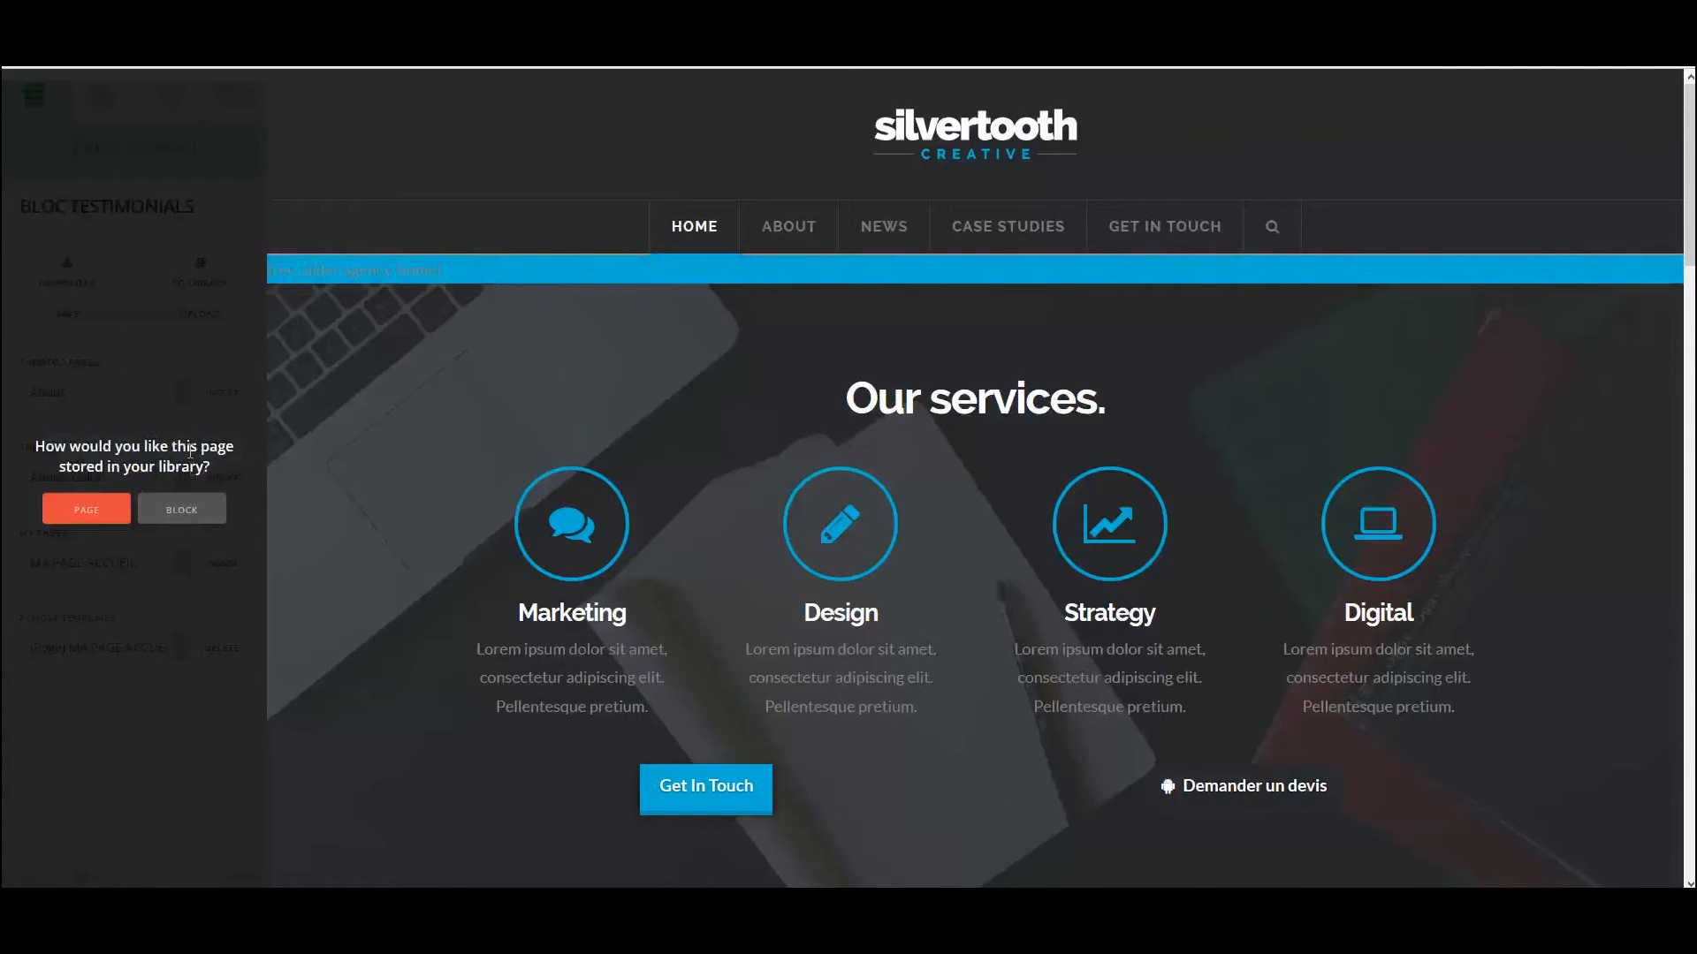
pyautogui.click(168, 499)
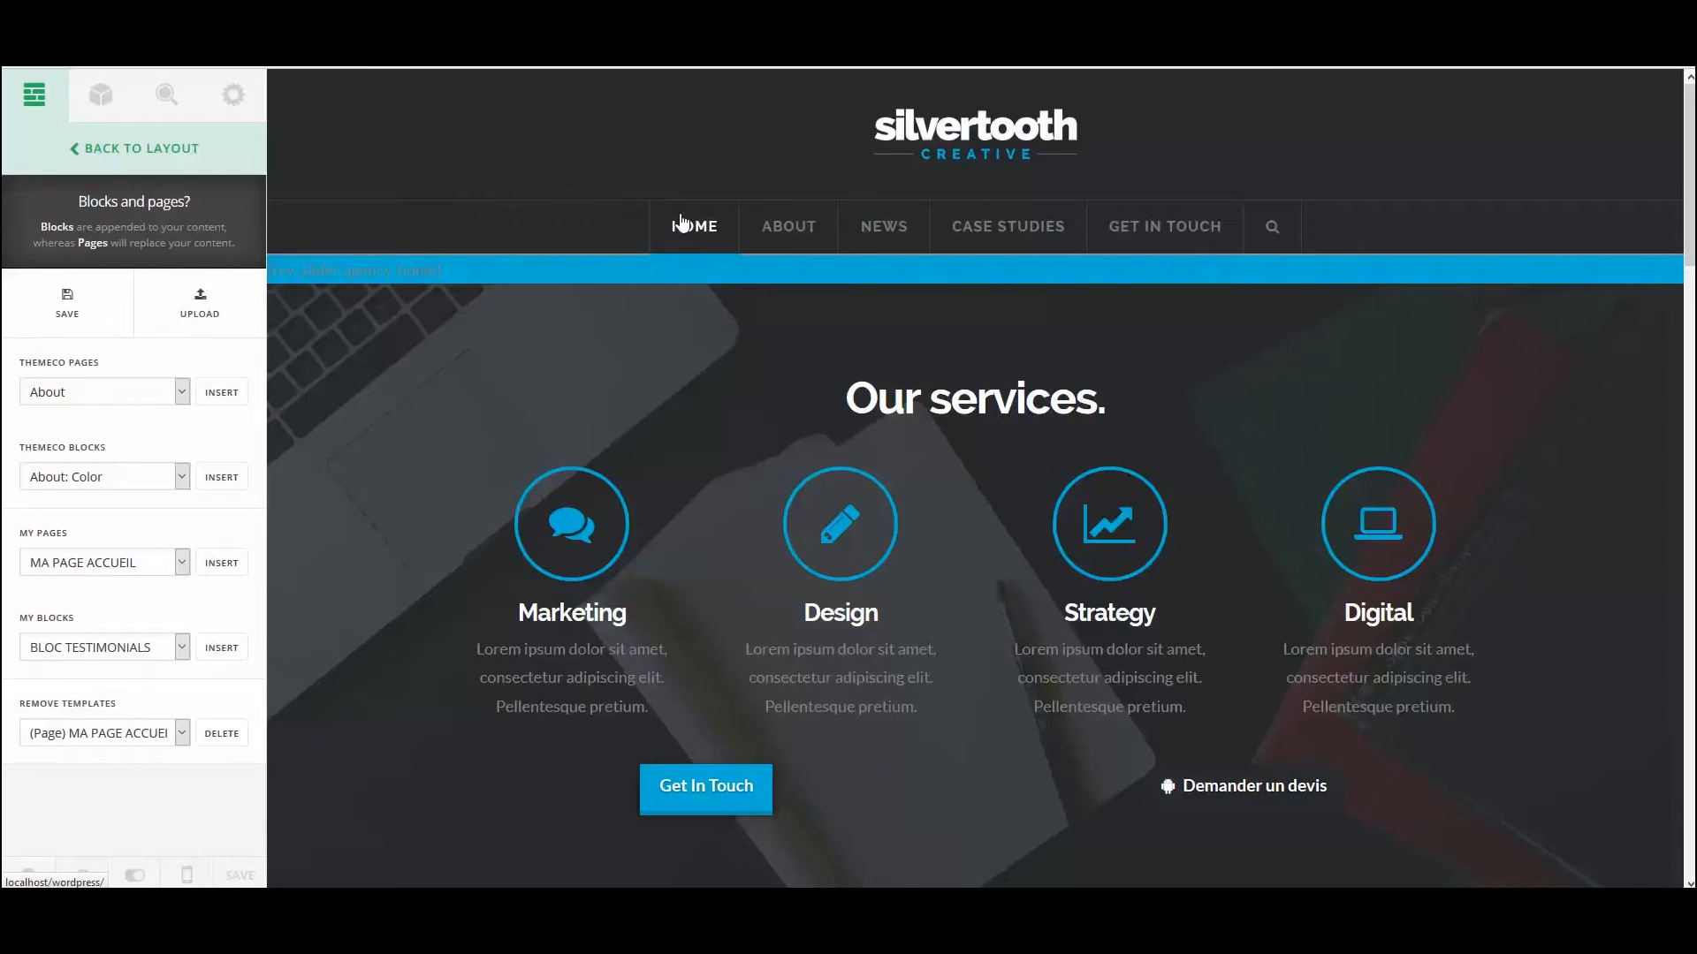
# Open the page's General settings and examine the available page templates without changing the selection.
pyautogui.click(164, 99)
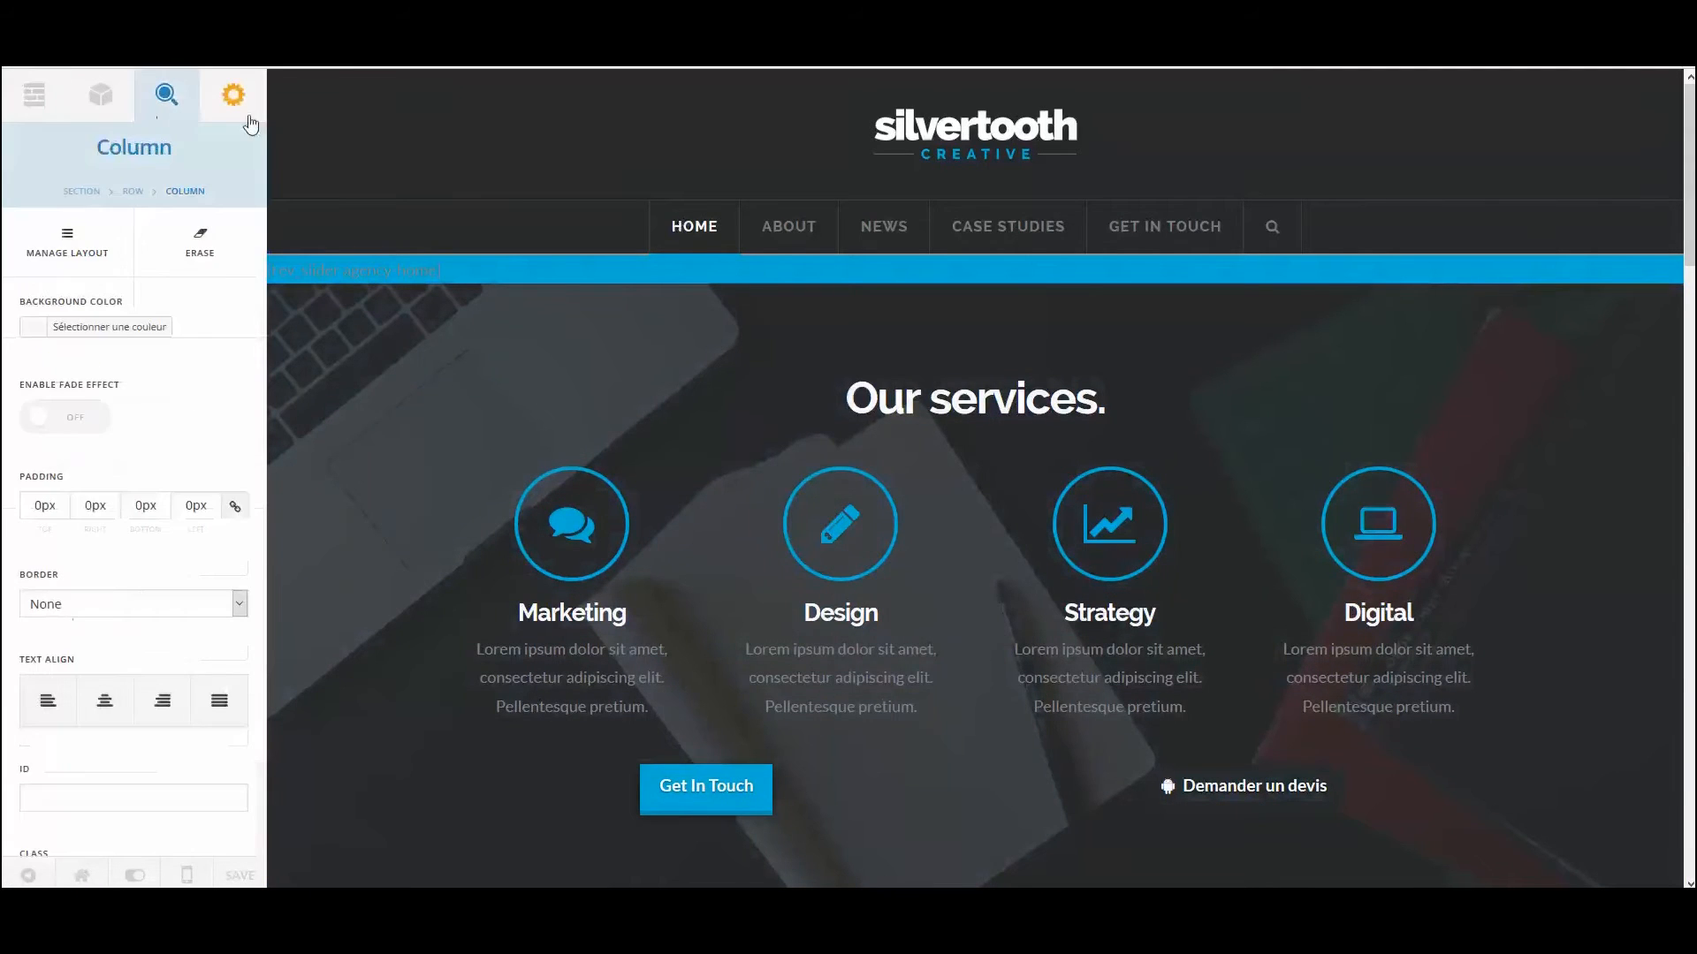
pyautogui.click(237, 101)
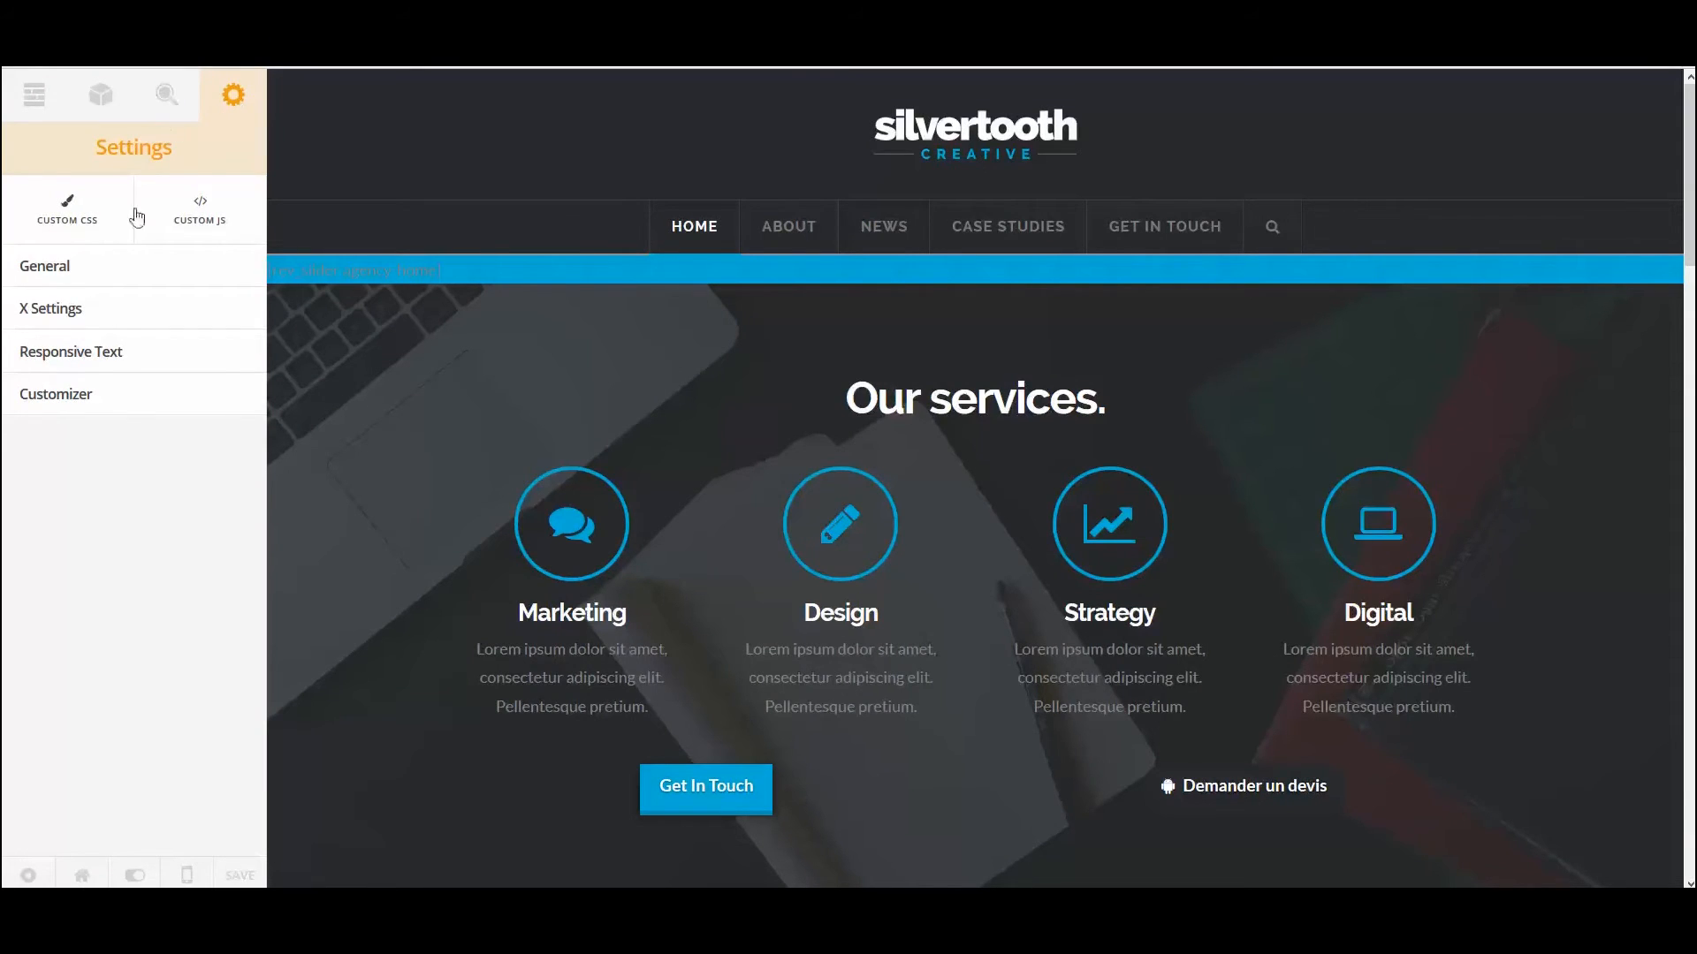
pyautogui.click(84, 267)
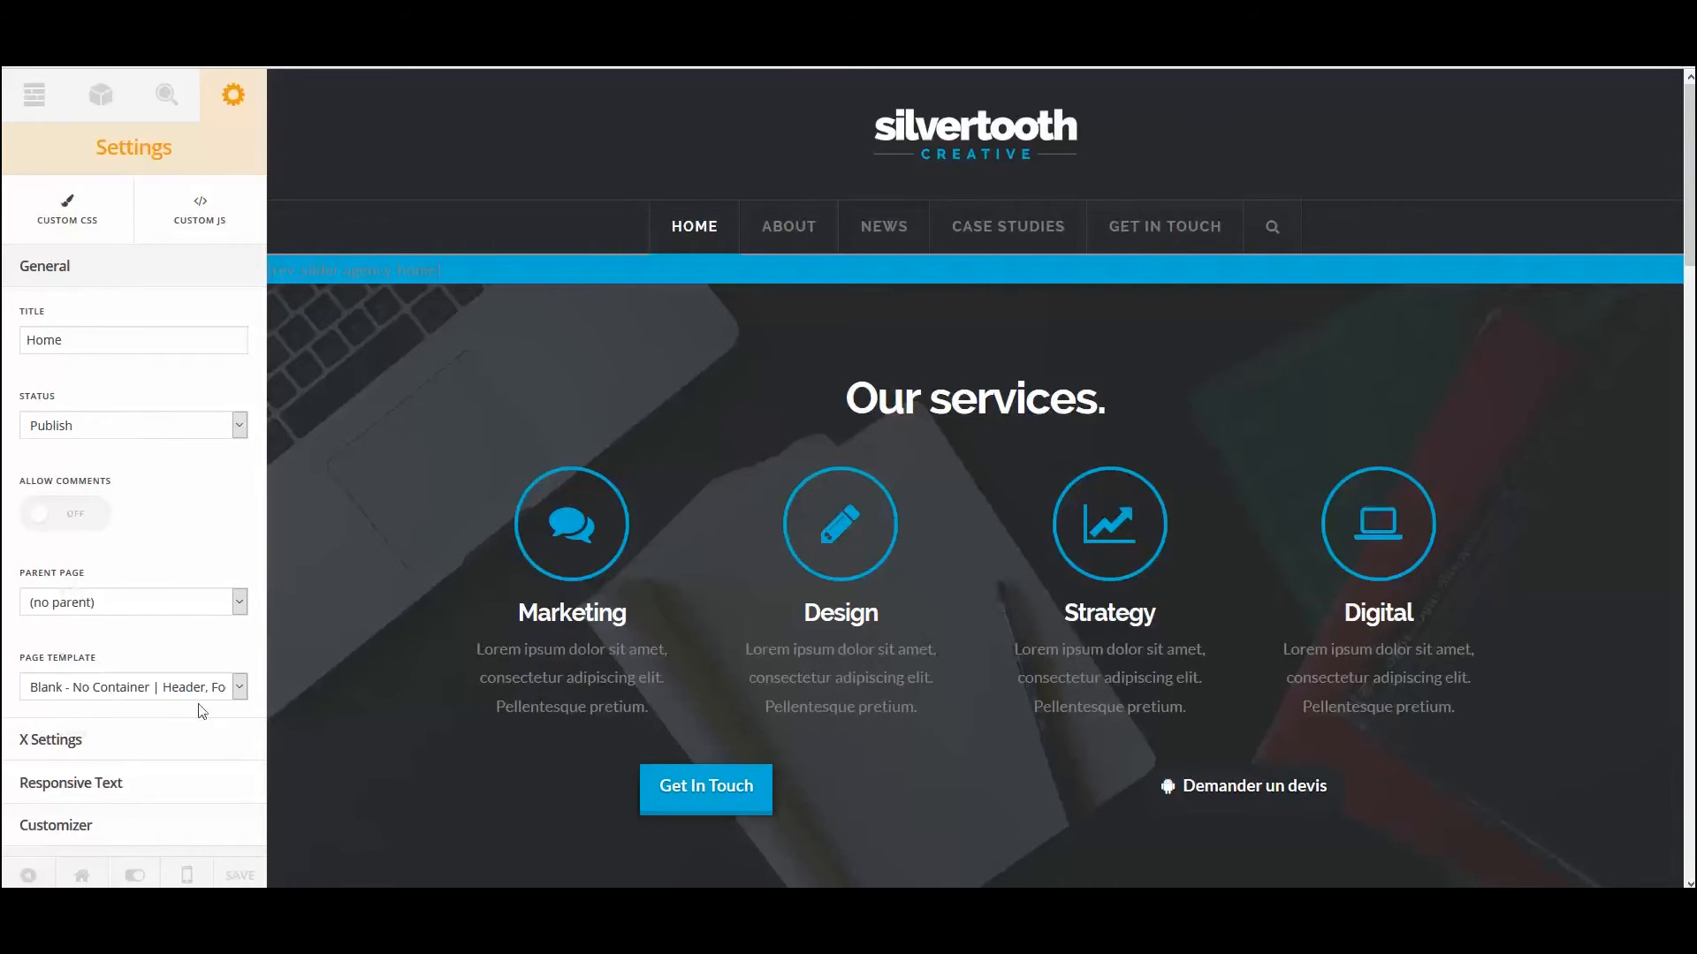
pyautogui.click(146, 696)
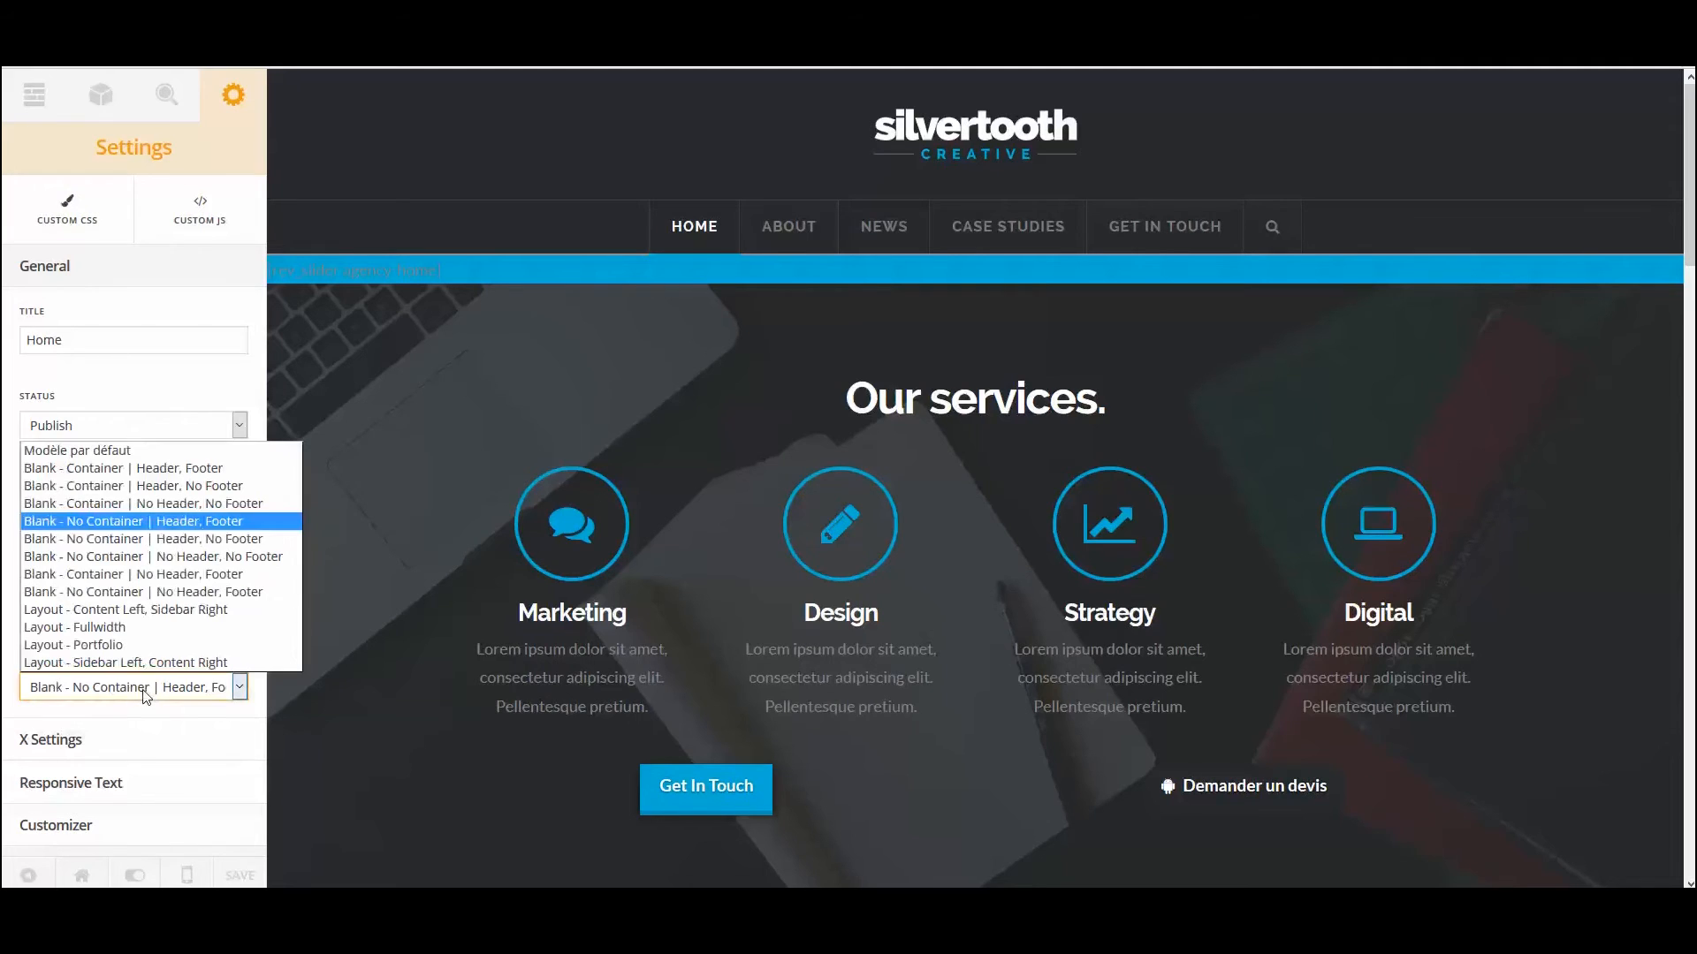
pyautogui.click(144, 404)
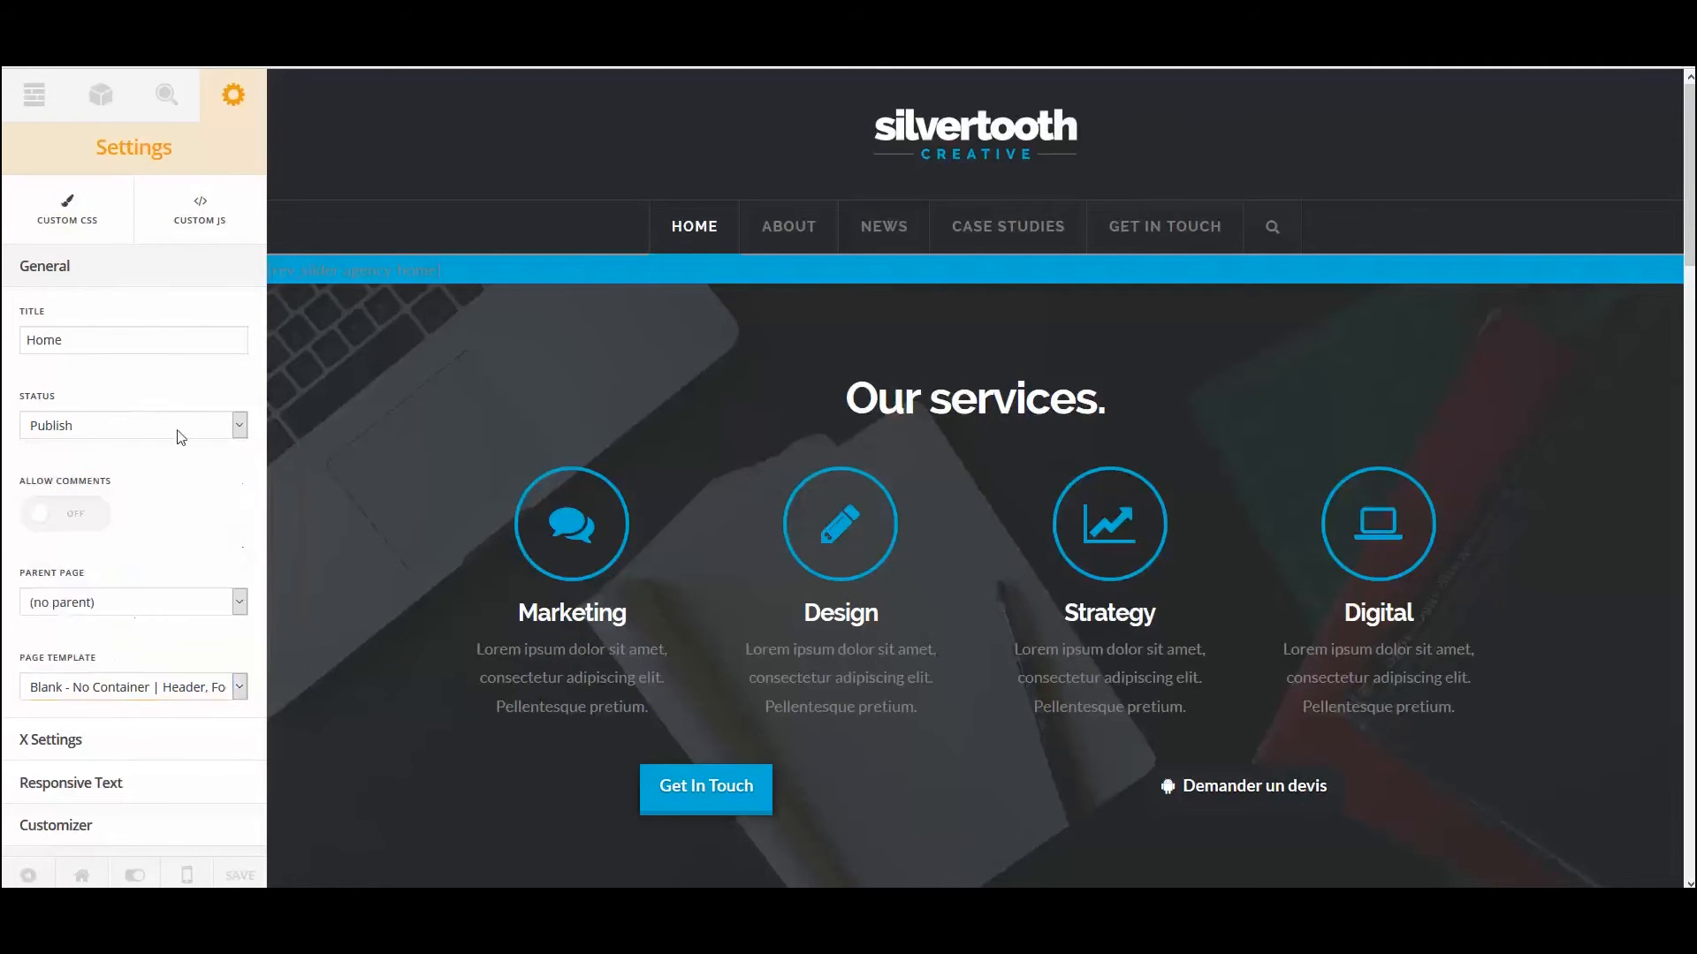
# Review the page's X Settings, from the body CSS classes to the background image options.
pyautogui.click(74, 751)
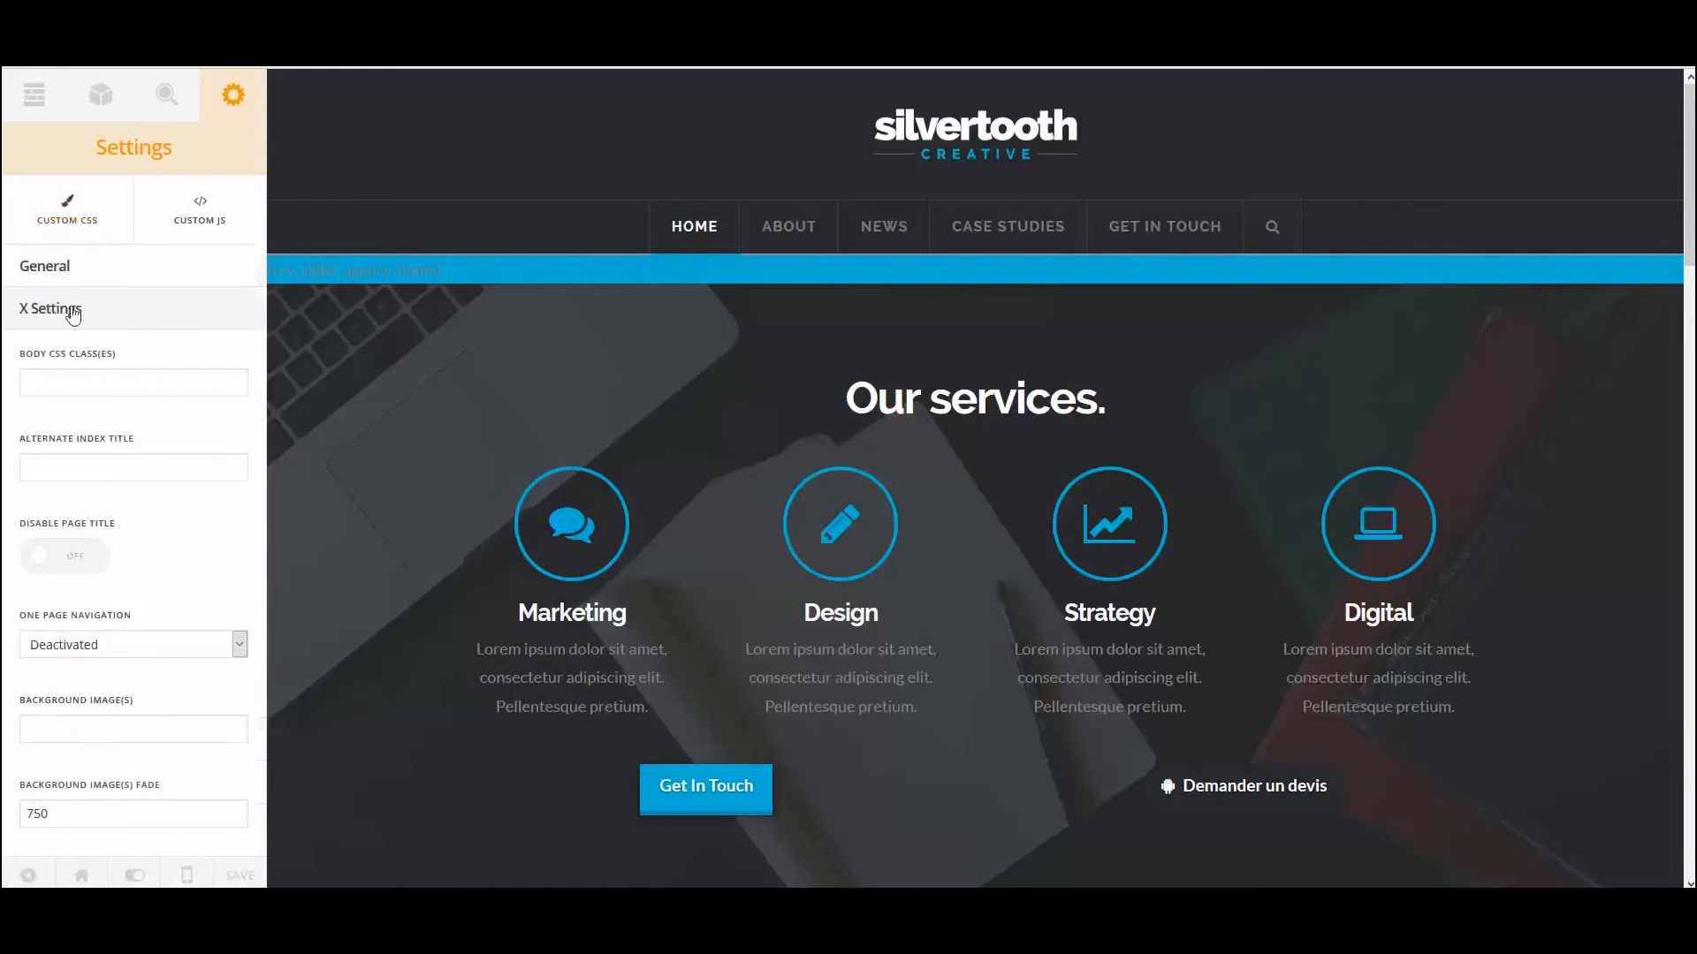
pyautogui.click(88, 376)
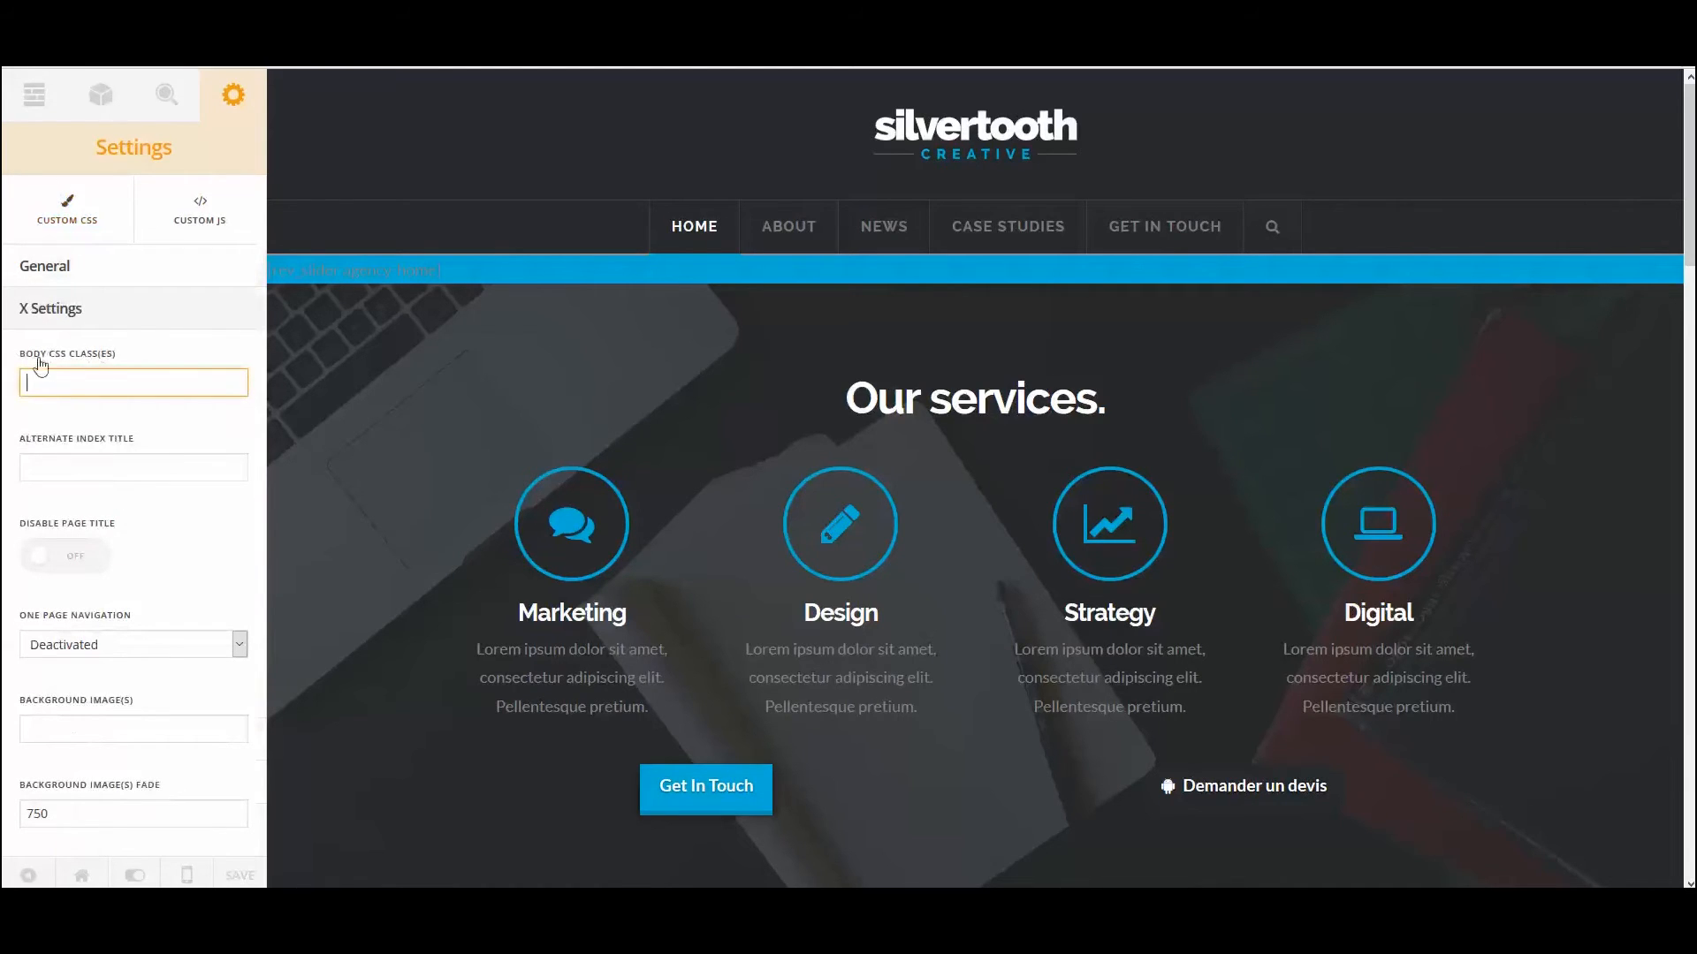
pyautogui.click(181, 513)
pyautogui.scroll(-2, 179, 511)
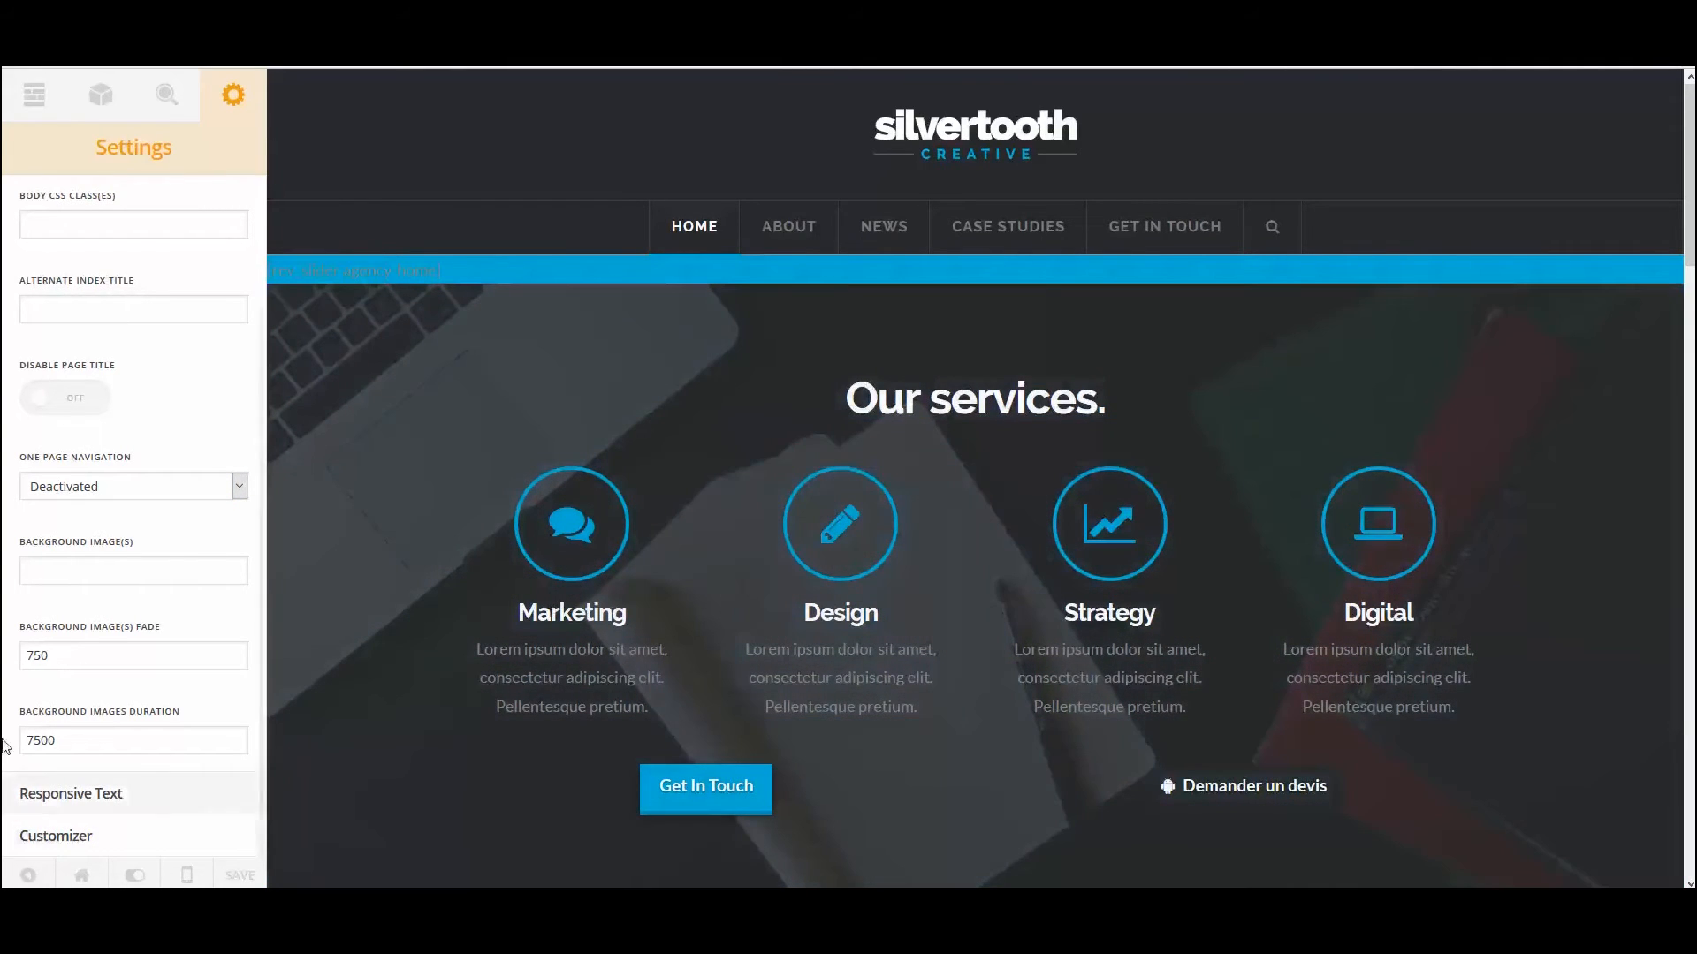
# View the Responsive Text settings and the page's custom CSS editor, leaving the editor without changes.
pyautogui.click(71, 838)
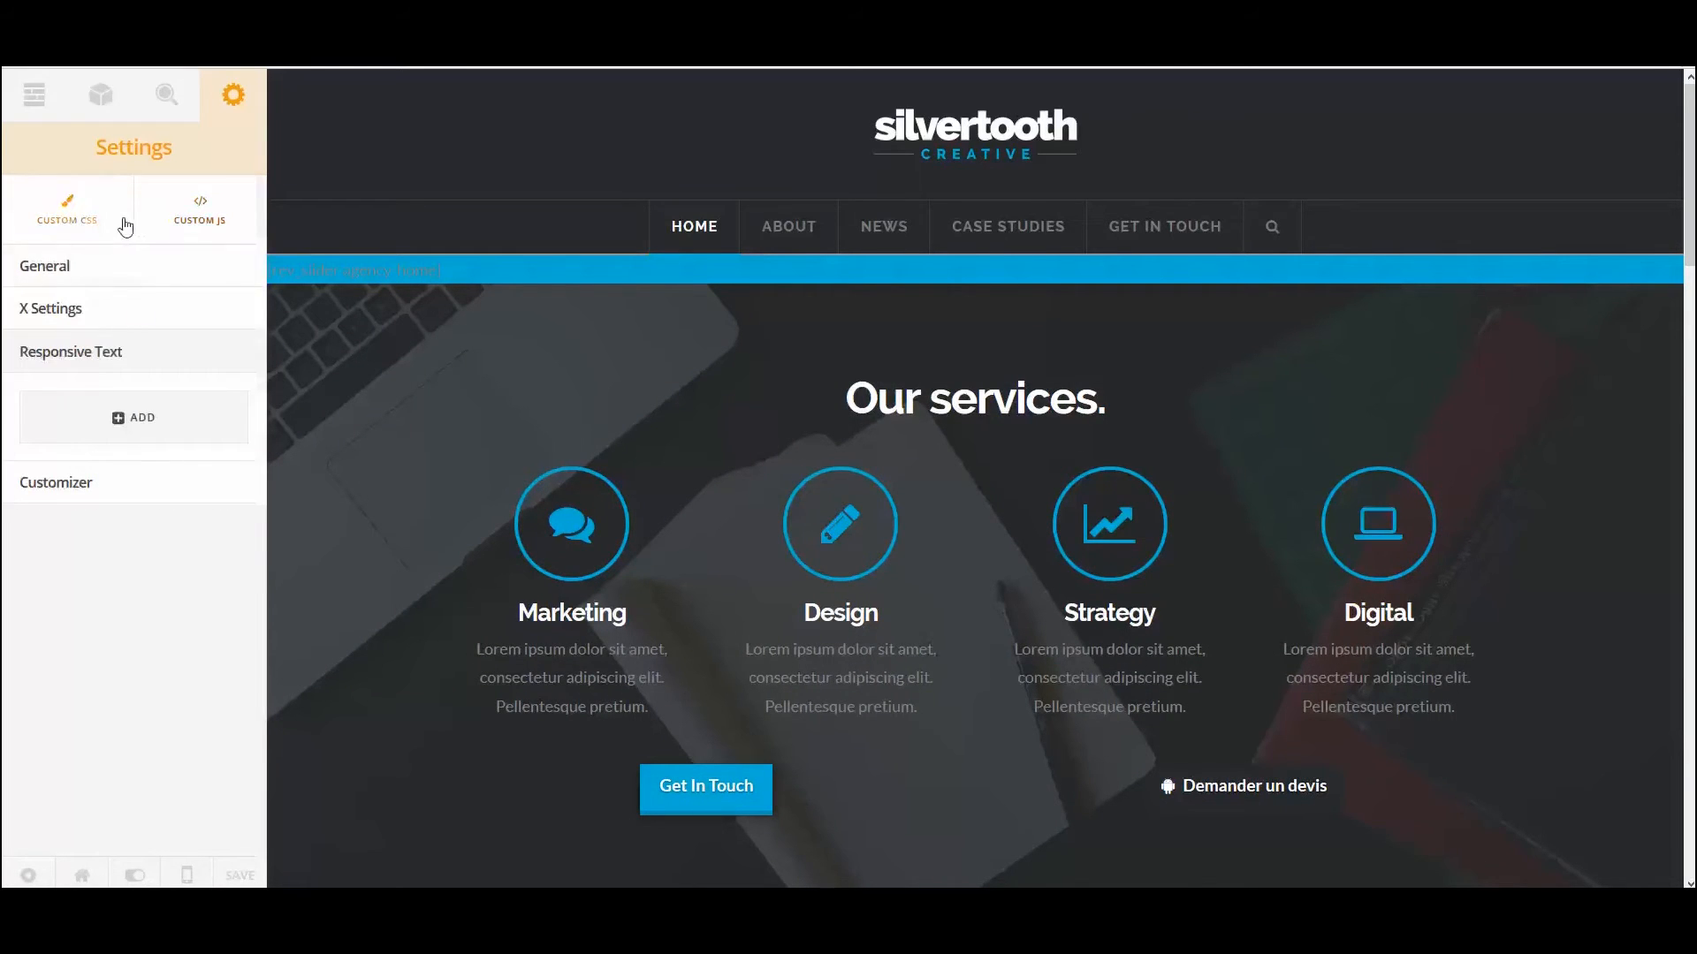
pyautogui.click(66, 212)
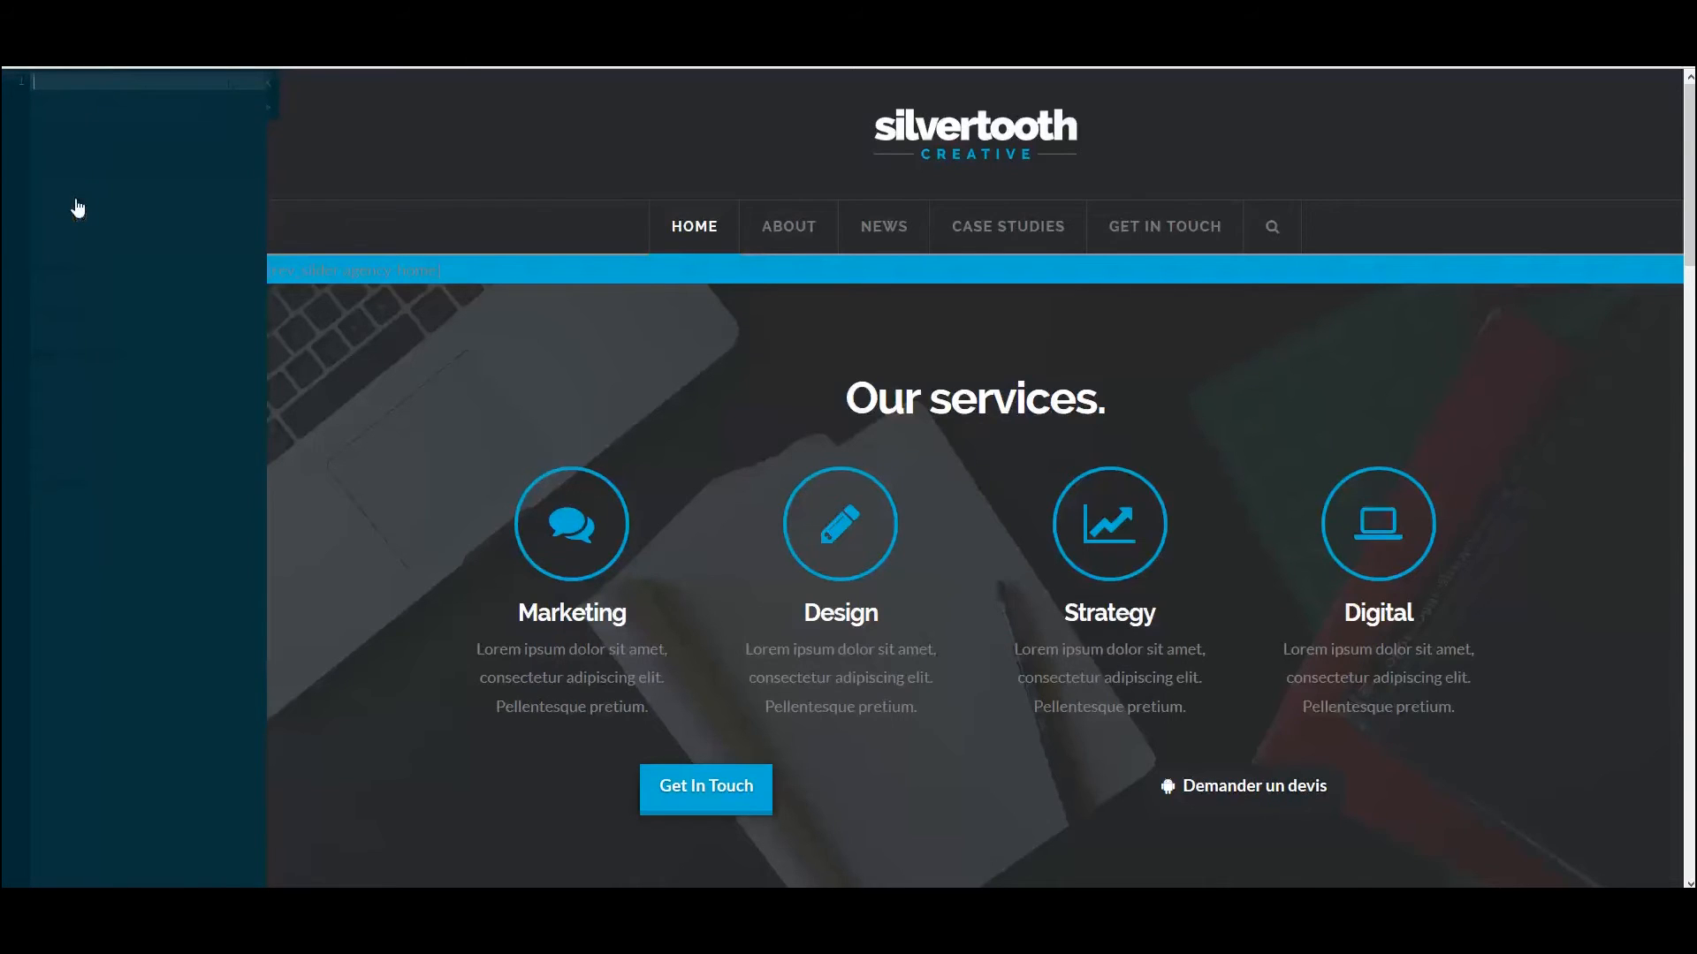
pyautogui.click(280, 85)
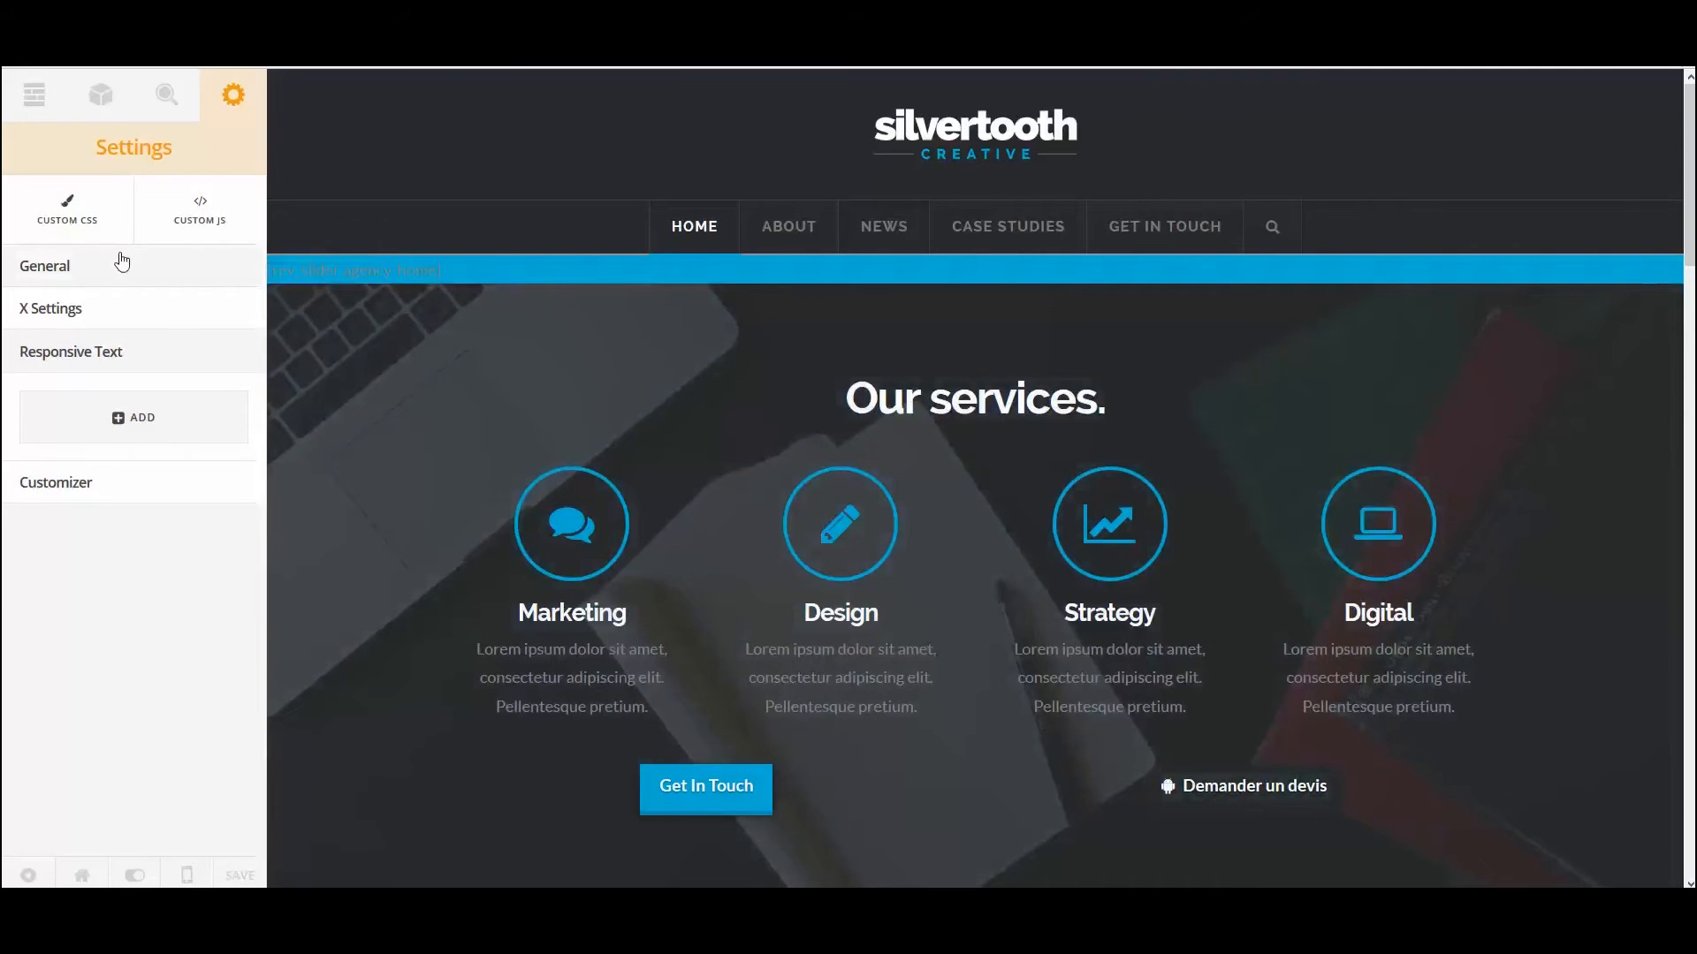
# Add the class "cta" after "x-btn-alt" in the Get In Touch button's Class setting.
pyautogui.click(682, 789)
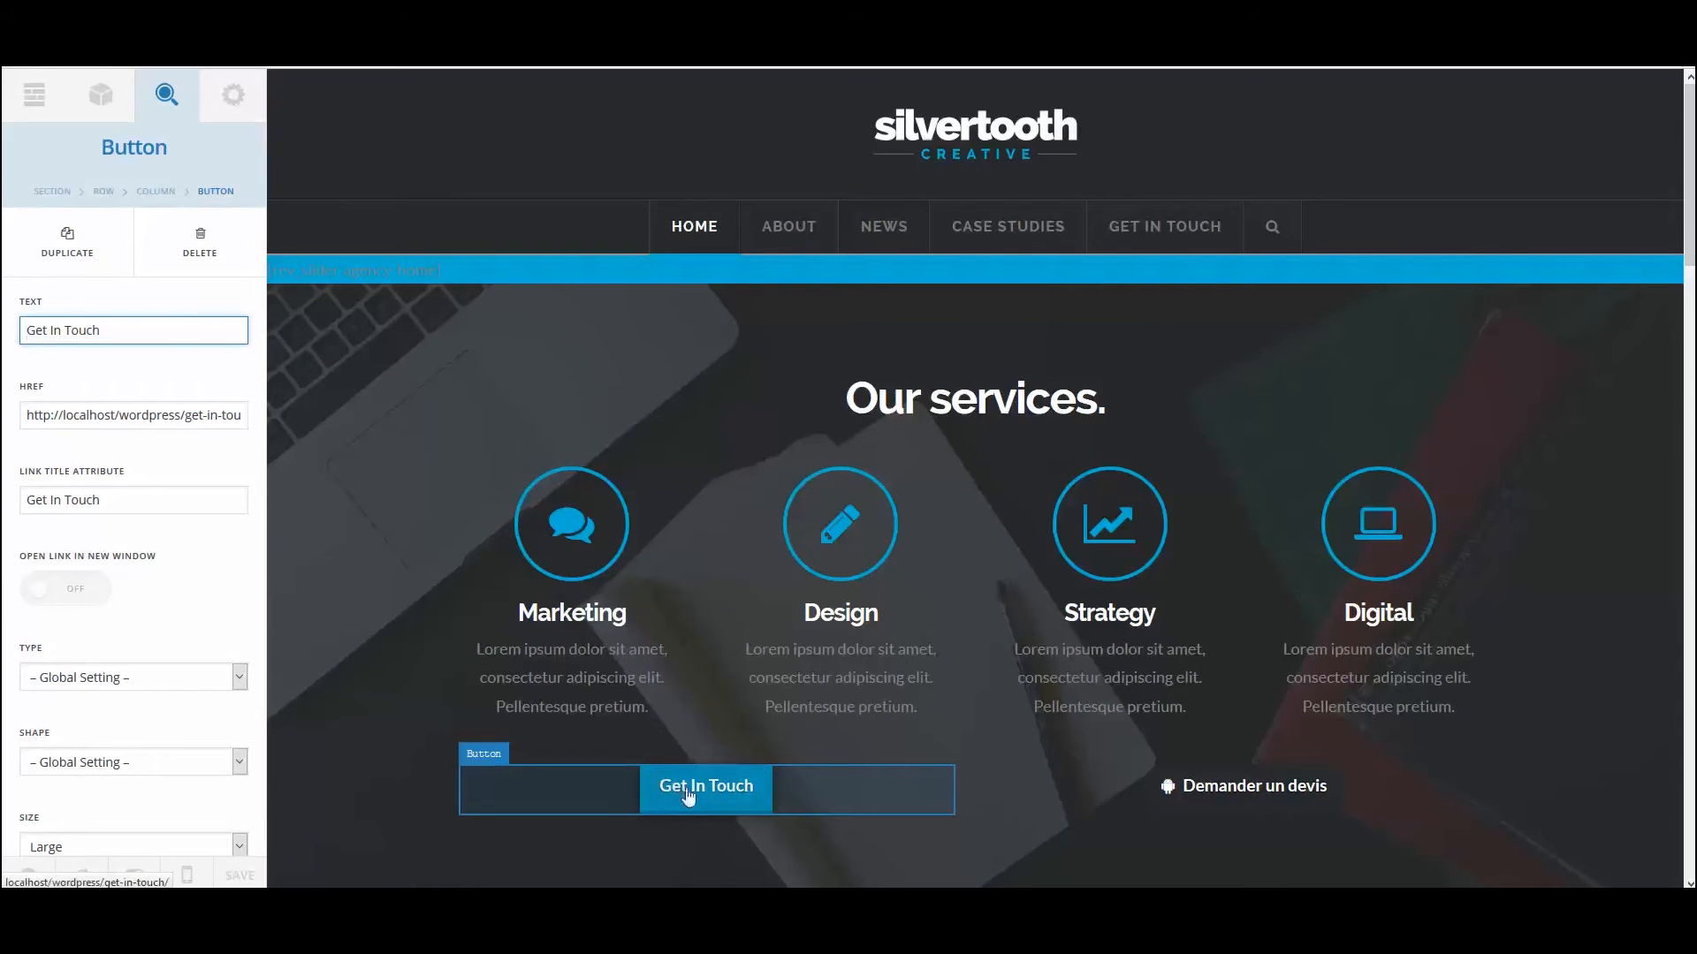
pyautogui.scroll(-3, 755, 782)
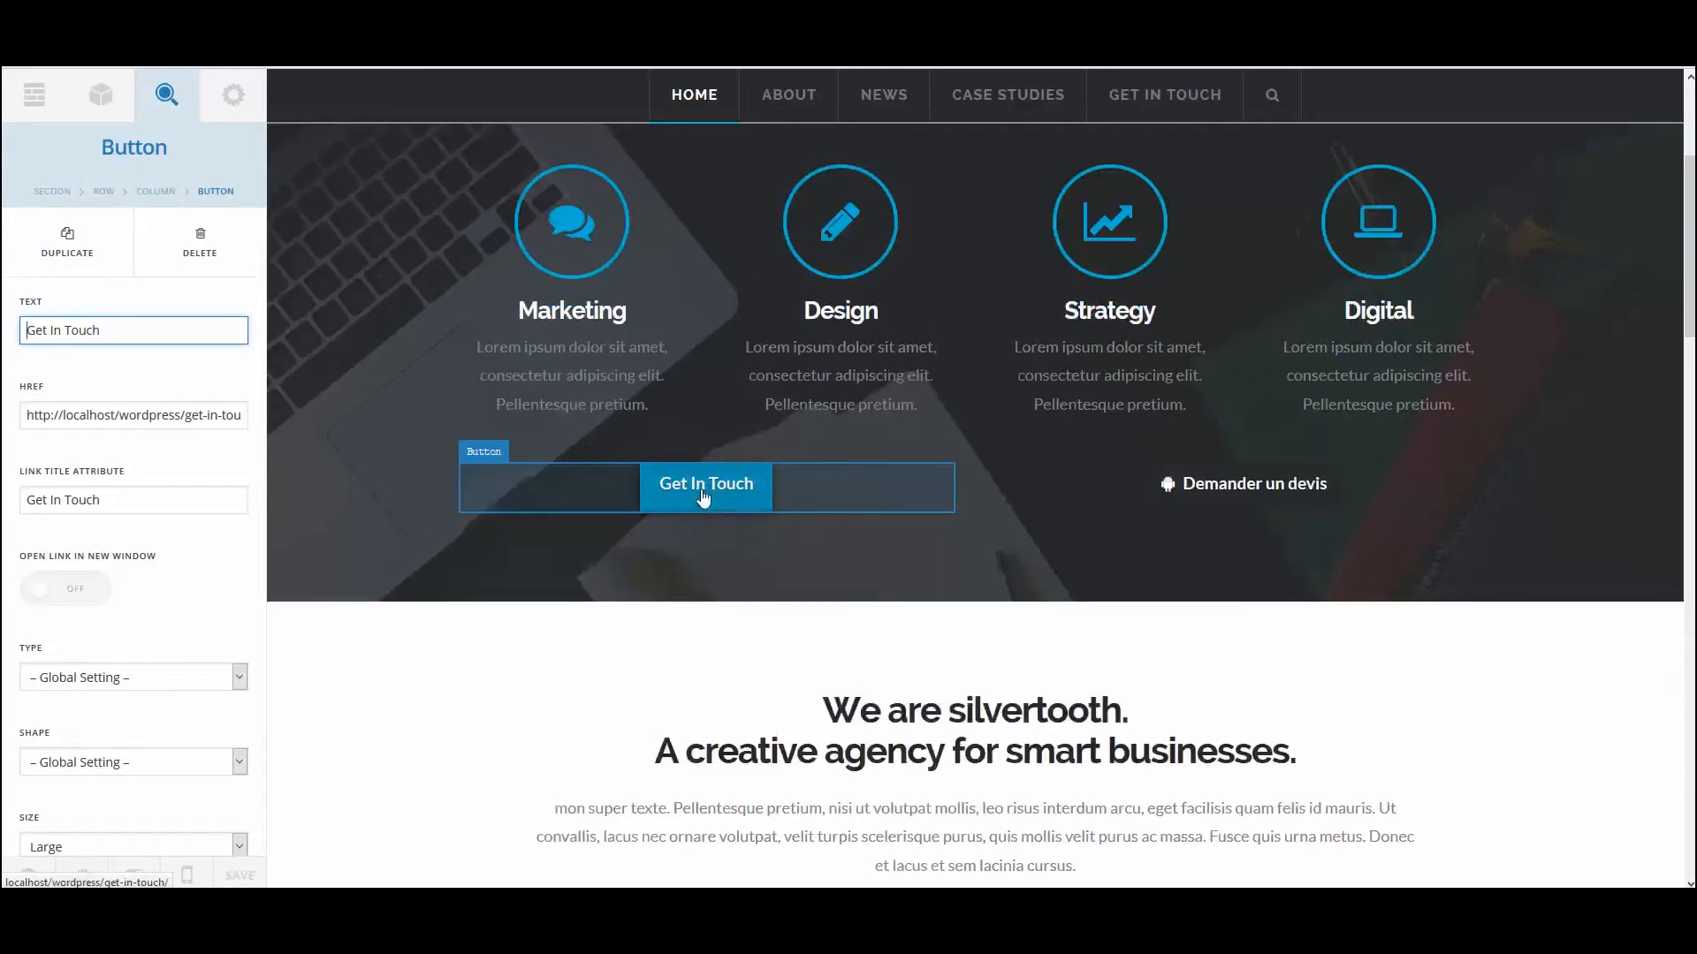
pyautogui.scroll(-1, 95, 626)
pyautogui.scroll(-2, 94, 625)
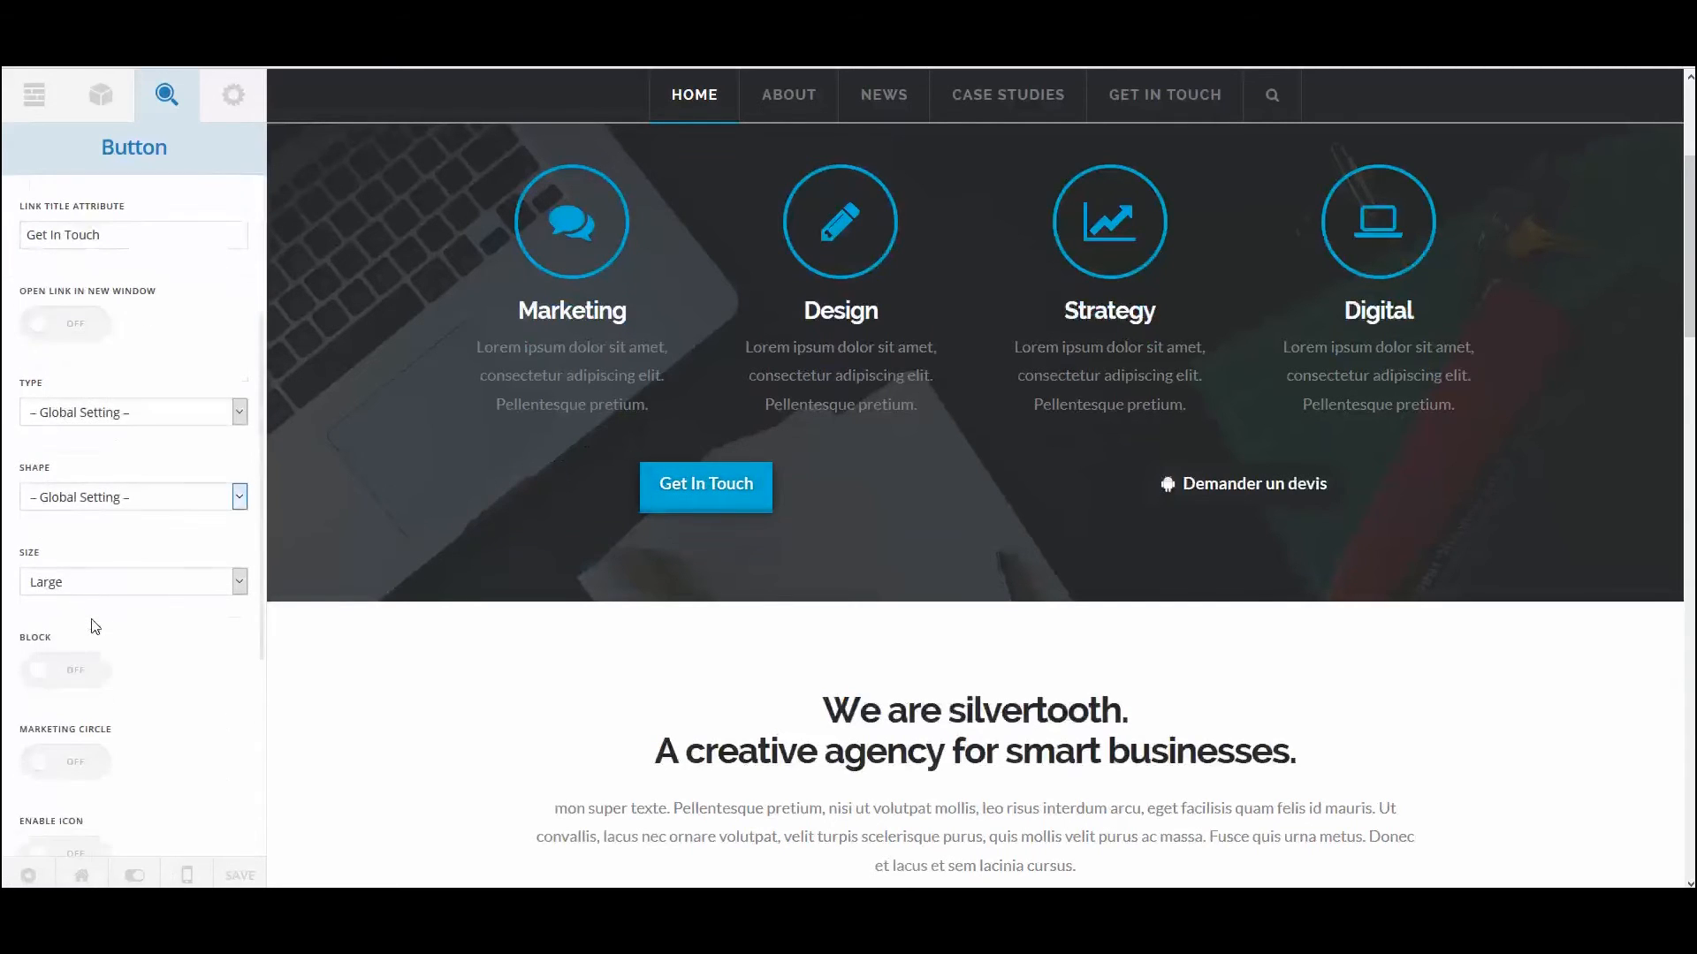
pyautogui.scroll(-3, 132, 610)
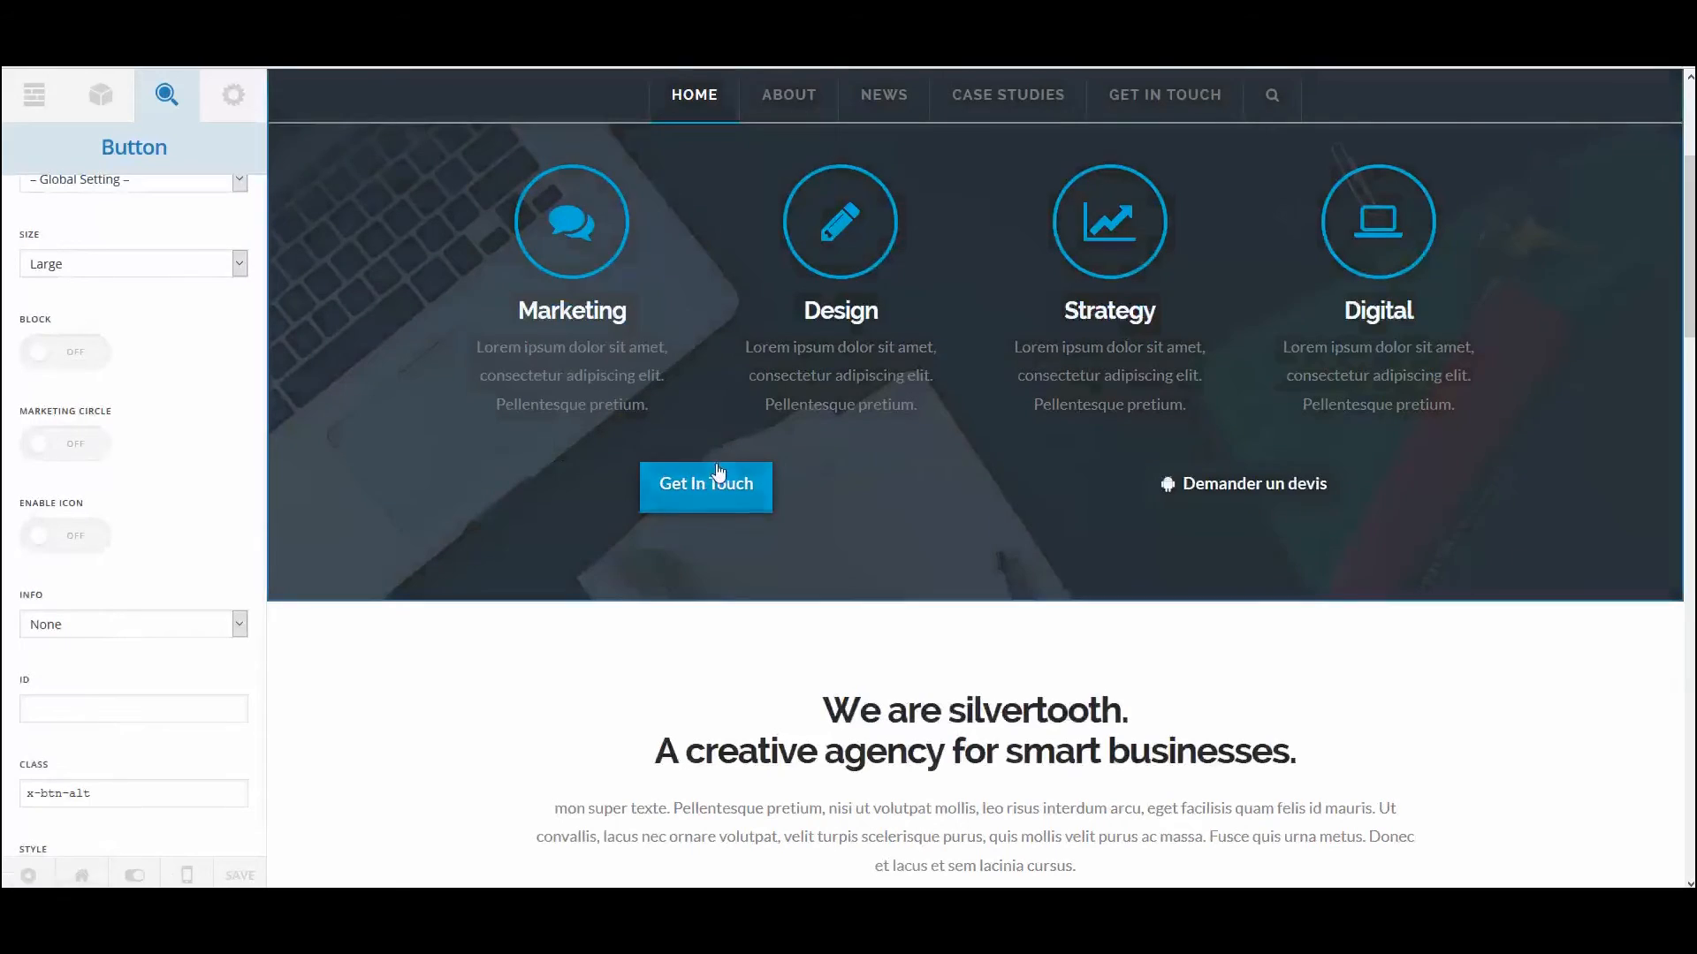
pyautogui.click(606, 488)
pyautogui.scroll(-7, 171, 645)
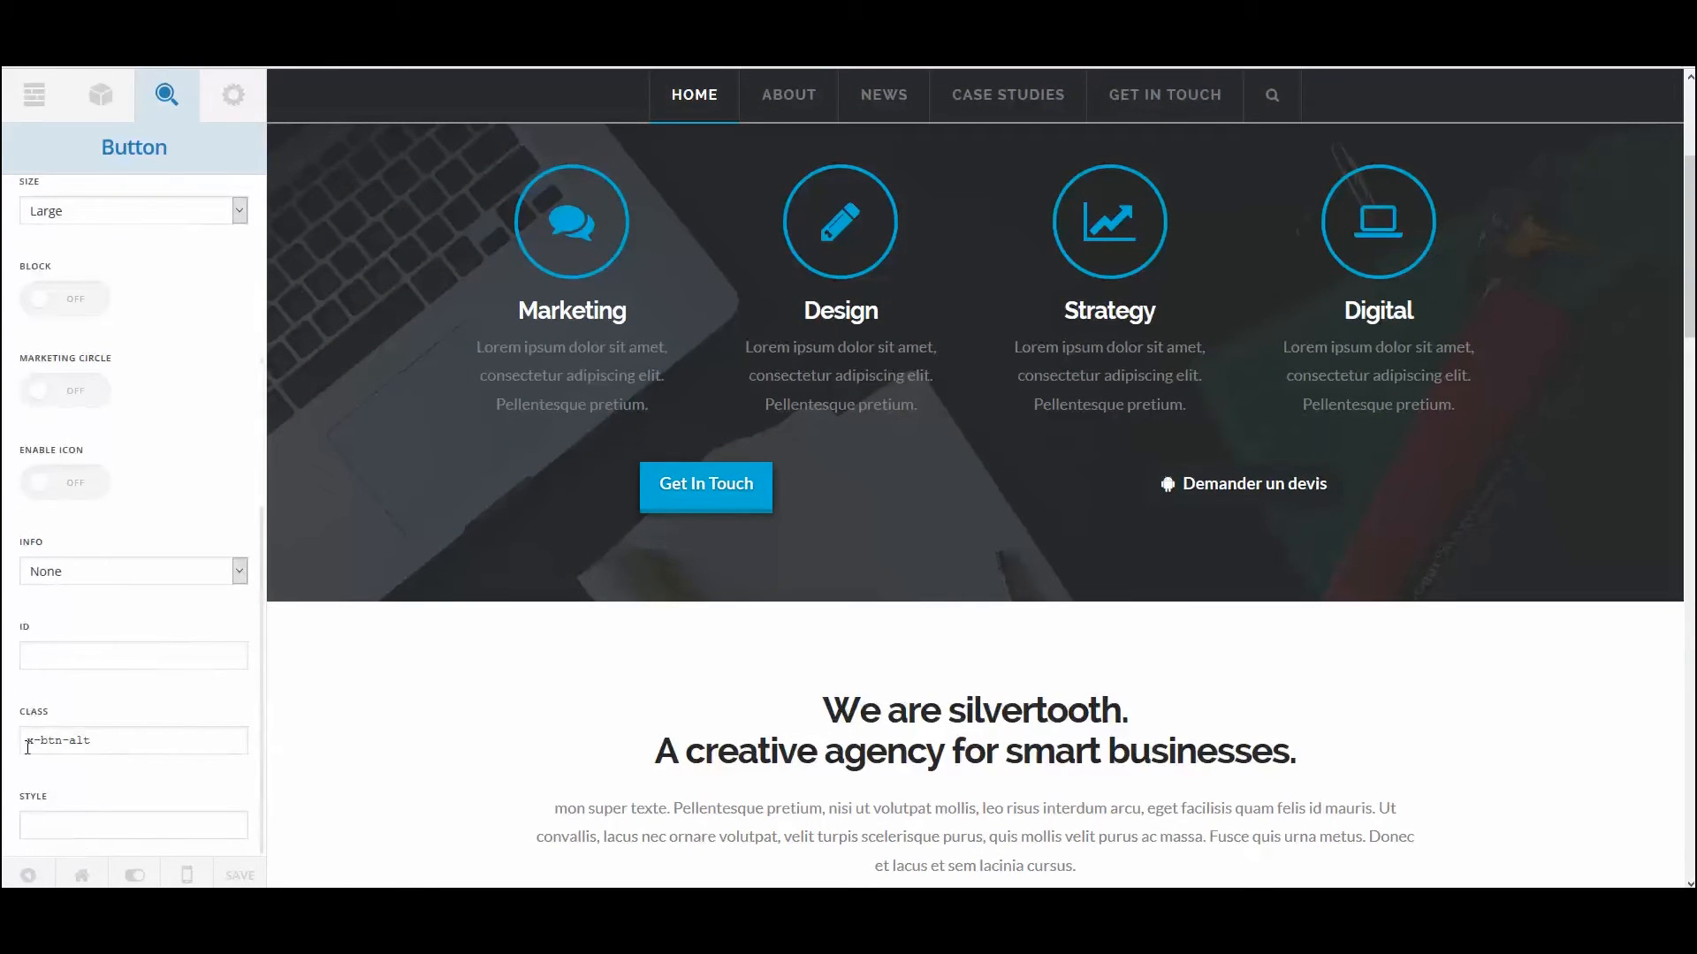
pyautogui.click(106, 750)
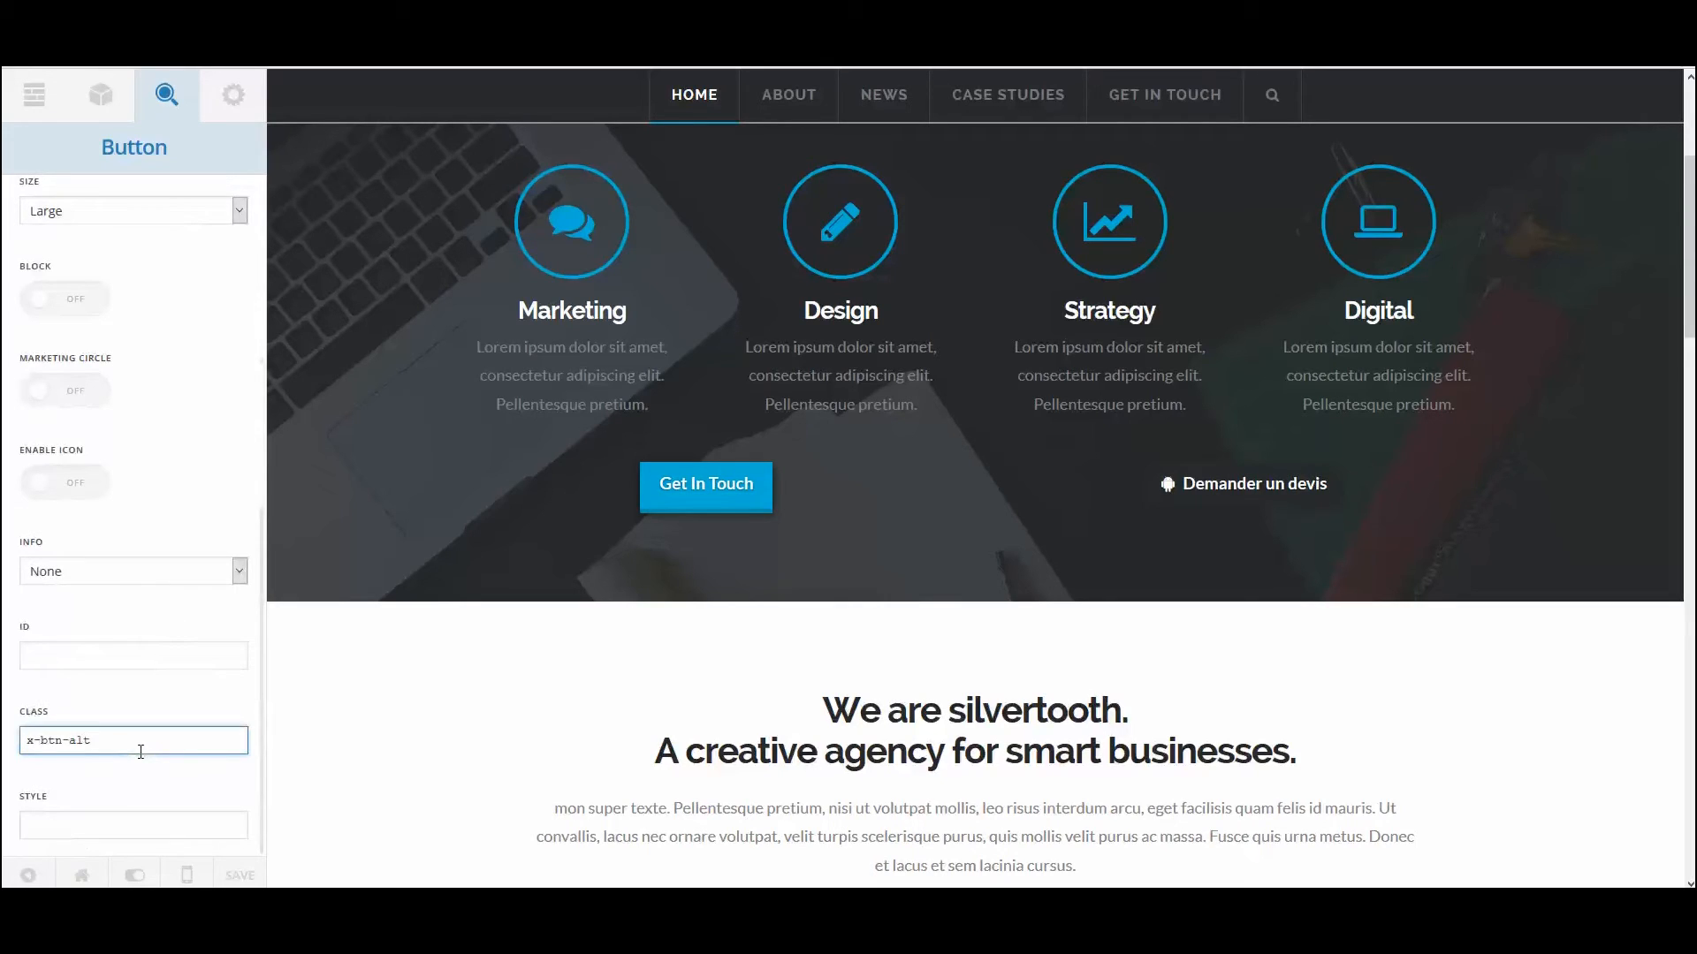
pyautogui.write('ddd')
pyautogui.press('BackSpace')
pyautogui.press('BackSpace')
pyautogui.press('BackSpace')
pyautogui.write('cta')
pyautogui.click(194, 692)
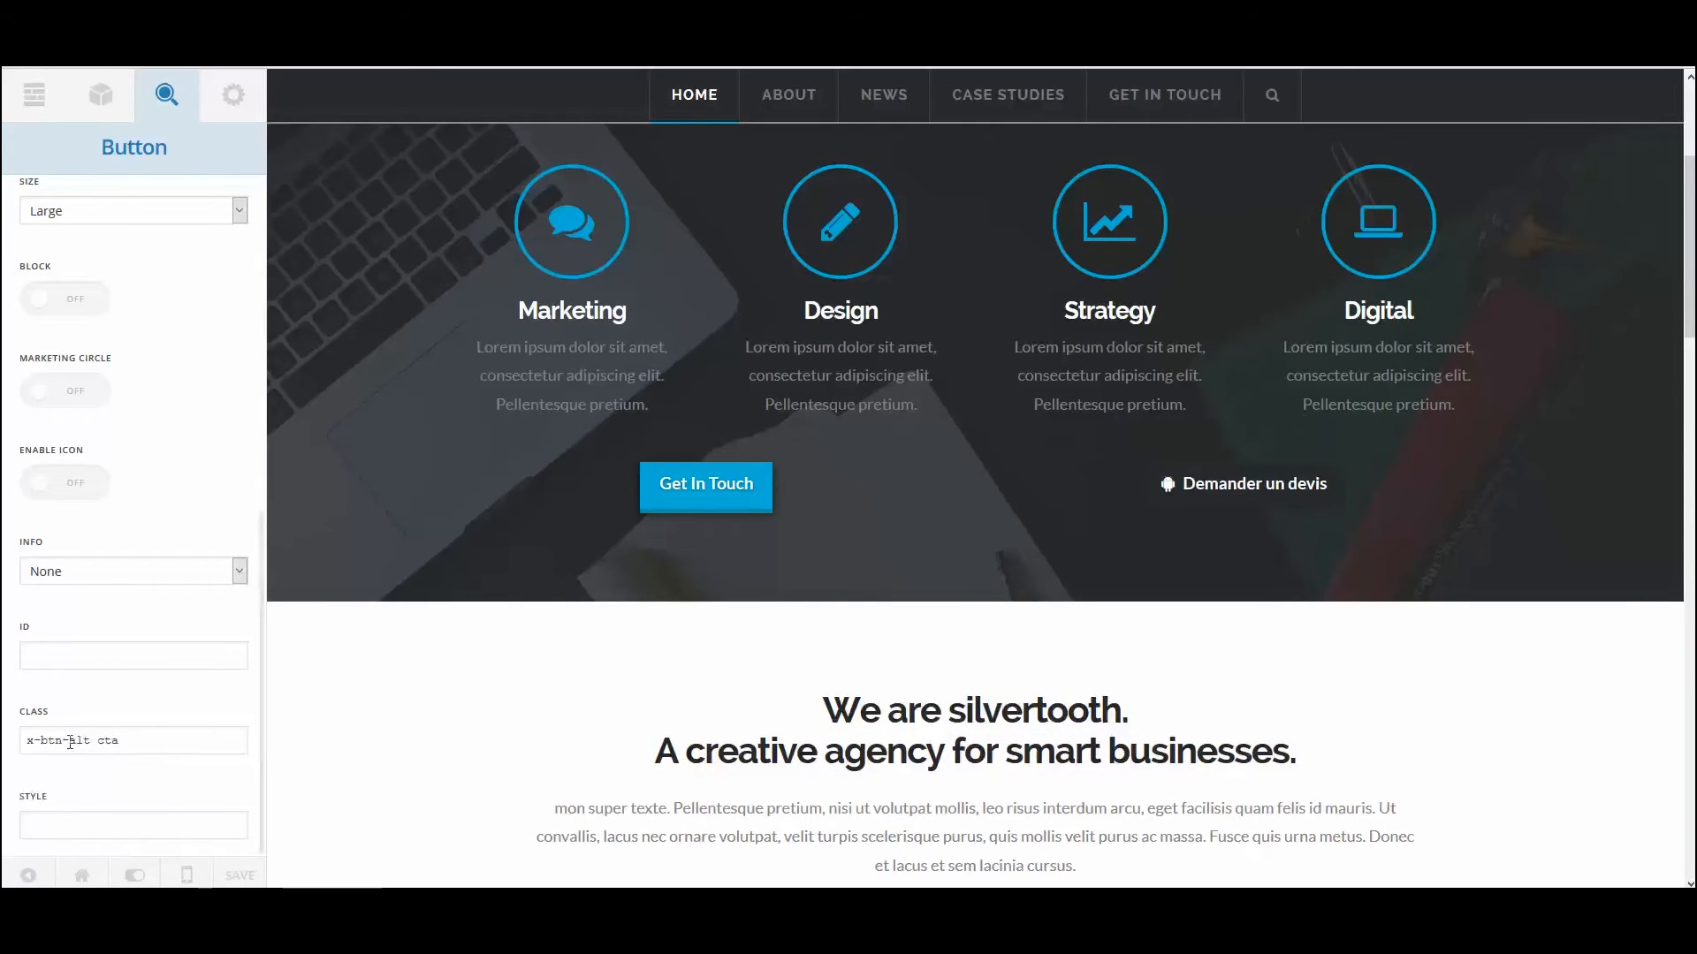
pyautogui.moveTo(98, 739); pyautogui.dragTo(124, 742)
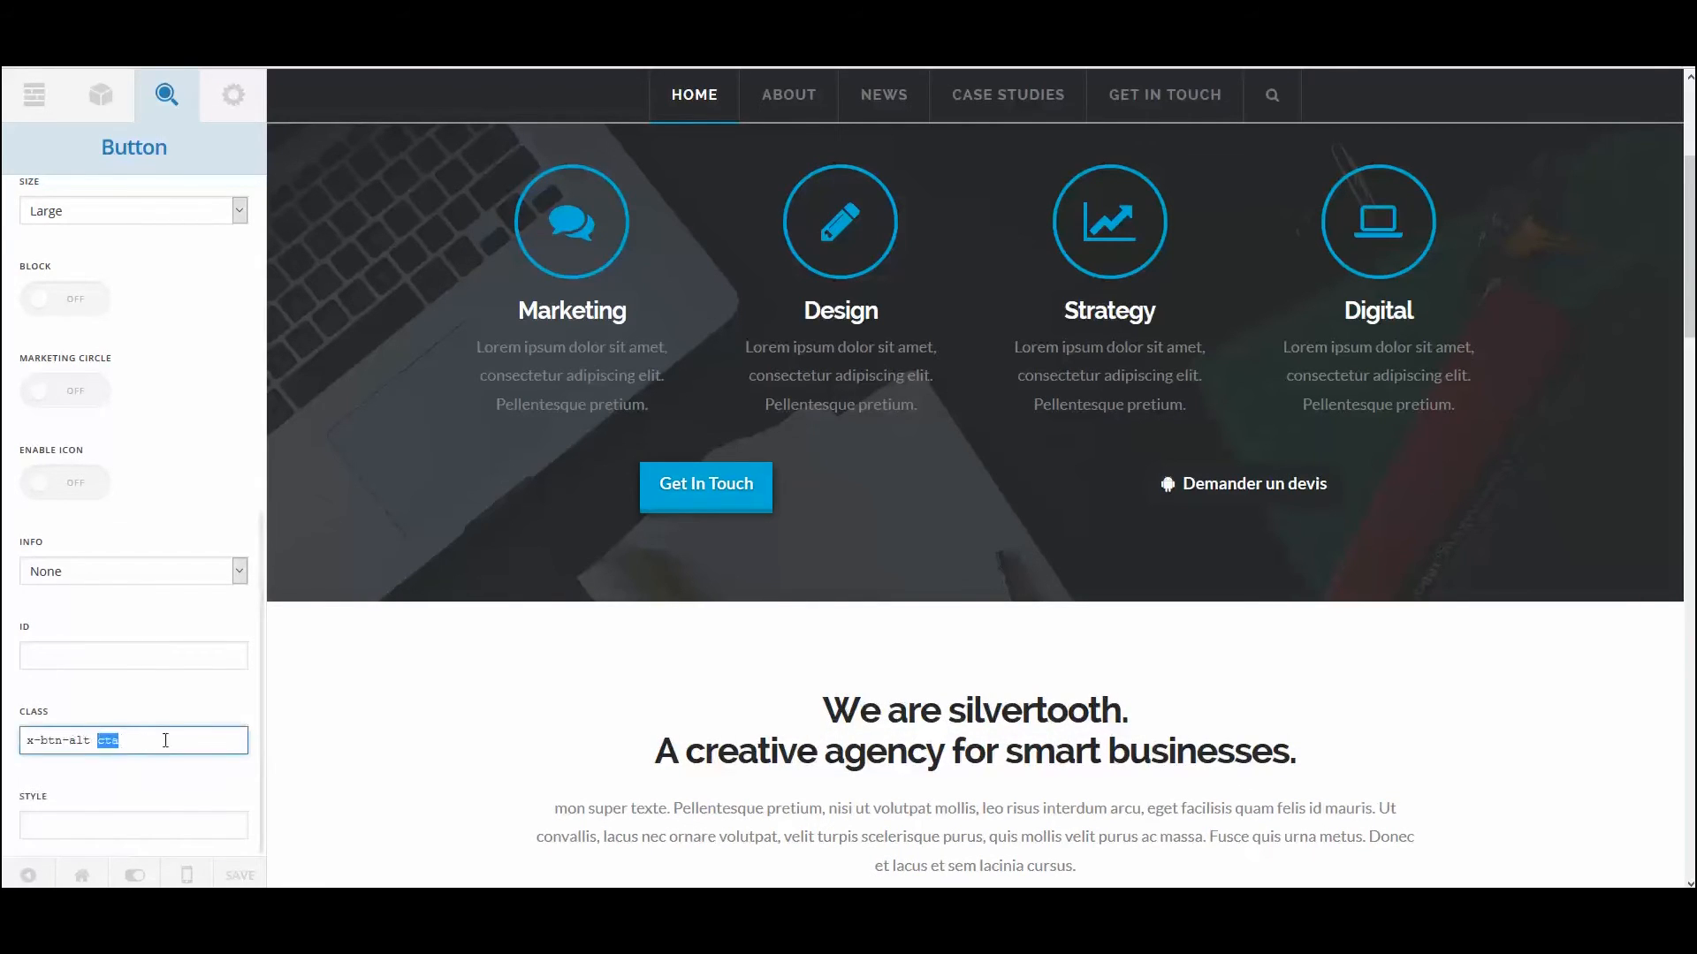
# Write the rule .cta{text-transform:uppercase} in the page's custom CSS editor.
pyautogui.scroll(3, 145, 645)
pyautogui.scroll(-2, 145, 645)
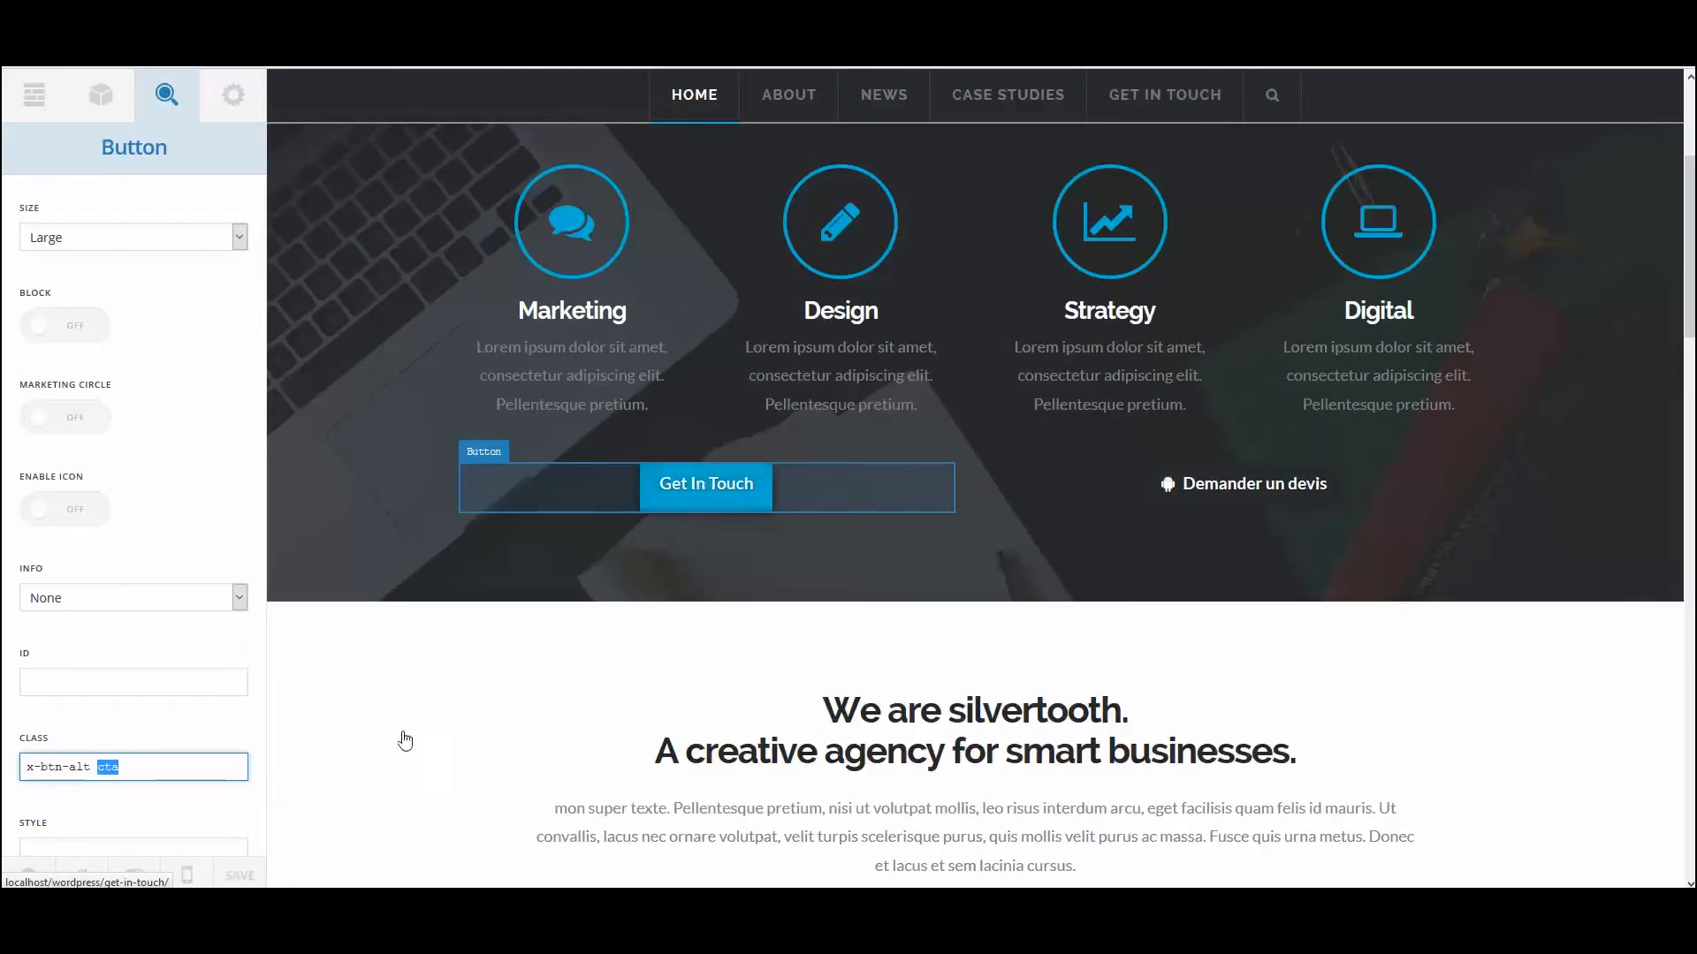
pyautogui.click(232, 97)
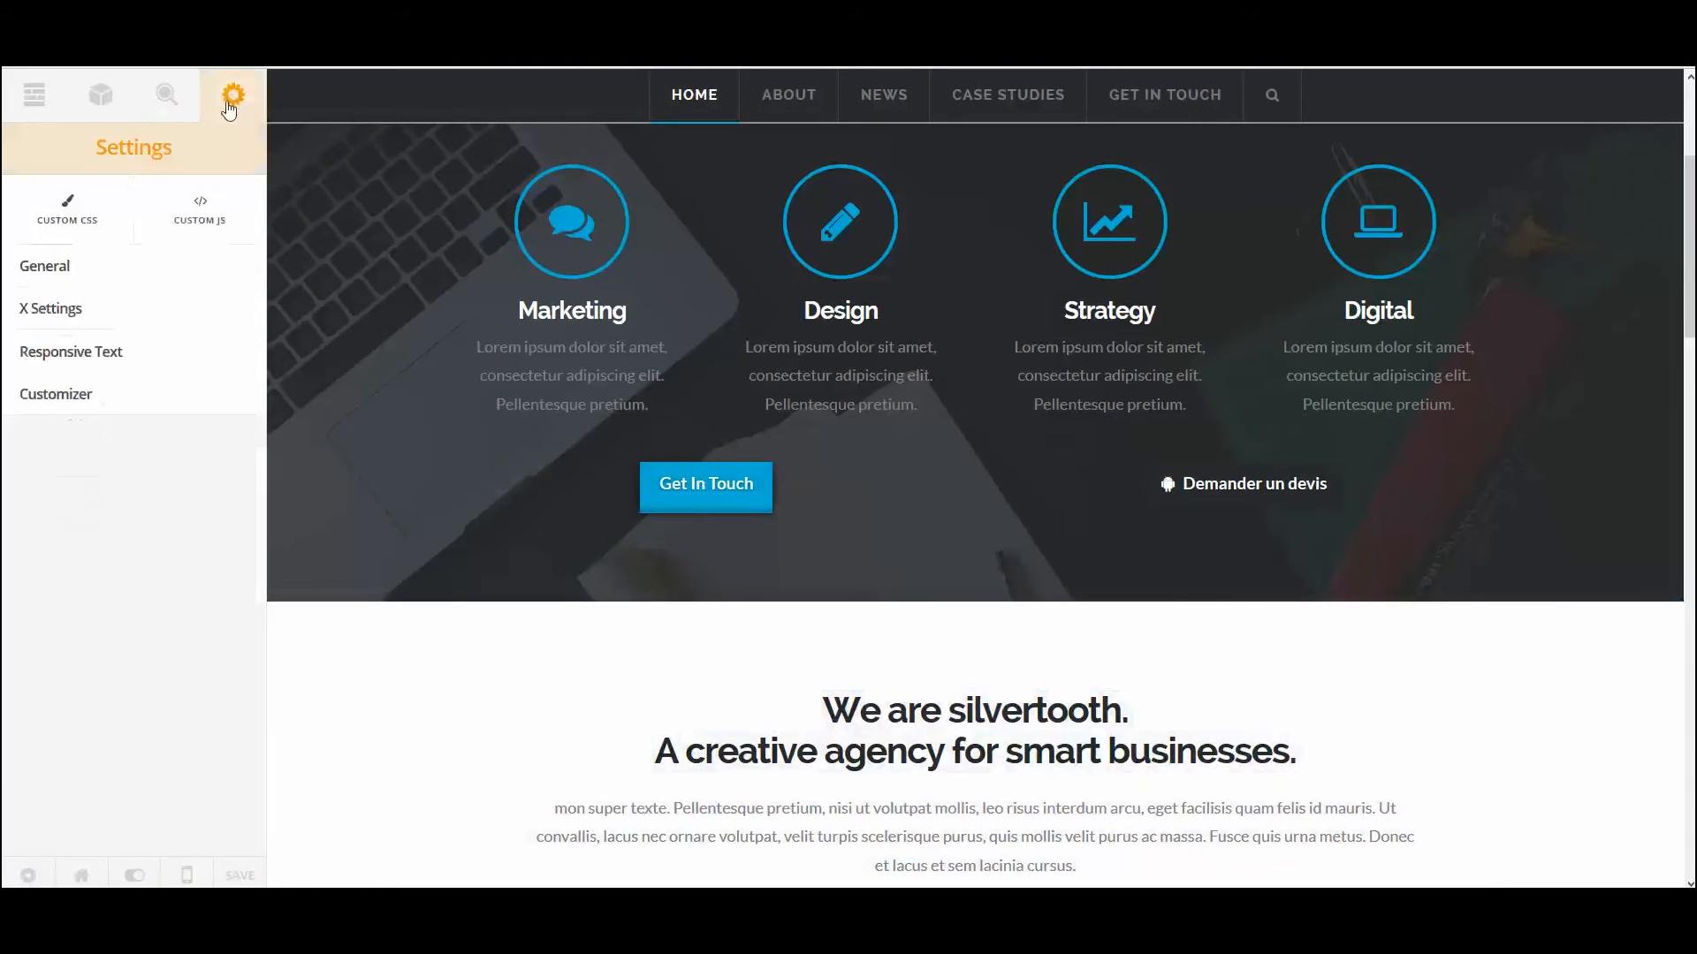
pyautogui.click(69, 219)
pyautogui.write('cta')
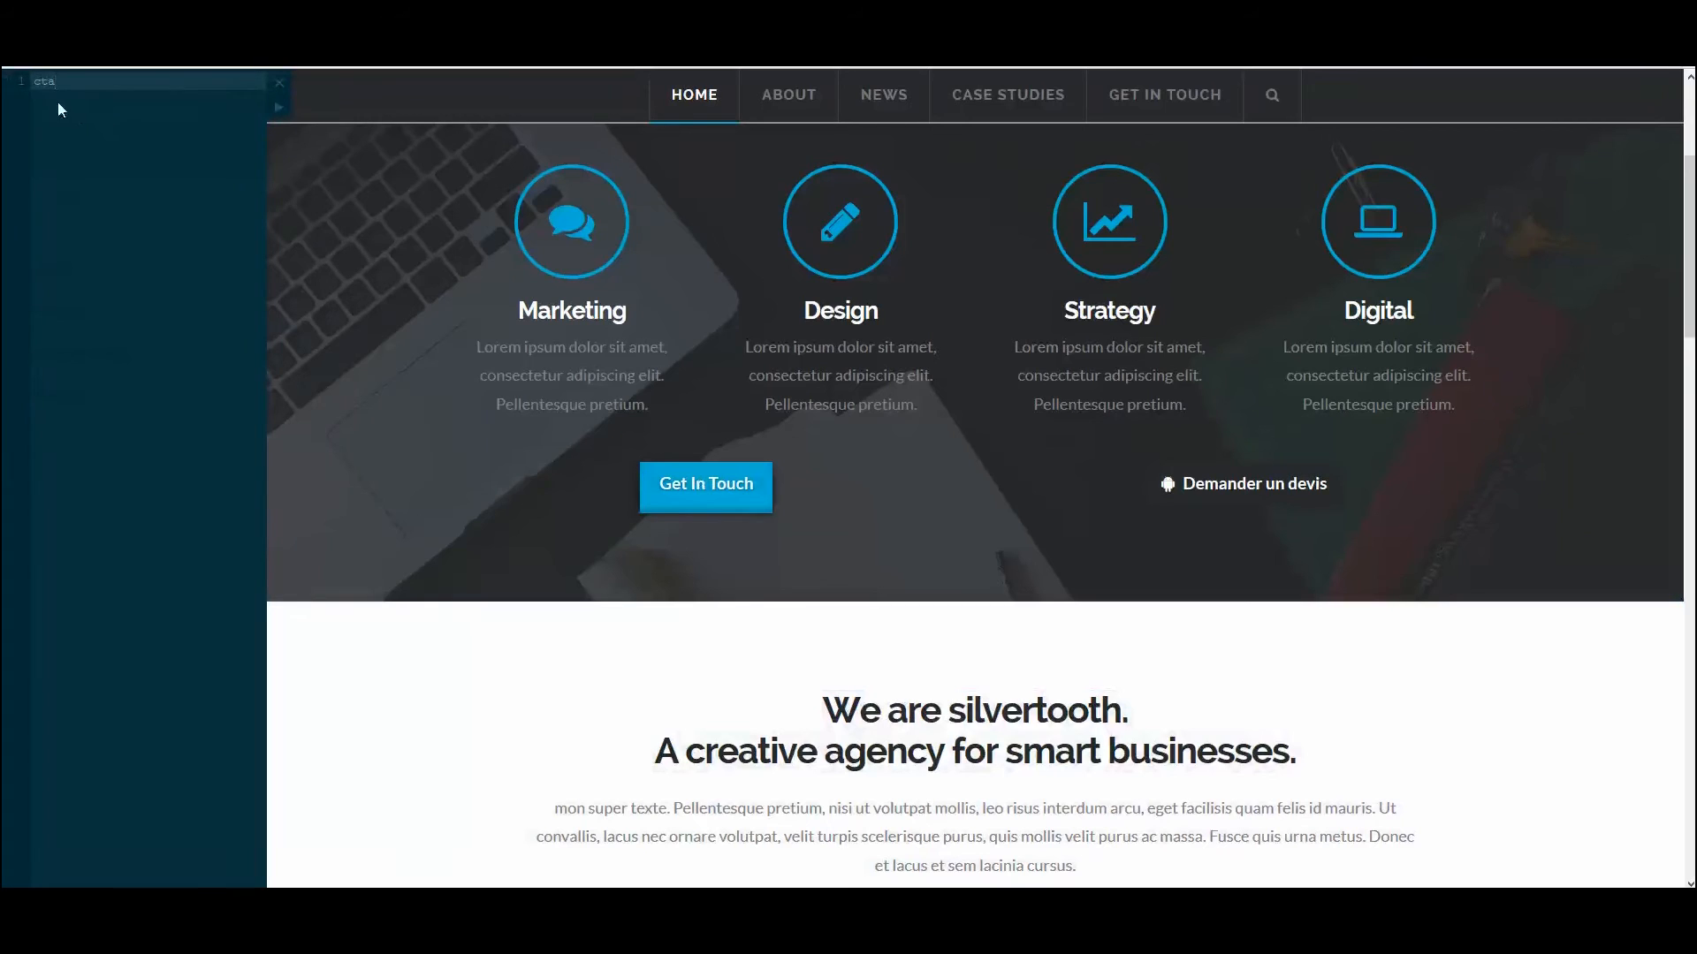
pyautogui.click(33, 81)
pyautogui.write('.')
pyautogui.write('{')
pyautogui.write('co')
pyautogui.write('xt-')
pyautogui.write('transform')
pyautogui.press('BackSpace')
pyautogui.press('BackSpace')
pyautogui.press('BackSpace')
pyautogui.write('orm:uppercase')
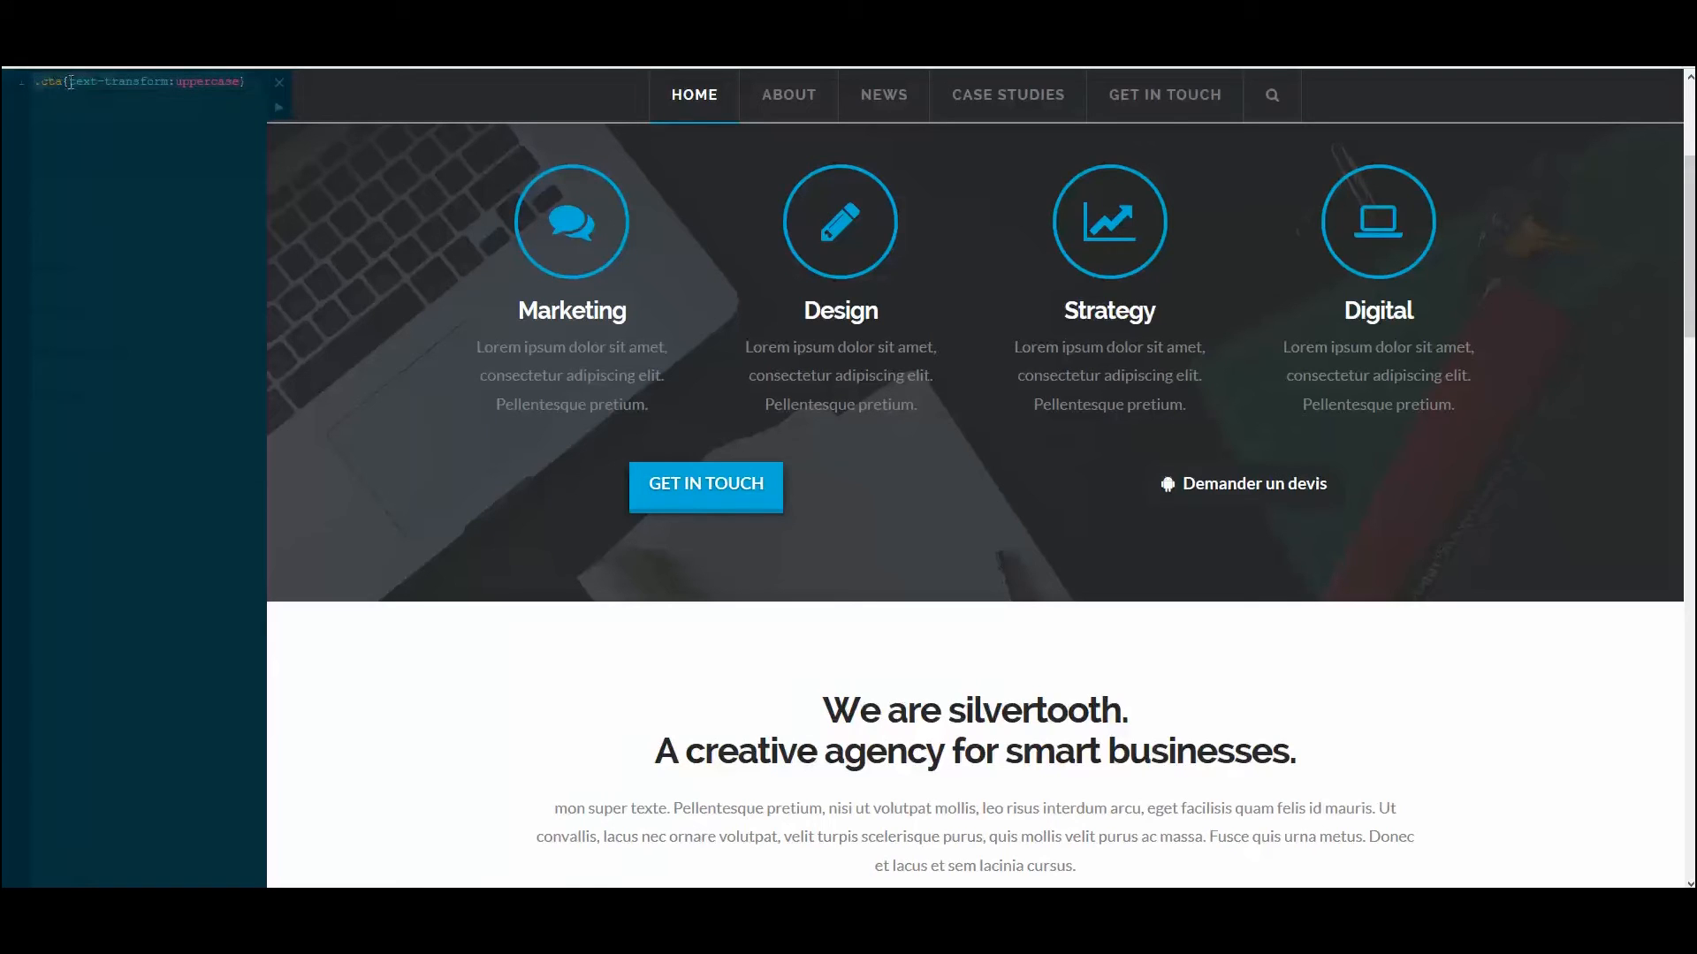
# Copy the .cta rule and paste four copies of it on new lines beneath the original.
pyautogui.moveTo(247, 84); pyautogui.dragTo(33, 80)
pyautogui.click(259, 89)
pyautogui.press('Return')
pyautogui.hotkey('ctrl', 'v')
pyautogui.press('Return')
pyautogui.hotkey('ctrl', 'v')
pyautogui.press('Return')
pyautogui.hotkey('ctrl', 'v')
pyautogui.press('Return')
pyautogui.hotkey('ctrl', 'v')
pyautogui.press('Return')
# Delete all the .cta rules from the custom CSS and close the editor.
pyautogui.moveTo(249, 155); pyautogui.dragTo(22, 81)
pyautogui.press('BackSpace')
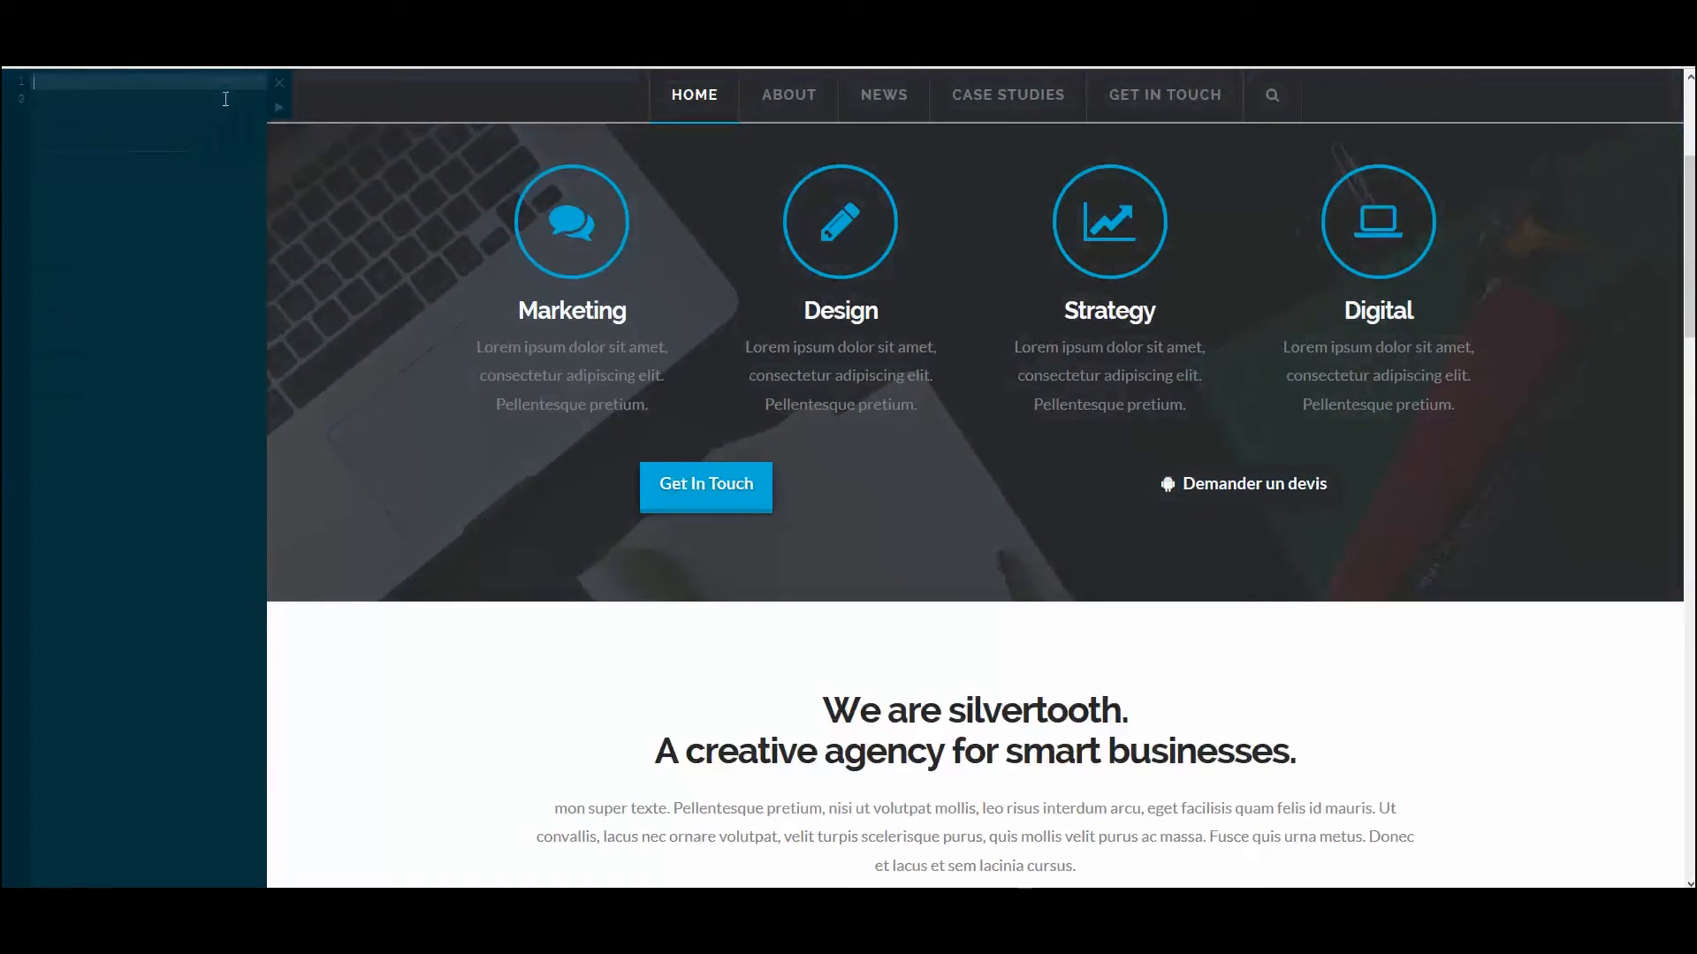
pyautogui.click(279, 84)
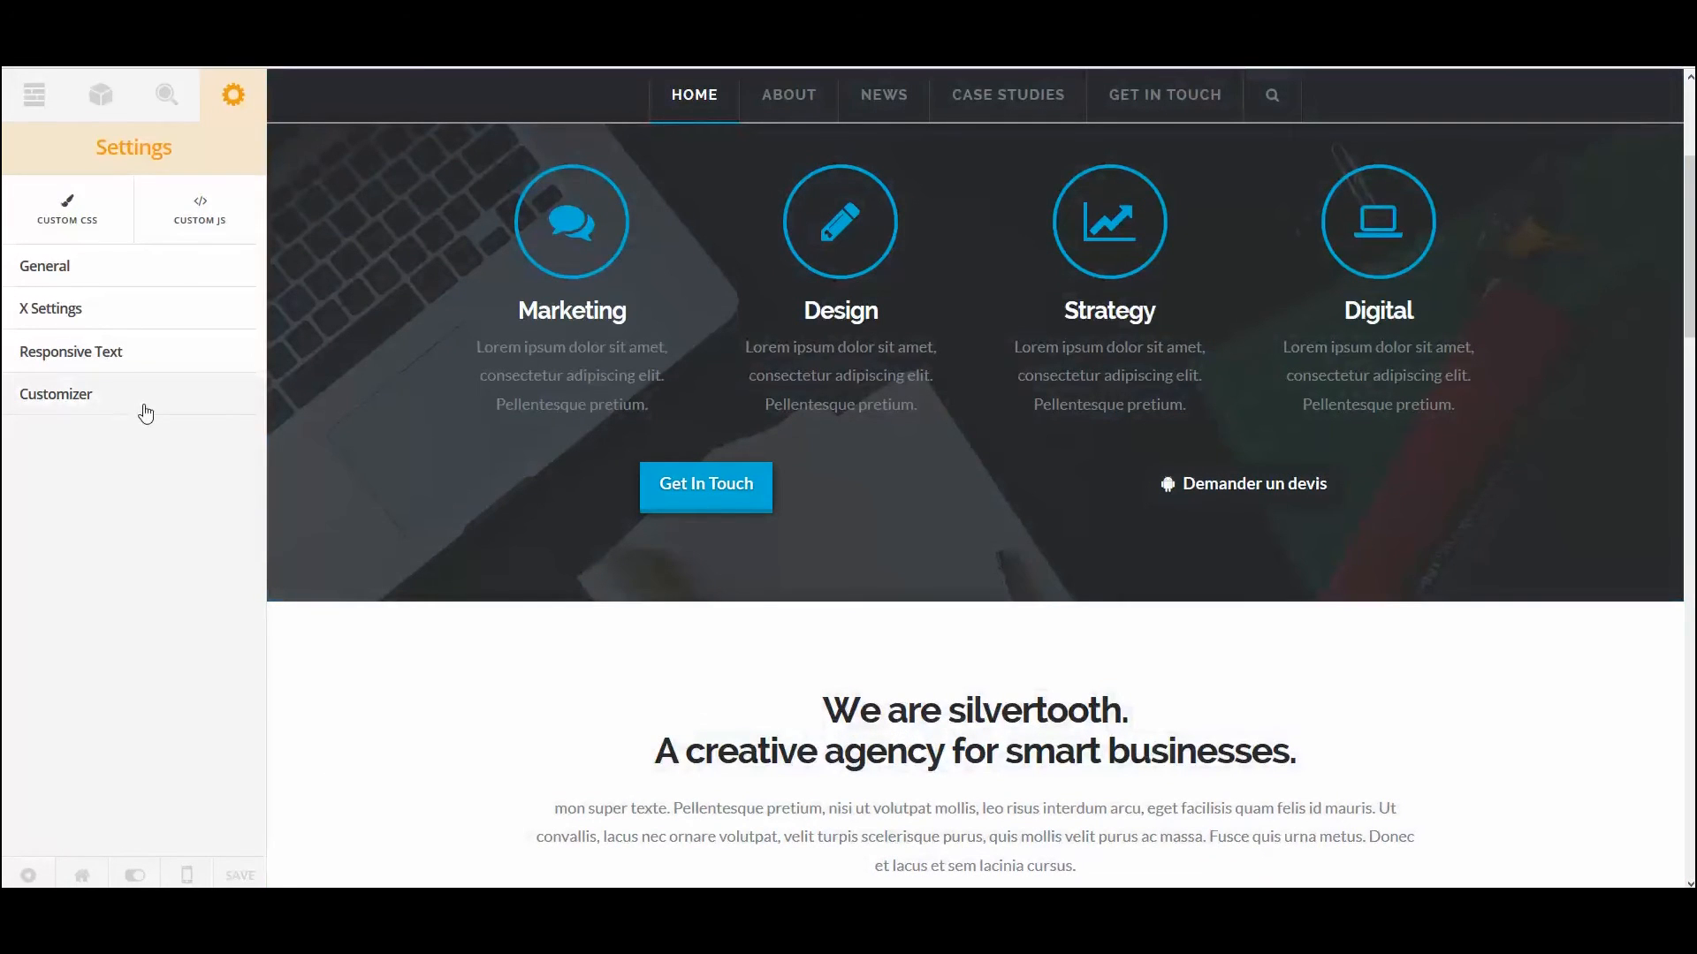
# Reopen the page's custom CSS editor for a look and close it without changes.
pyautogui.scroll(3, 354, 676)
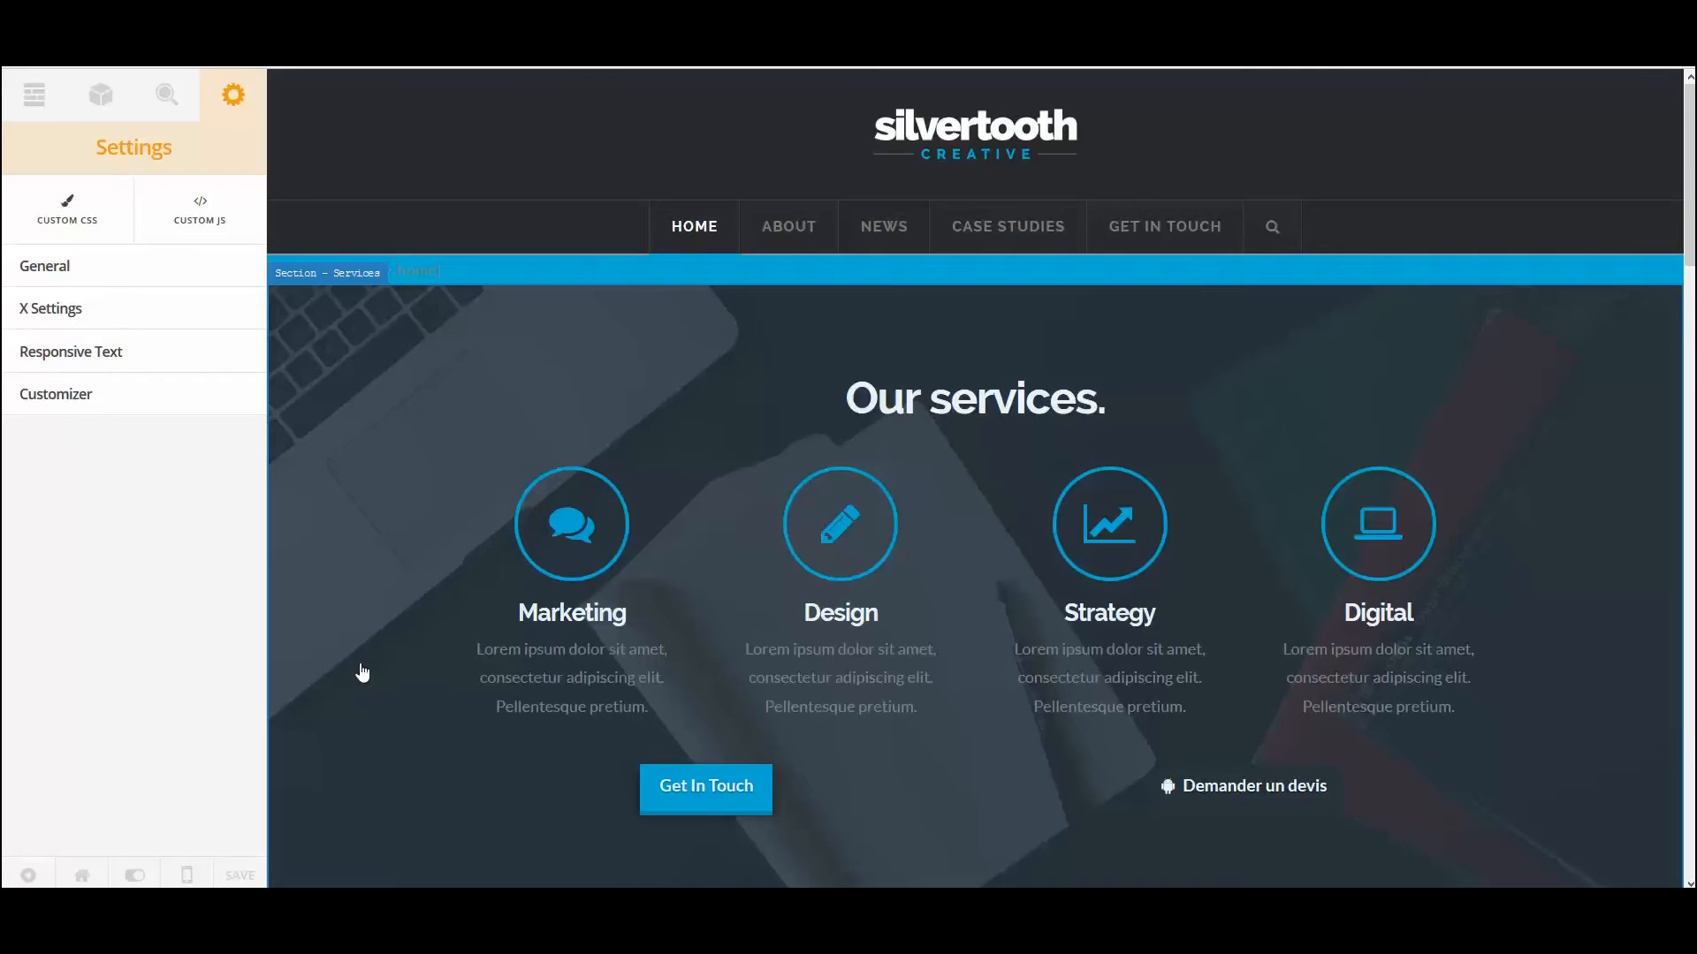
pyautogui.click(73, 230)
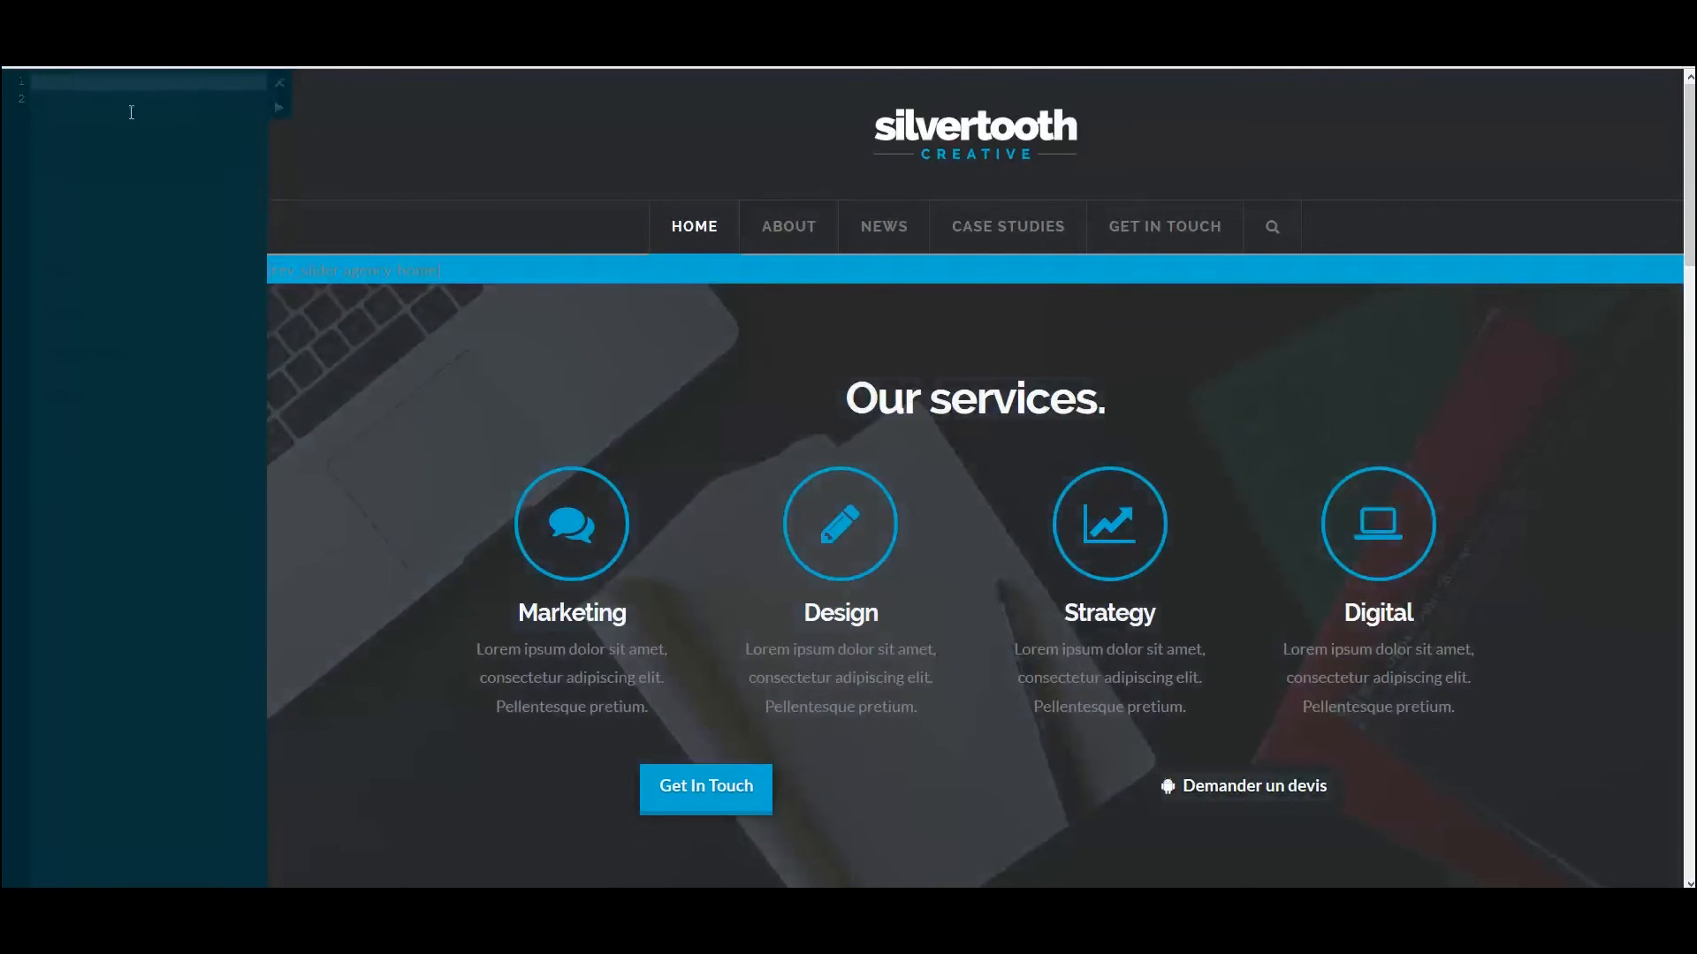
pyautogui.click(278, 85)
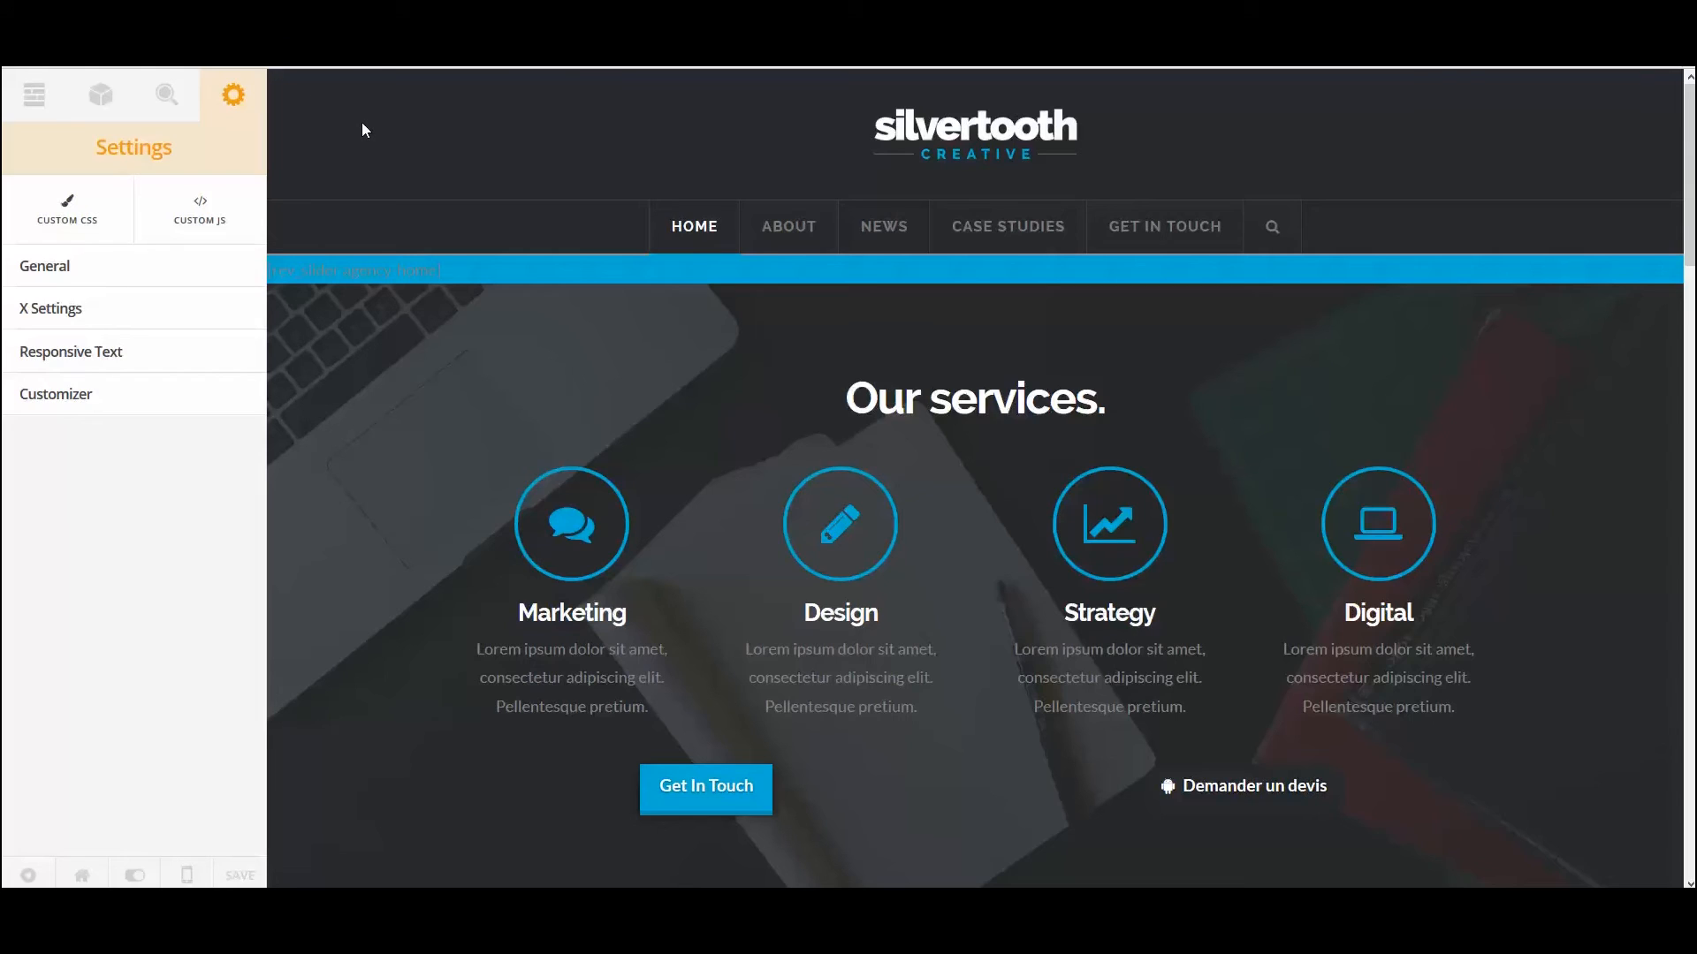
# Examine the available page elements in the element library, from Accordion through Widget Area and back.
pyautogui.click(170, 97)
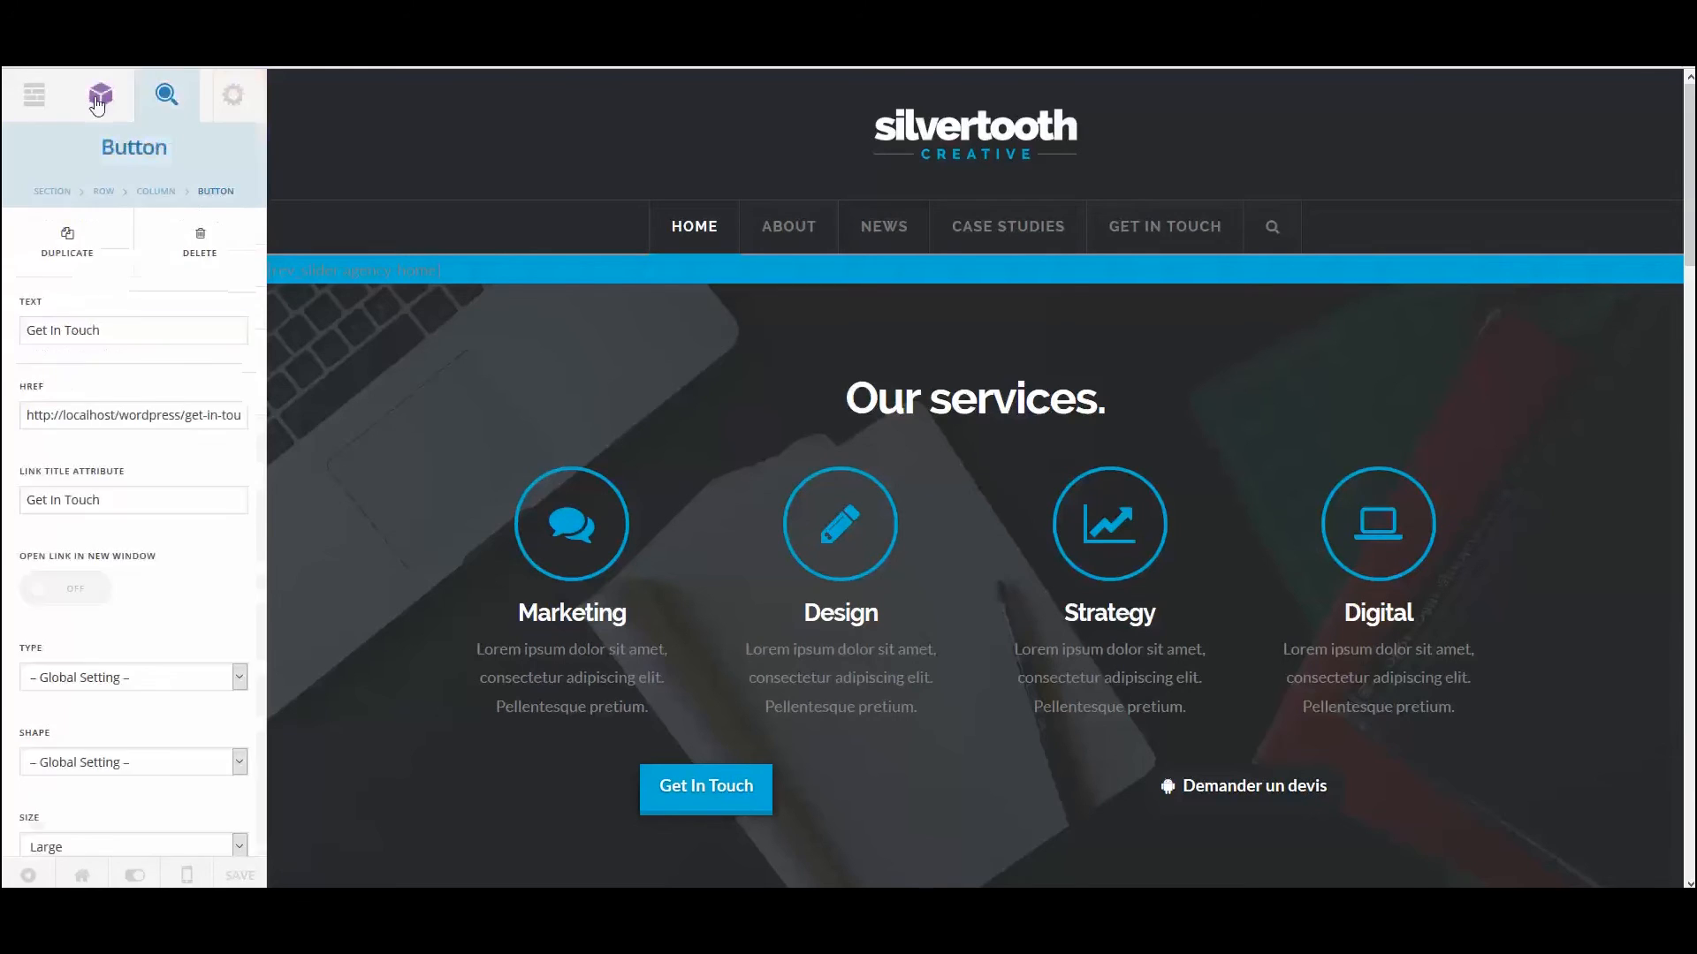
pyautogui.click(99, 97)
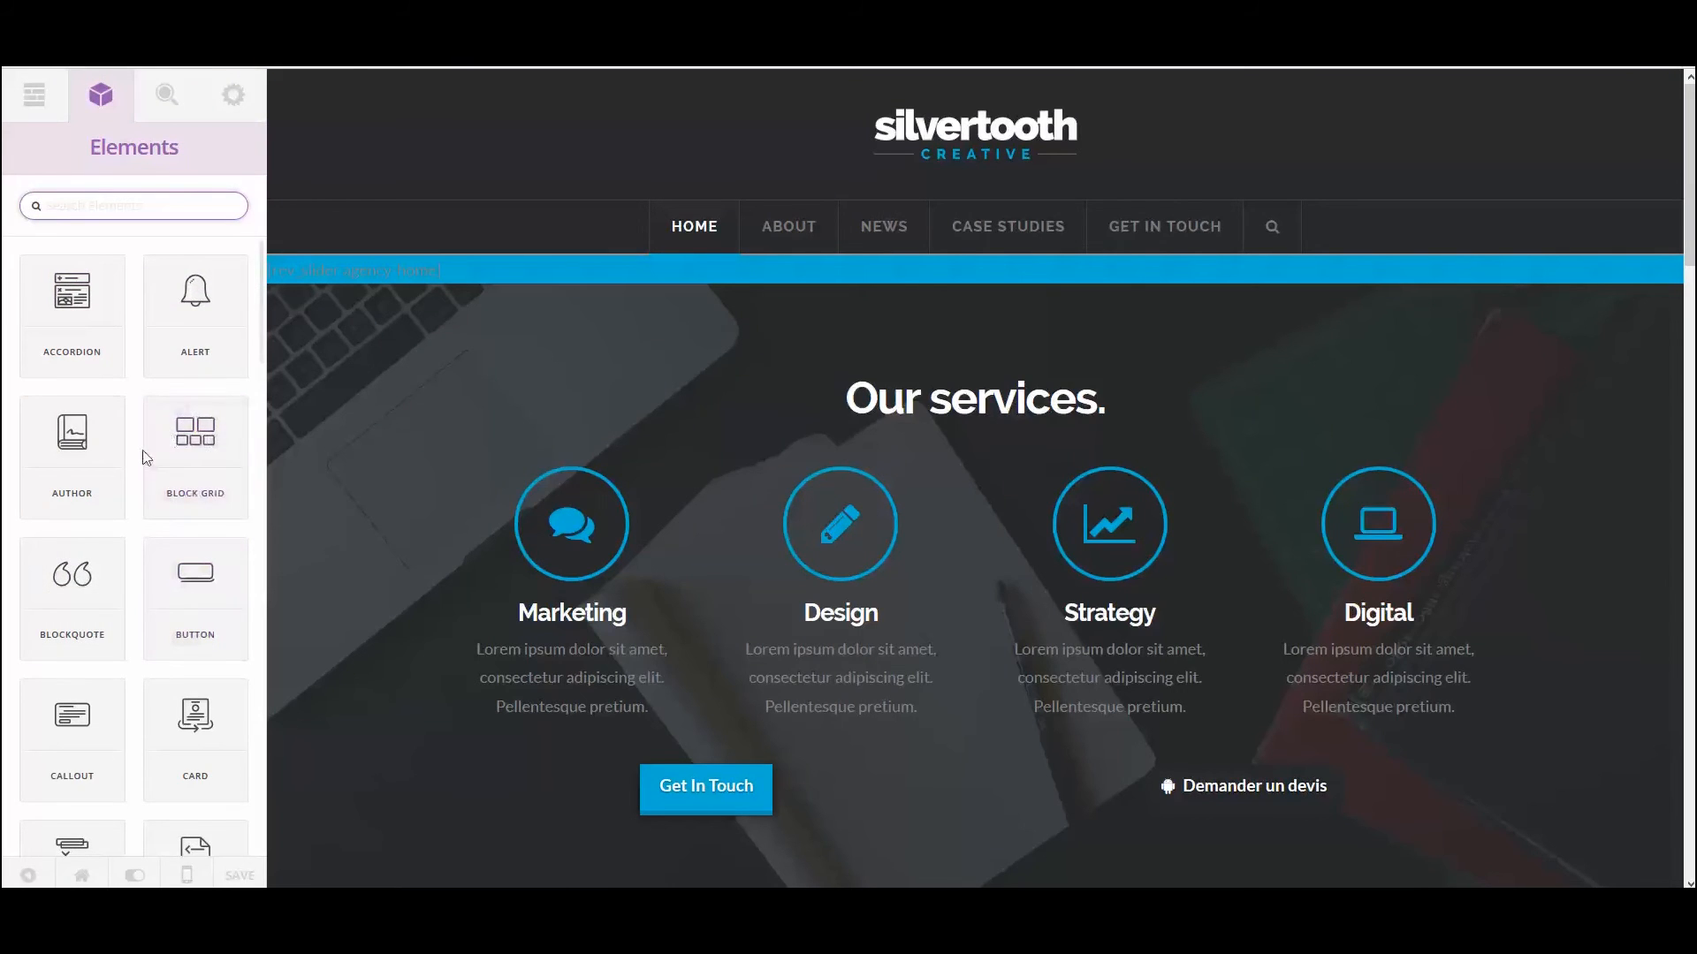
pyautogui.scroll(-1, 129, 537)
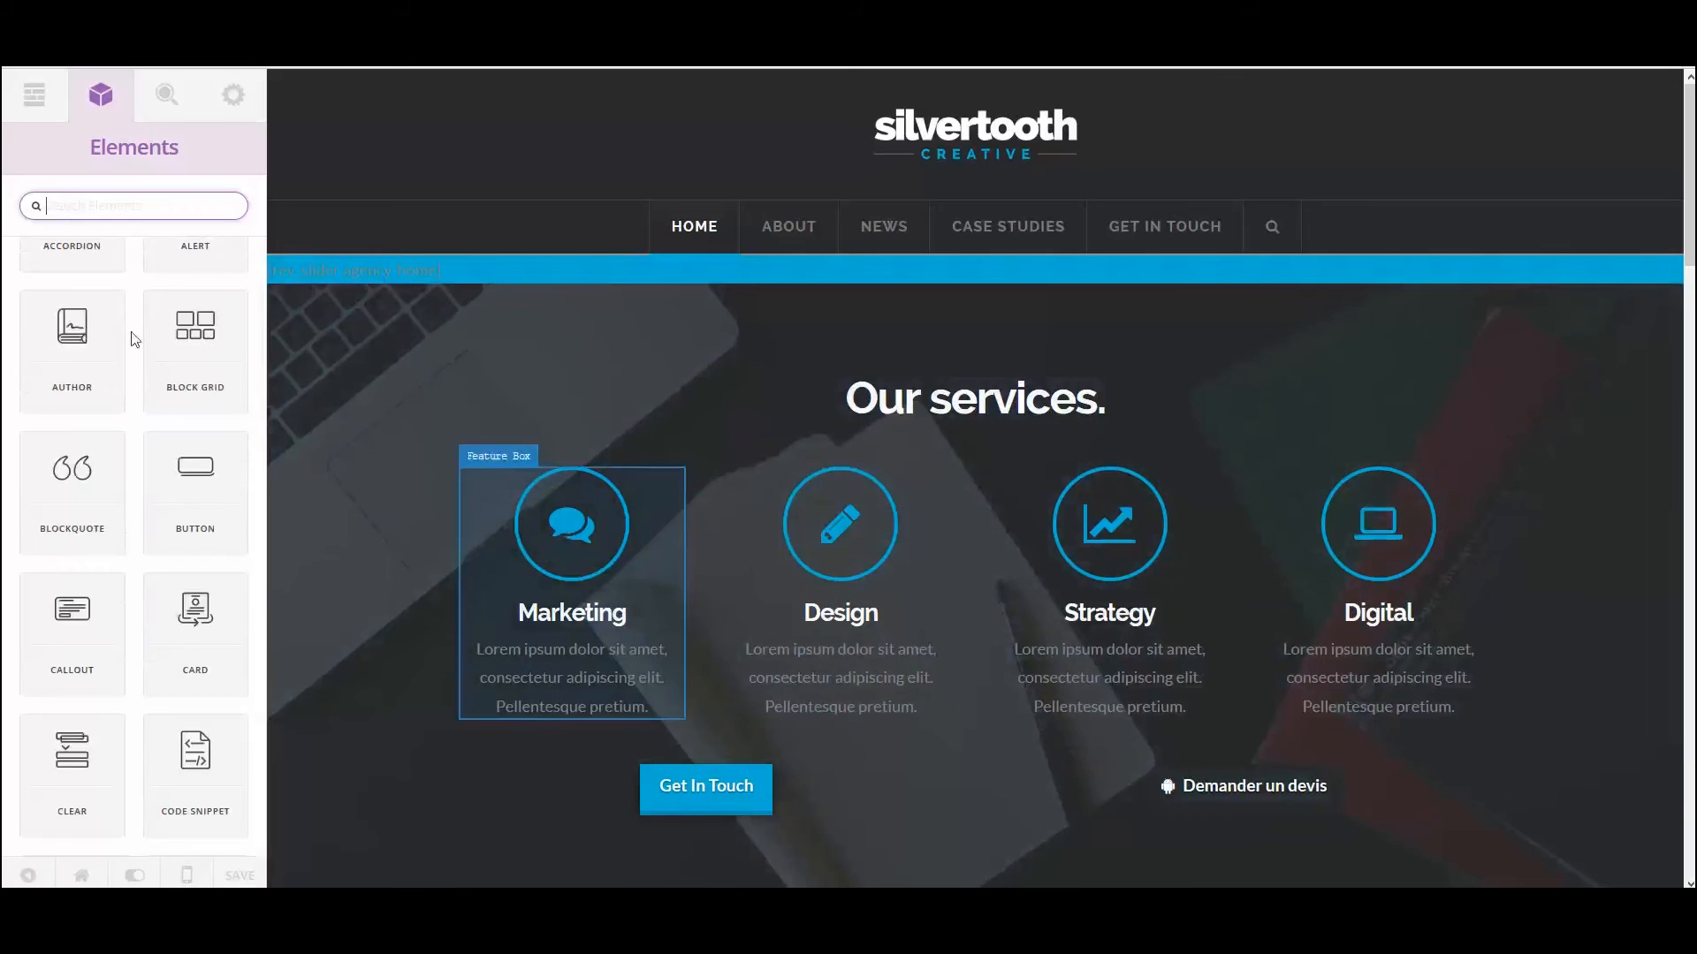
pyautogui.scroll(-3, 163, 363)
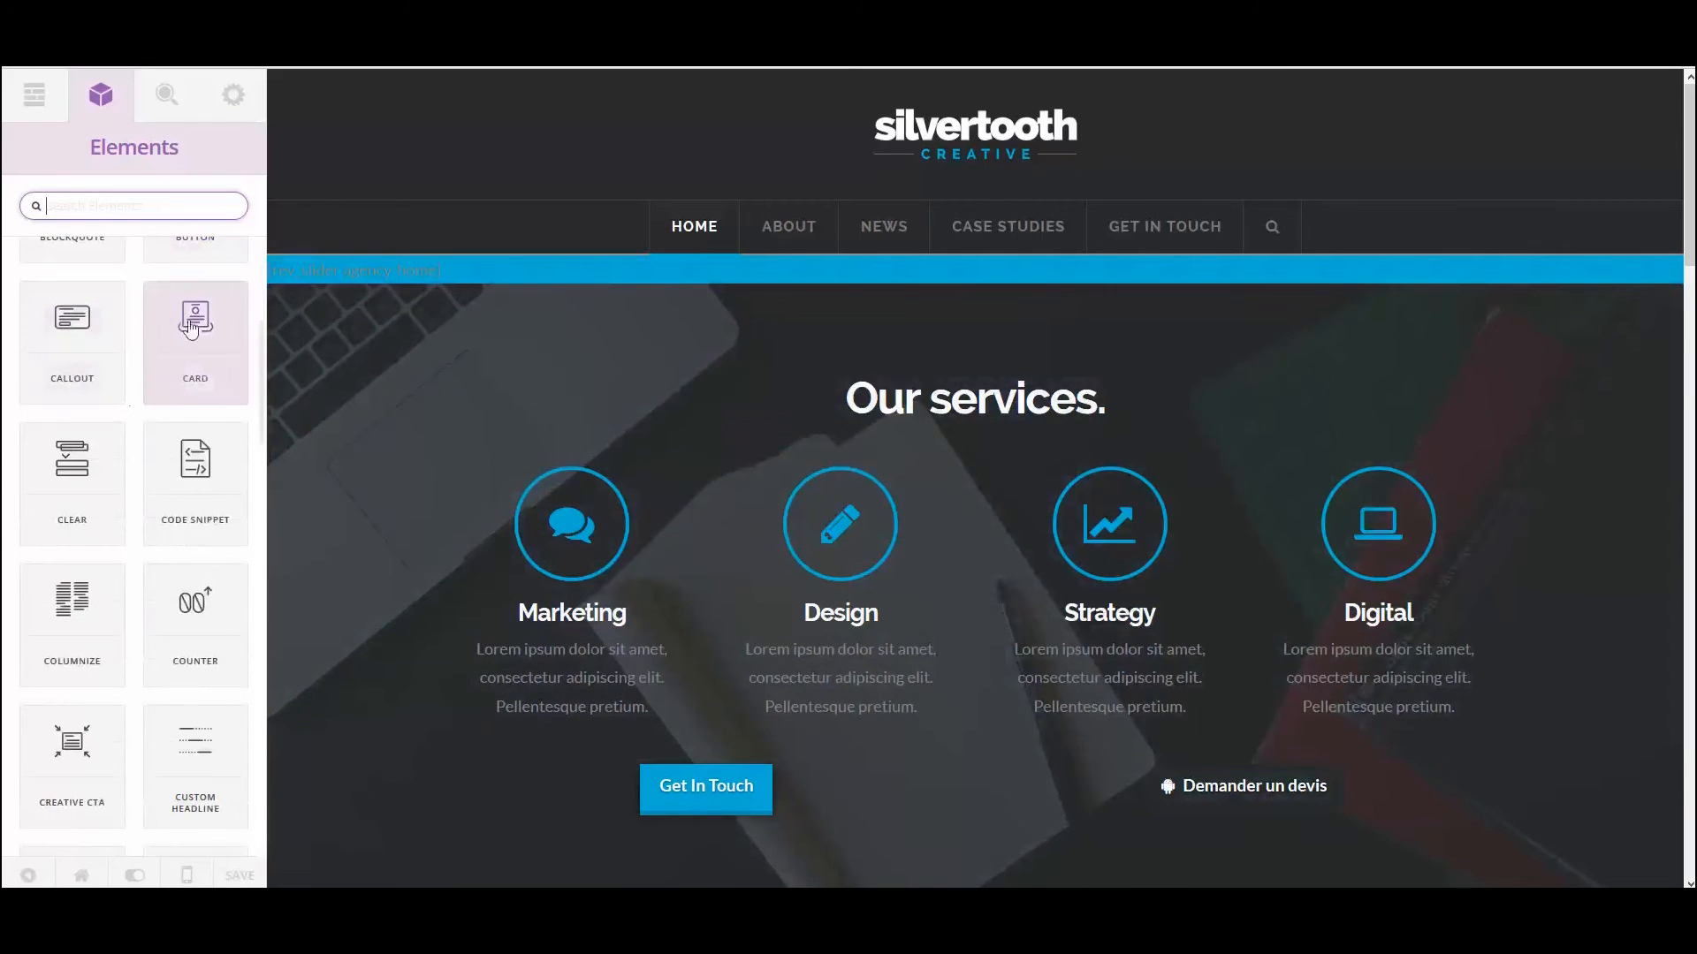
pyautogui.scroll(-2, 119, 362)
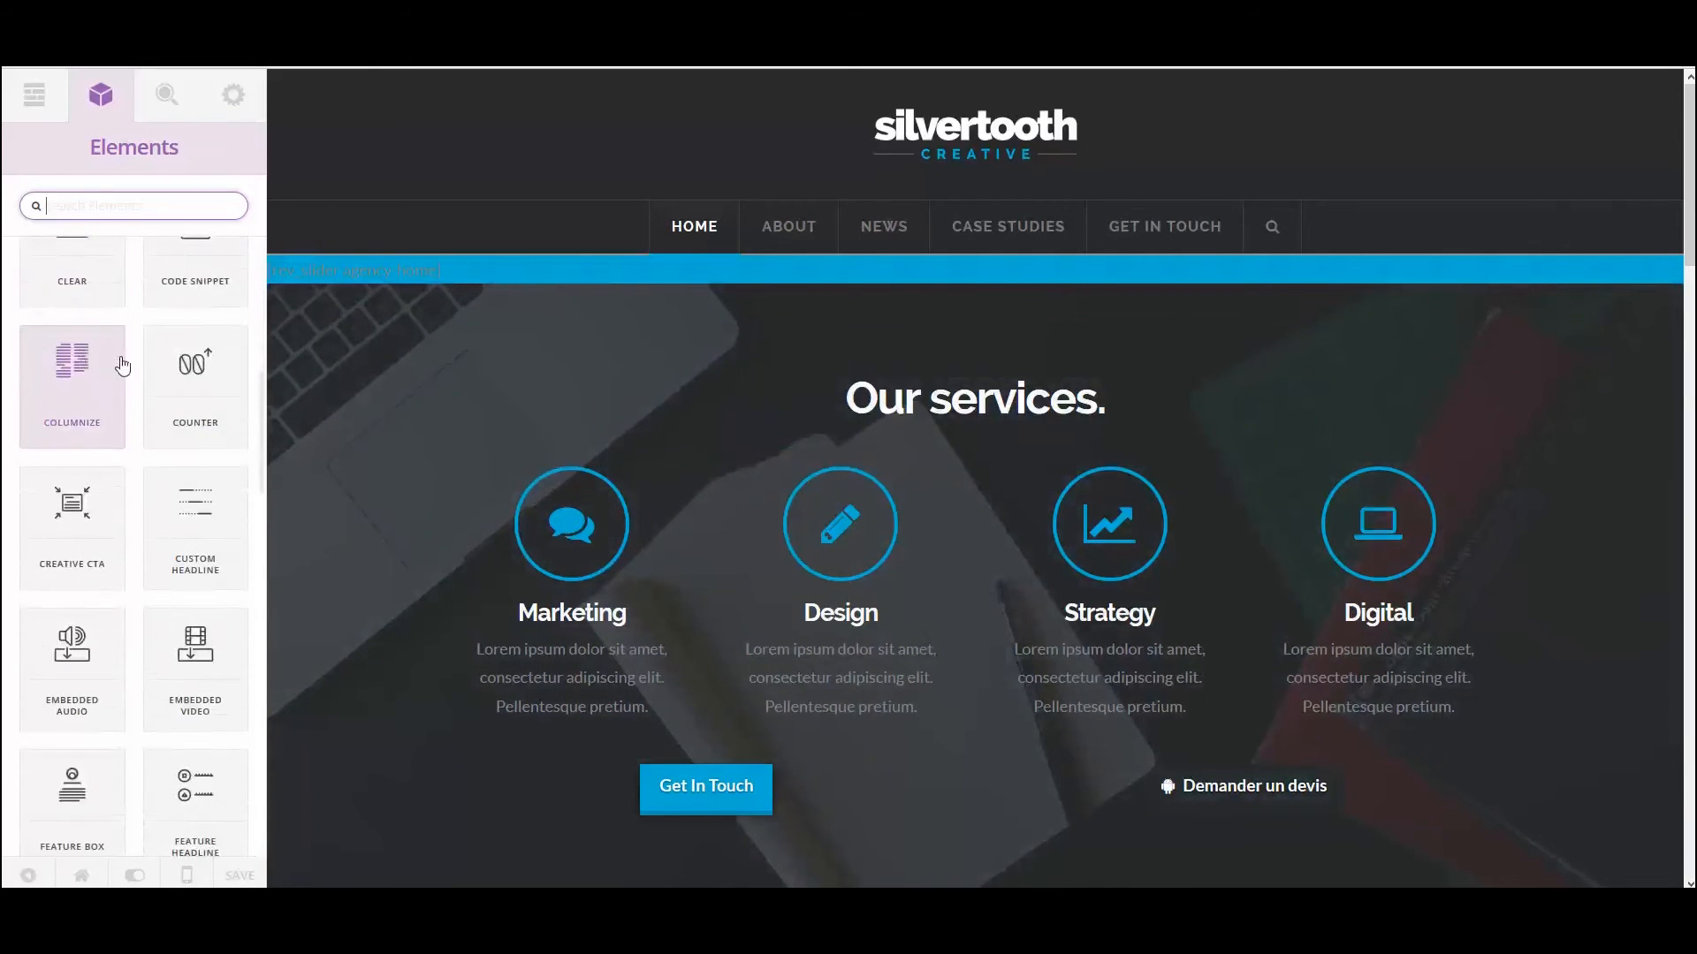
pyautogui.scroll(-9, 115, 371)
pyautogui.scroll(-8, 108, 382)
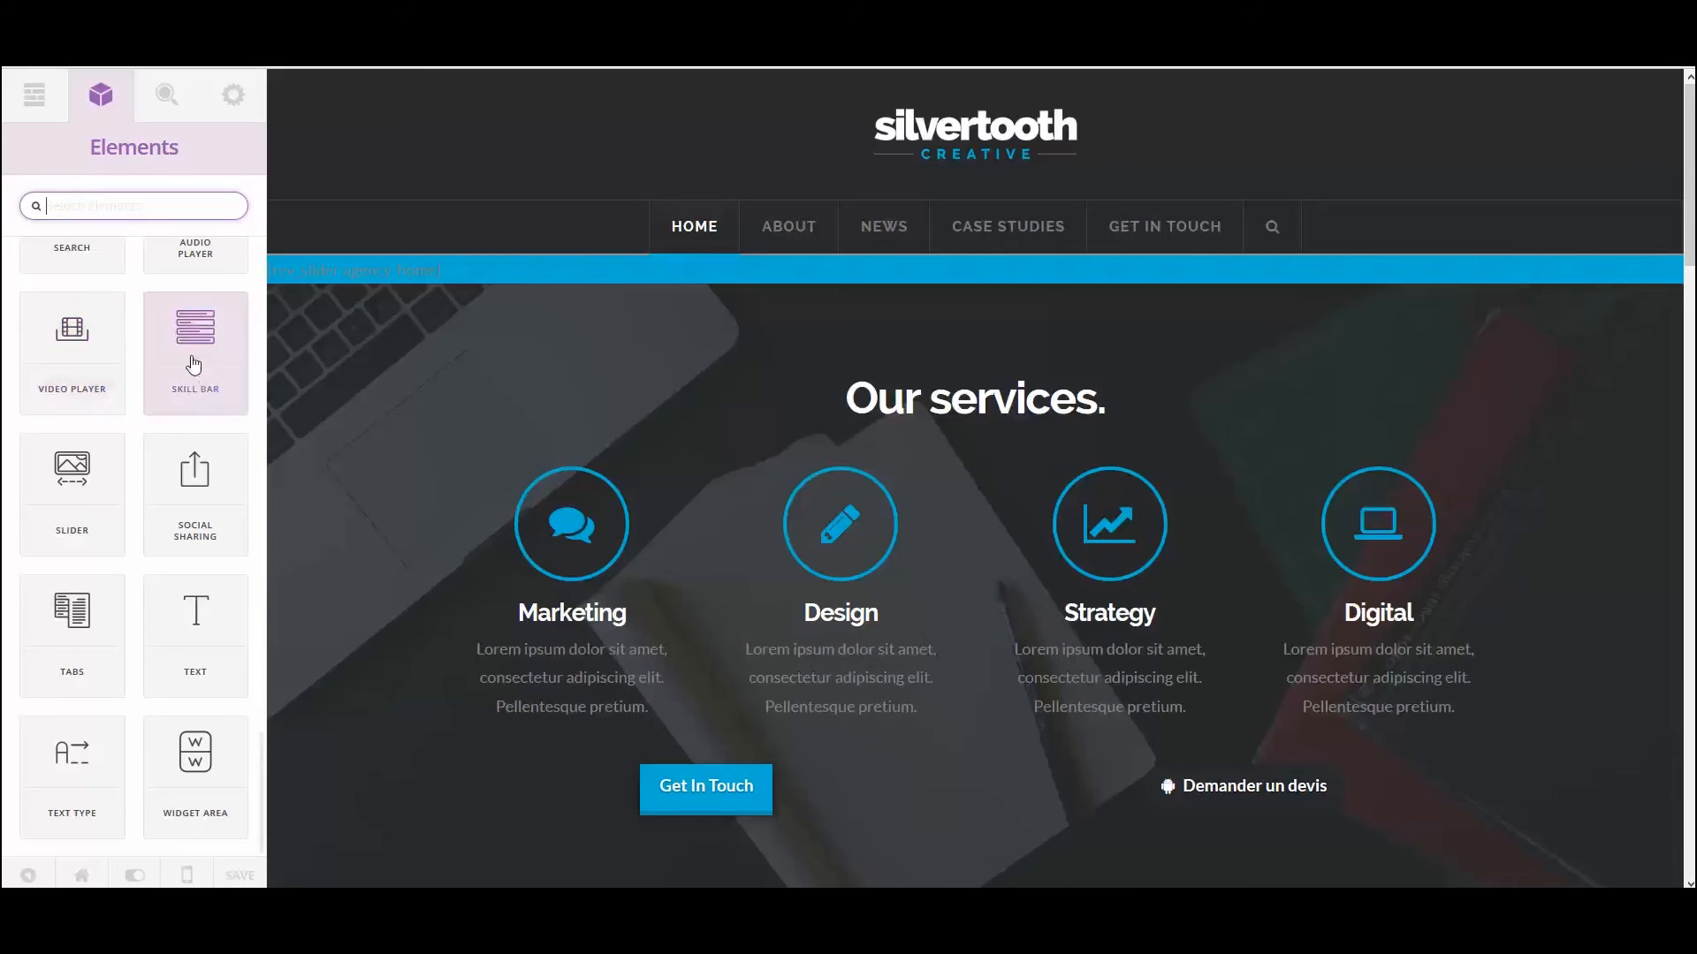
pyautogui.scroll(2, 152, 684)
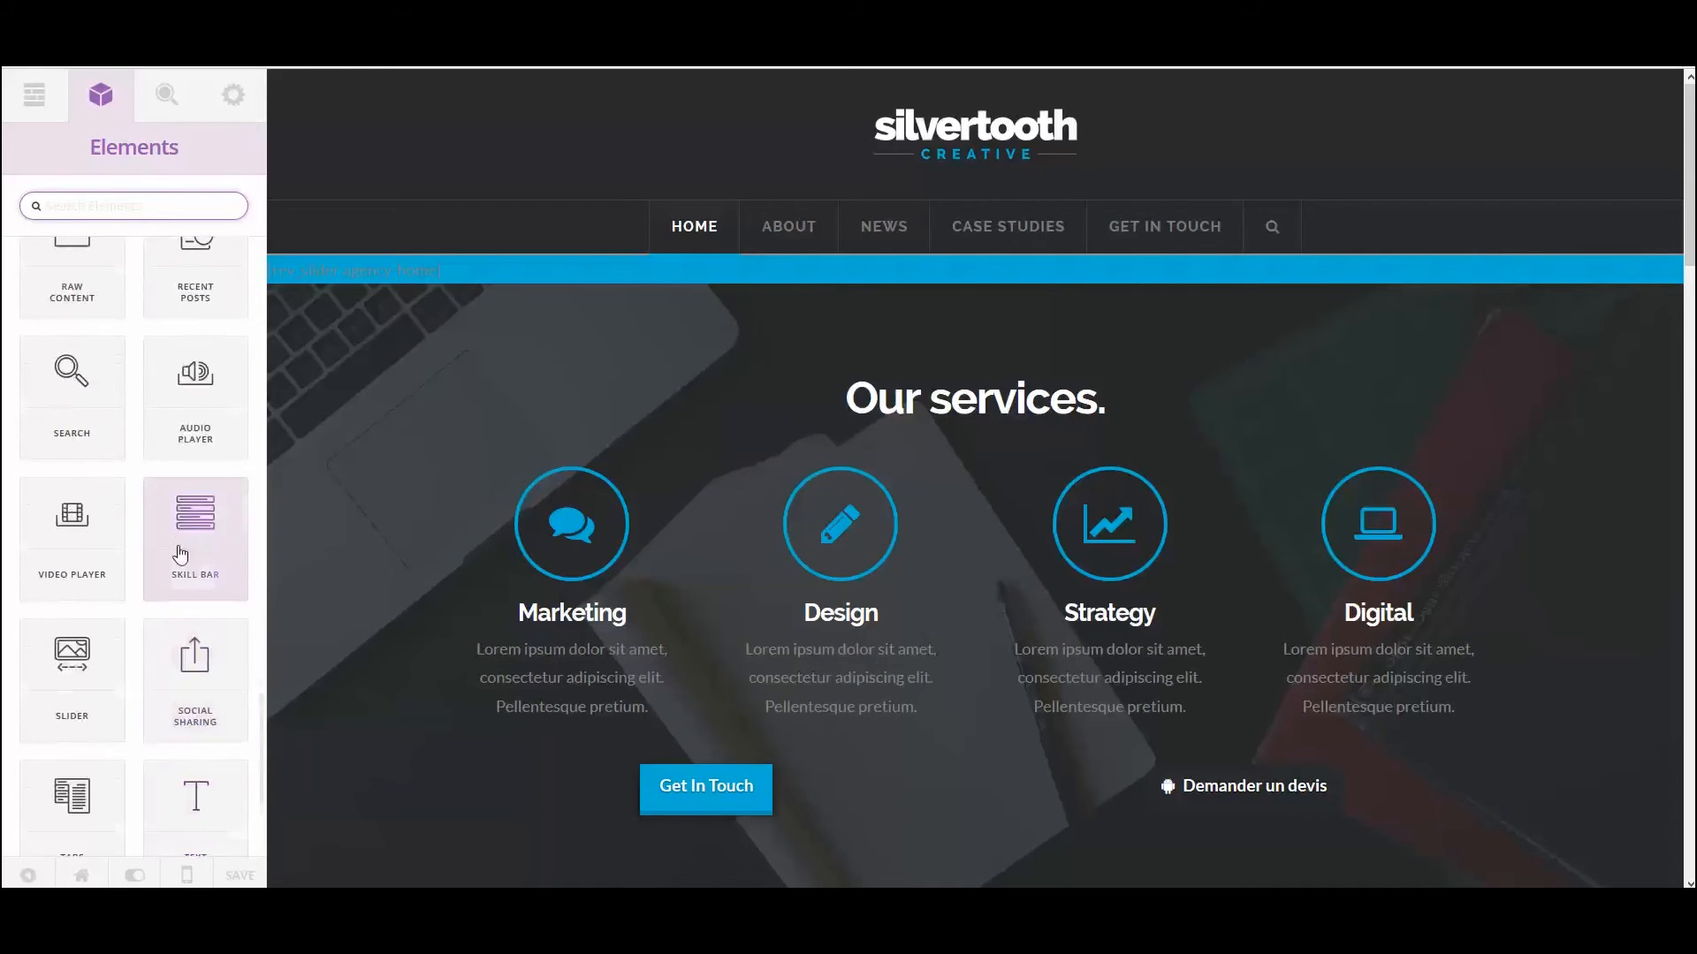
pyautogui.scroll(8, 181, 548)
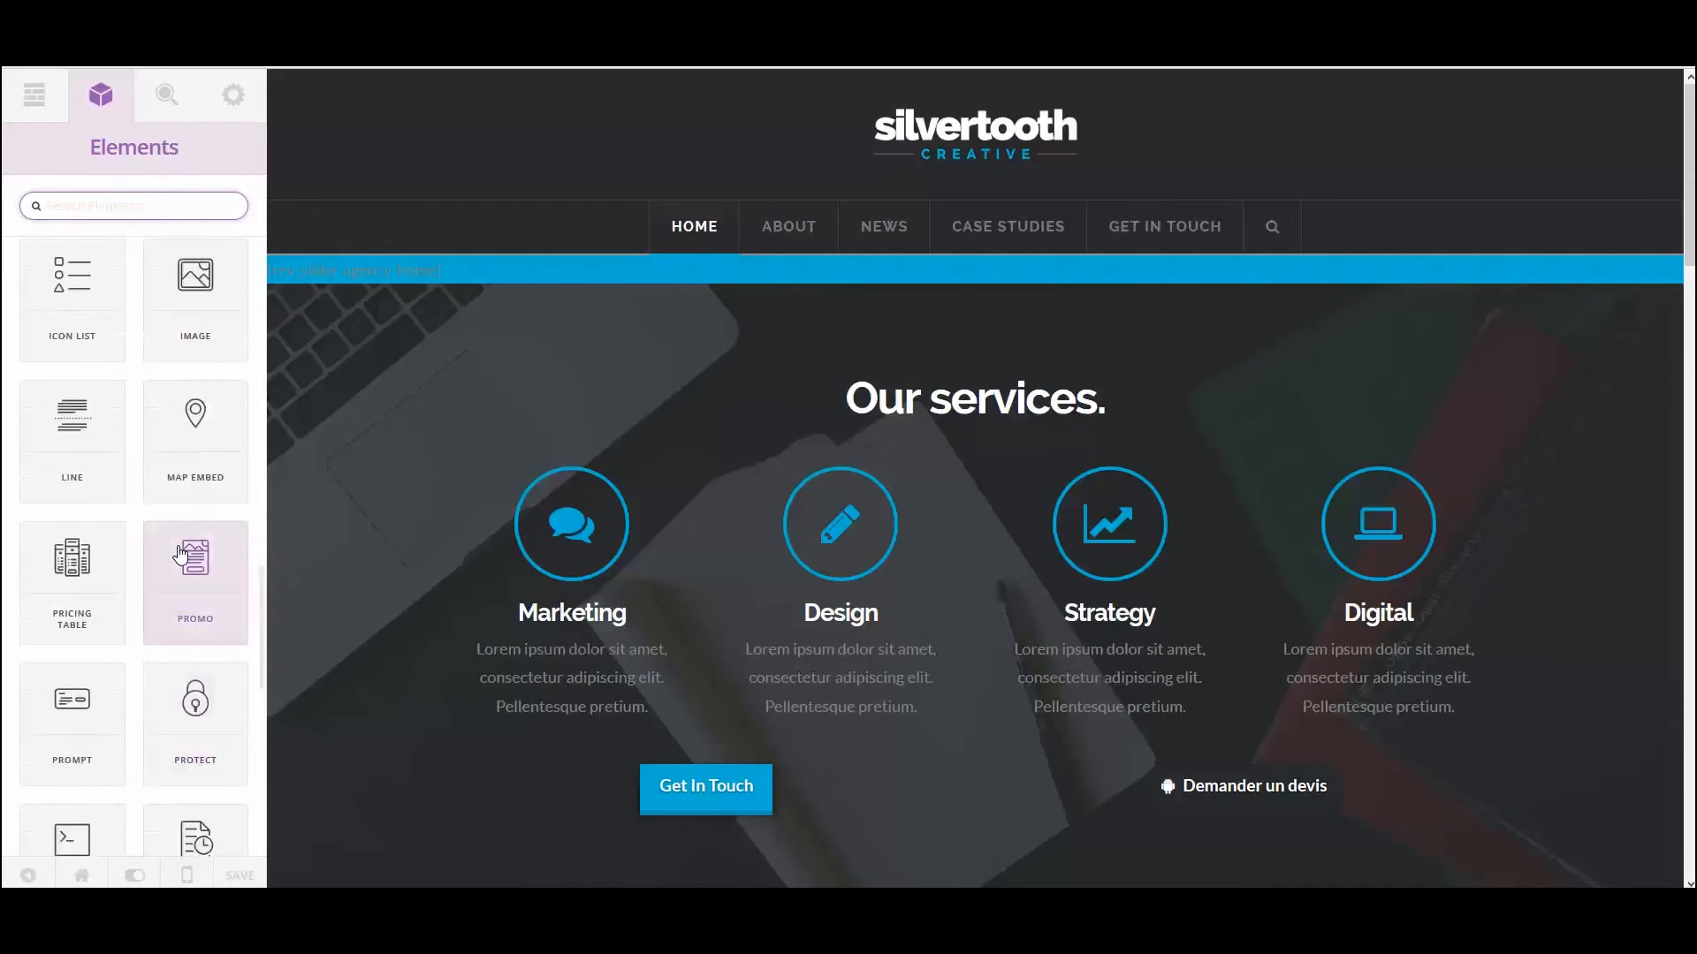
pyautogui.scroll(1, 181, 554)
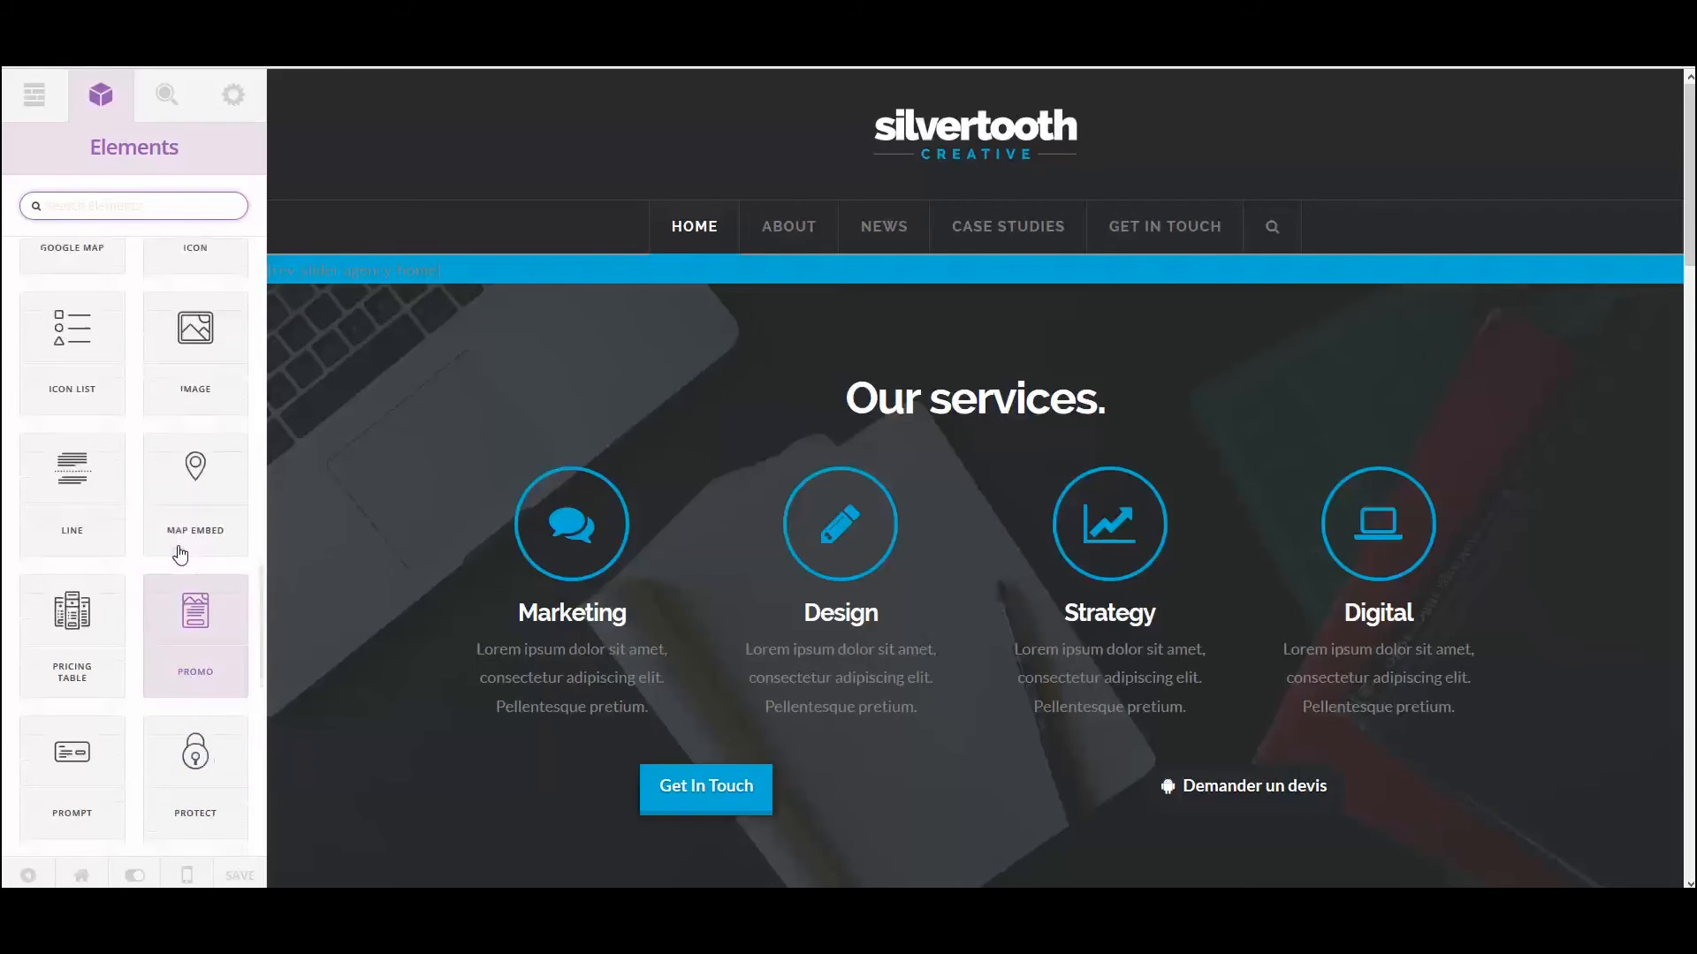
pyautogui.scroll(2, 181, 554)
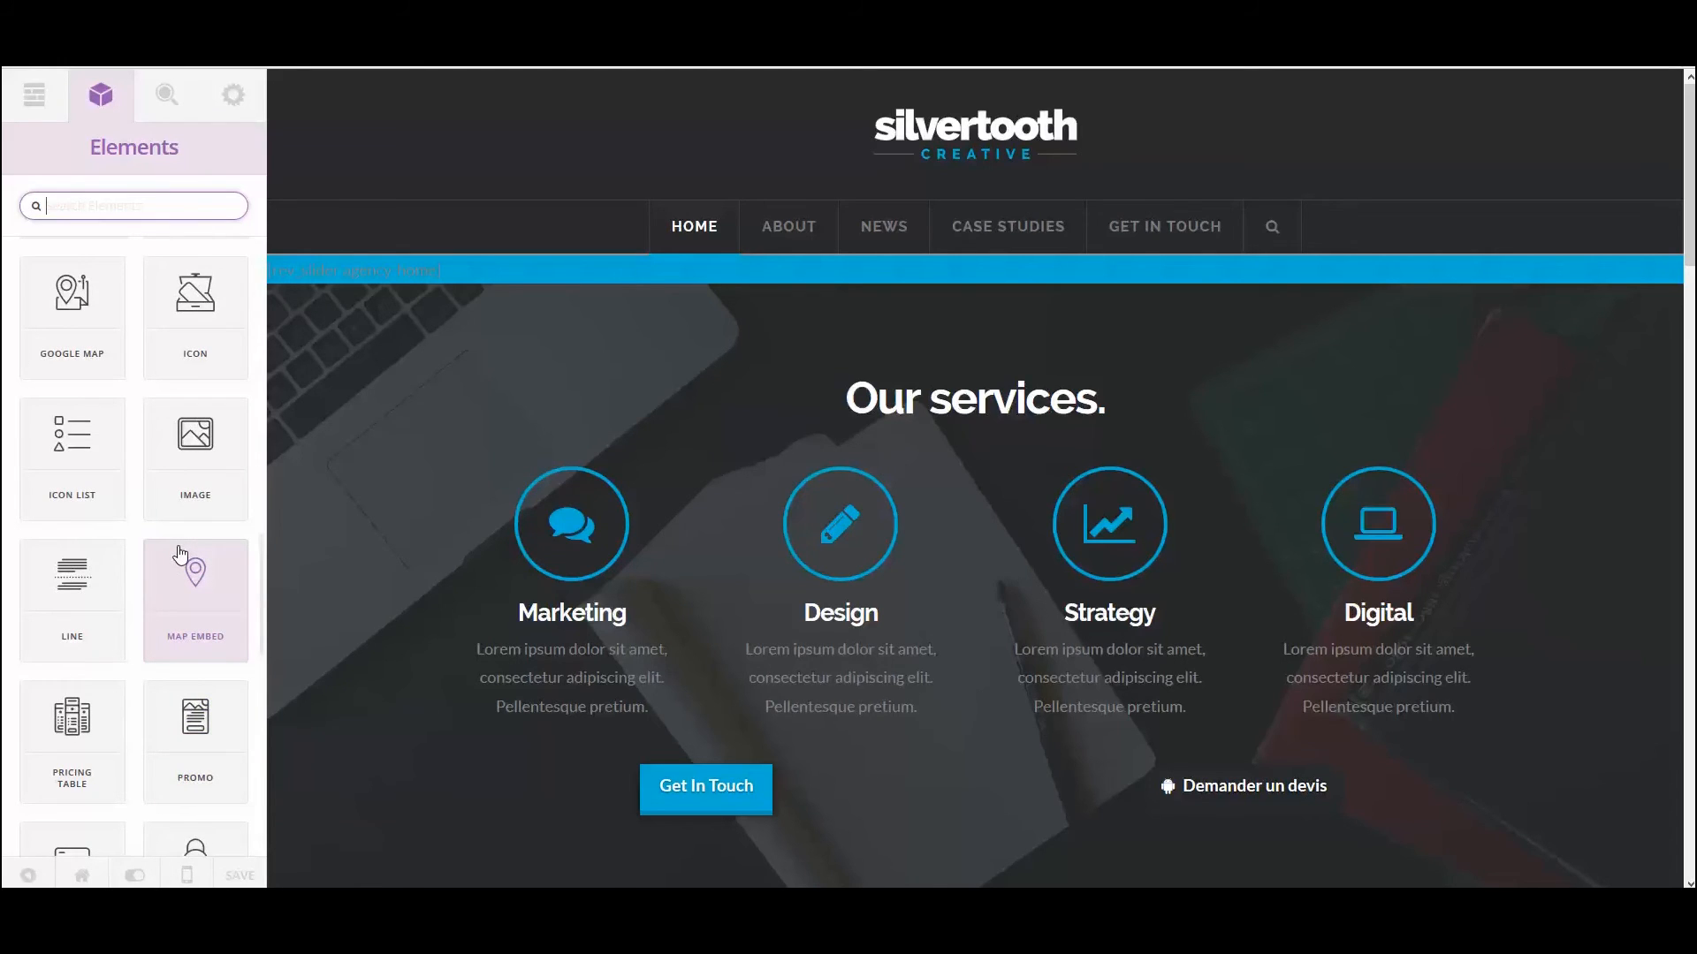
pyautogui.scroll(10, 182, 554)
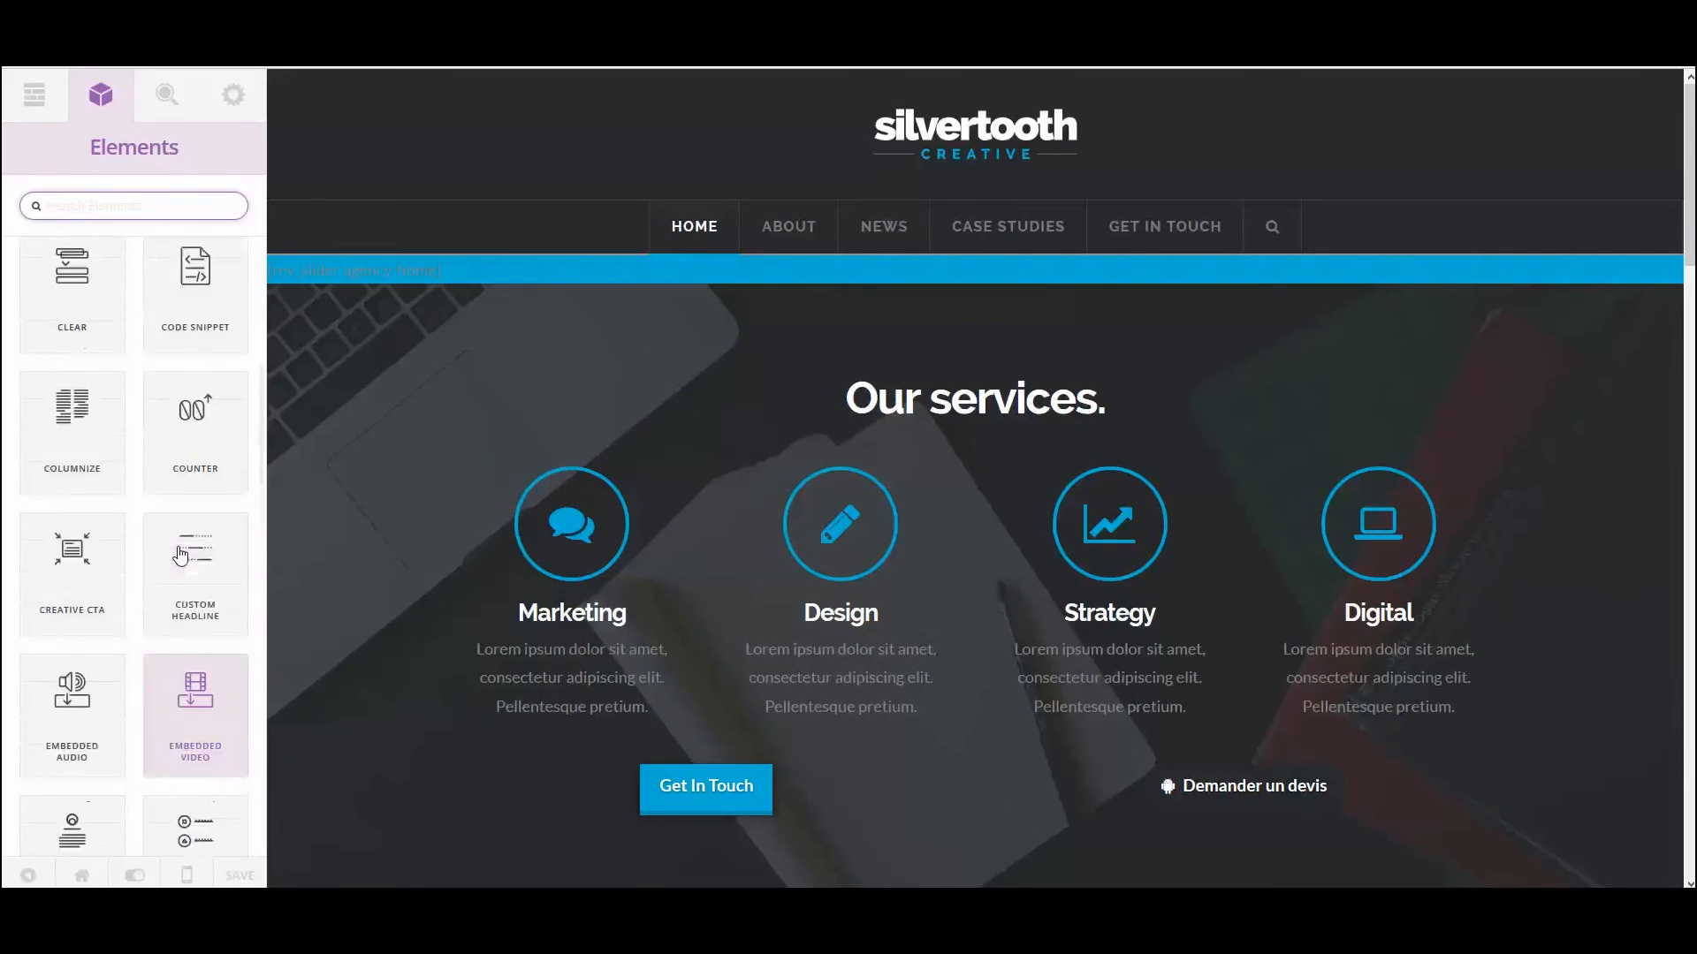
pyautogui.scroll(2, 181, 554)
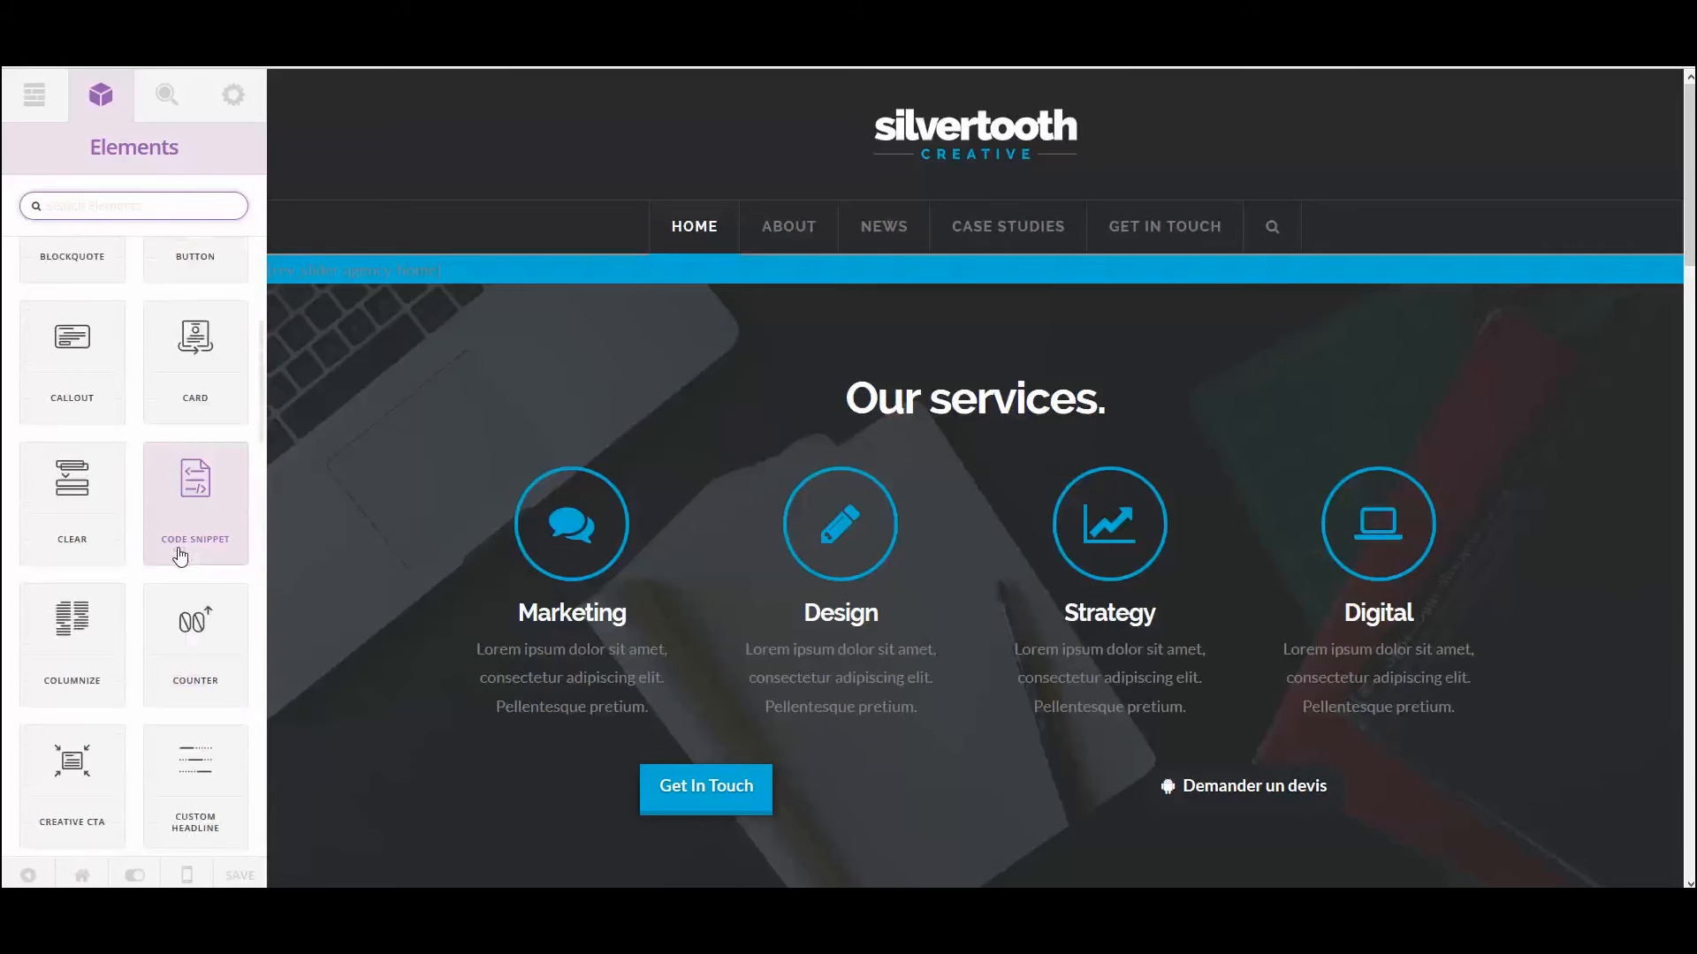
pyautogui.scroll(4, 186, 561)
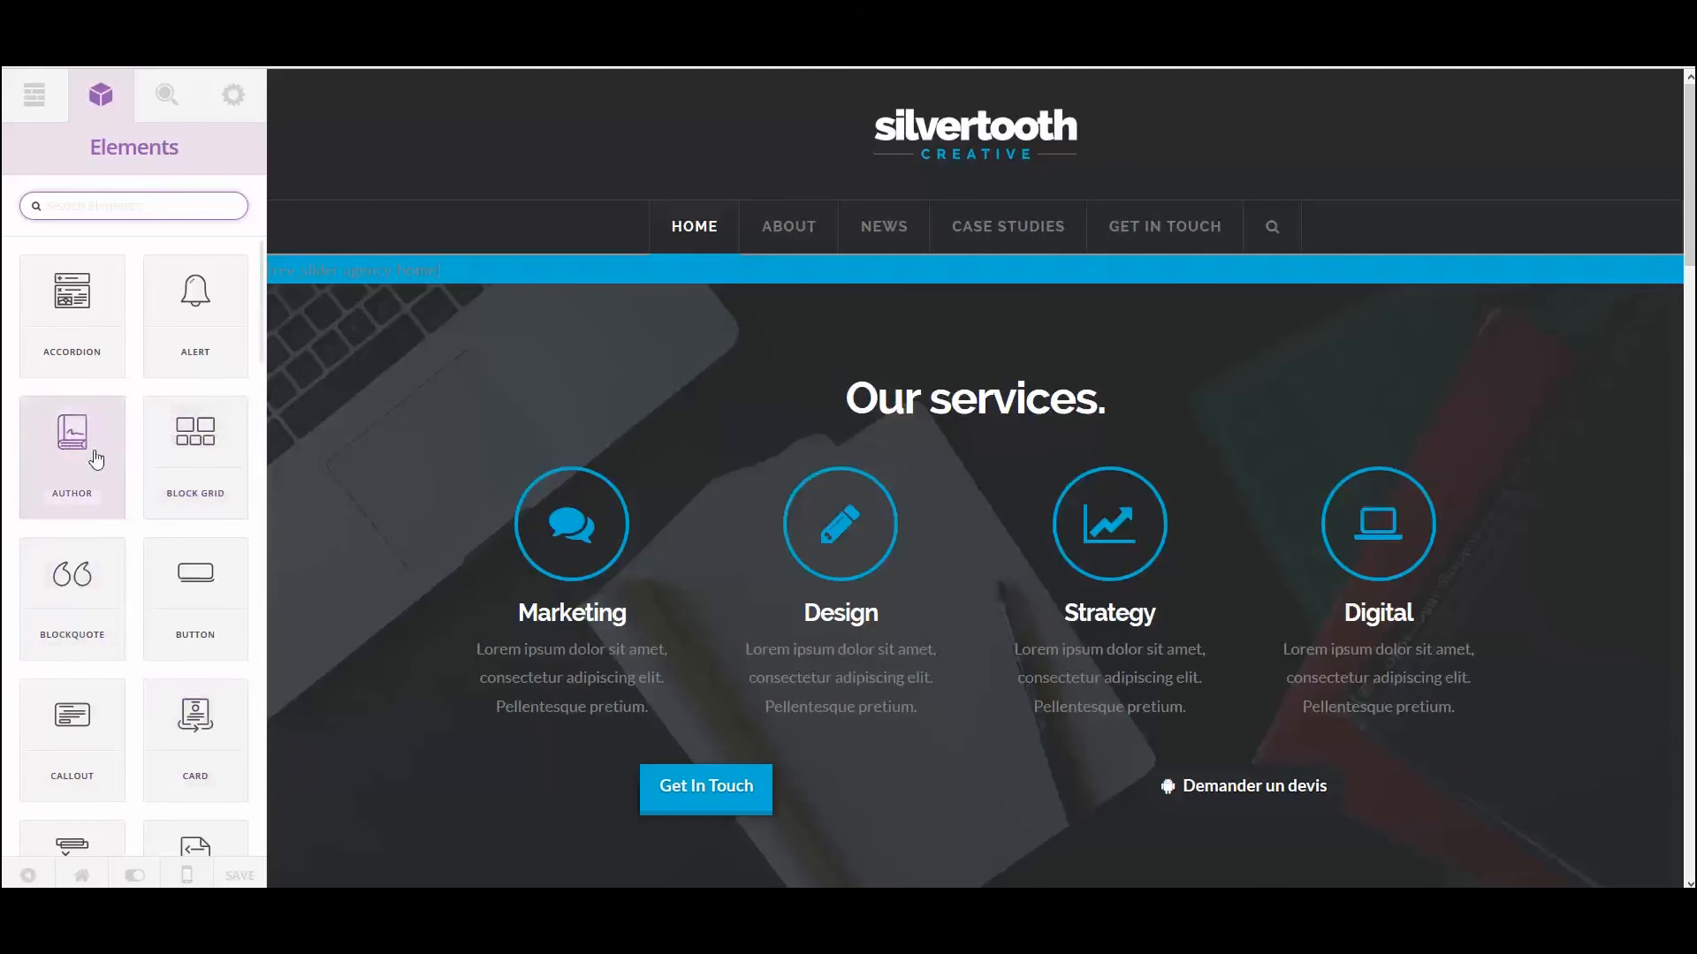
# Inspect the markup of the Marketing feature box in the Services section with Firebug.
pyautogui.rightClick(590, 531)
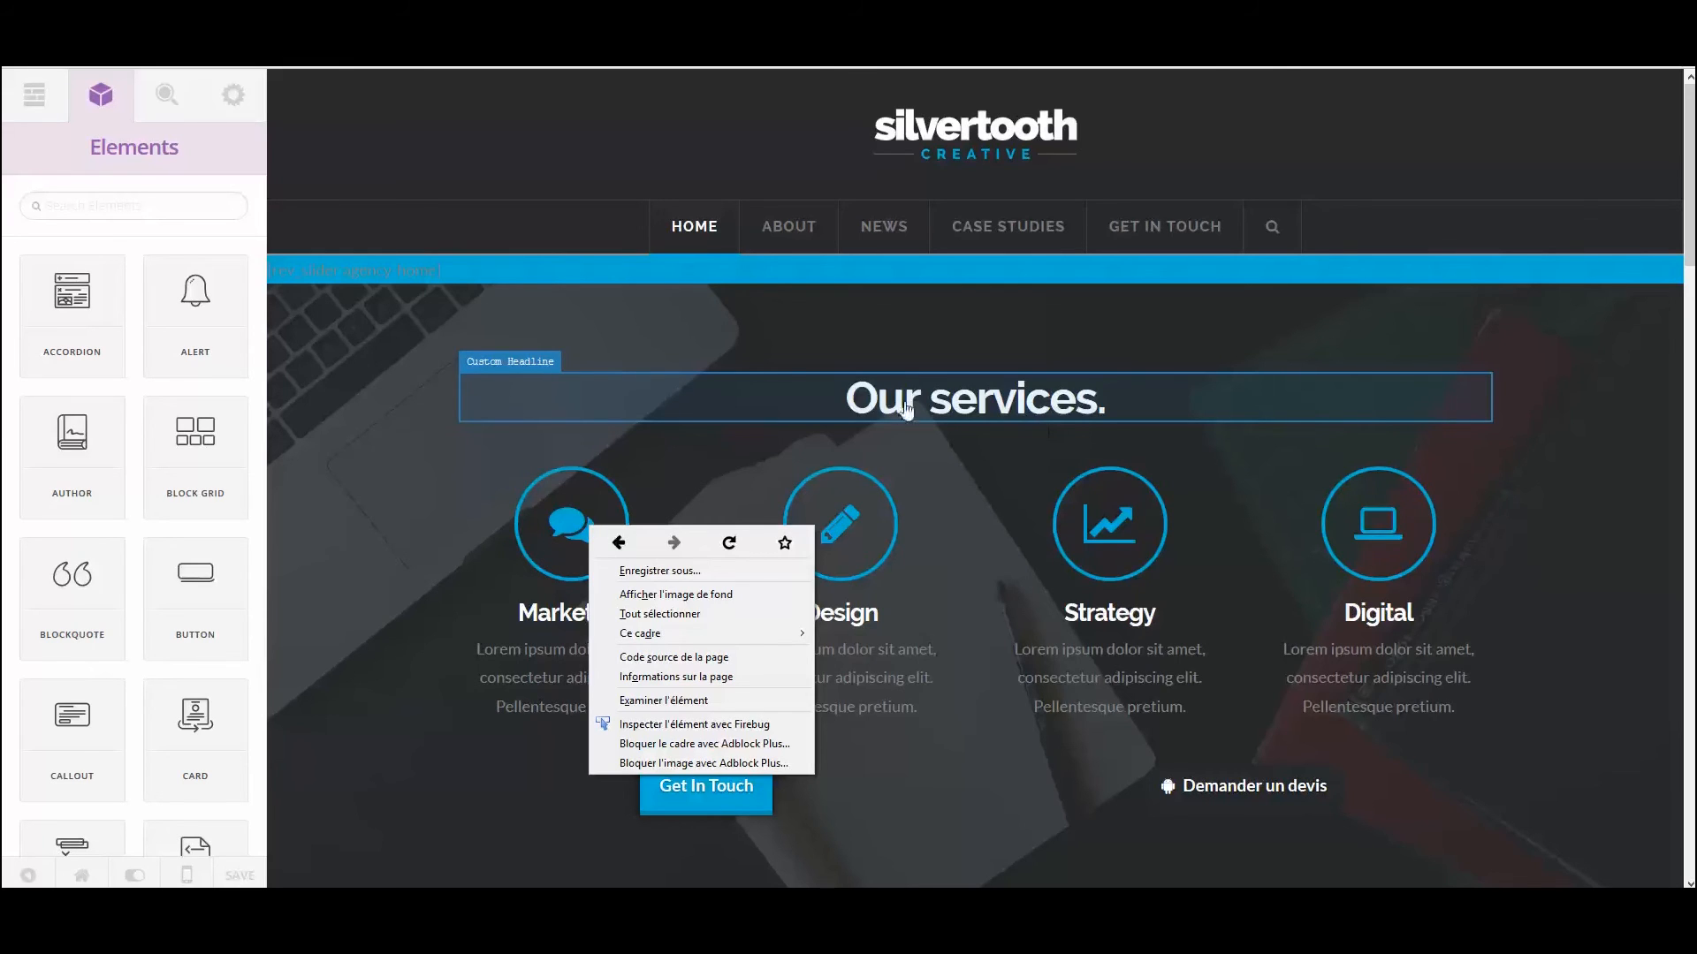
pyautogui.click(375, 577)
pyautogui.click(375, 577)
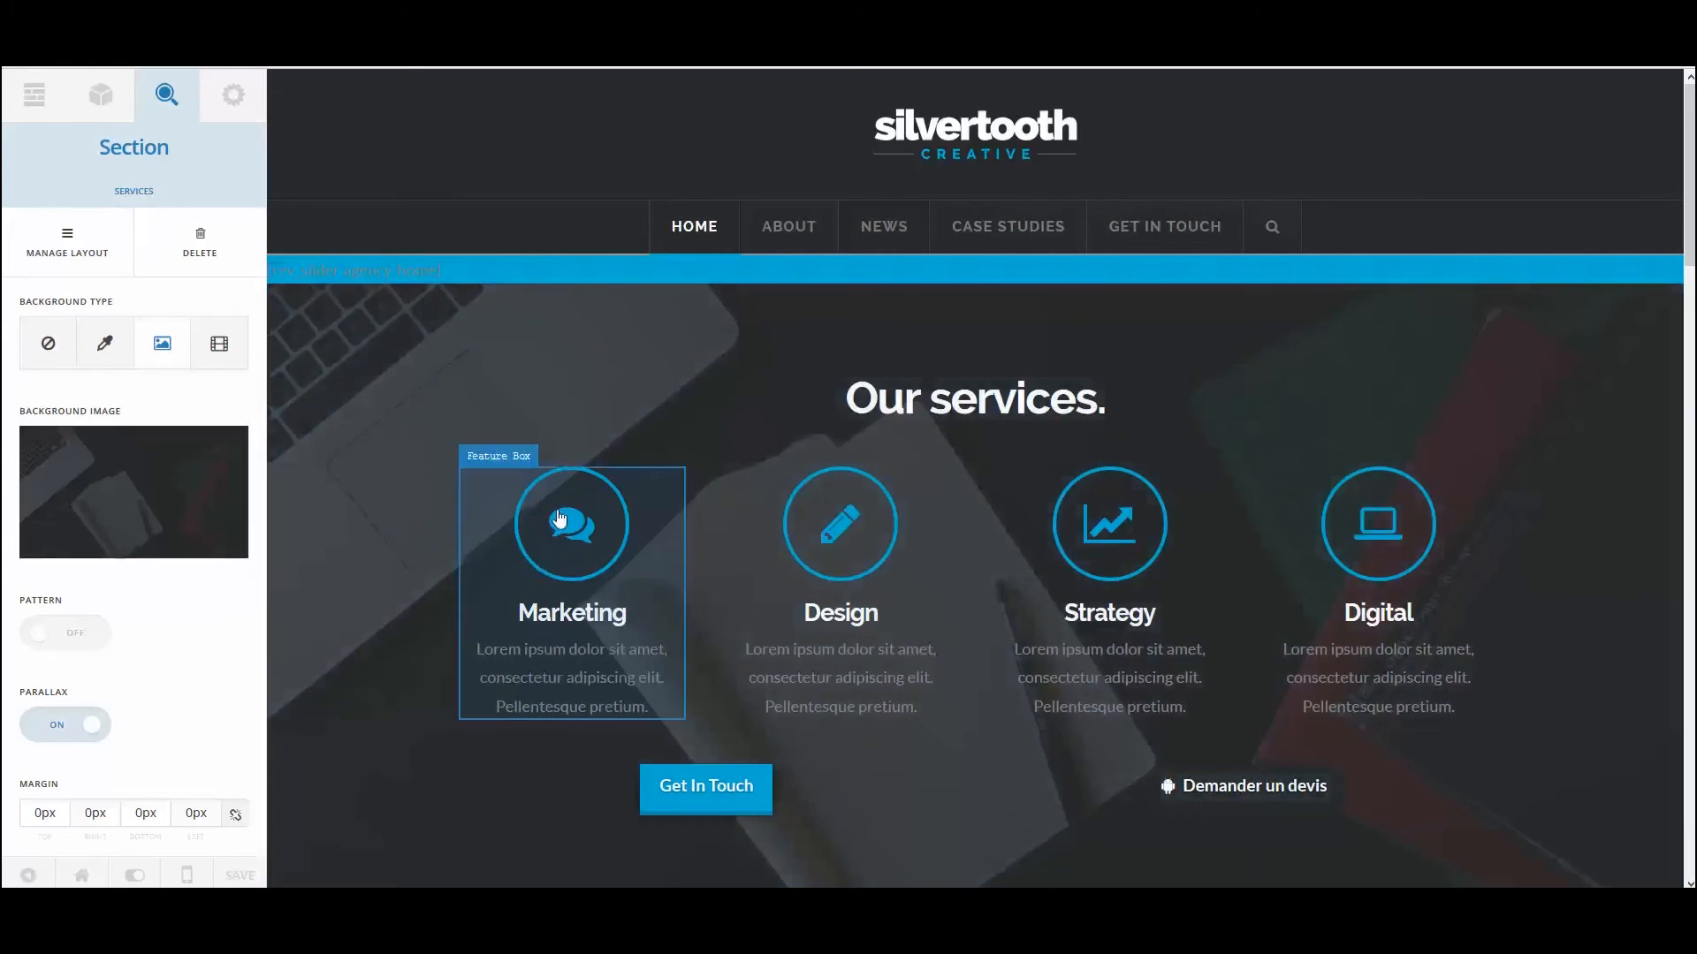
pyautogui.rightClick(566, 620)
pyautogui.click(649, 784)
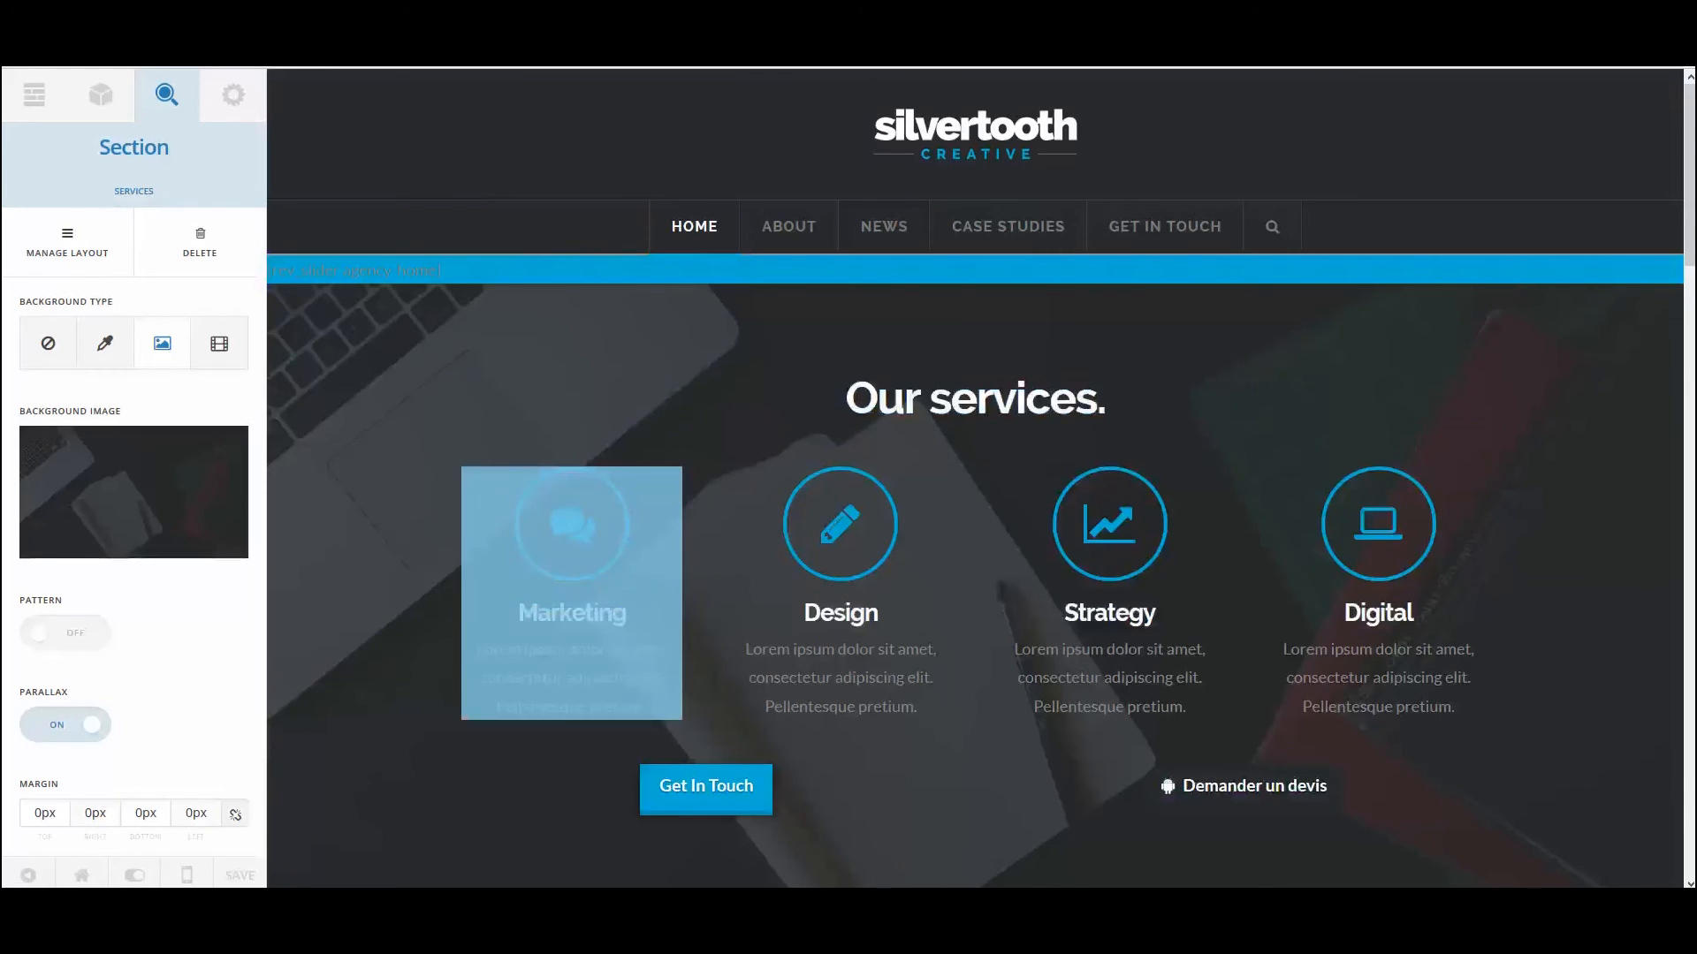
# Set the More About Us button's inline Style to "text-transform:uppercase".
pyautogui.scroll(-8, 913, 553)
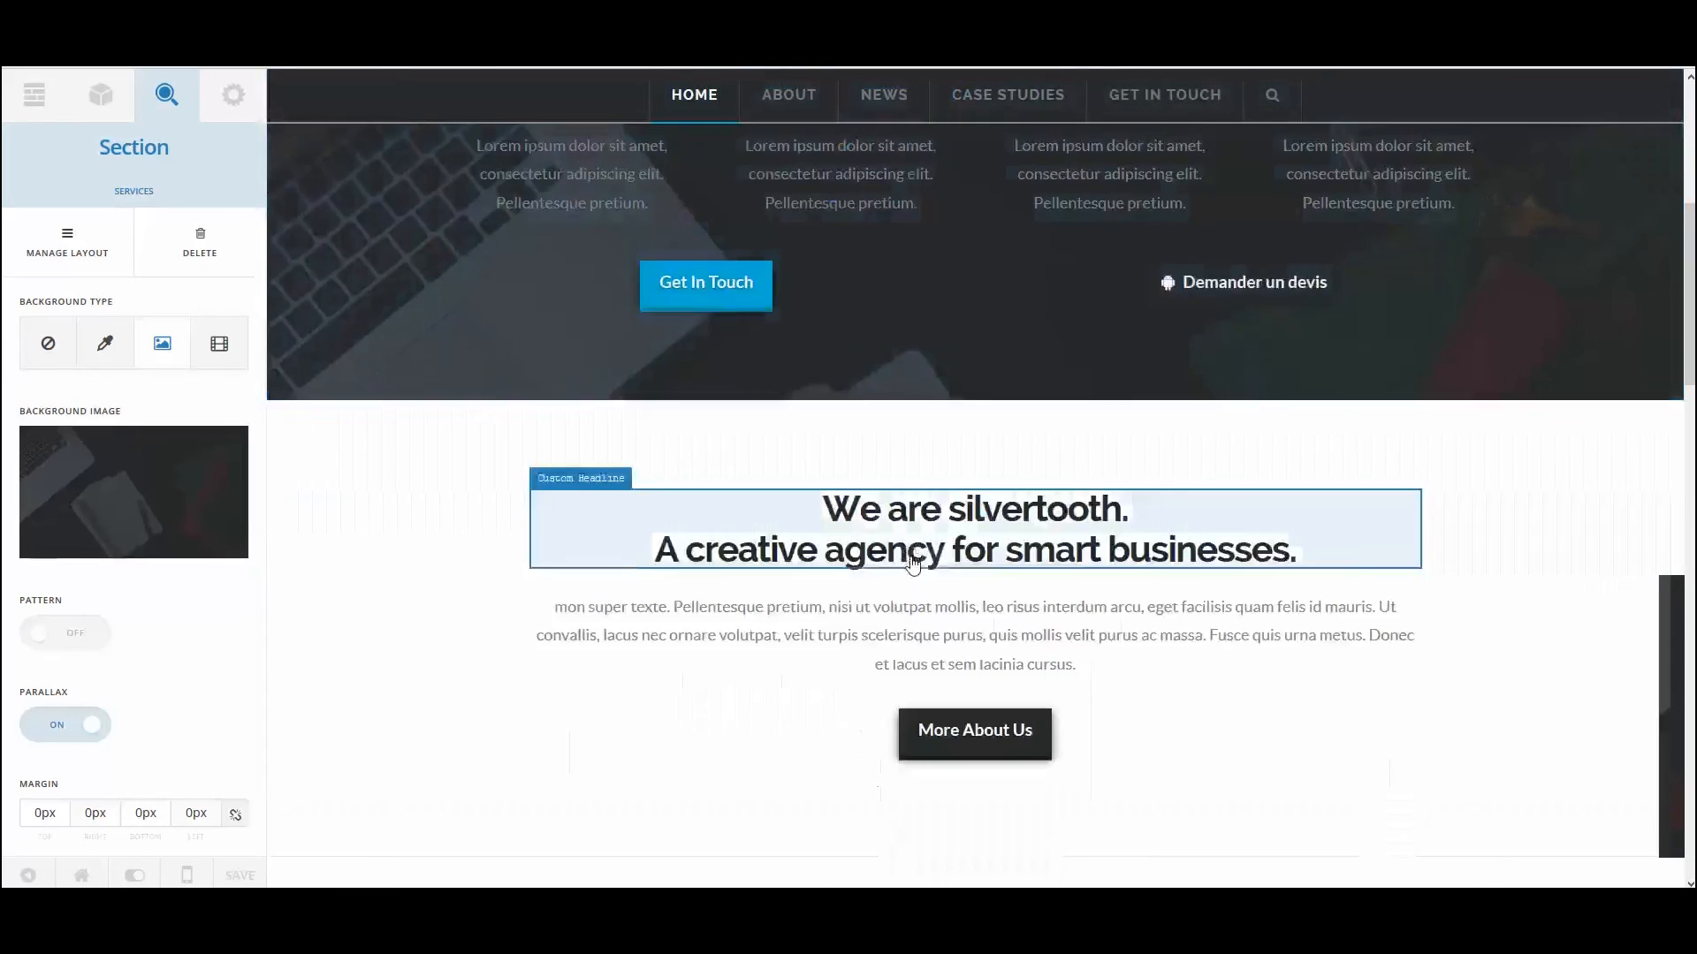
pyautogui.scroll(-2, 913, 566)
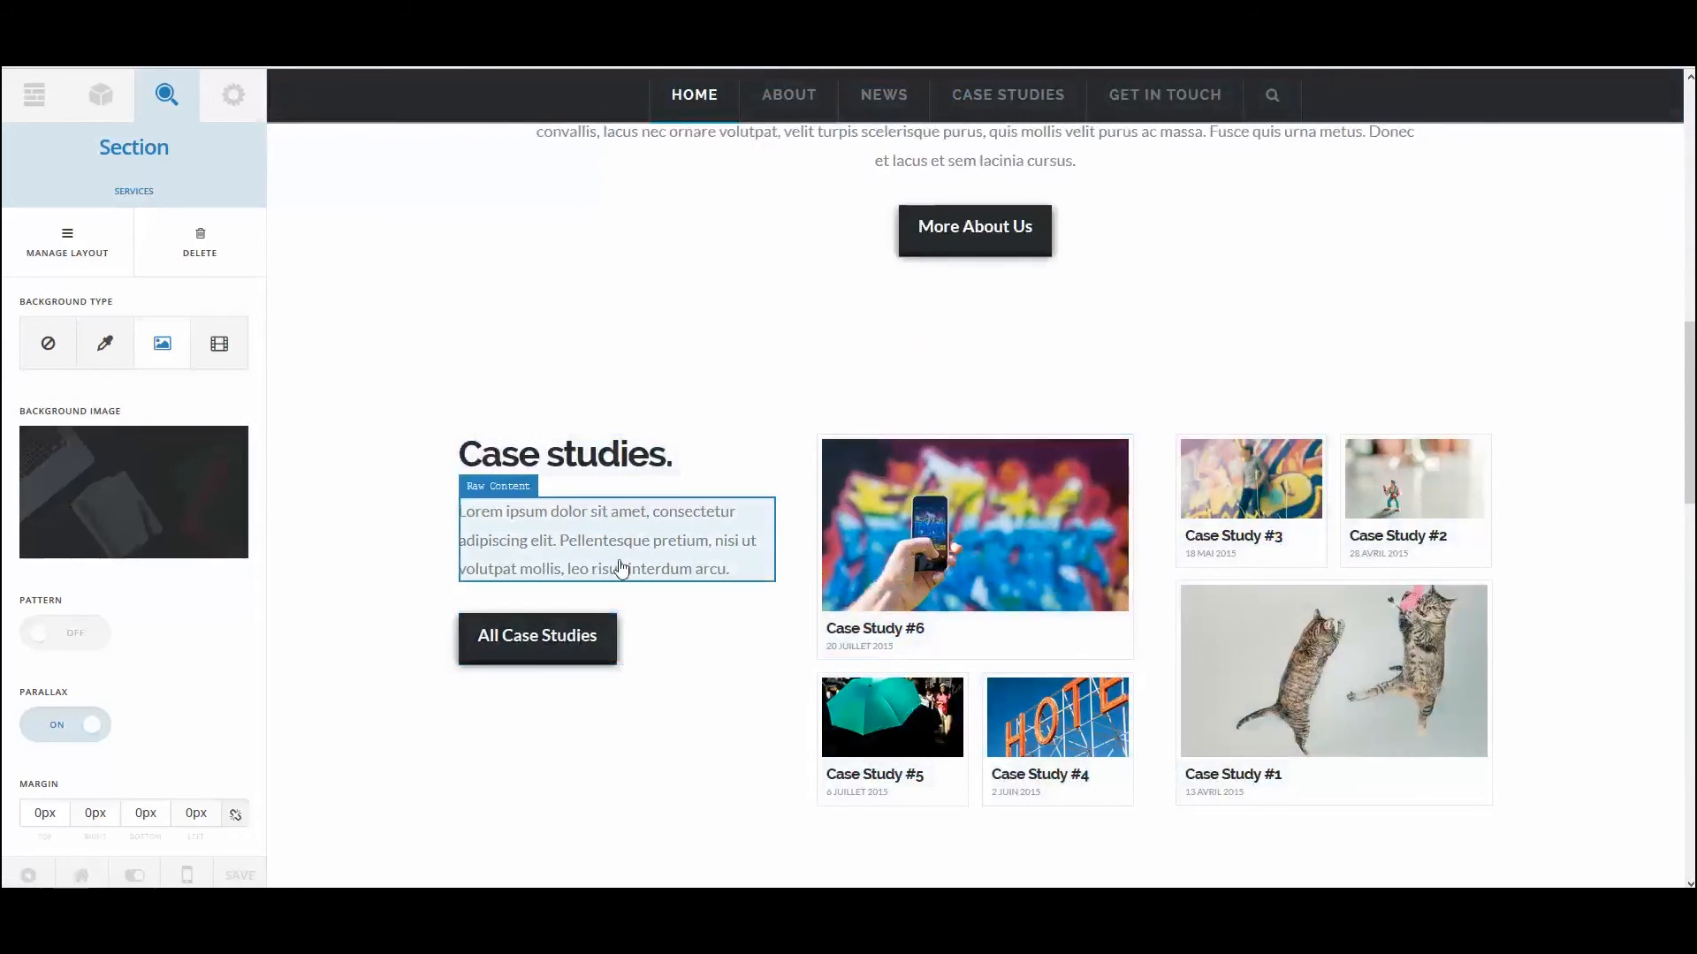
pyautogui.scroll(2, 941, 344)
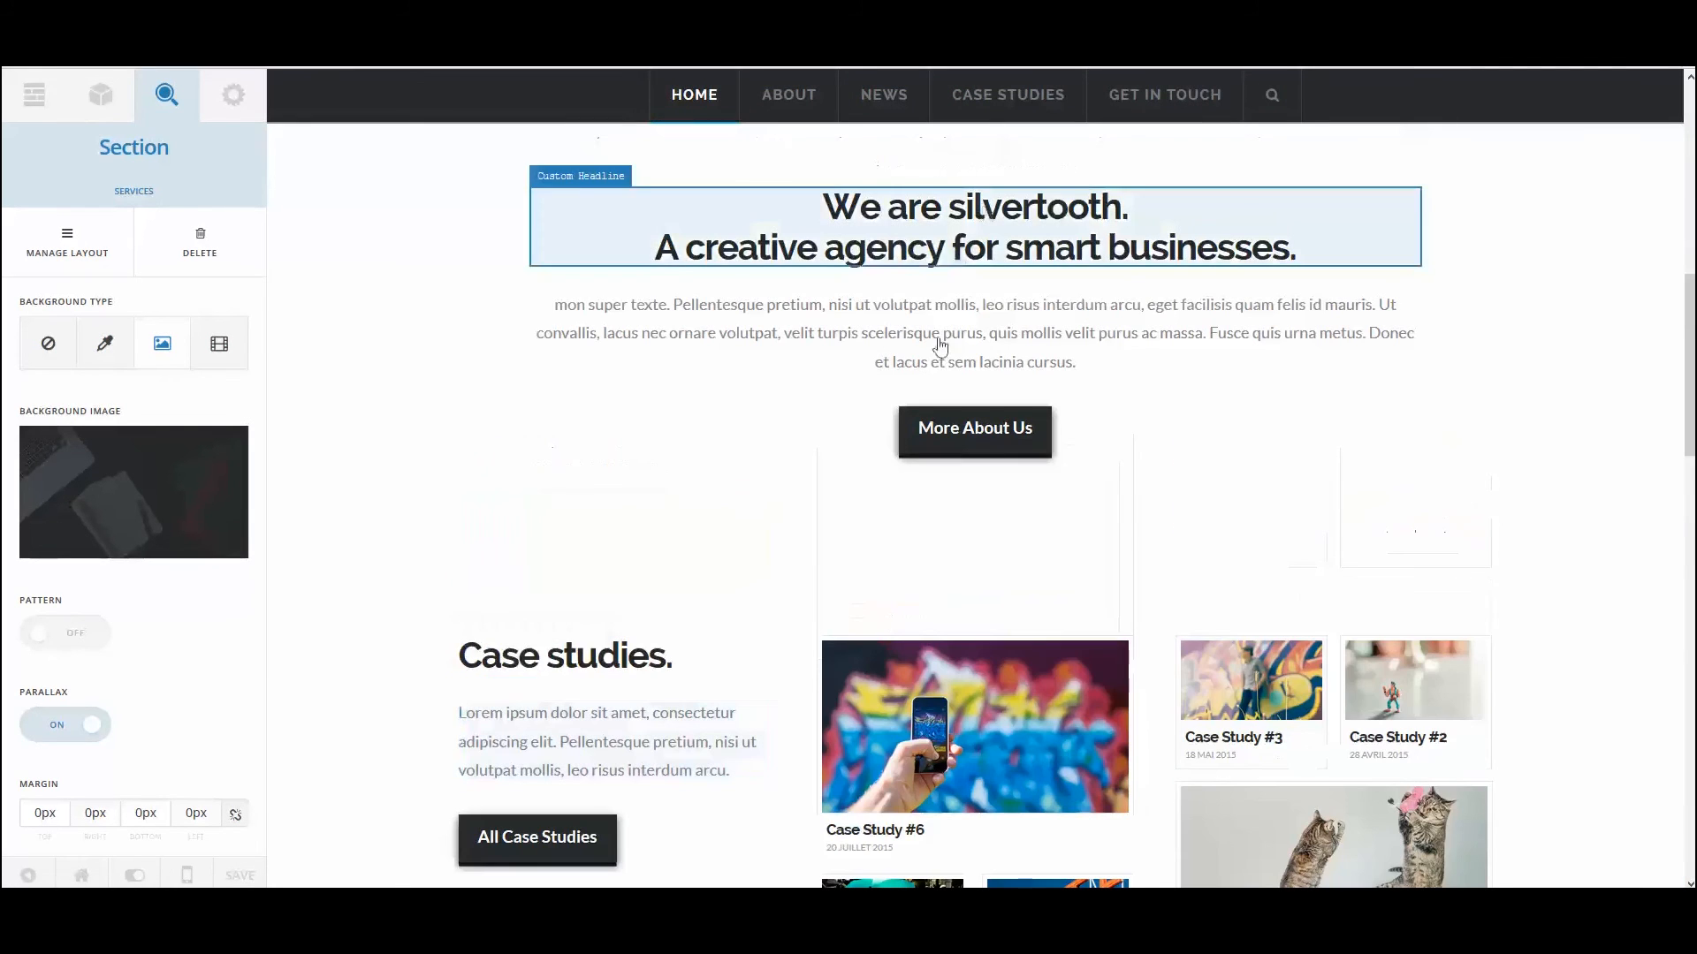
pyautogui.click(968, 427)
pyautogui.scroll(-3, 53, 751)
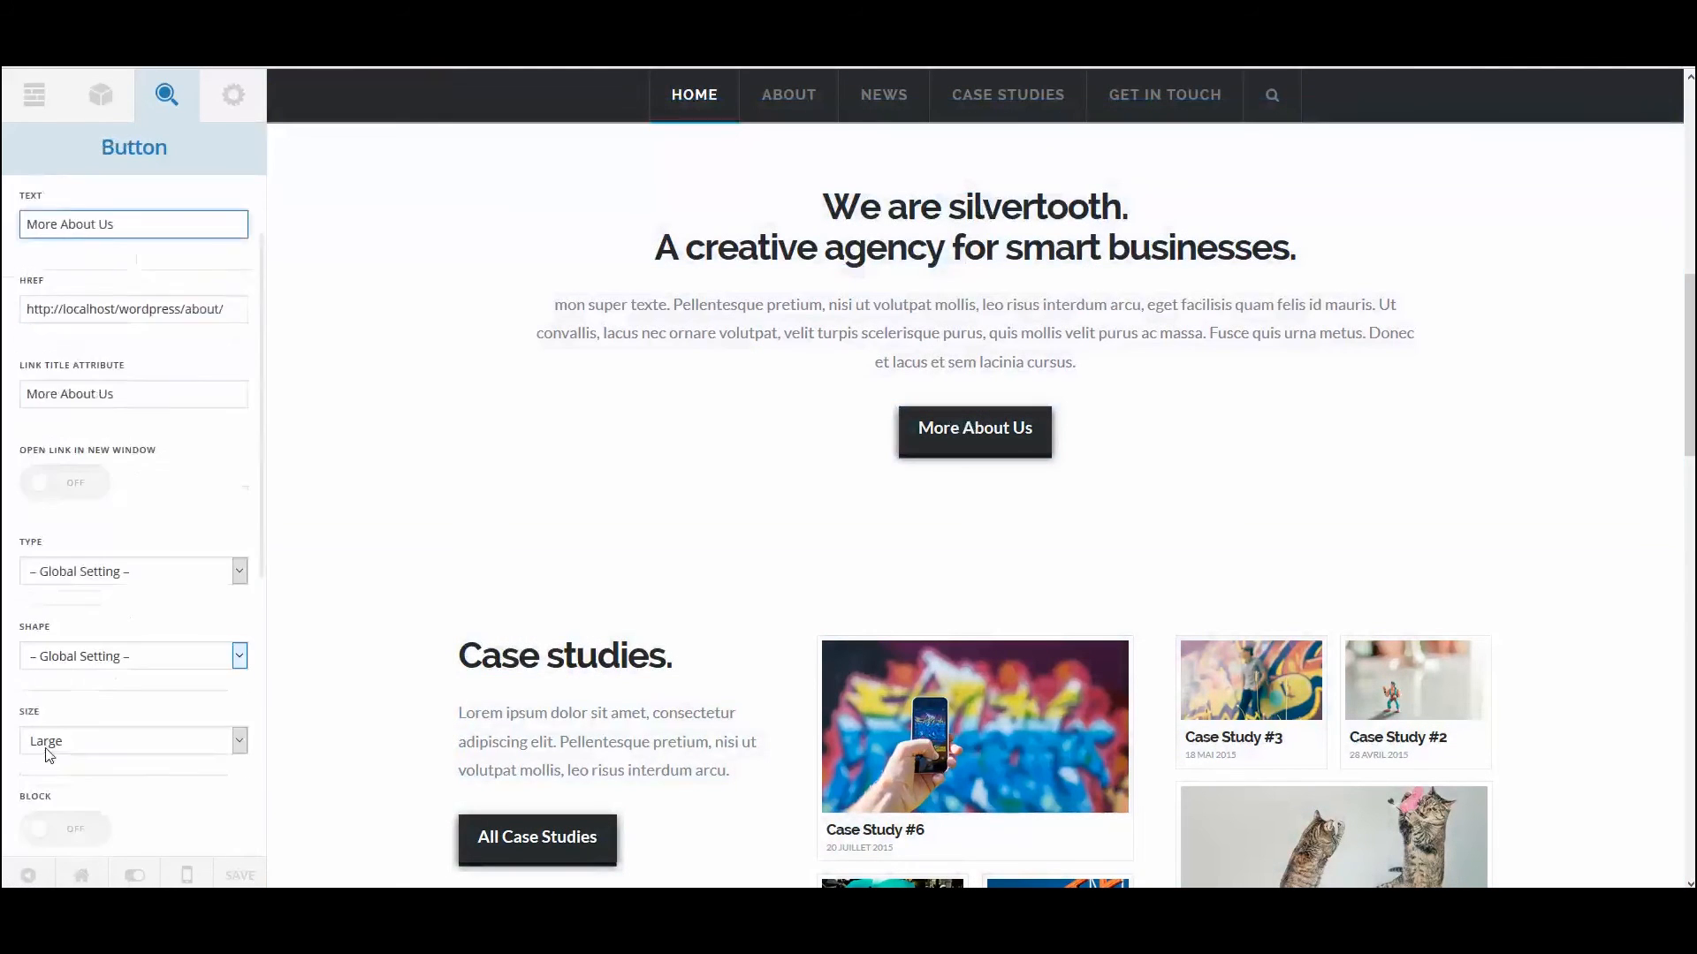
pyautogui.scroll(-3, 66, 718)
pyautogui.click(74, 822)
pyautogui.write('te')
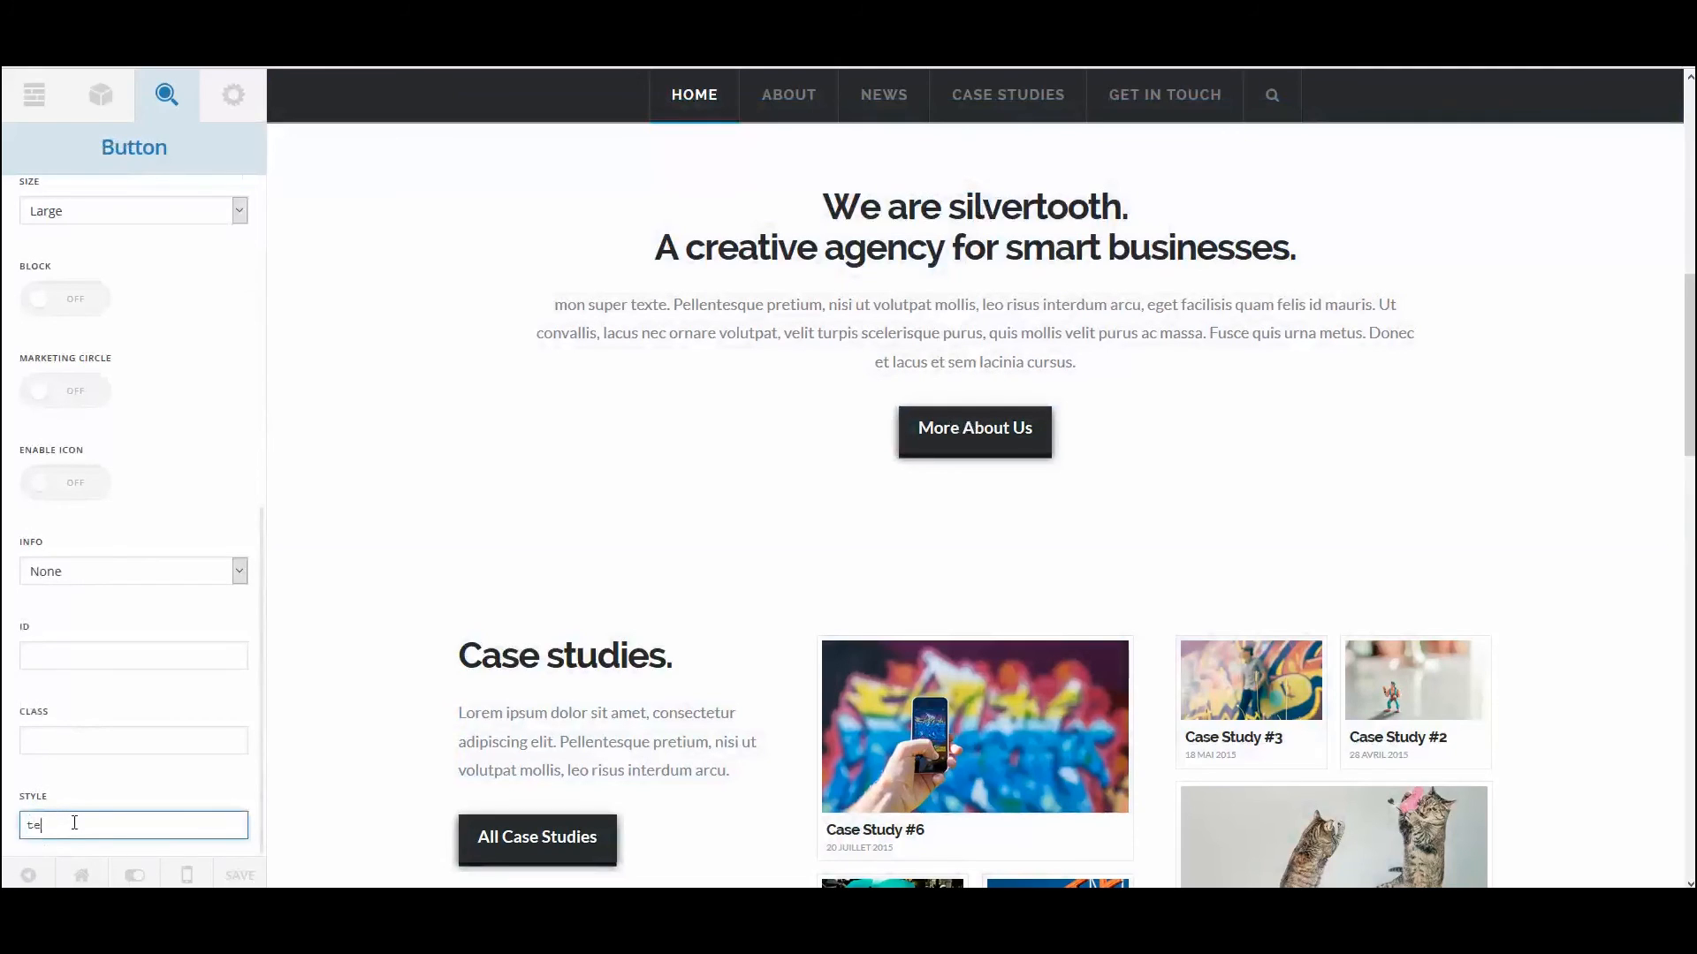
pyautogui.write('xt-transform:uppercase')
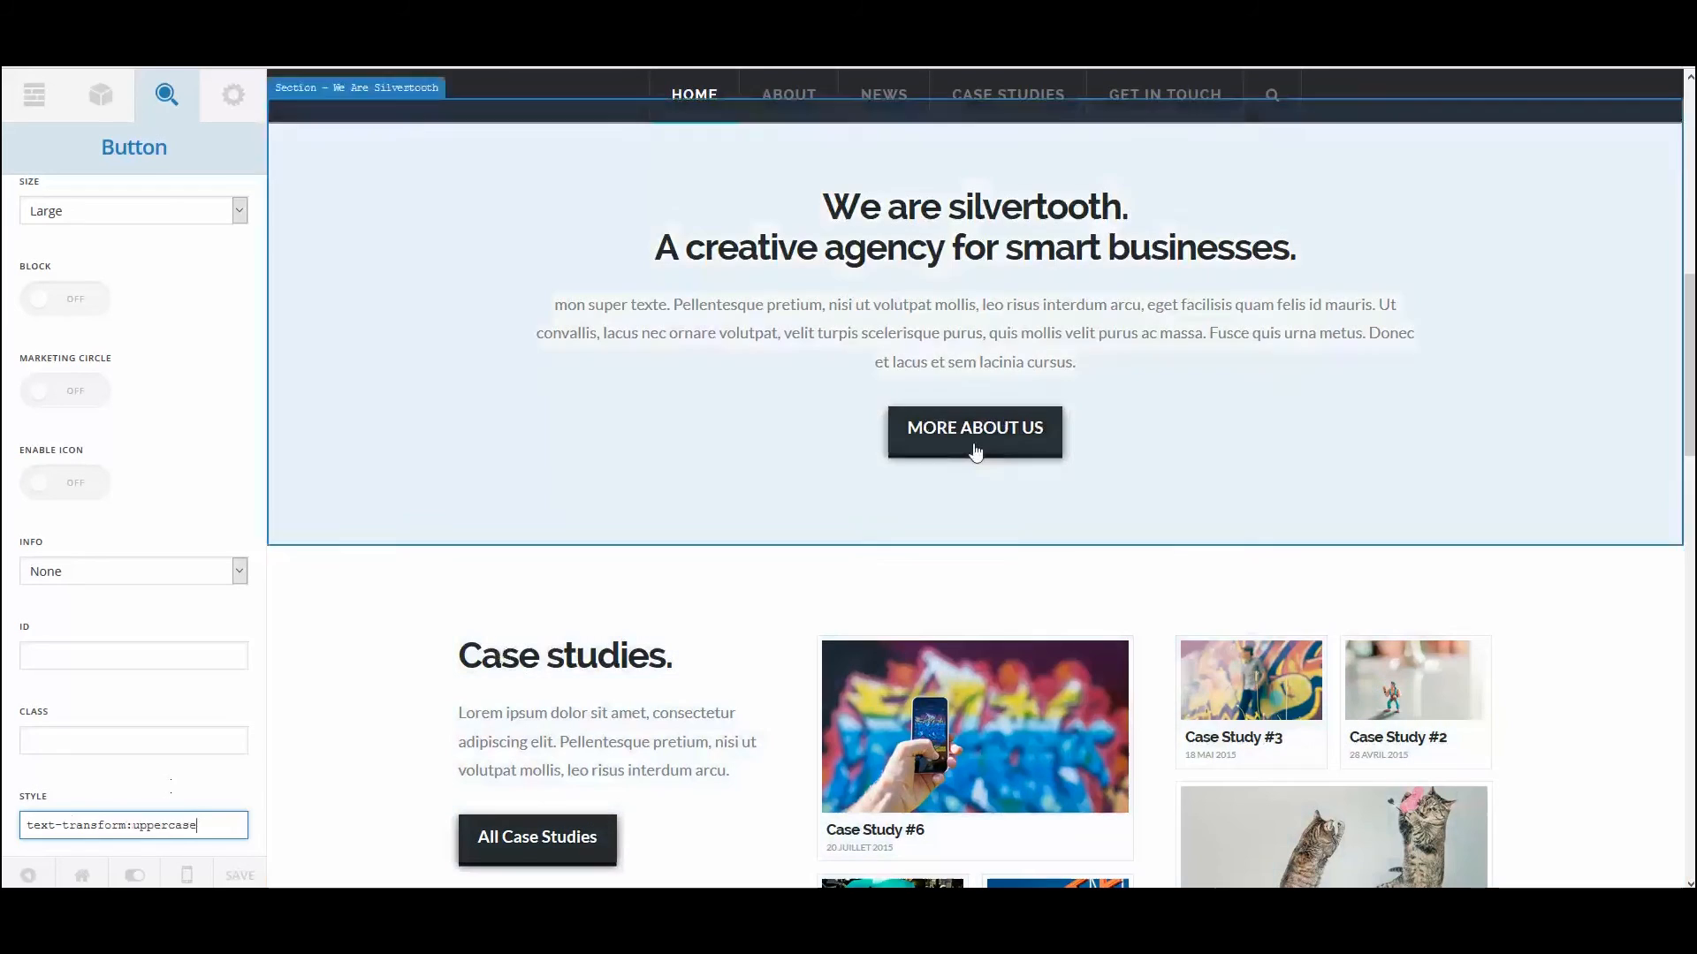
# Inspect the More About Us button in Firebug and highlight the style attribute in its HTML.
pyautogui.click(976, 449)
pyautogui.rightClick(977, 449)
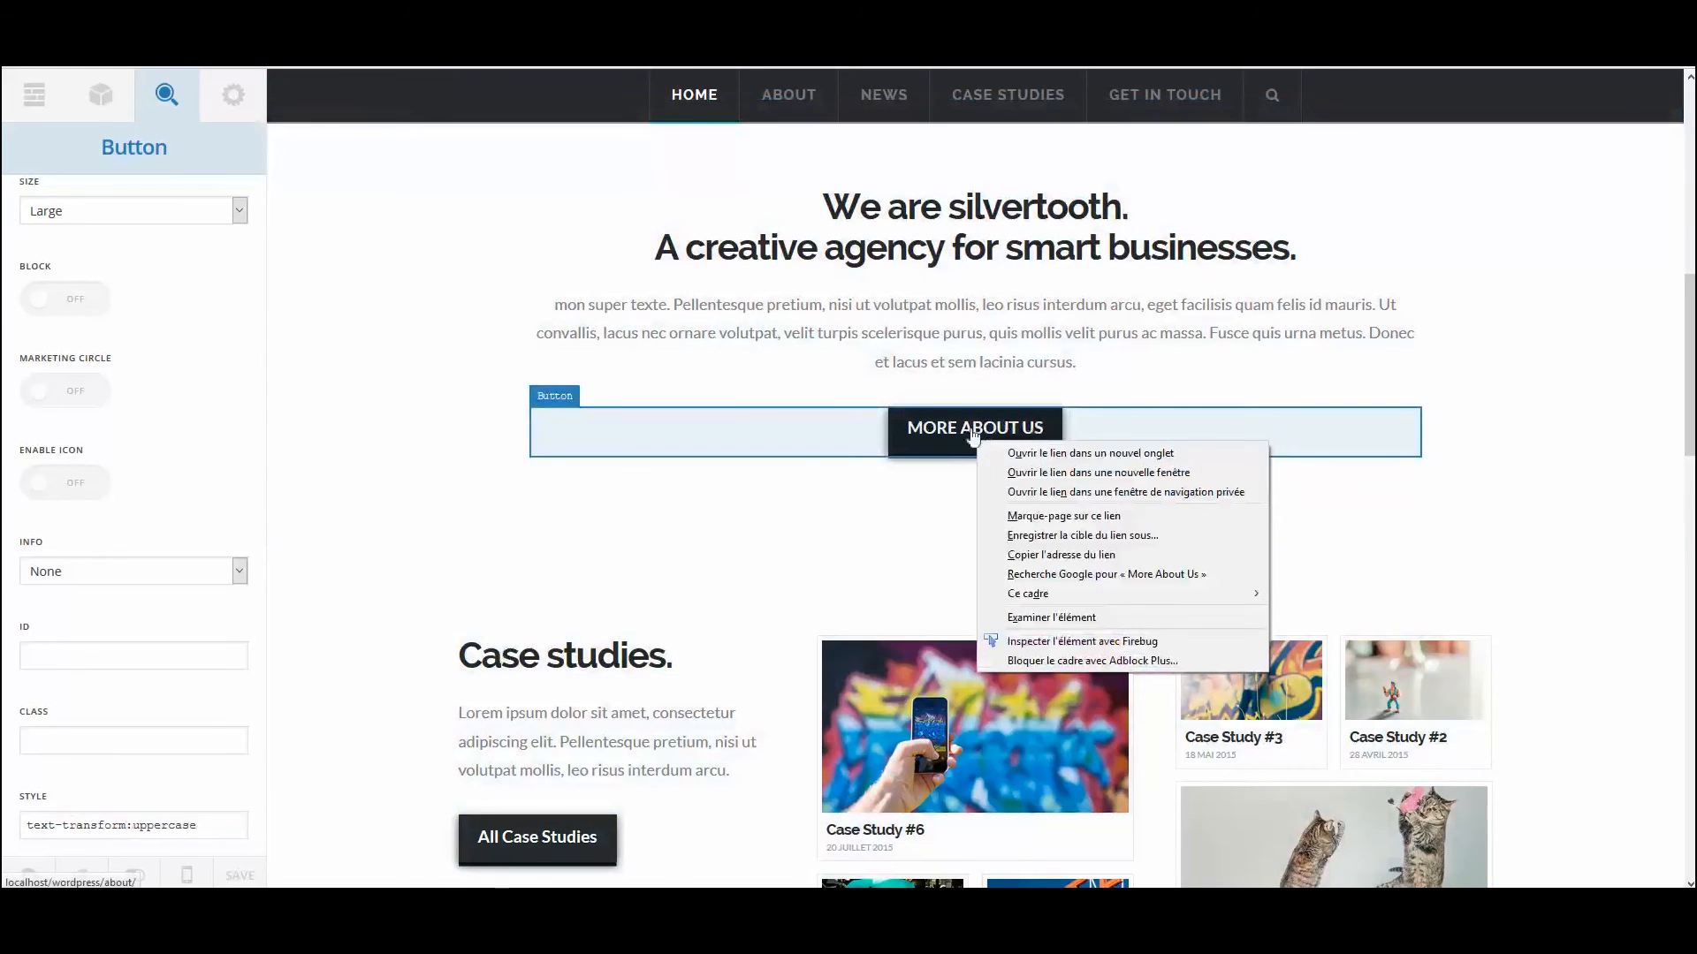
pyautogui.click(1038, 643)
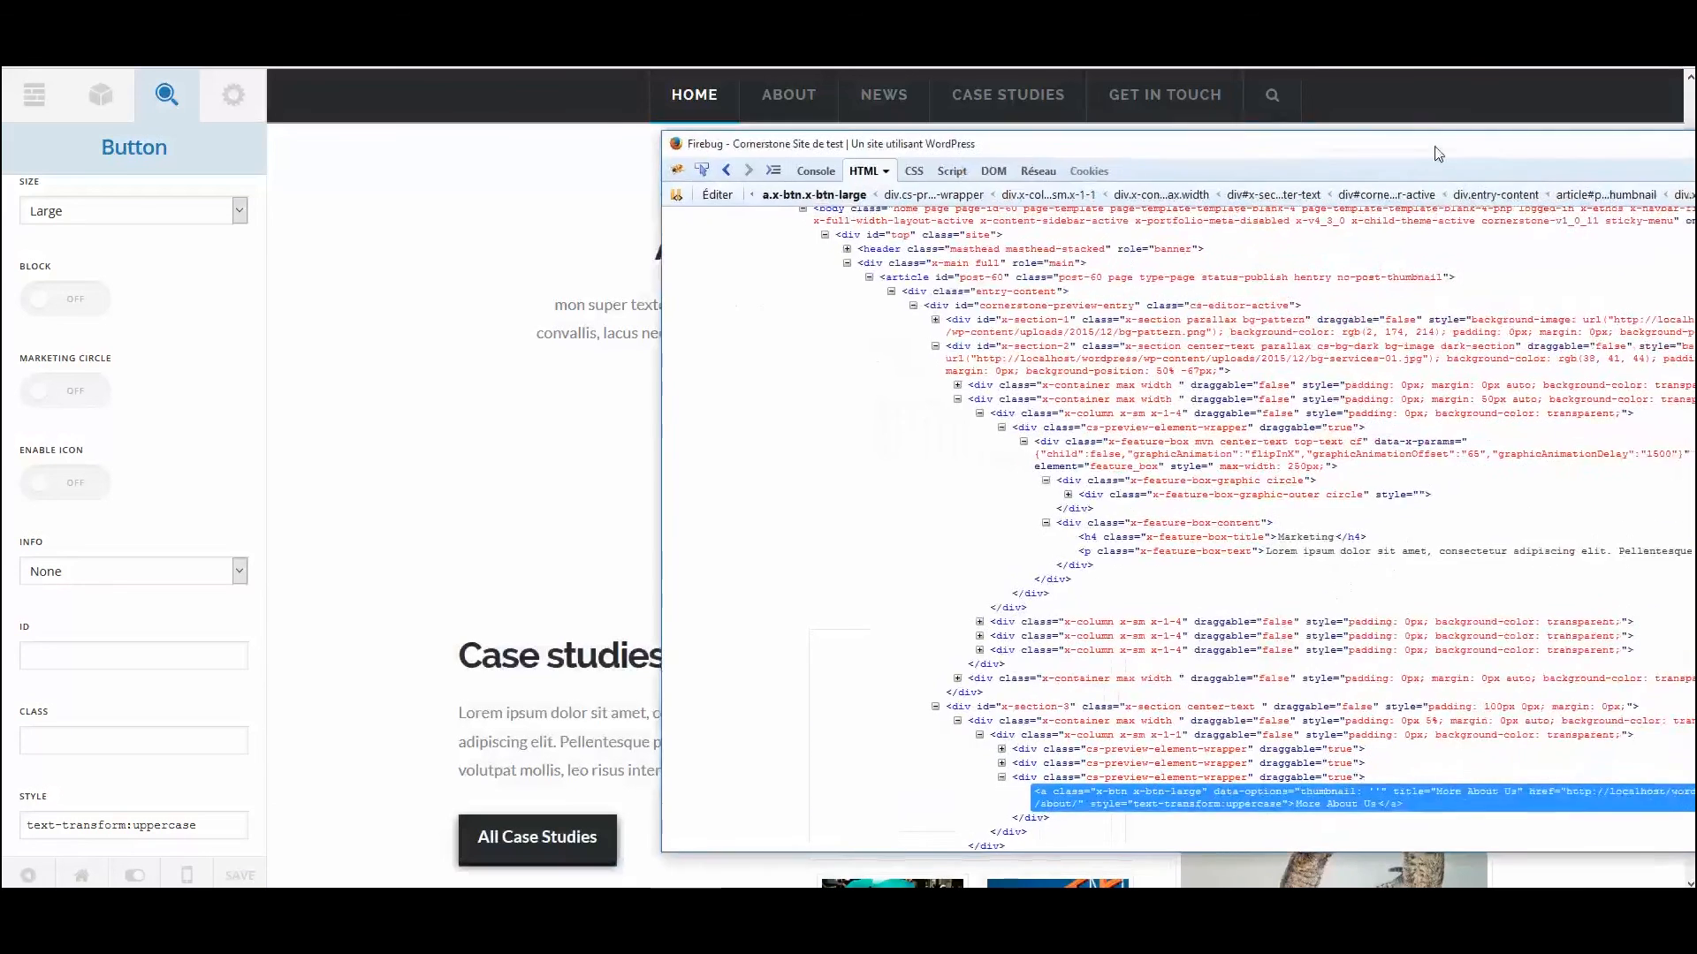
pyautogui.moveTo(1435, 147); pyautogui.dragTo(1331, 118)
pyautogui.scroll(-3, 1054, 583)
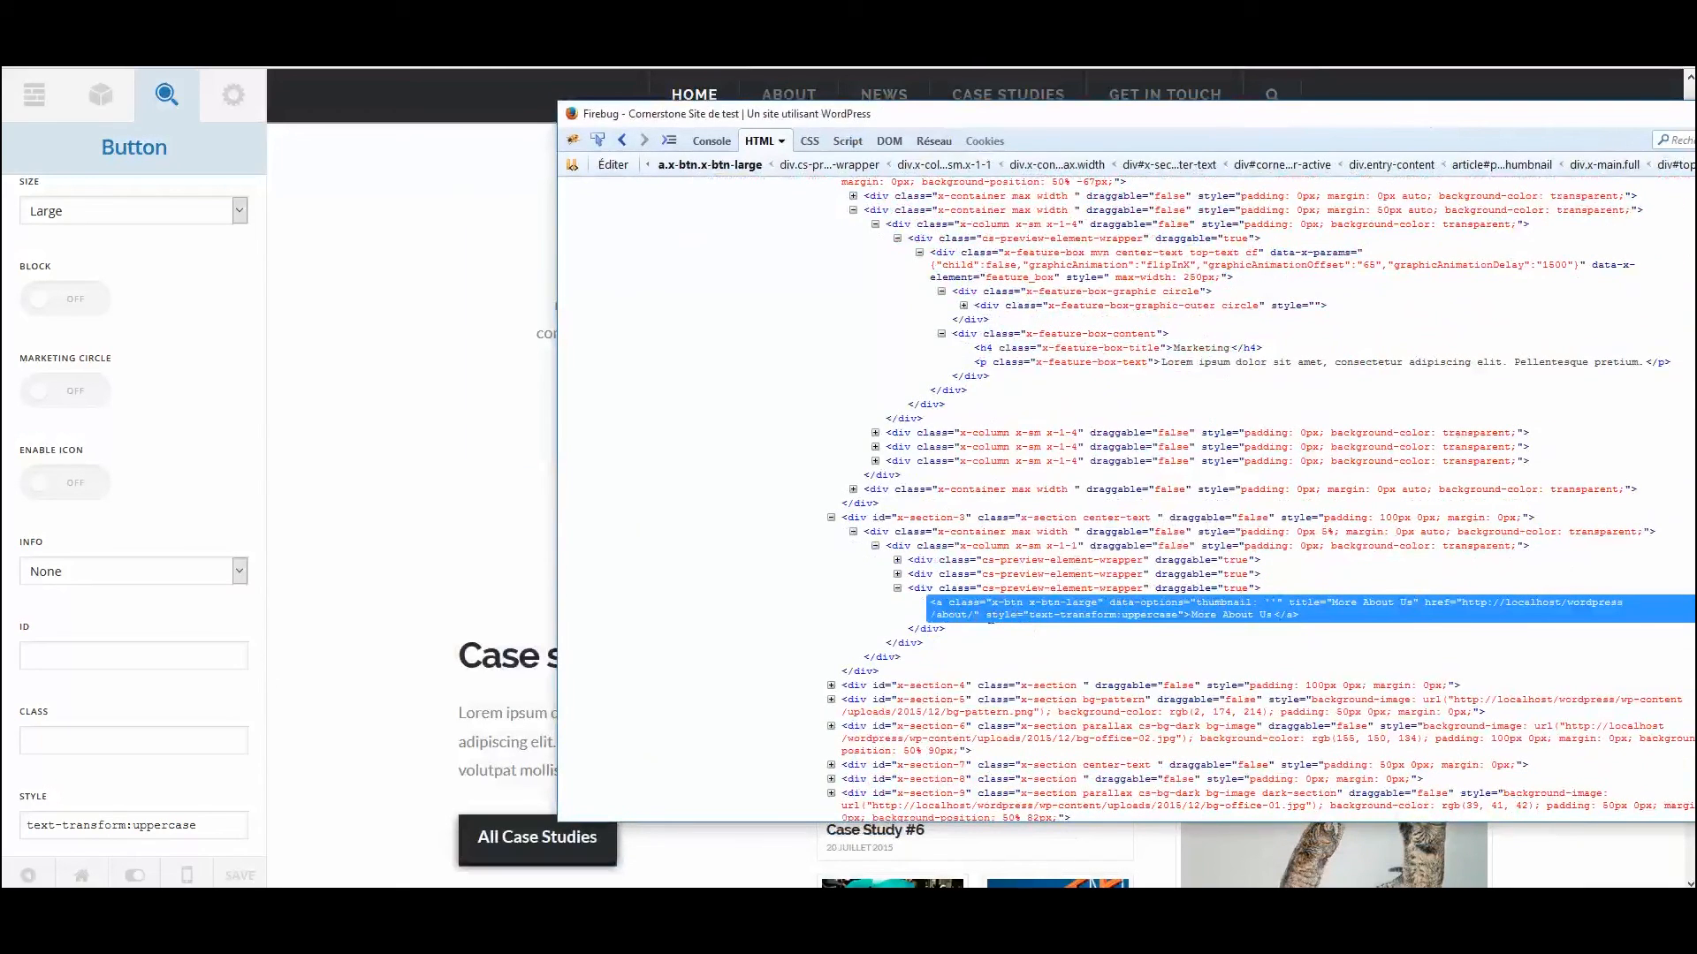
pyautogui.moveTo(988, 614); pyautogui.dragTo(1192, 621)
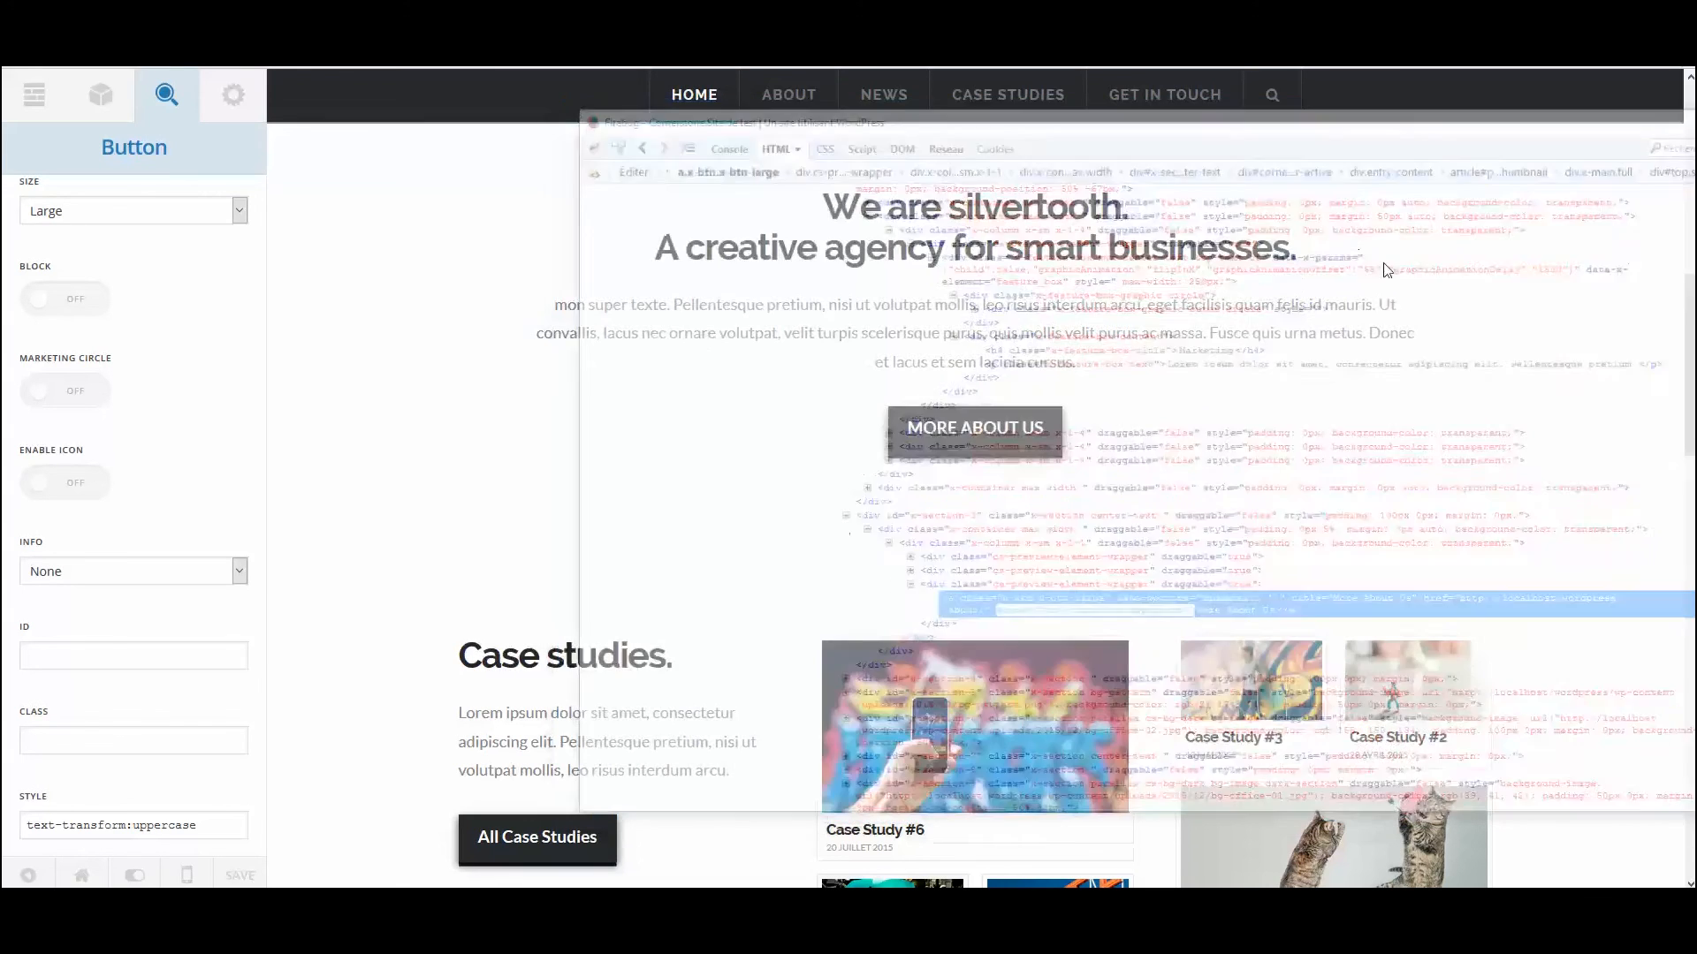
# Examine the x-generated-css stylesheet of the localhost/wordpress page in Chrome's Developer Tools, including the button and dark-section heading rules.
pyautogui.scroll(9, 493, 517)
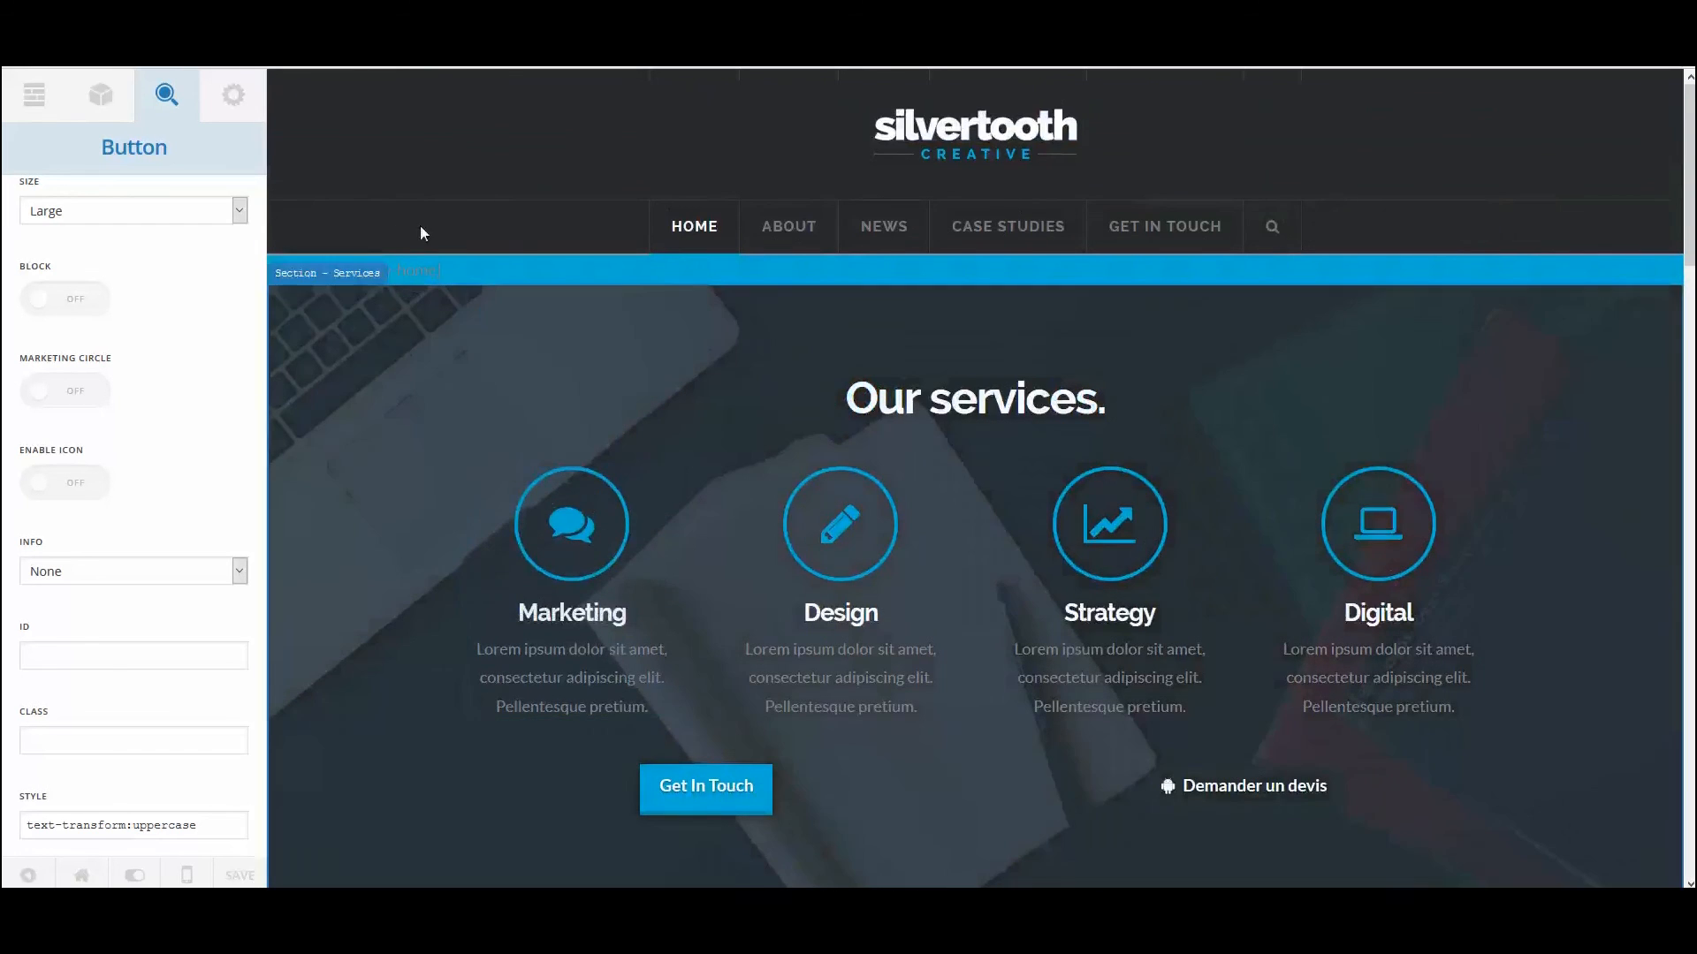
pyautogui.rightClick(426, 169)
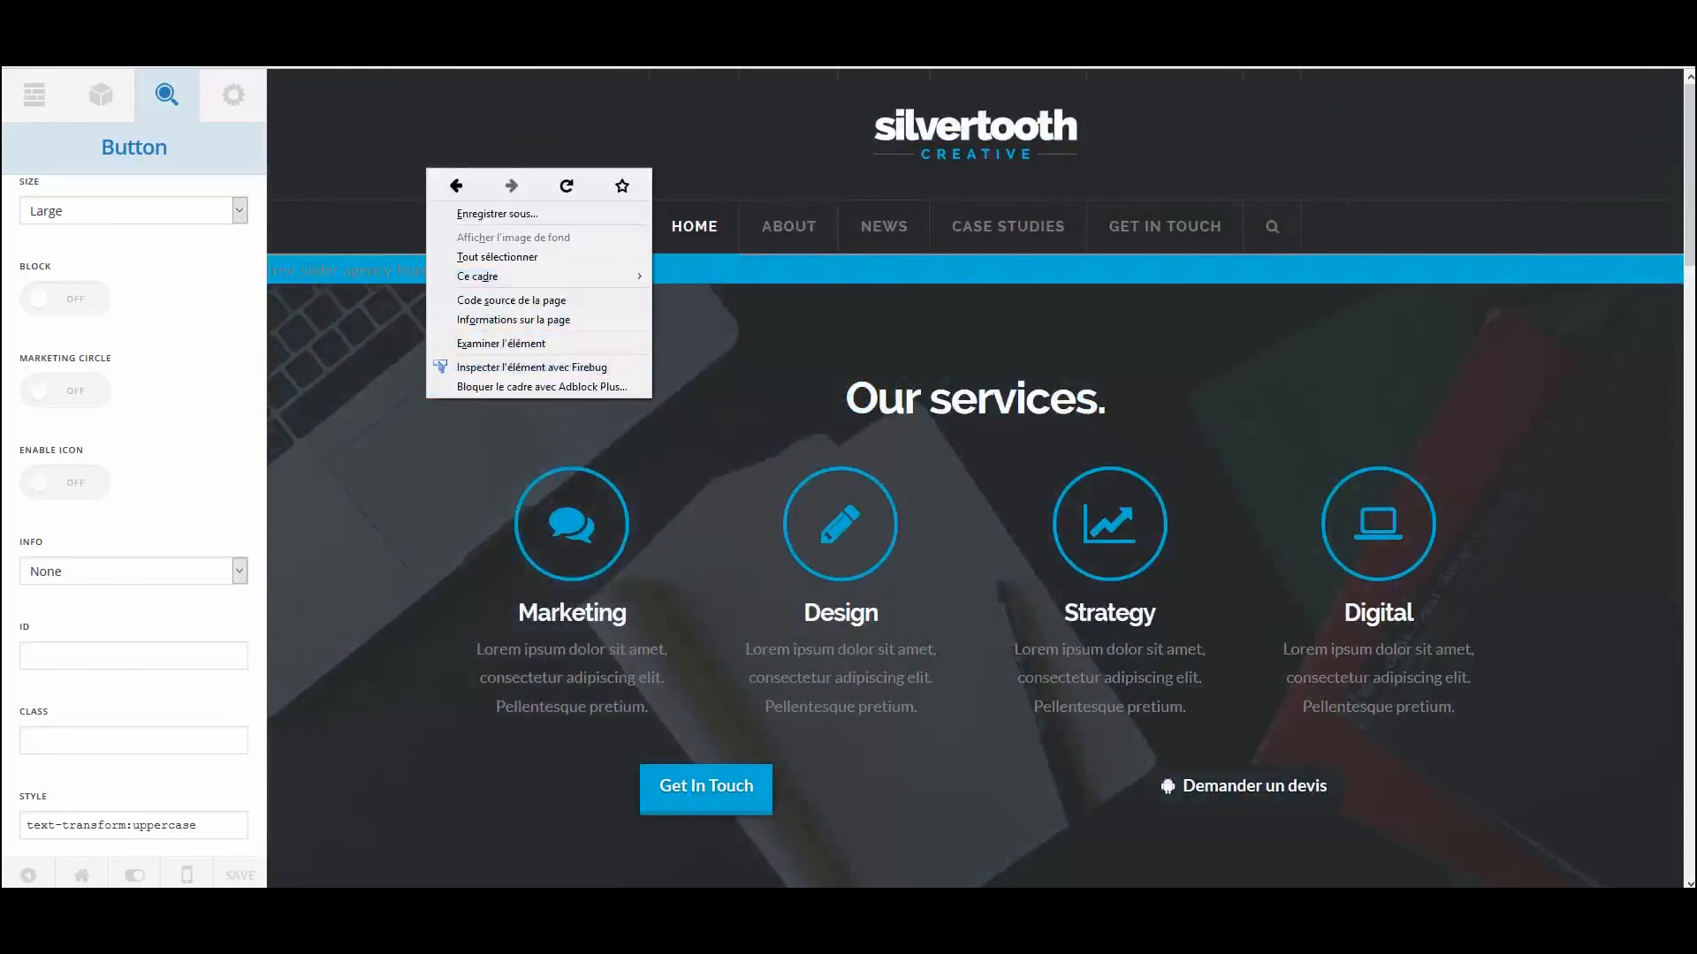
pyautogui.click(976, 903)
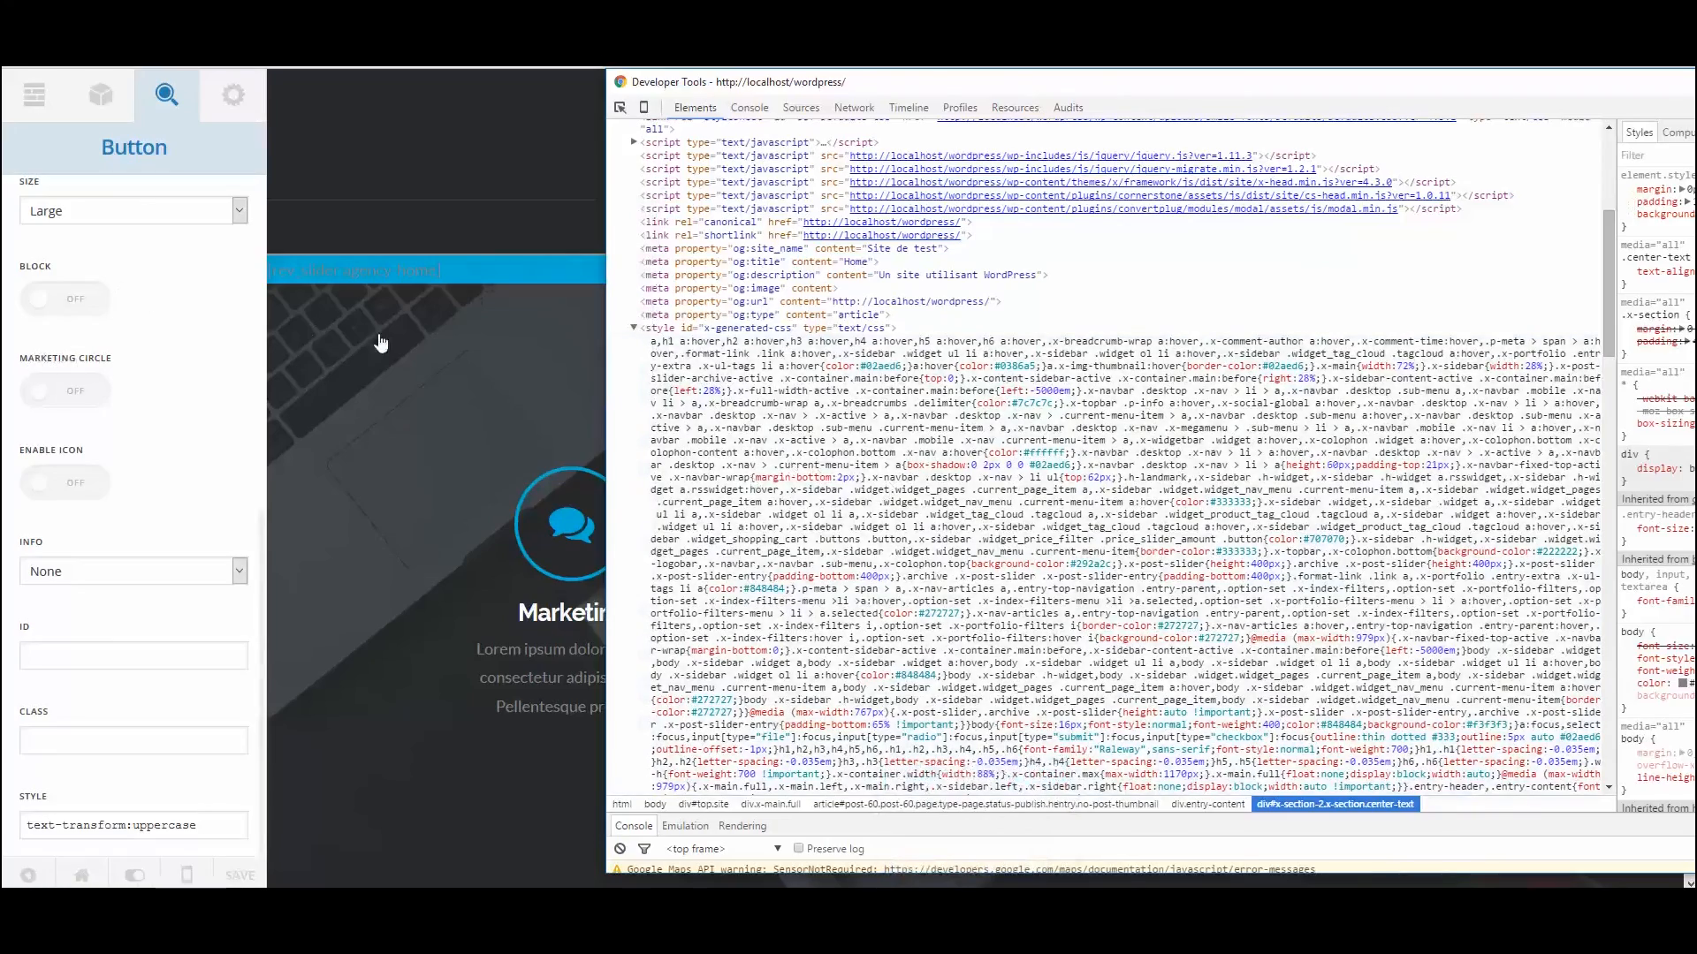
pyautogui.scroll(-2, 848, 369)
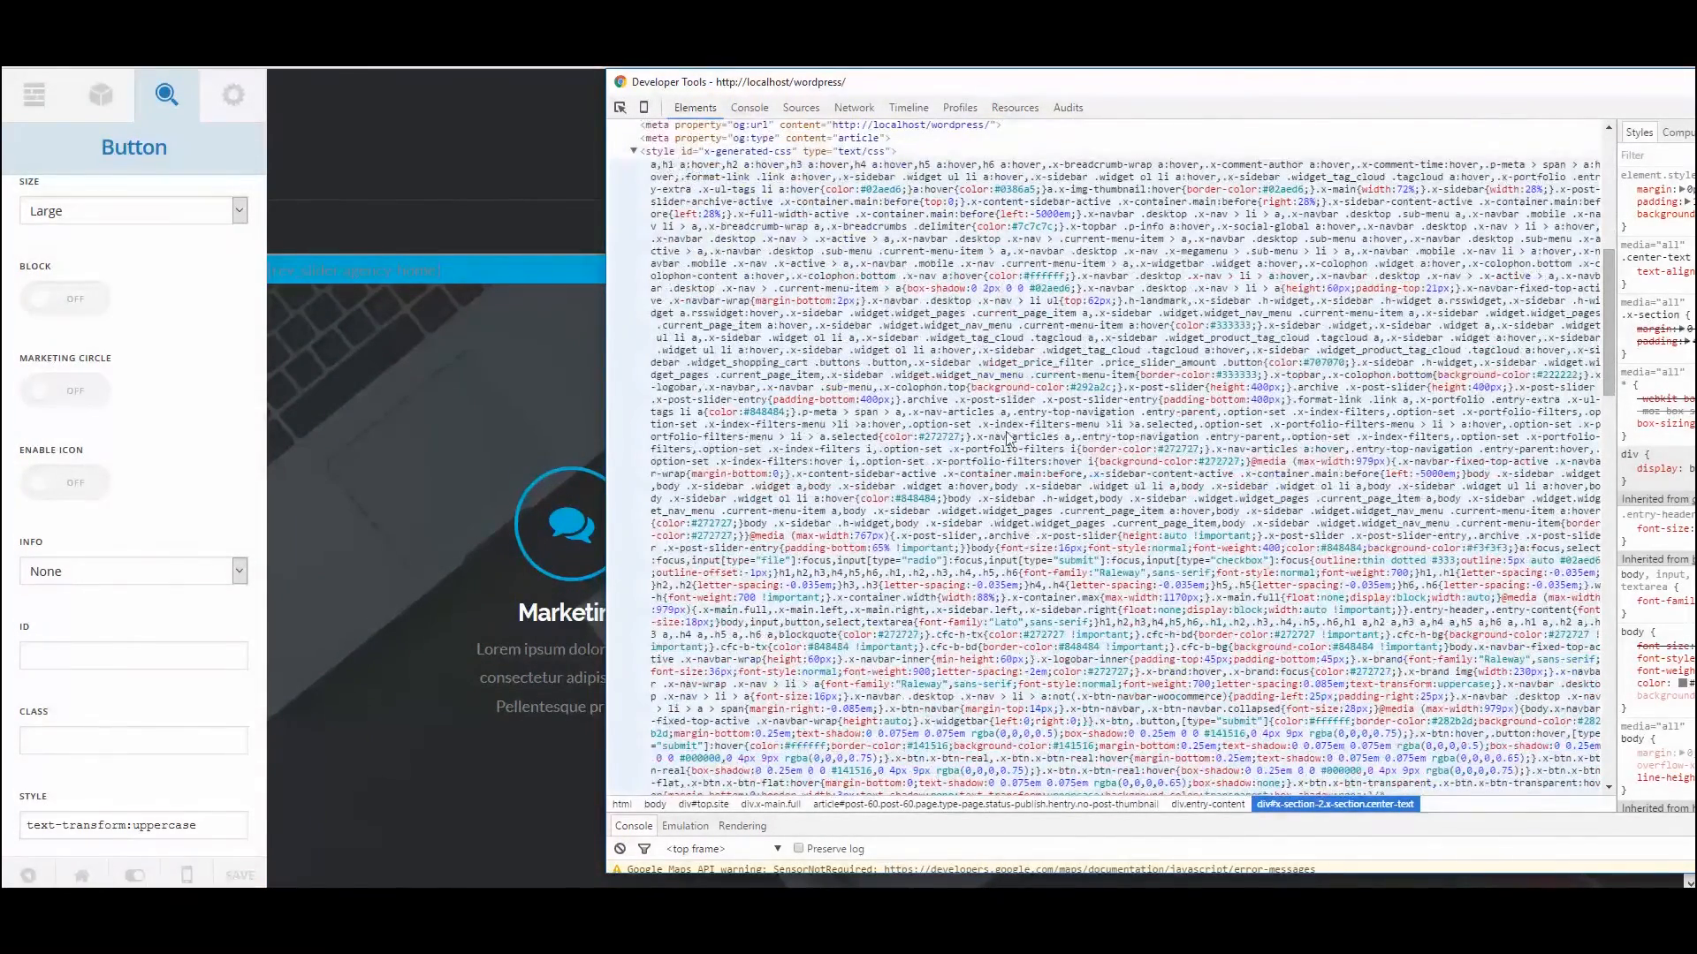
pyautogui.scroll(-4, 981, 495)
pyautogui.scroll(-15, 977, 501)
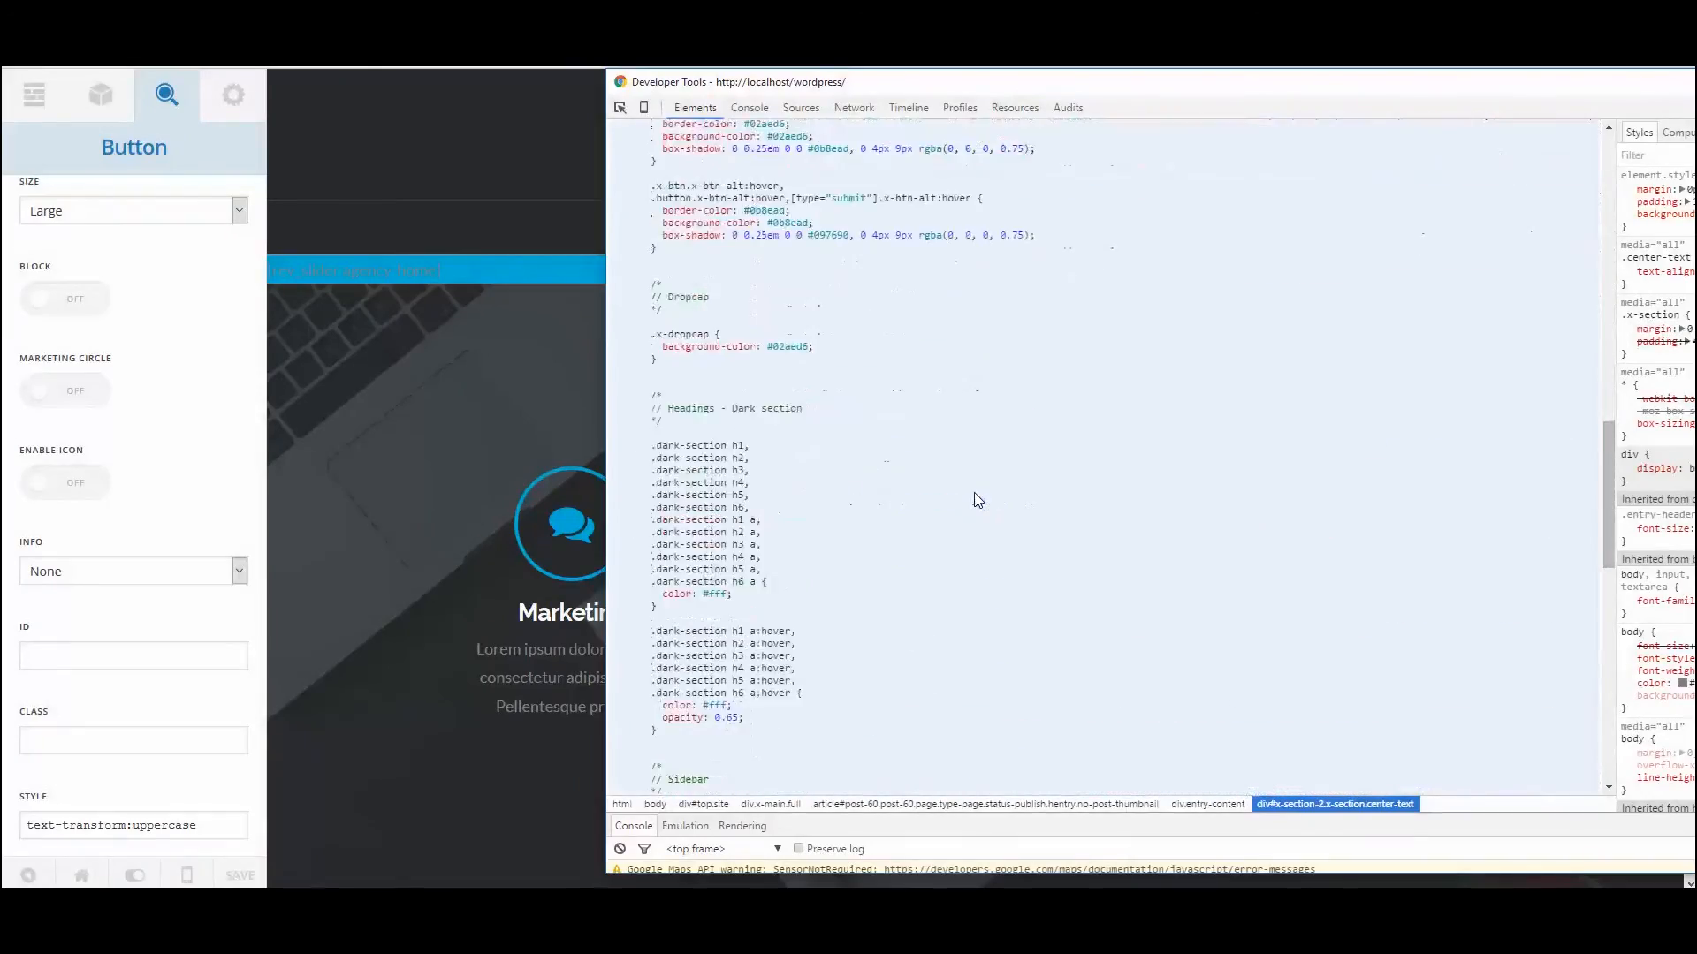
pyautogui.scroll(20, 738, 382)
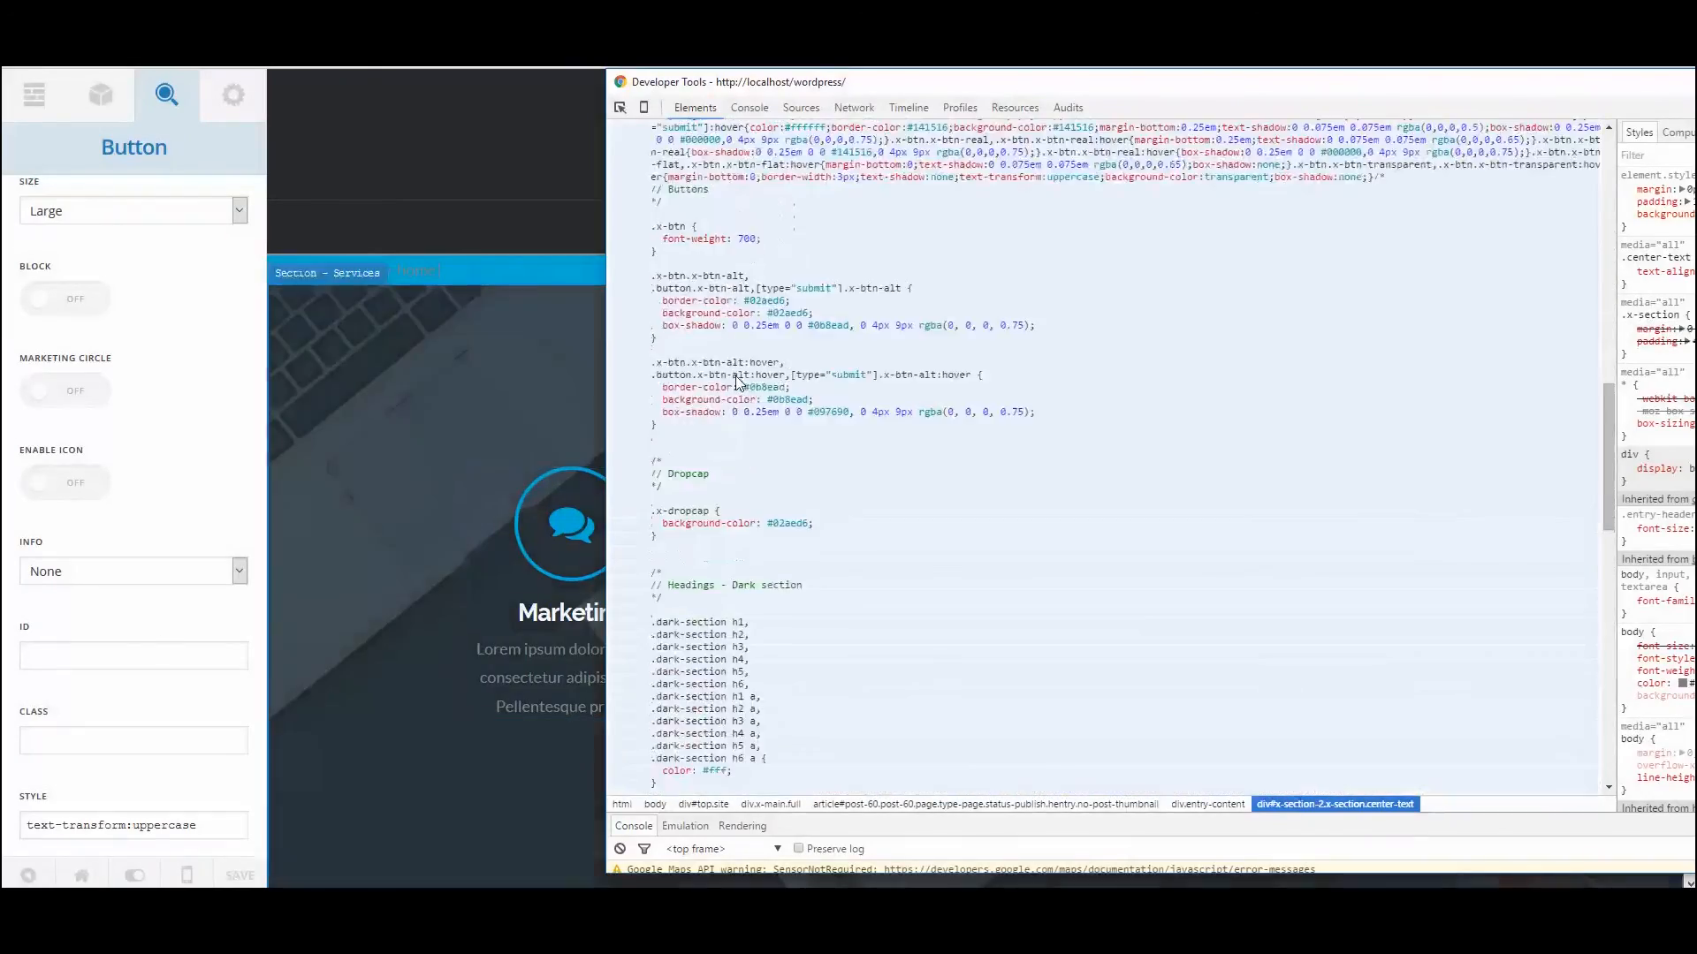
pyautogui.scroll(5, 738, 381)
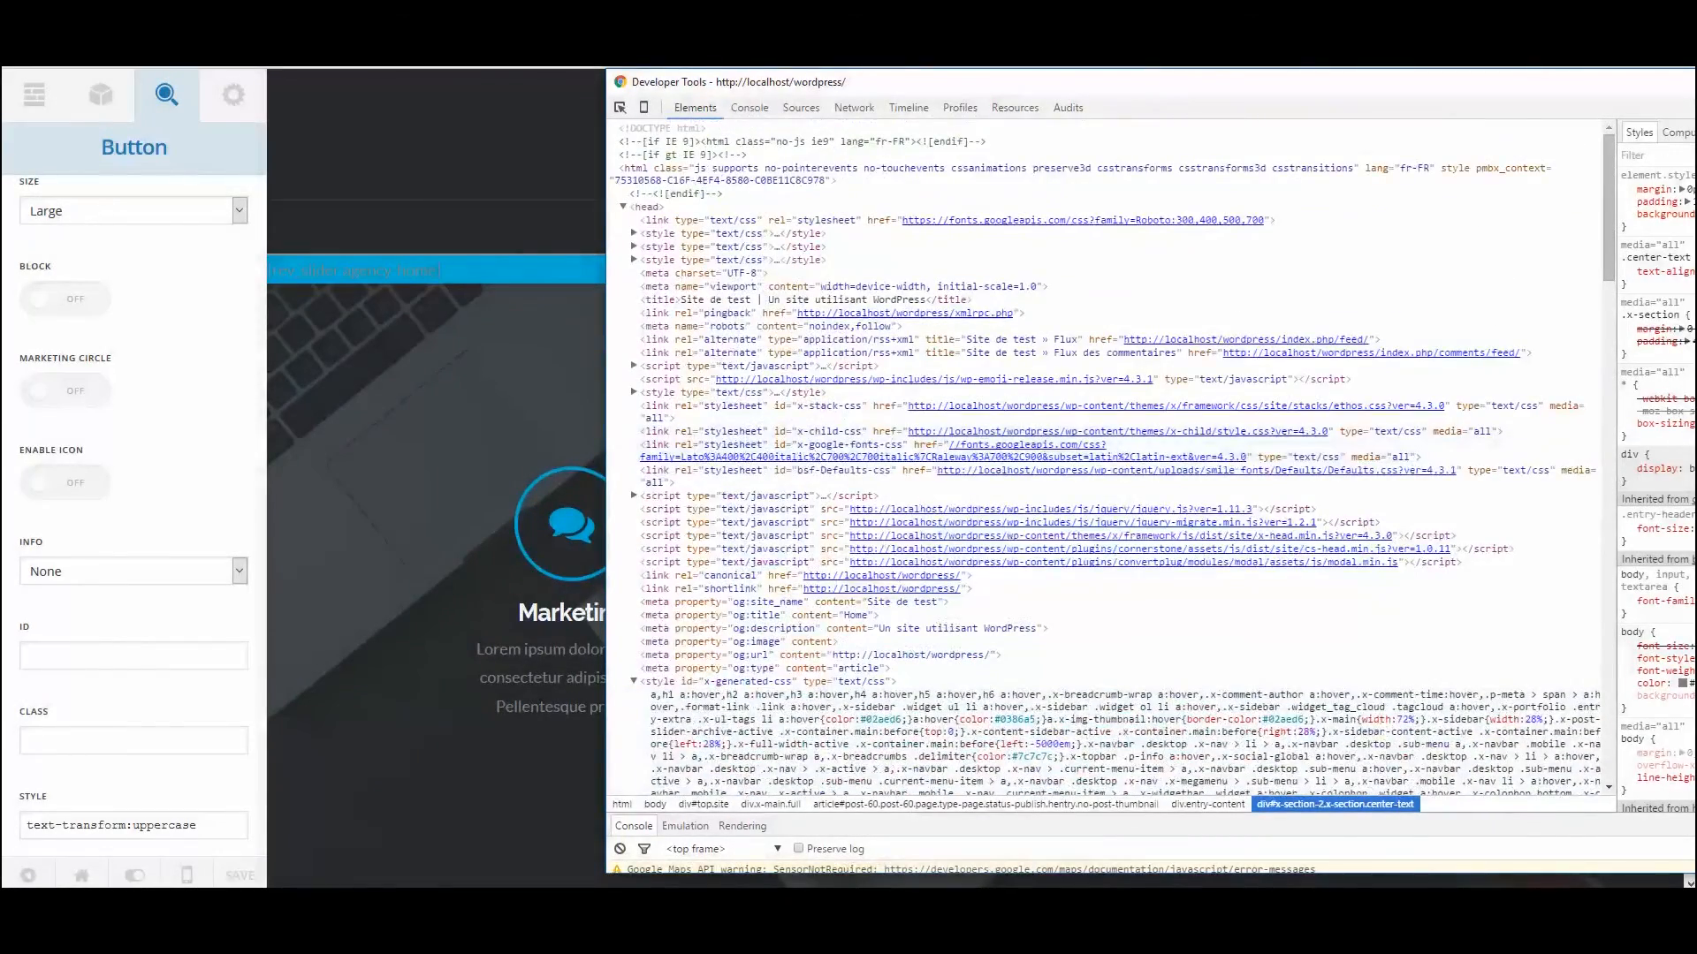
pyautogui.press('F12')
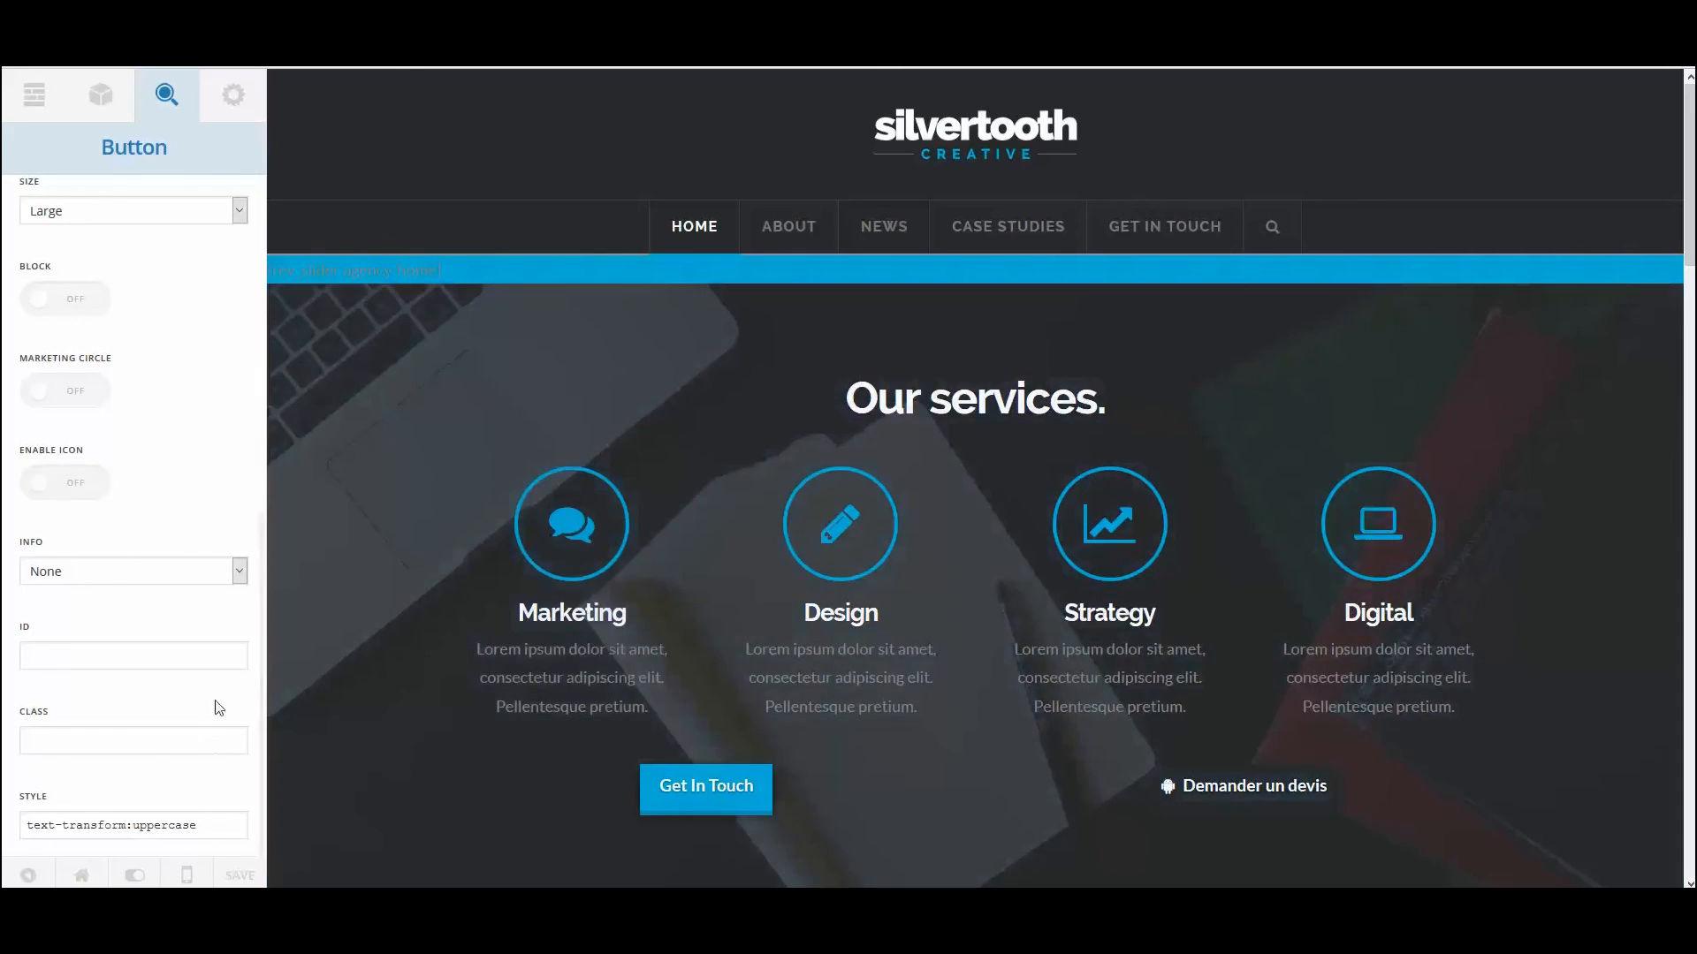
# View the page's custom CSS editor in the Cornerstone settings and close it without adding any code.
pyautogui.scroll(5, 186, 663)
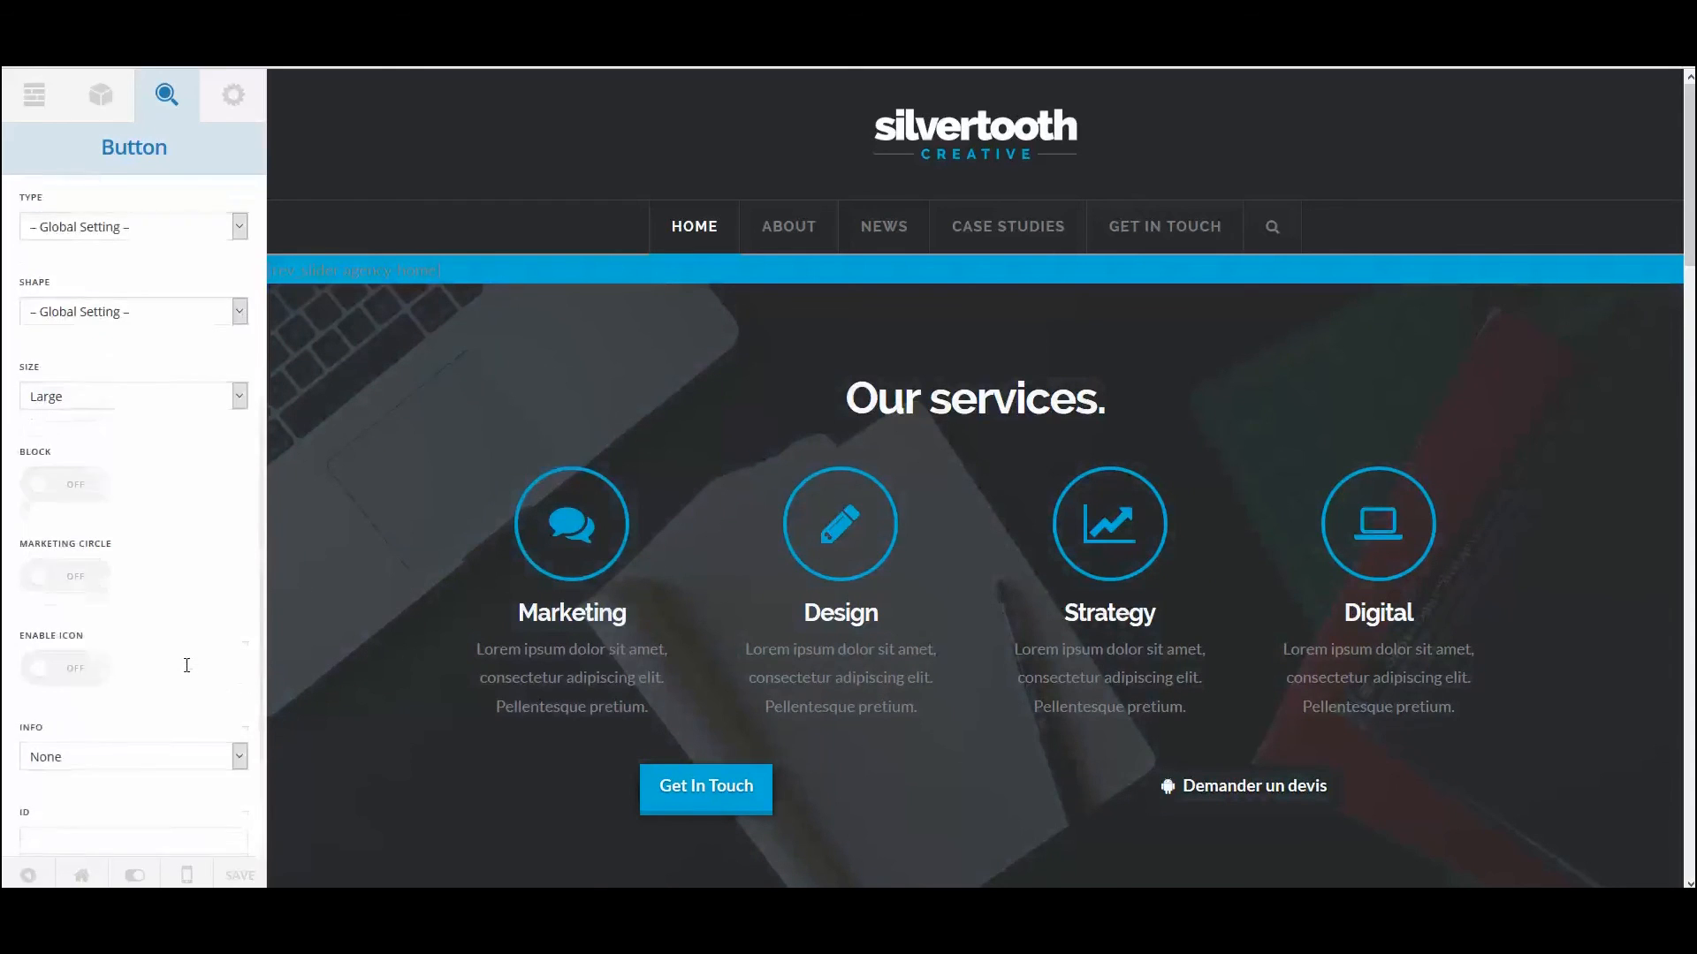
pyautogui.scroll(4, 155, 433)
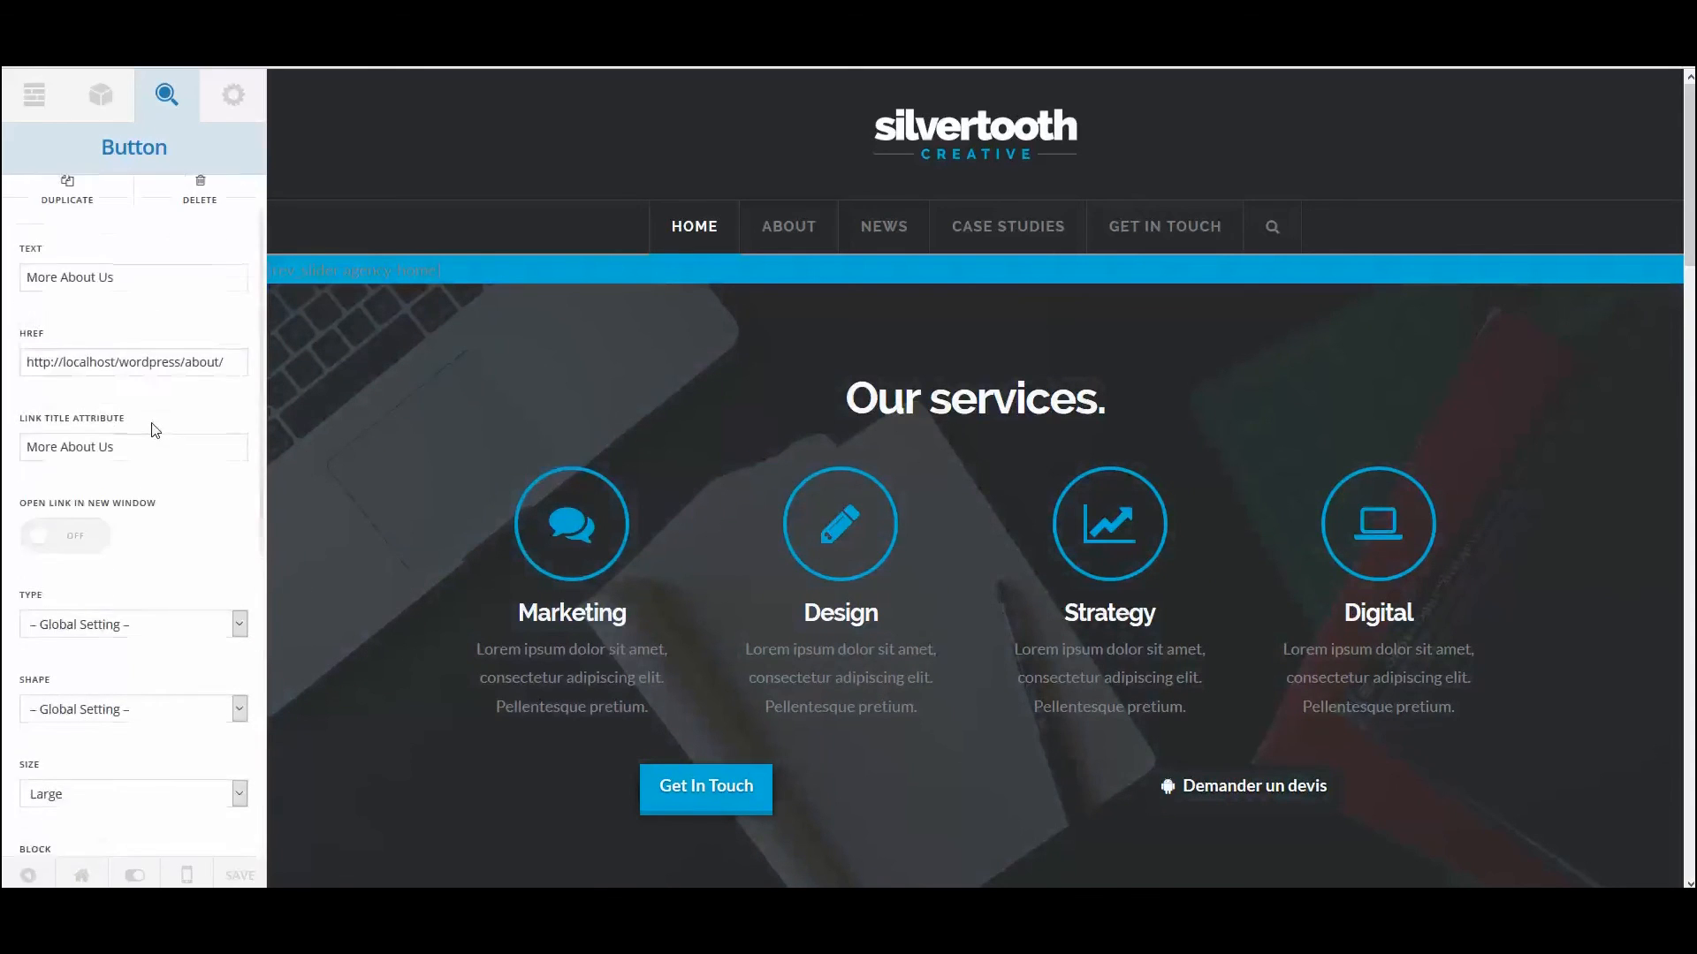
pyautogui.click(240, 94)
pyautogui.click(67, 212)
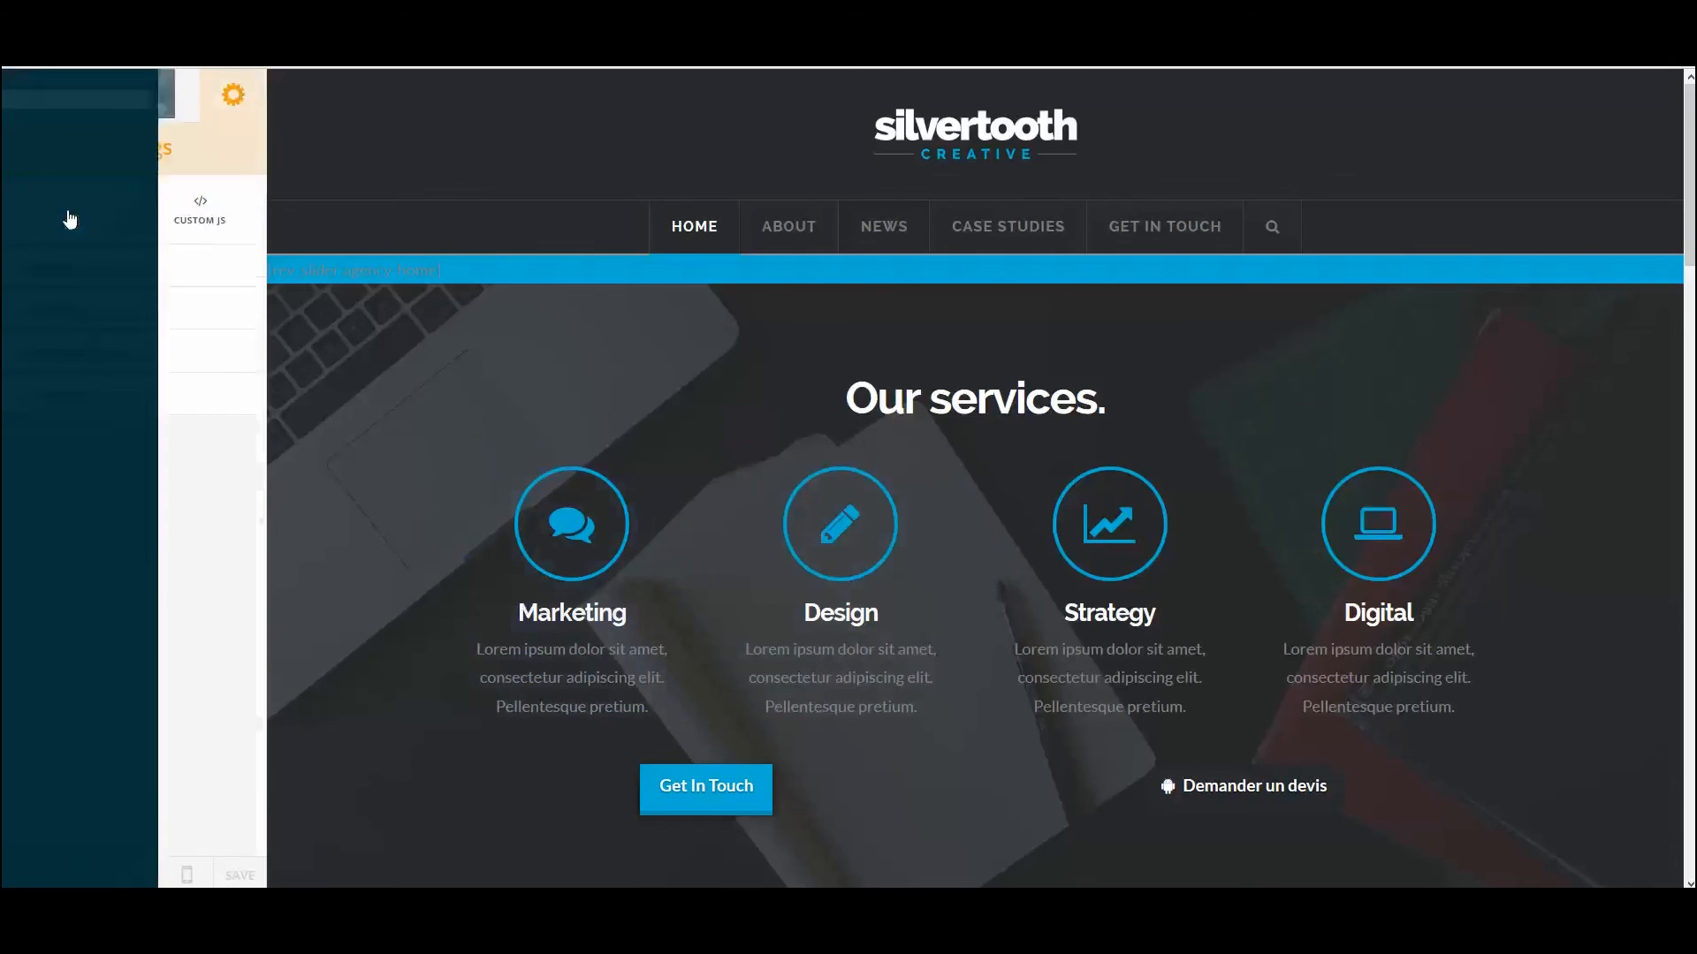
pyautogui.click(54, 86)
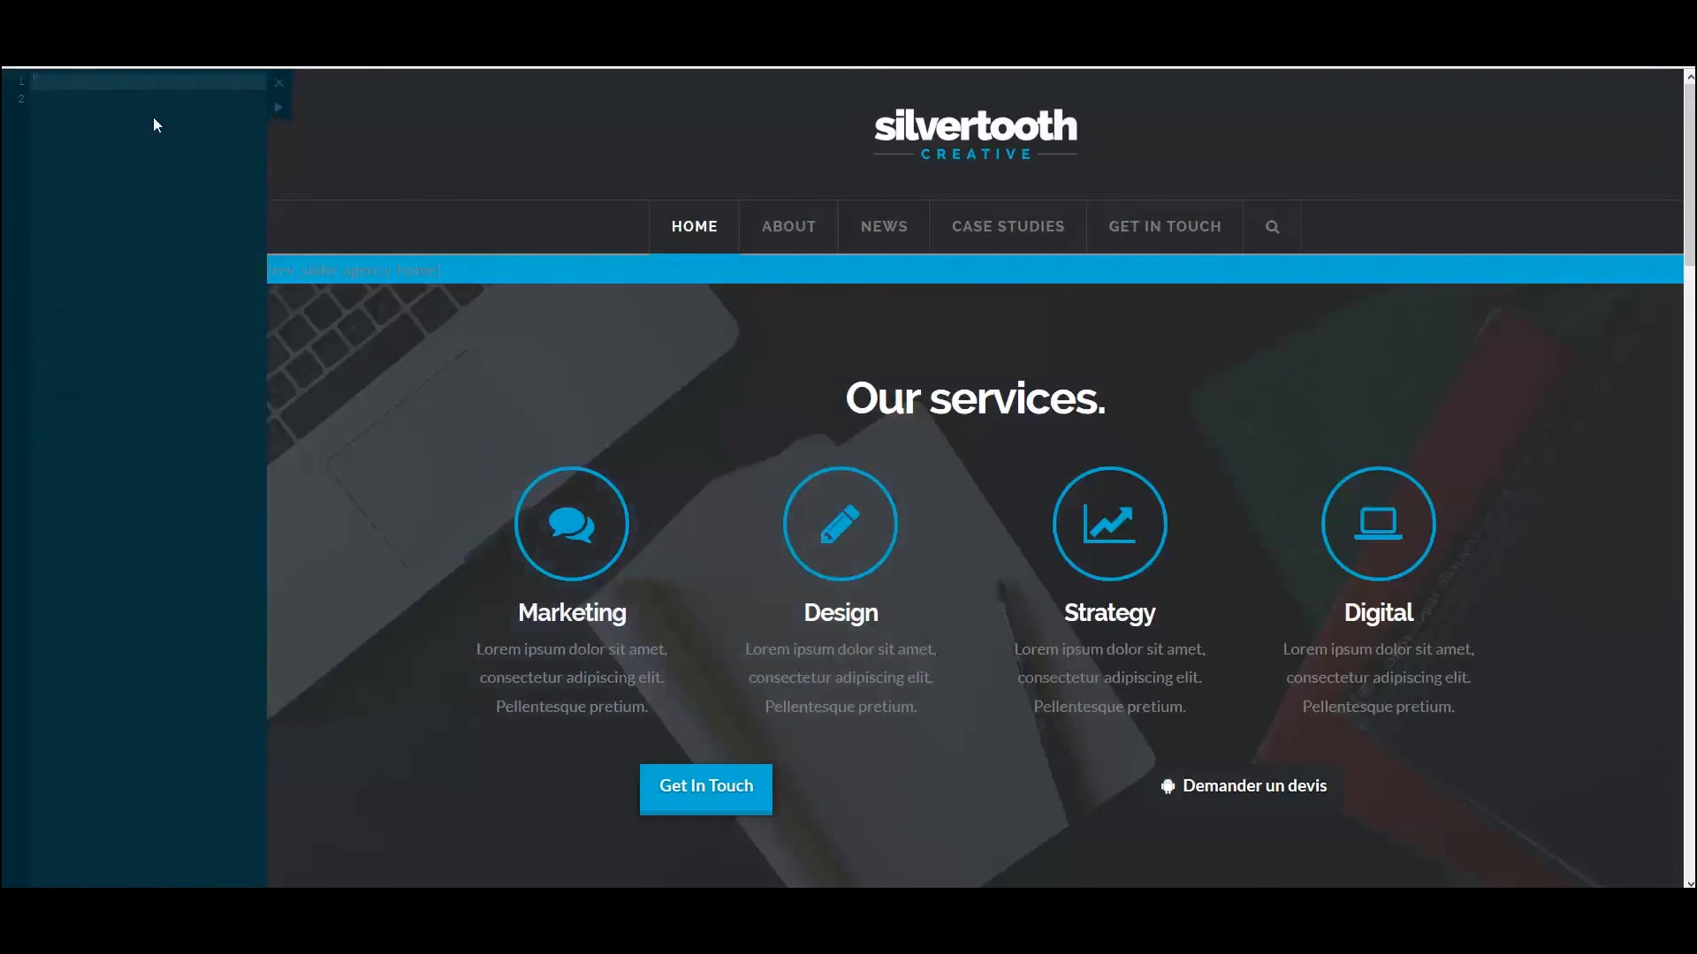
pyautogui.click(279, 86)
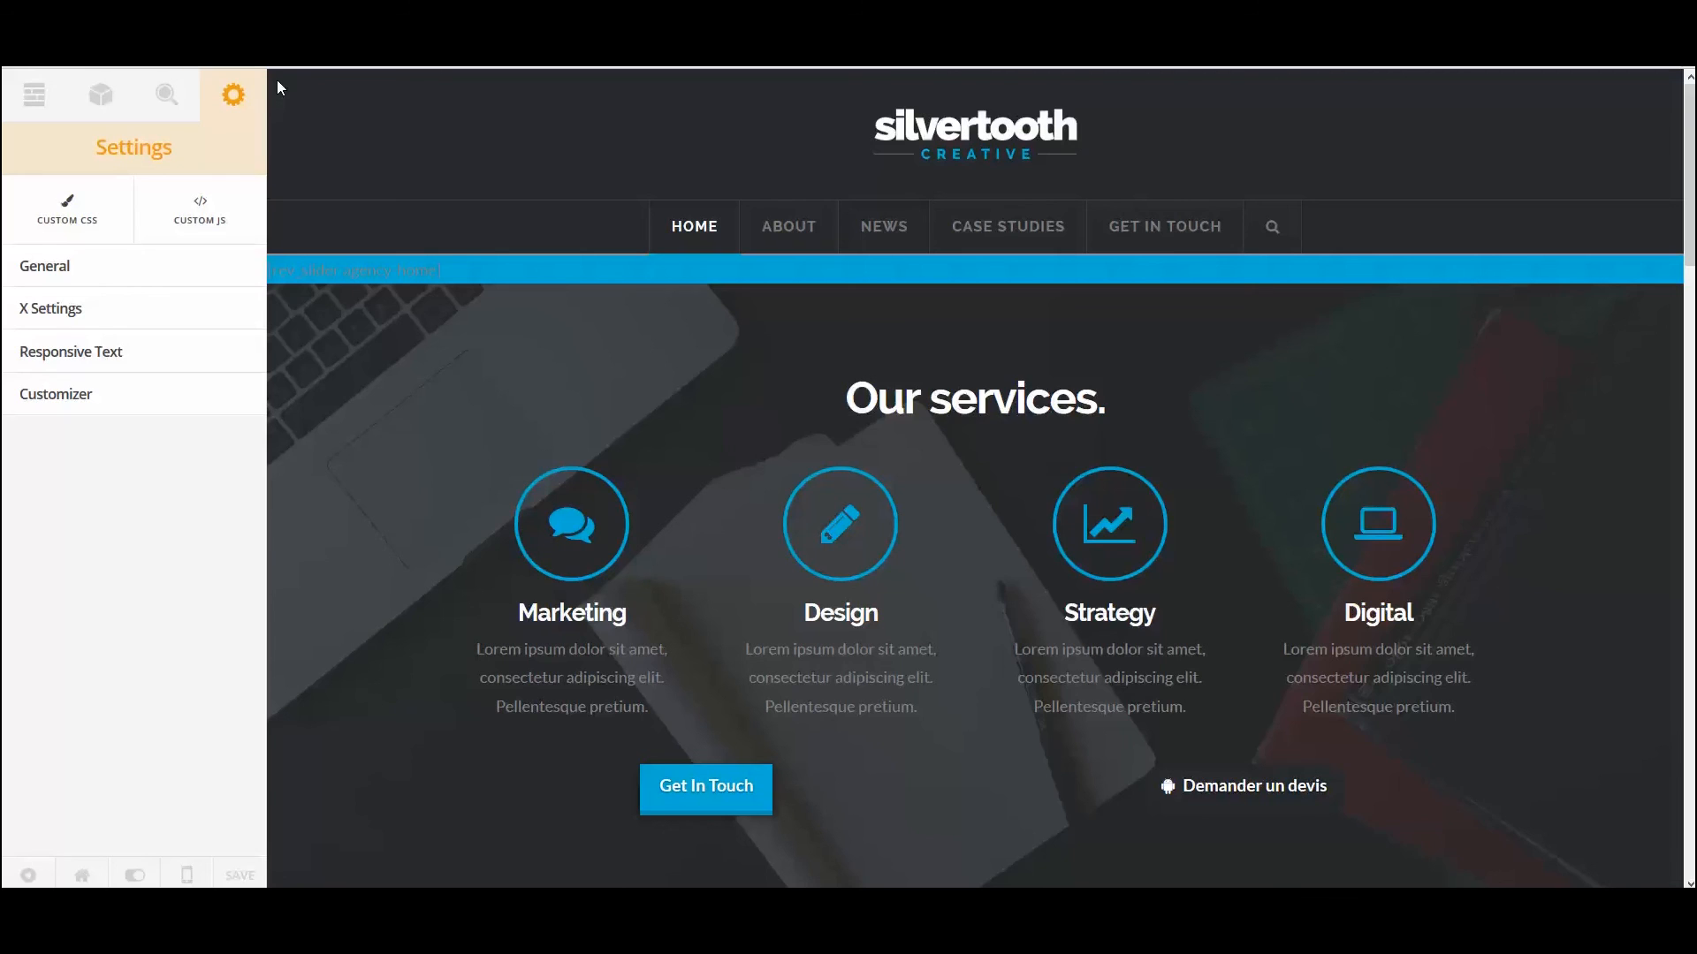
# Review the element library alongside the More About Us button's settings.
pyautogui.click(117, 102)
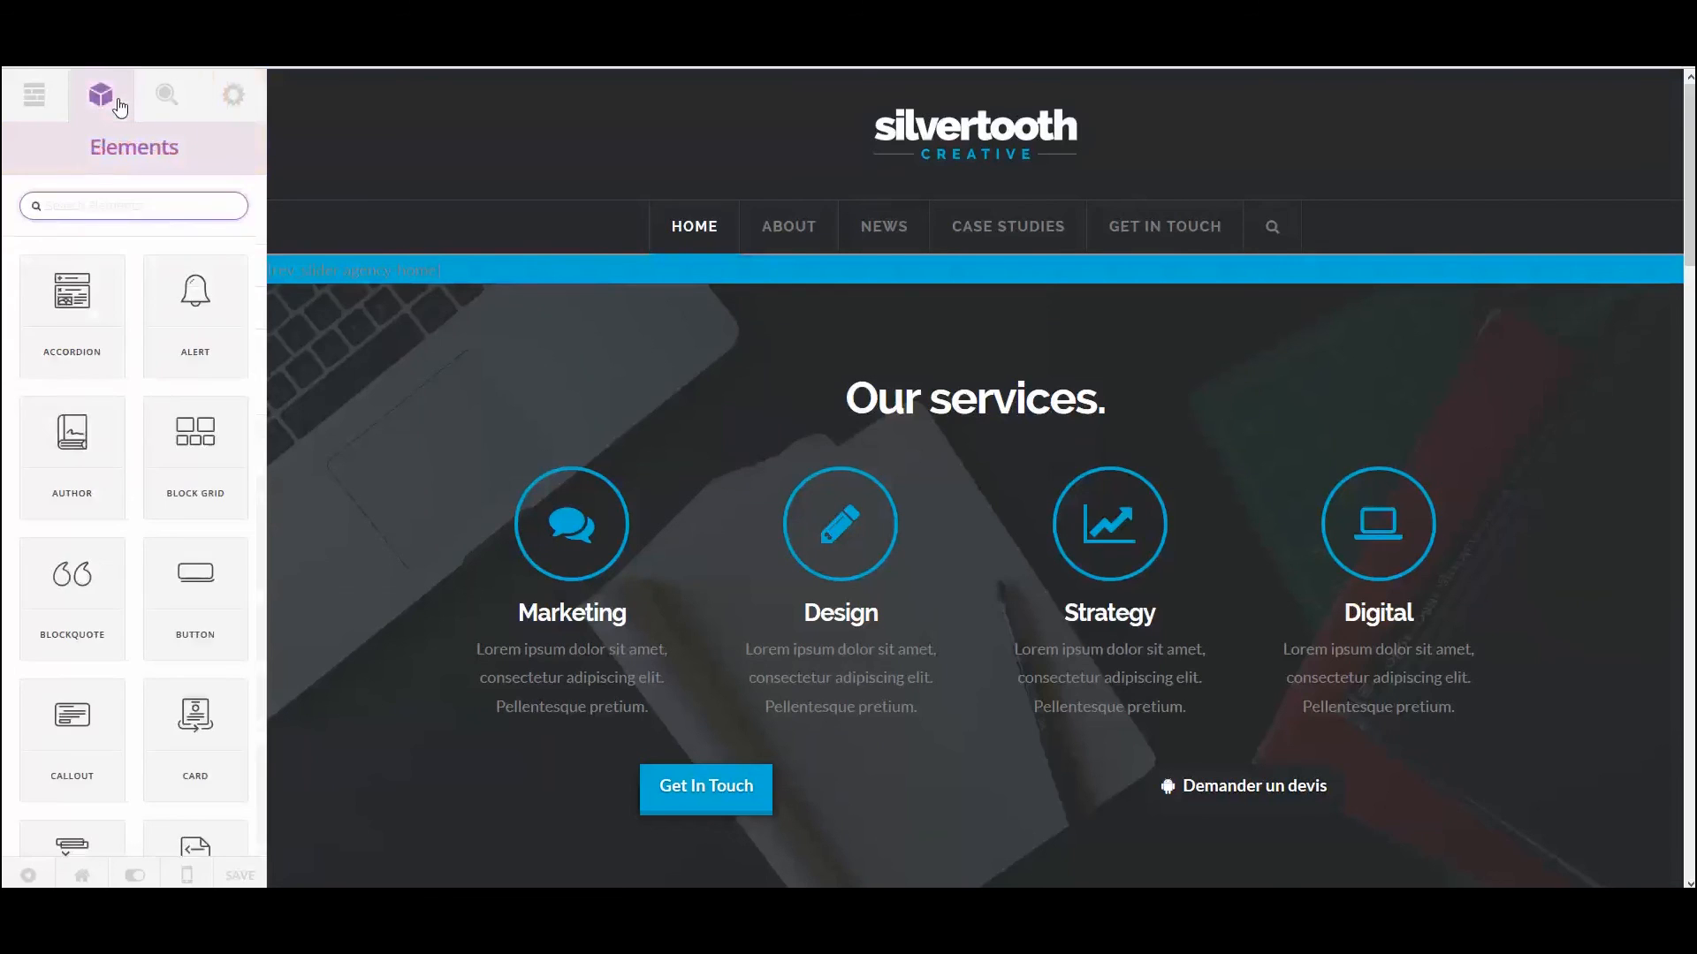
pyautogui.click(164, 94)
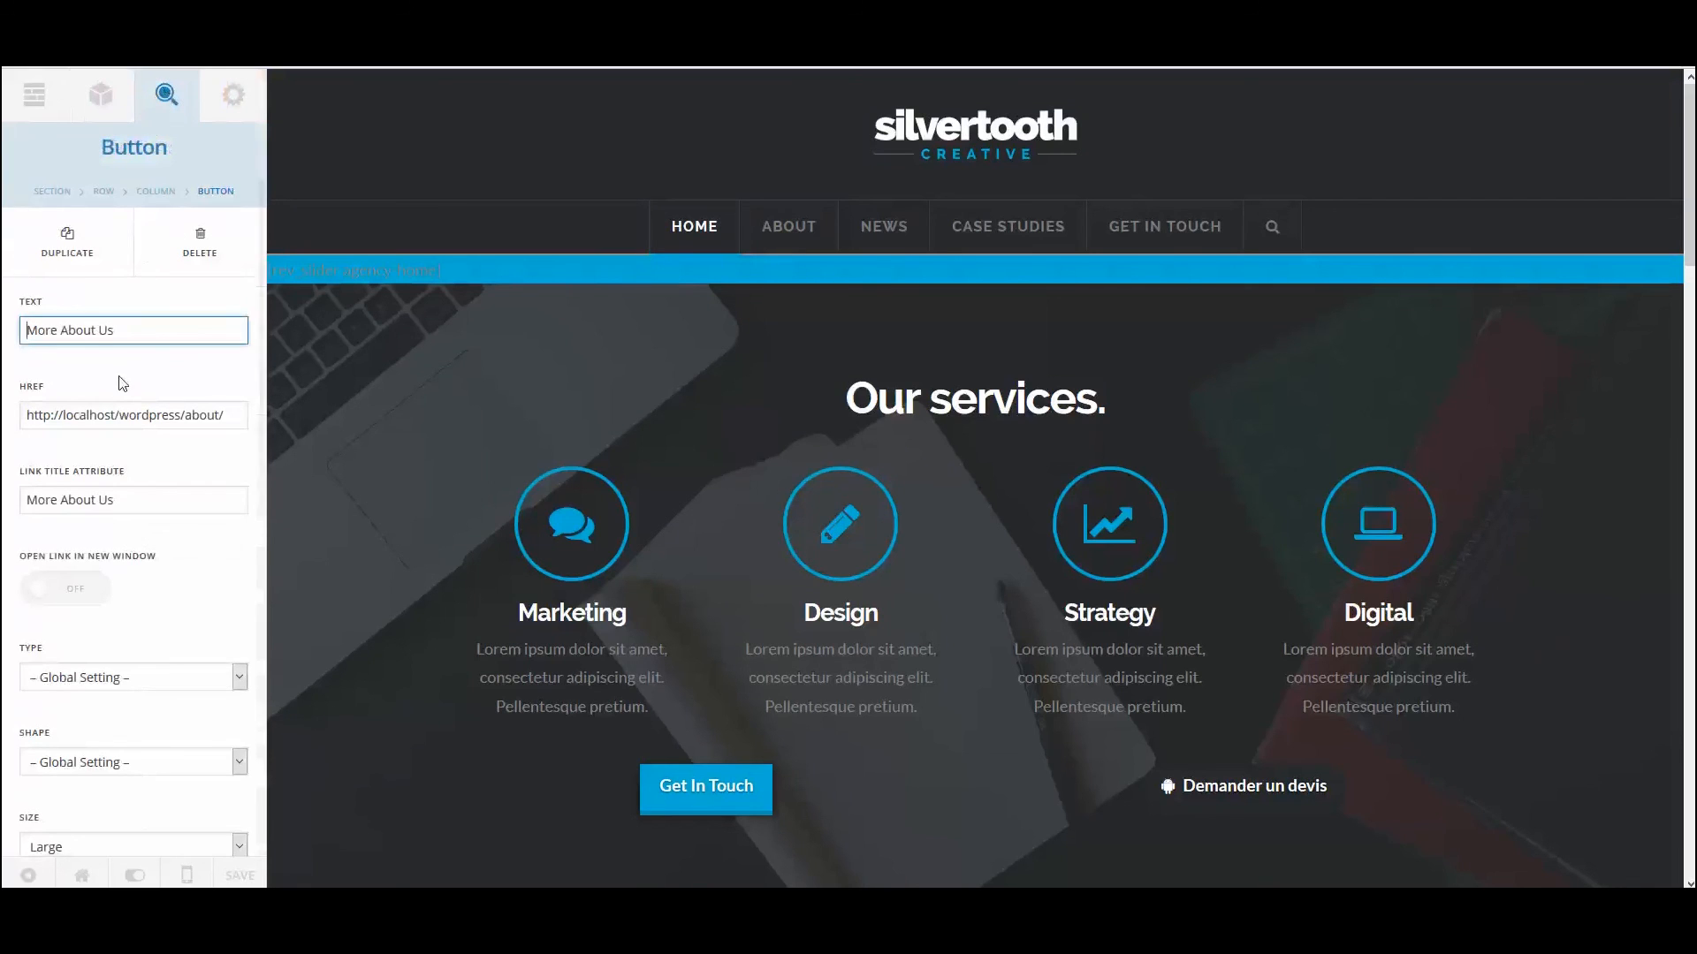
pyautogui.click(102, 95)
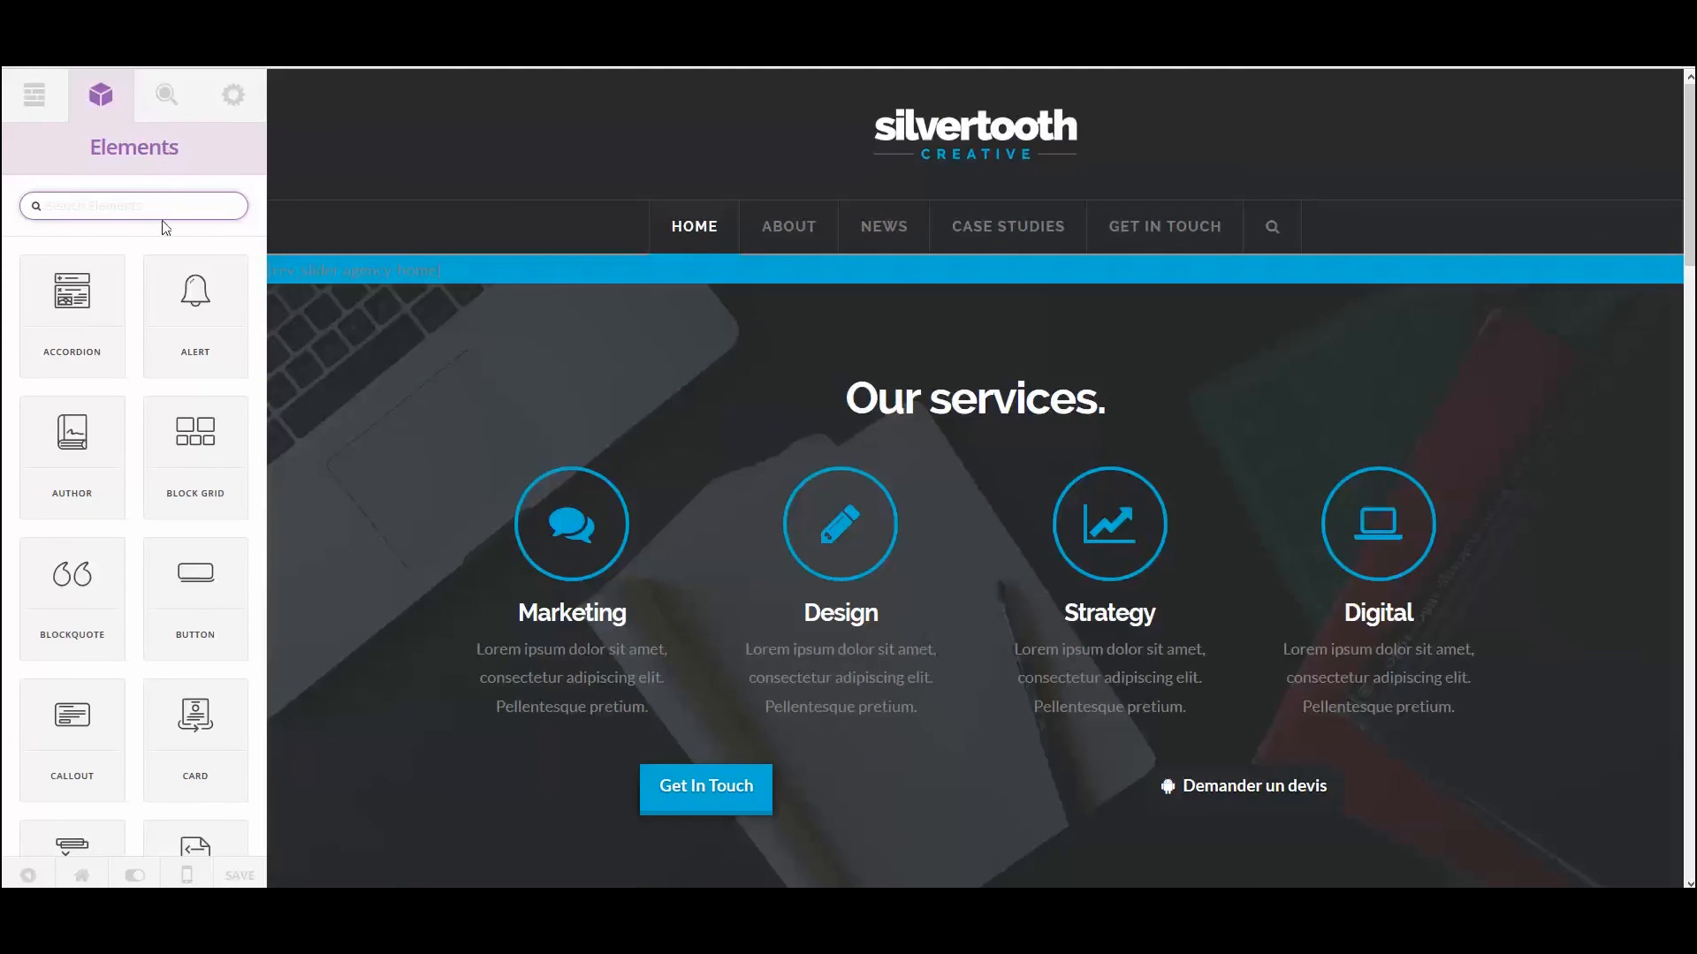
pyautogui.click(170, 99)
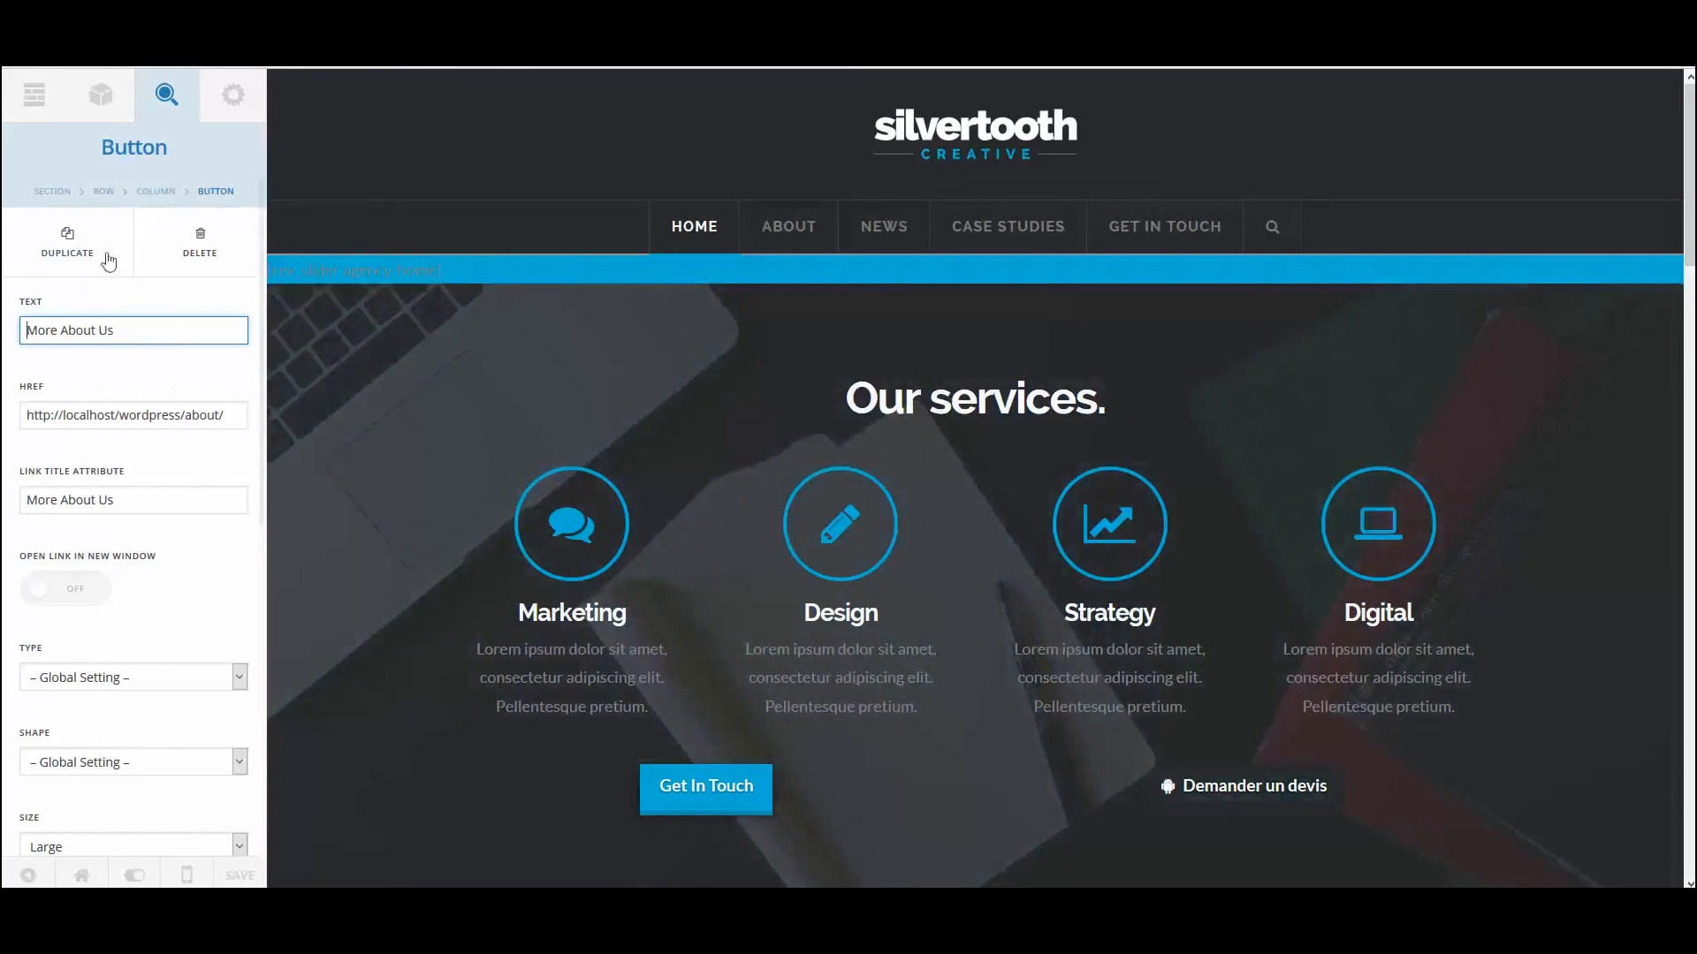
# Inspect the settings of the We Are Silvertooth section that contains the More About Us button.
pyautogui.click(63, 198)
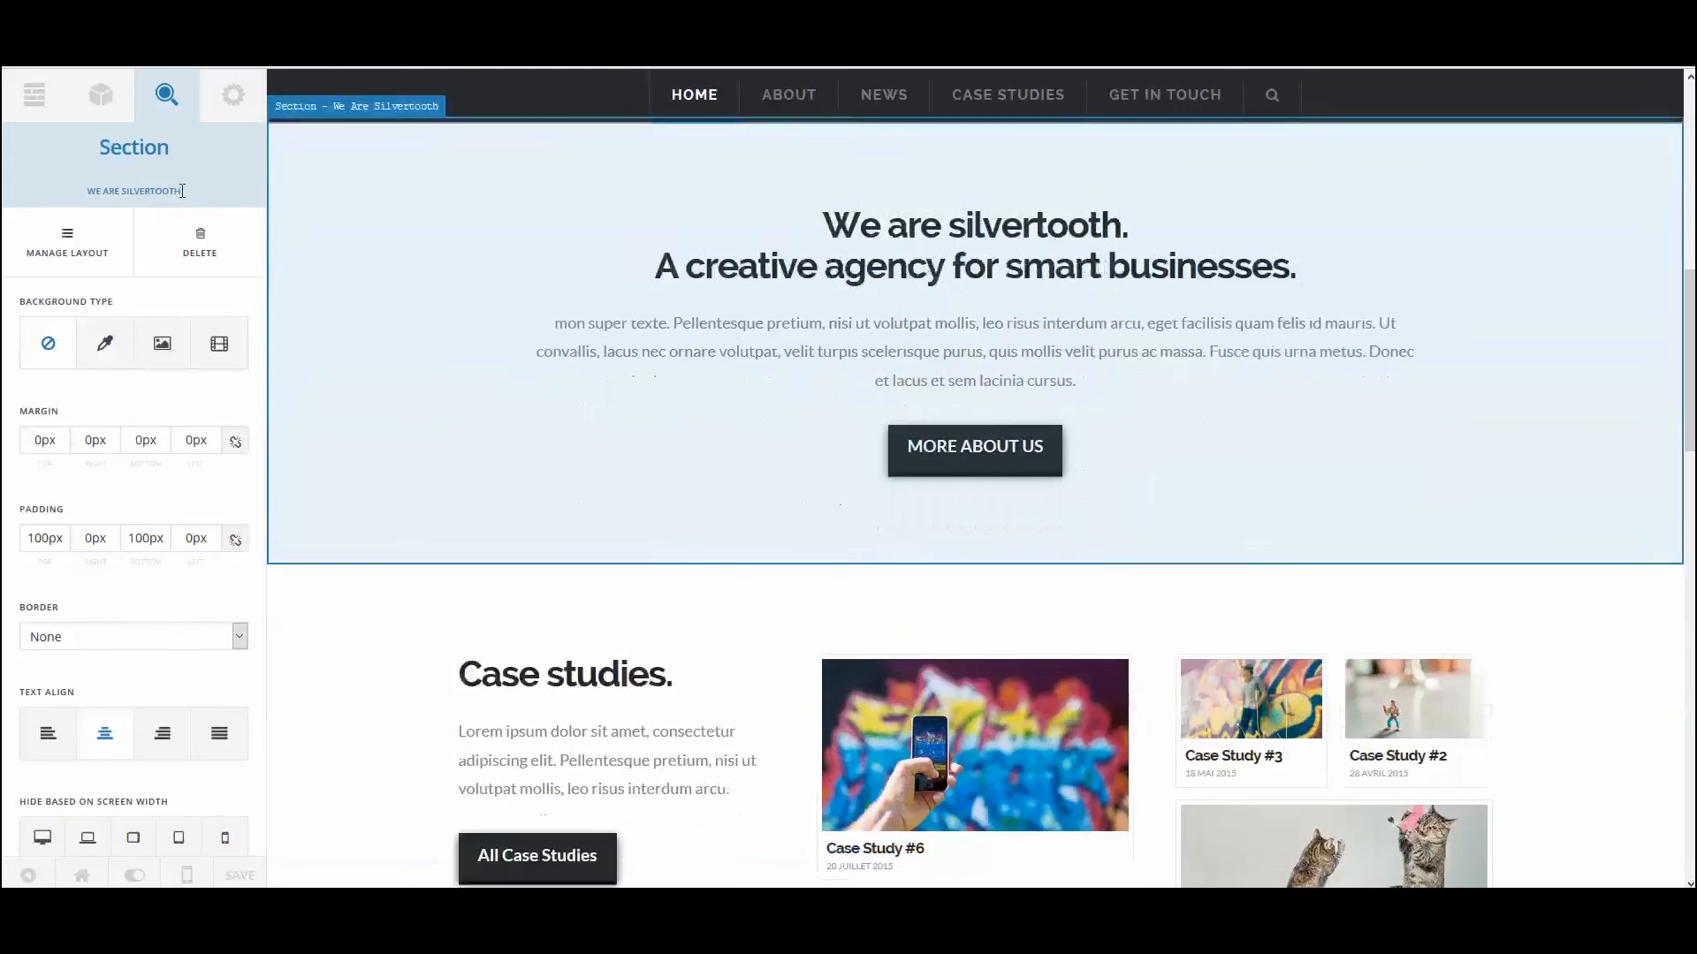
pyautogui.scroll(-4, 422, 367)
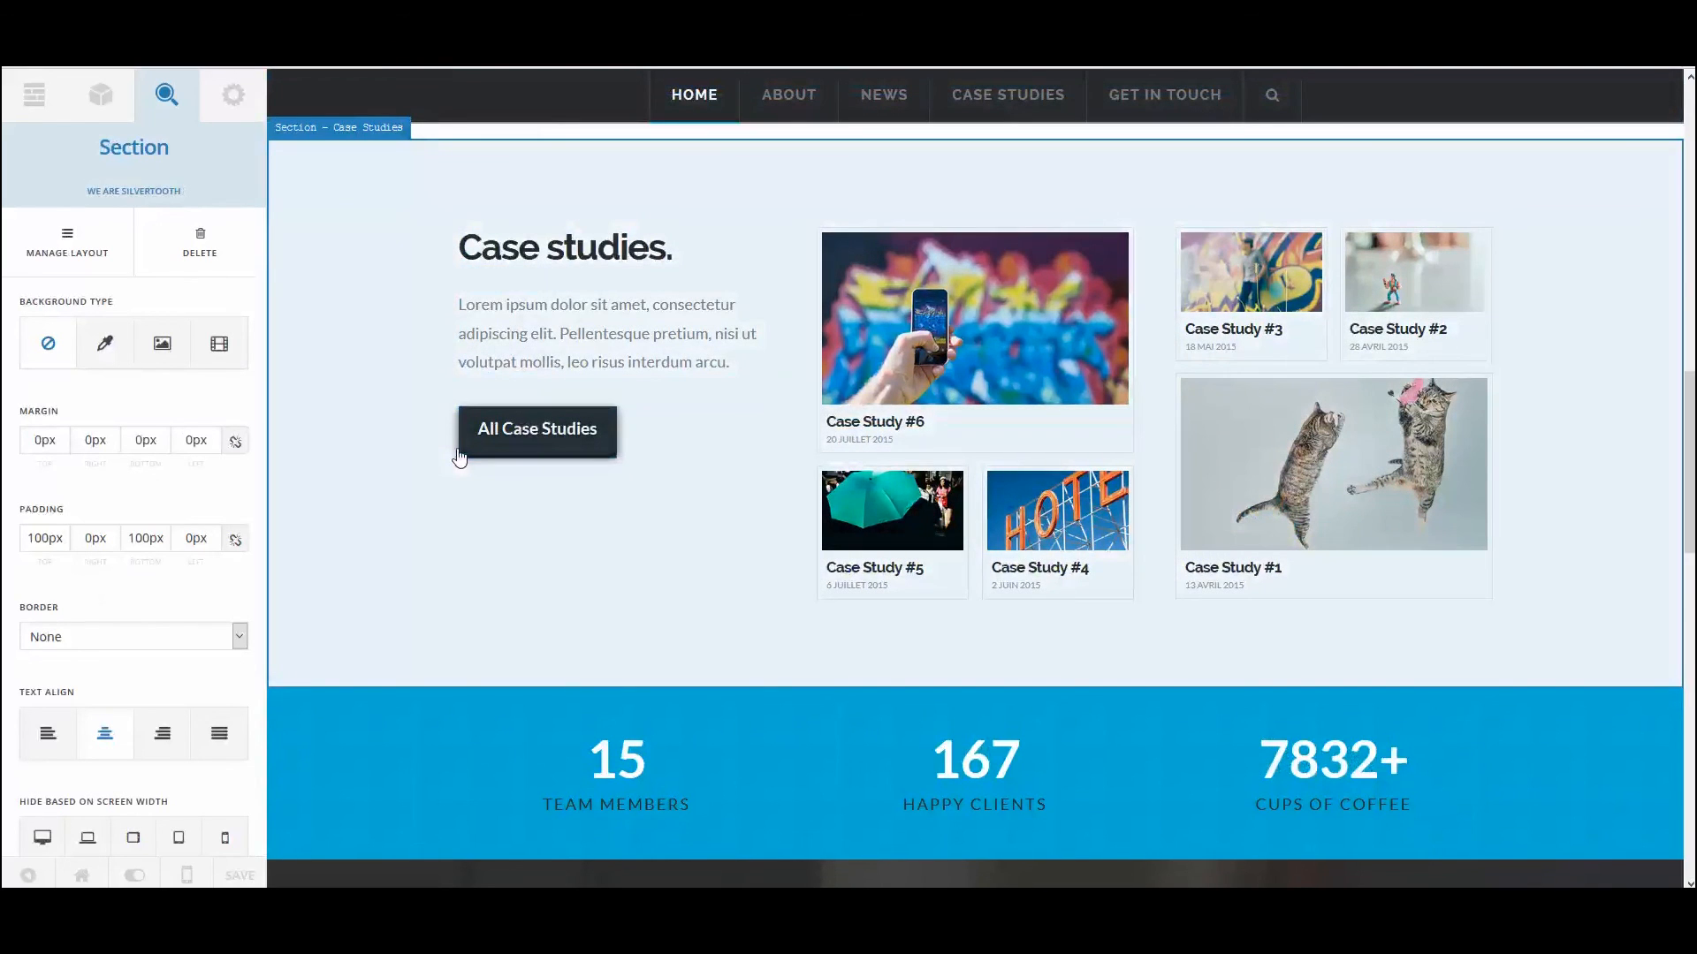
pyautogui.scroll(5, 465, 555)
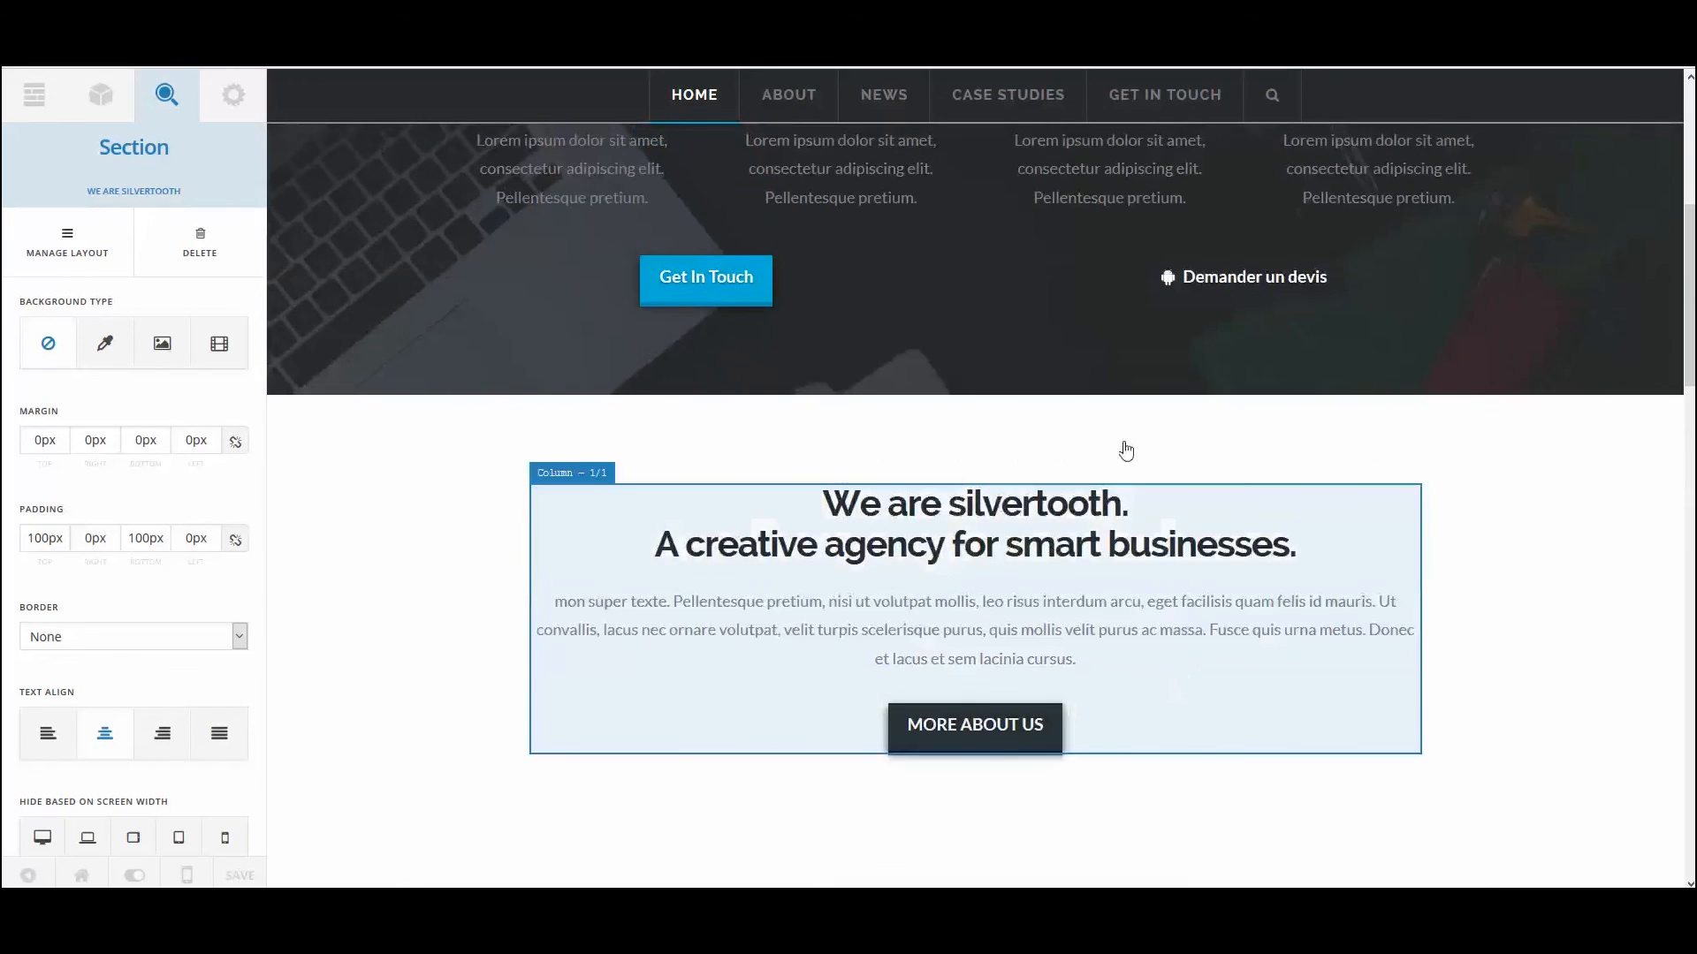
# Review the page settings and section layout, and compare the edited page with the Home page in the other browser window.
pyautogui.click(233, 94)
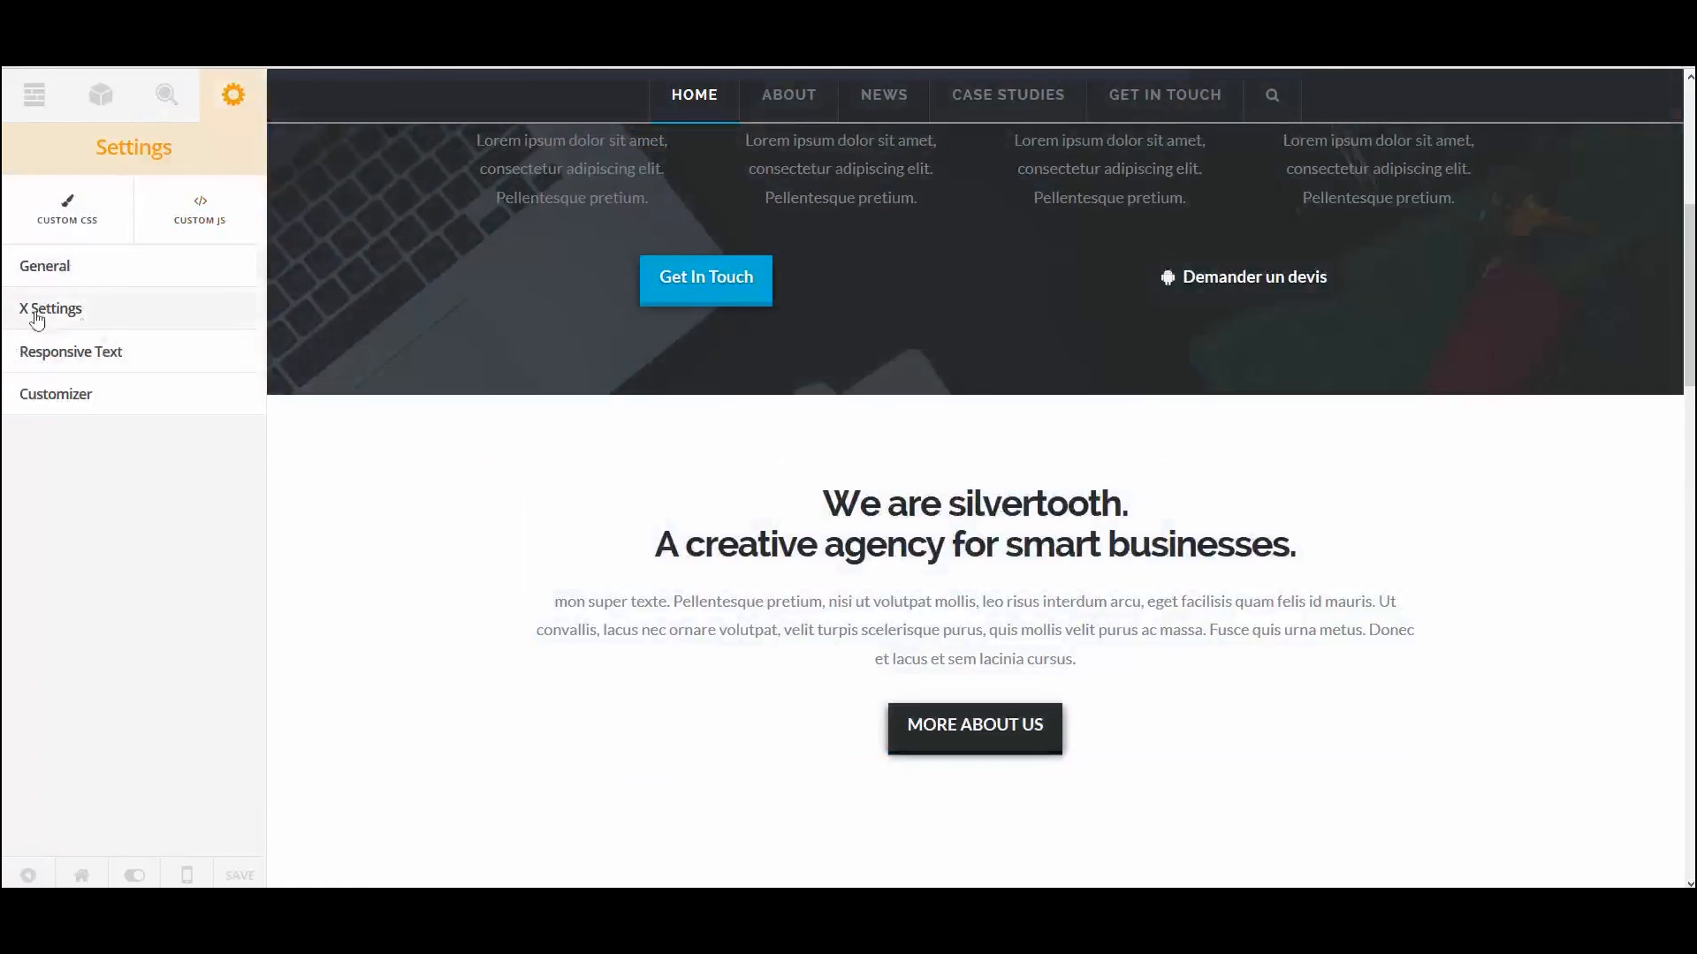
pyautogui.click(34, 95)
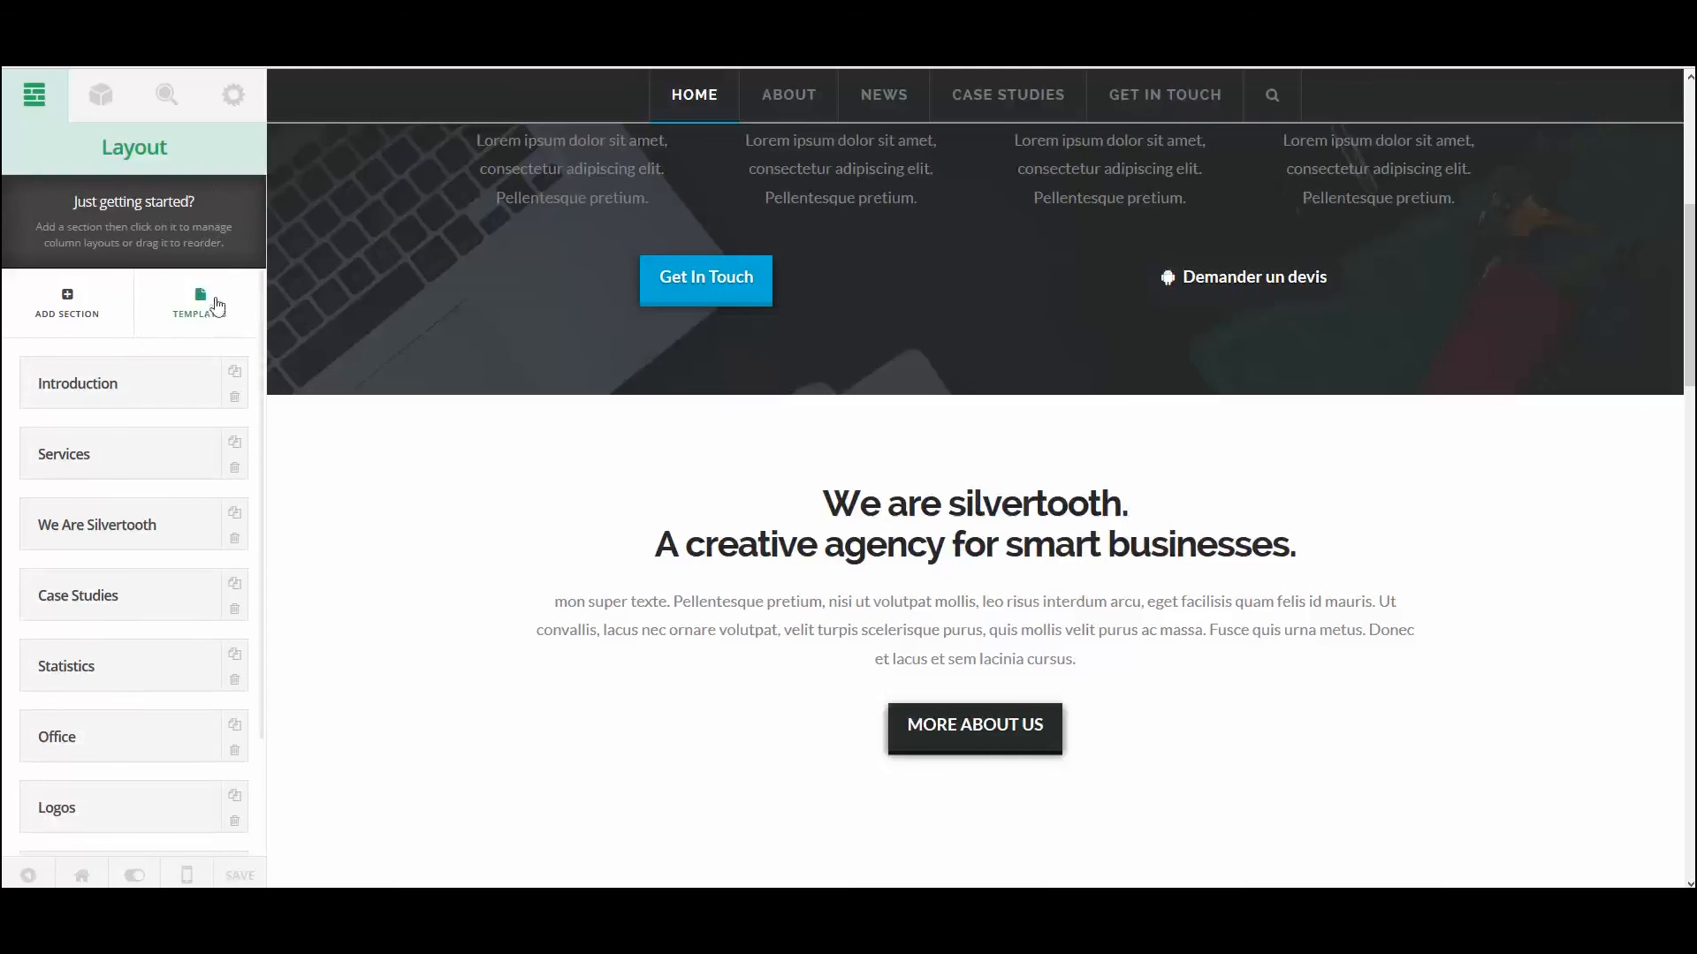
pyautogui.scroll(5, 991, 485)
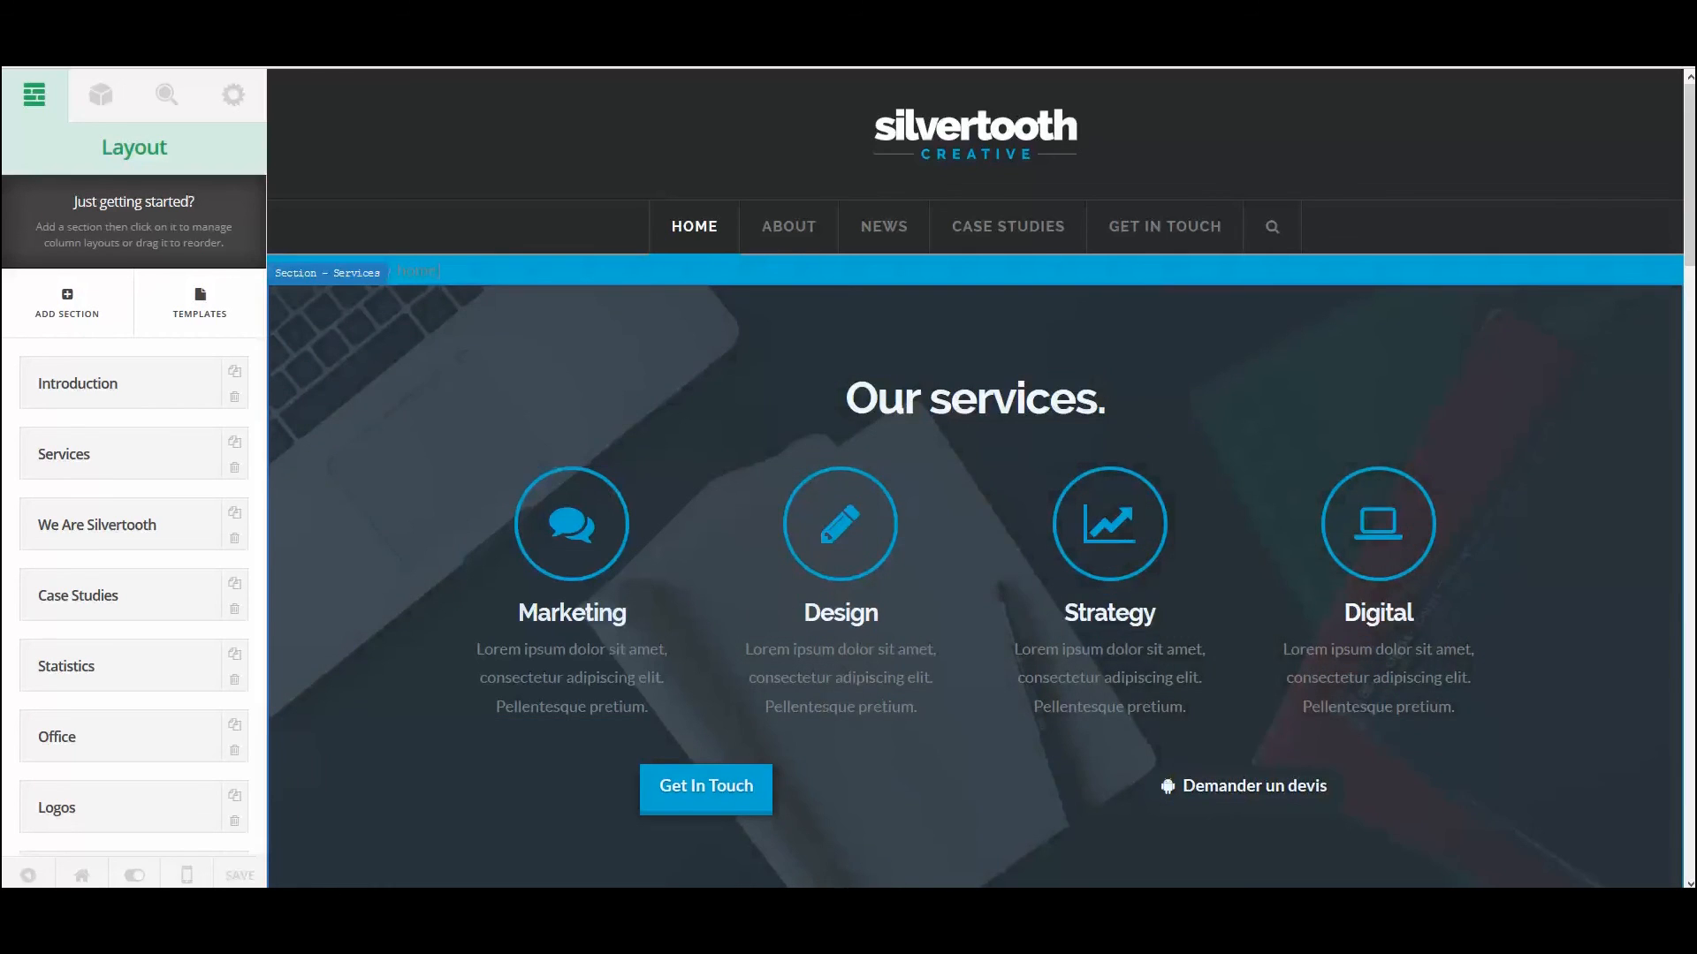
pyautogui.click(884, 910)
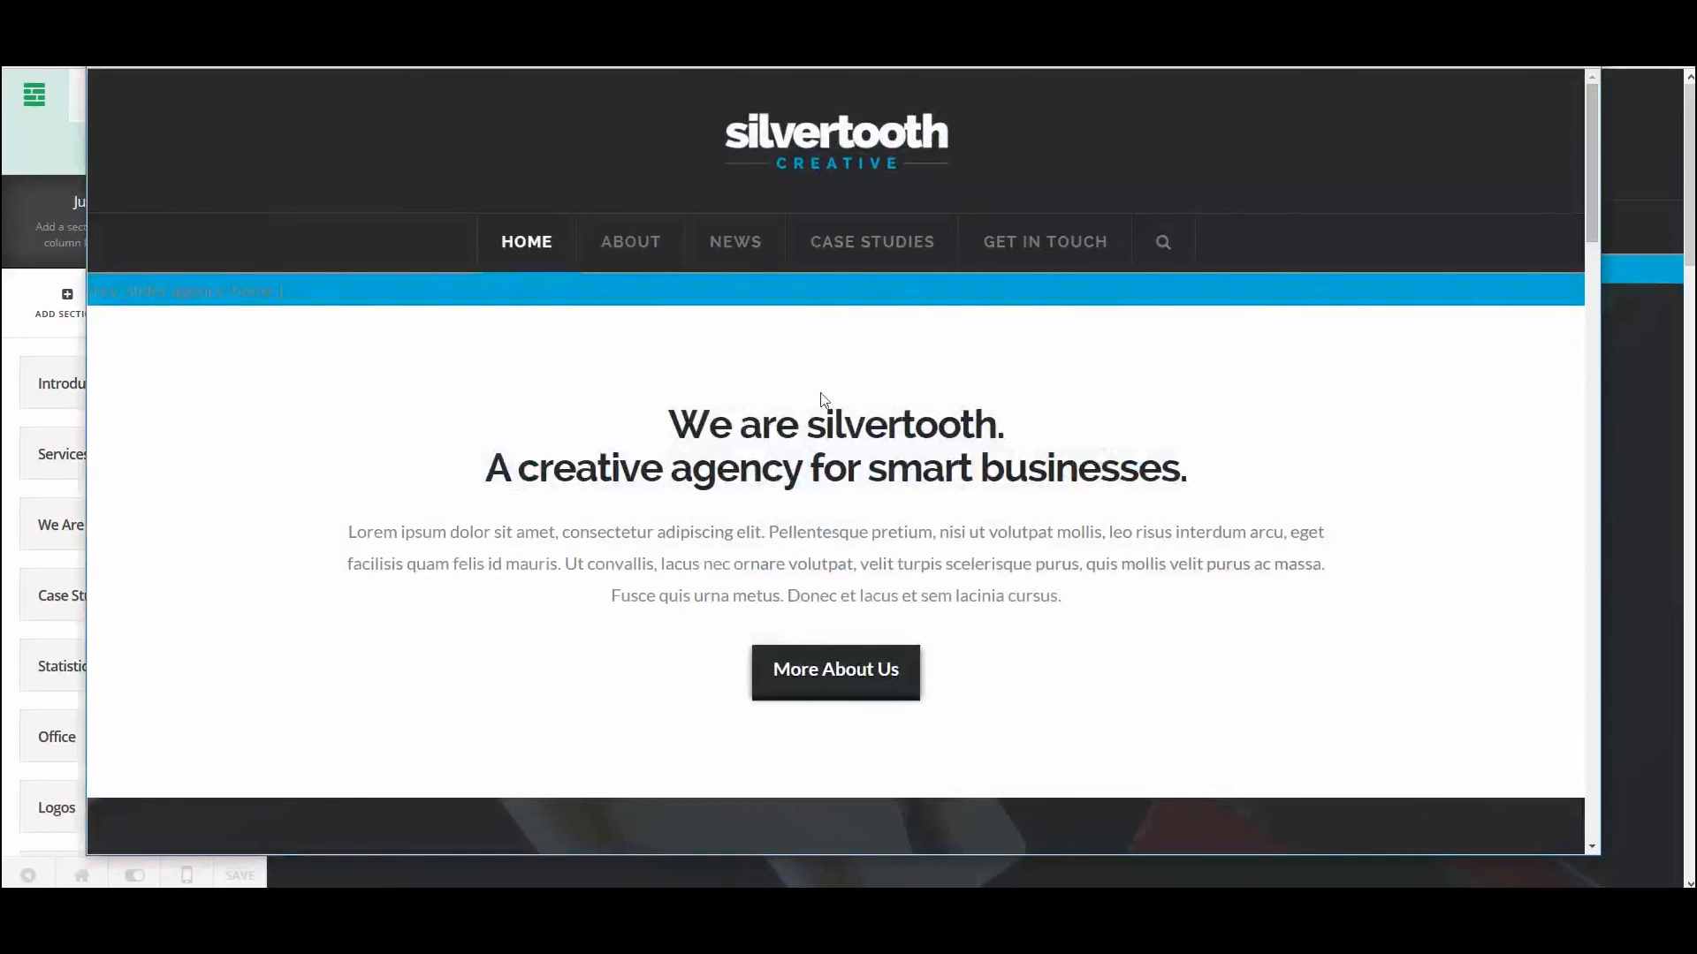
pyautogui.click(884, 910)
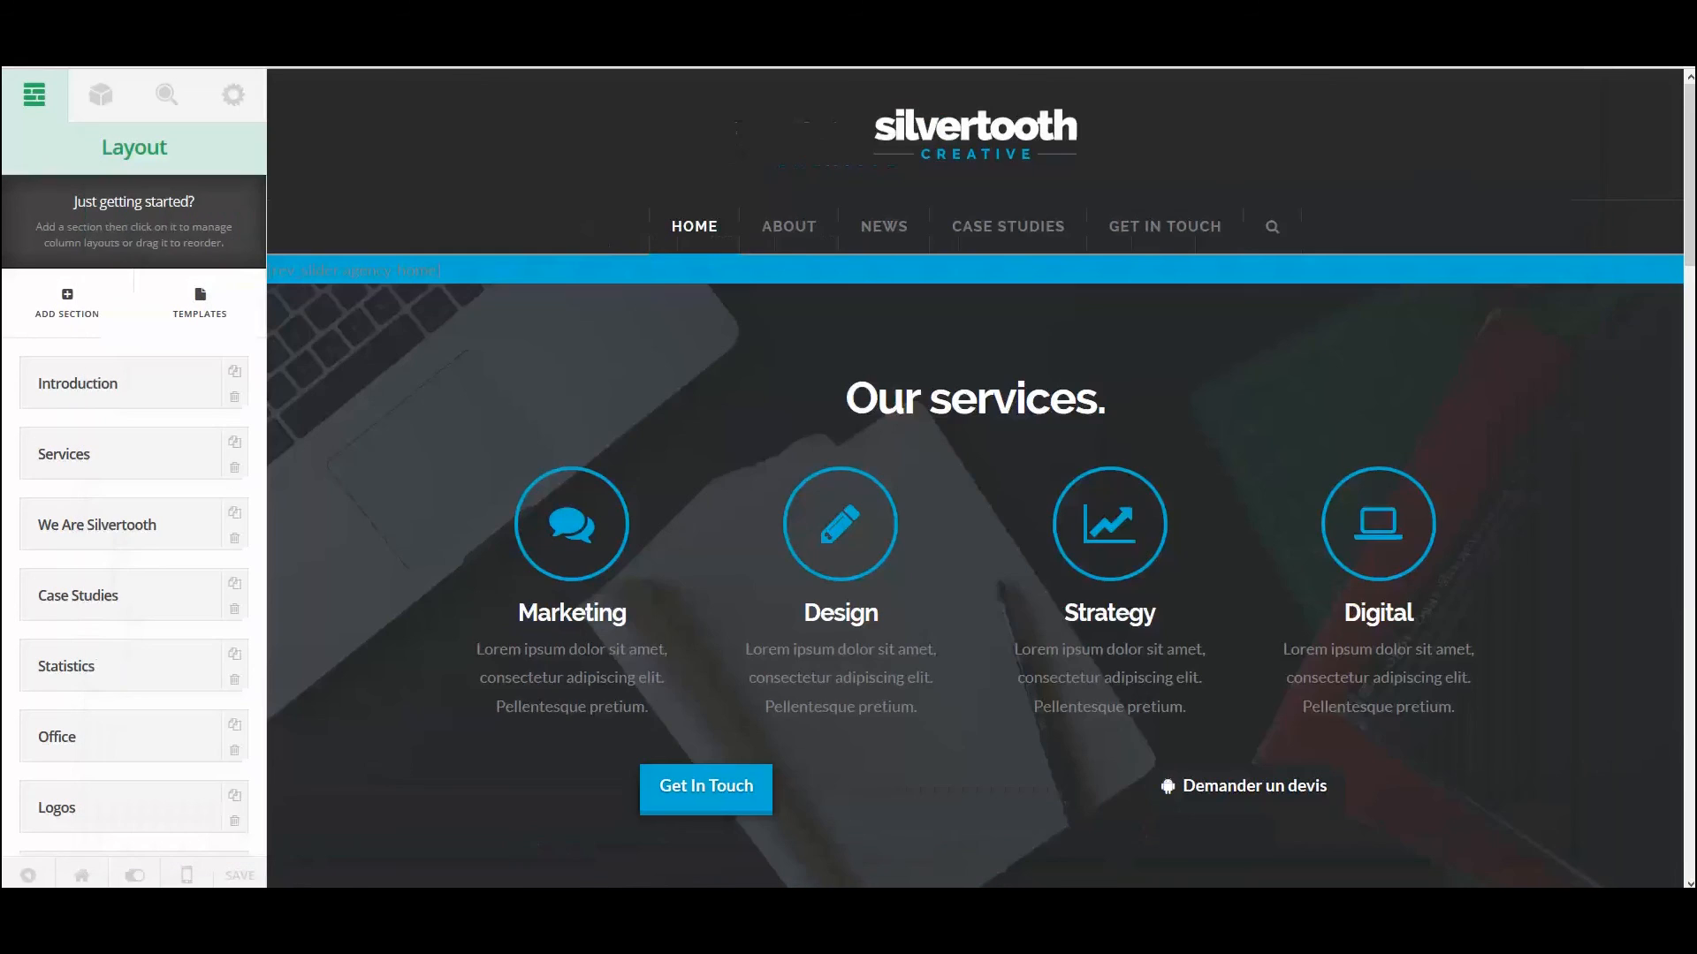